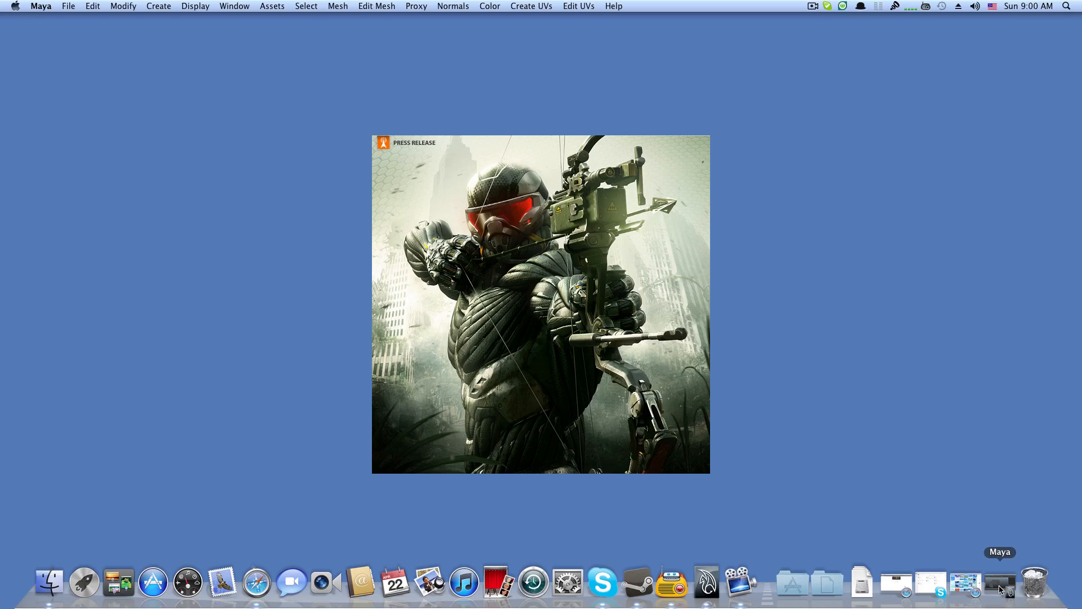
Step: Switch to Maya and make the objects, closet, bed and bedroomwalls layers visible
click(999, 586)
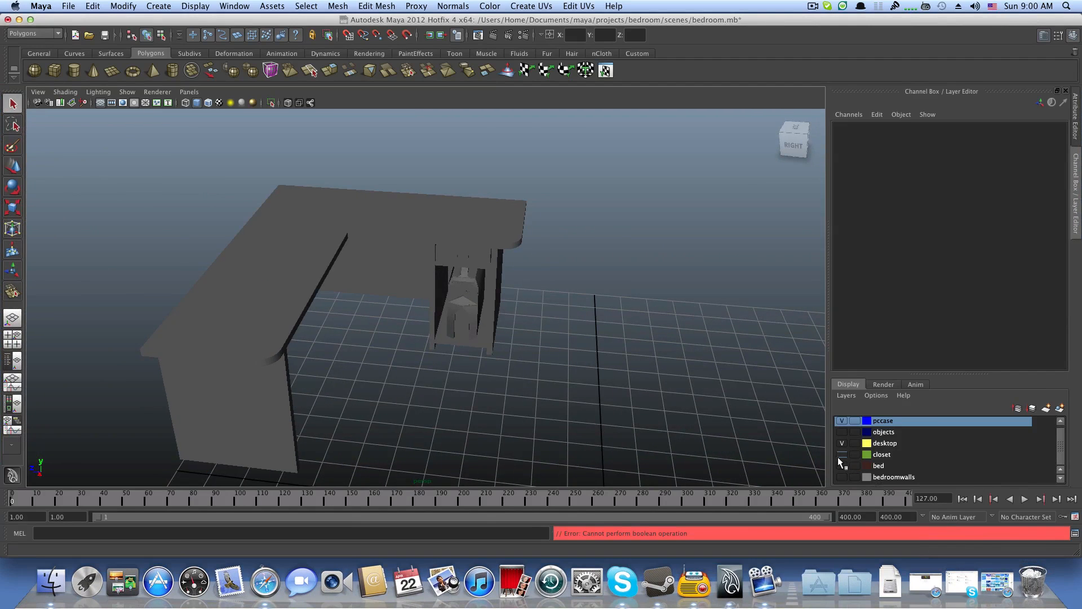
click(843, 432)
click(842, 465)
click(843, 477)
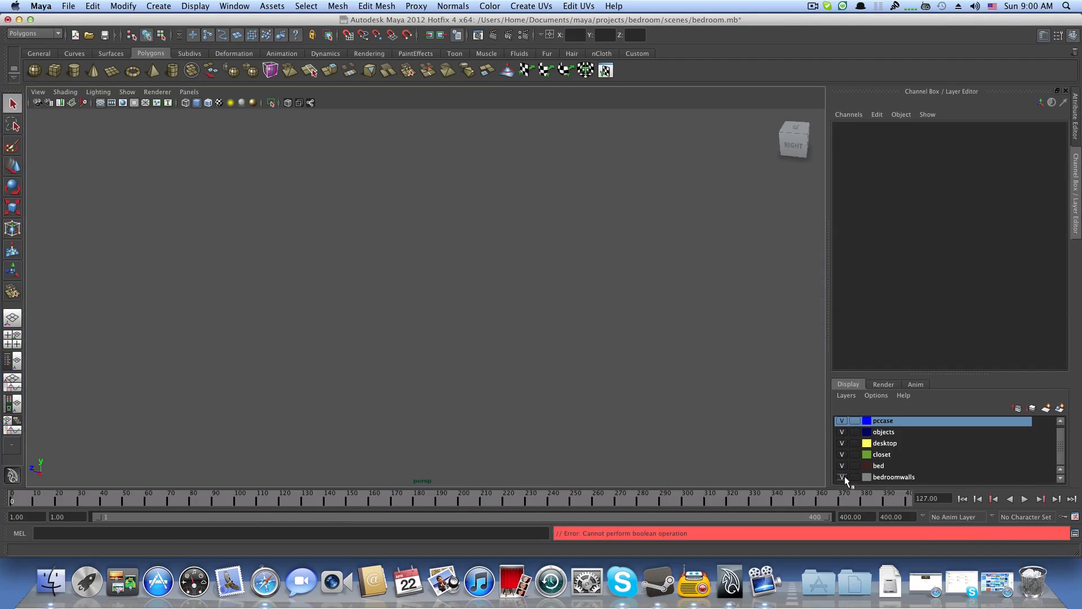
Step: Delete the stray long box lying outside the room
alt+right_drag(587, 400, 400, 365)
alt+drag(399, 365, 415, 382)
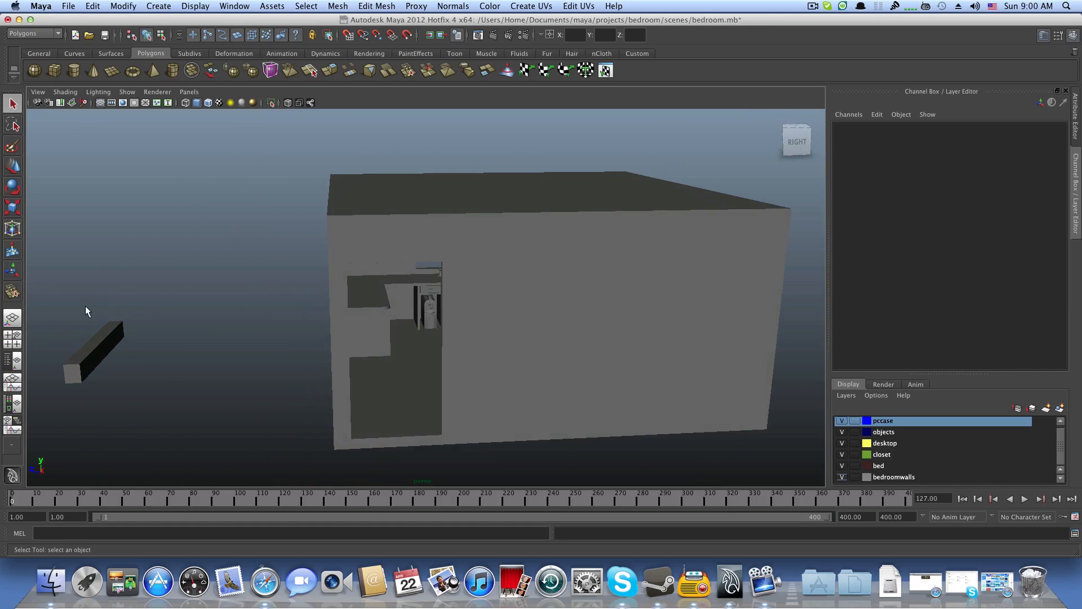
drag(86, 307, 79, 424)
key(Delete)
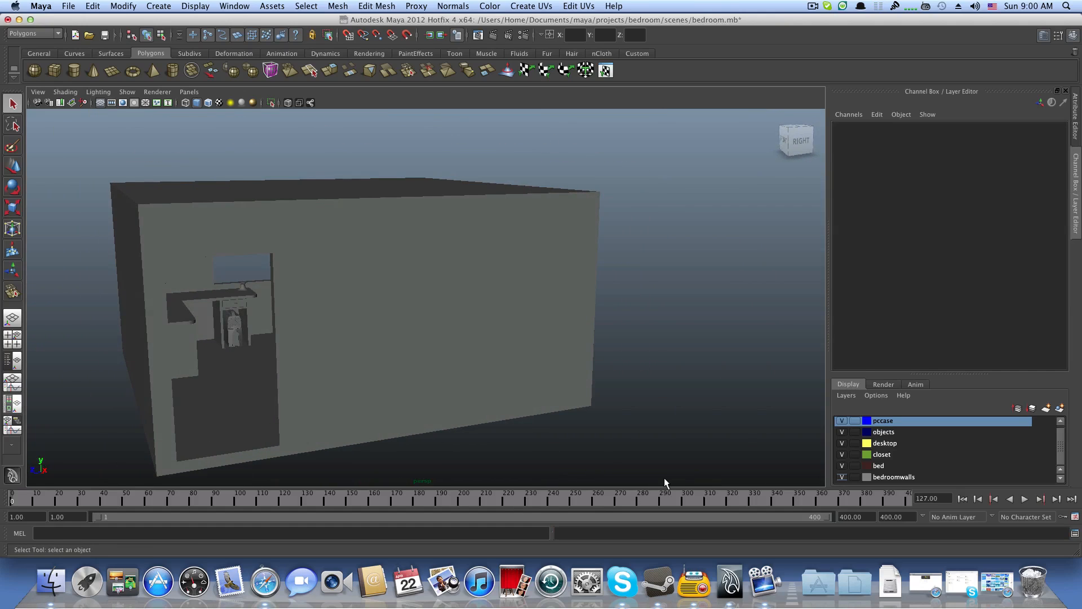
Step: Hide the pccase, objects, desktop, closet and bed layers, leaving only bedroomwalls shown
click(842, 421)
click(843, 432)
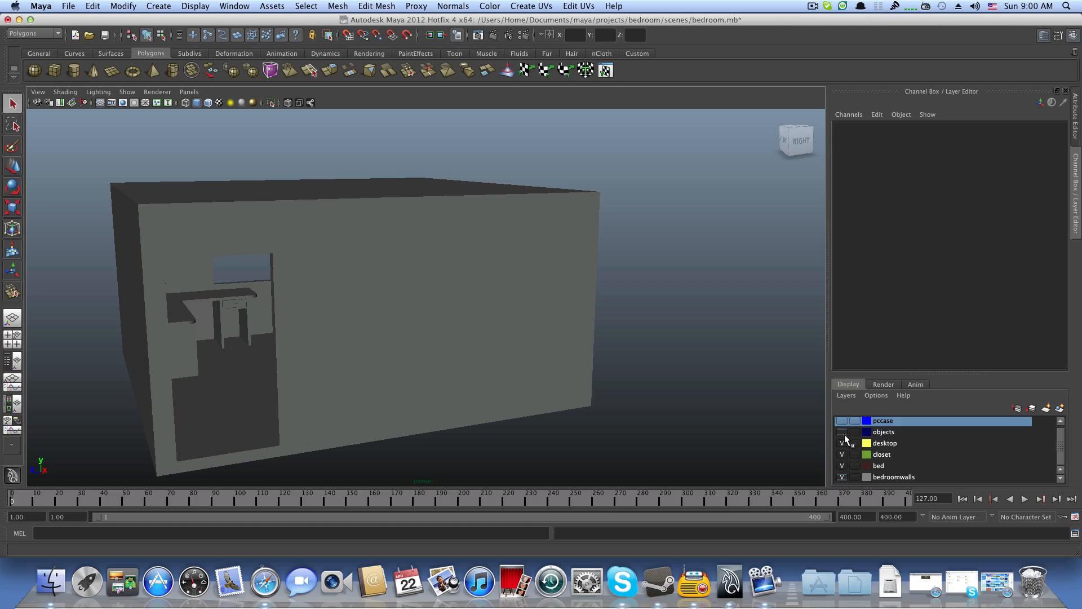
click(843, 444)
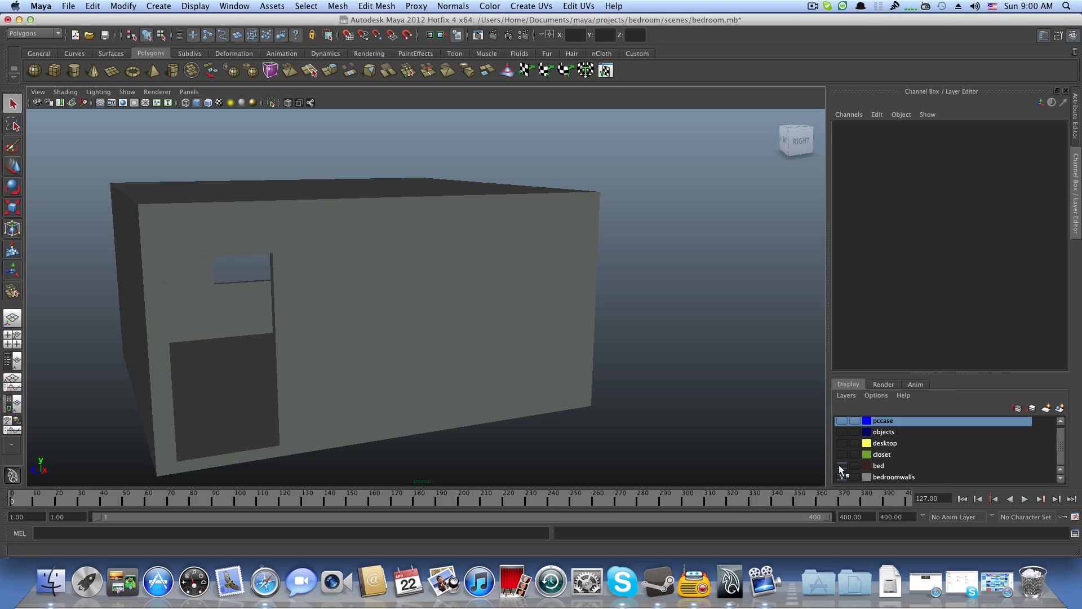
Step: Switch the room mesh to face selection and select the face spanning the floor and the doorway's side
scroll(230, 360, down, 5)
mouse_move(241, 361)
alt+mouse_down()
mouse_move(469, 377)
mouse_move(261, 358)
alt+mouse_up()
scroll(406, 357, up, 5)
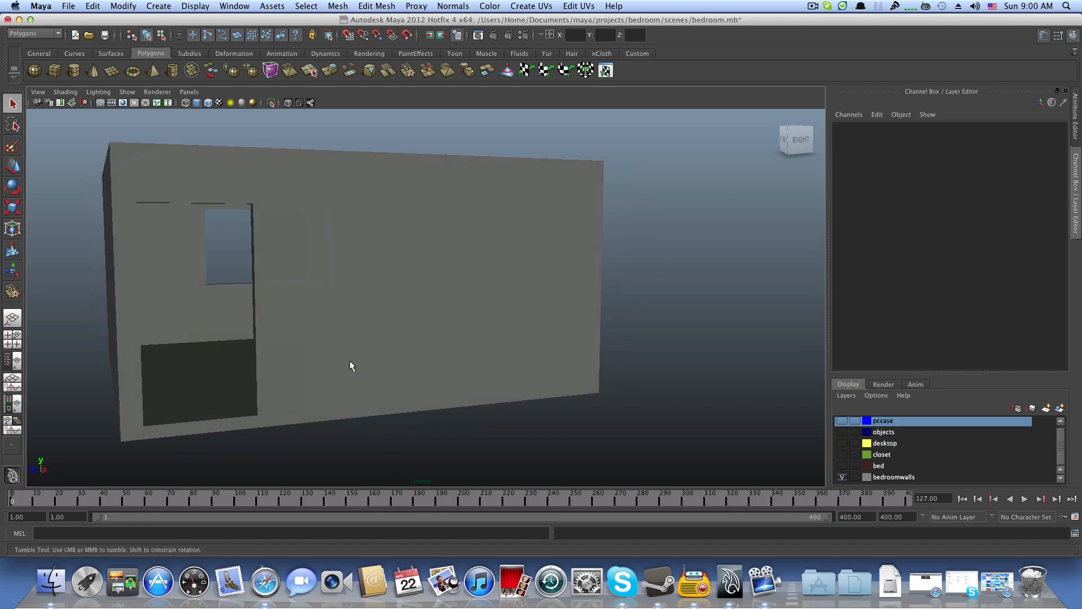
alt+drag(349, 361, 411, 367)
right_drag(302, 392, 306, 419)
click(333, 399)
Step: Examine the selected floor face around the doorway from several angles, and undo the face selection
alt+drag(336, 399, 233, 416)
alt+middle_drag(232, 416, 517, 409)
alt+right_drag(526, 408, 602, 399)
alt+middle_drag(601, 399, 428, 371)
alt+drag(429, 371, 387, 302)
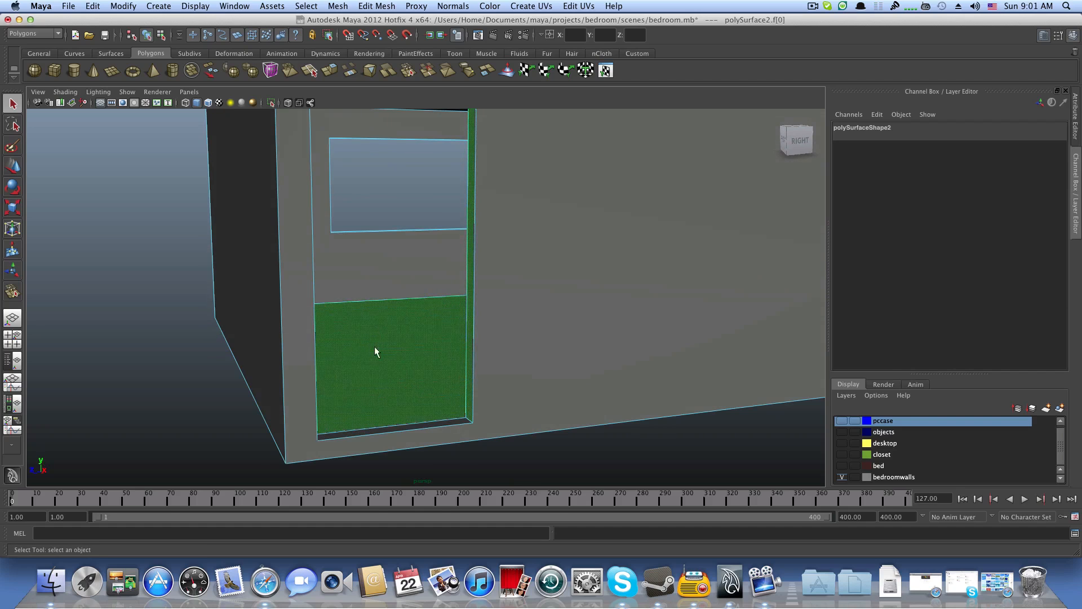
alt+drag(373, 347, 340, 375)
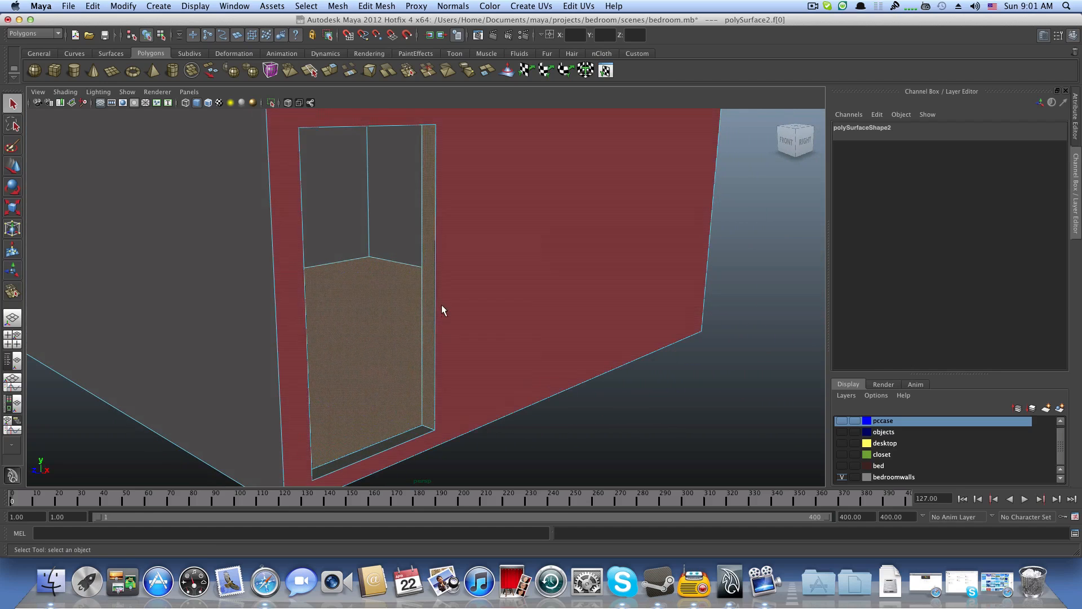
alt+drag(304, 335, 230, 337)
alt+middle_drag(344, 350, 425, 359)
alt+drag(426, 364, 529, 394)
alt+middle_drag(529, 394, 387, 374)
scroll(387, 375, up, 3)
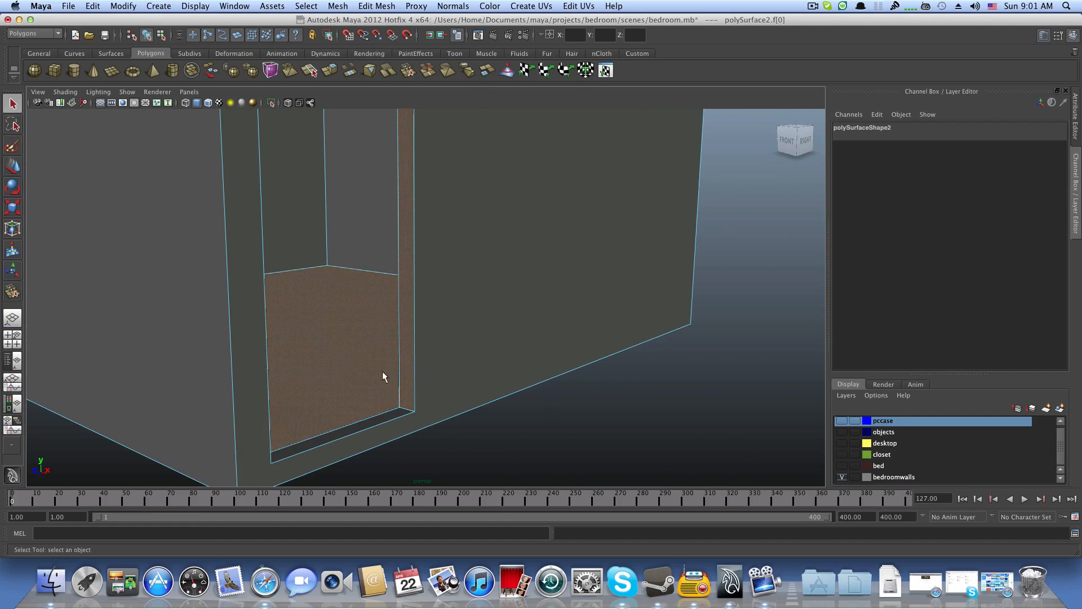
alt+drag(369, 274, 481, 327)
alt+middle_drag(481, 327, 370, 297)
alt+drag(370, 297, 449, 311)
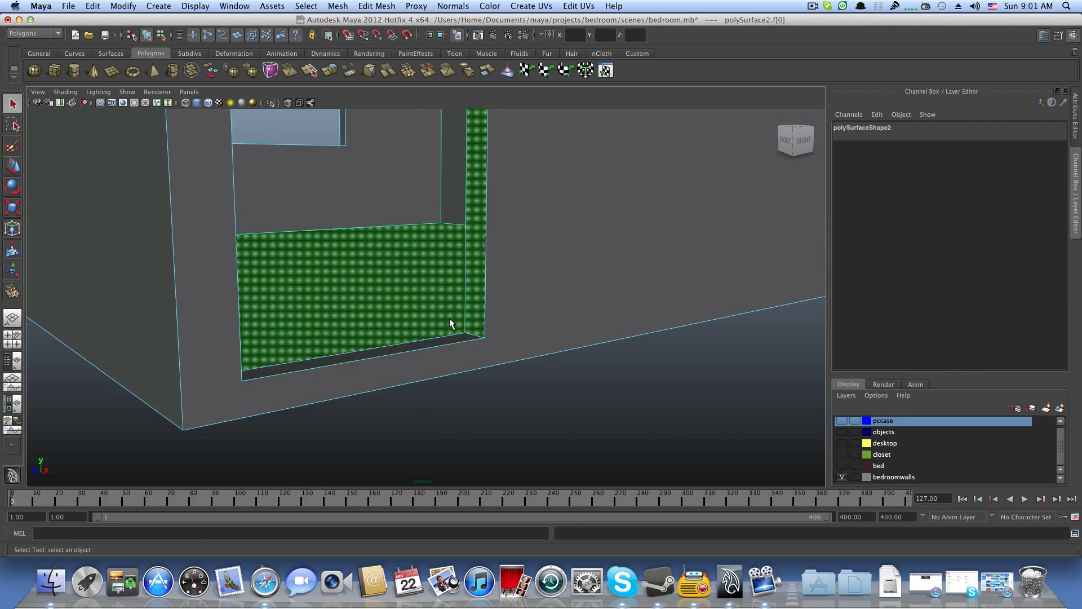
key(z)
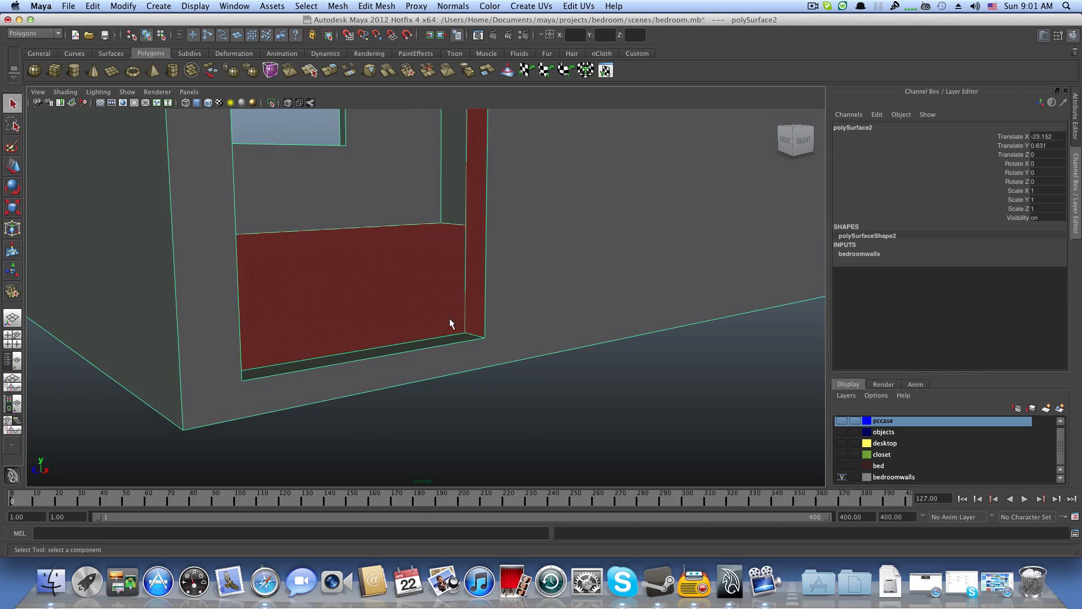
Step: Try moving the vertex at the doorway's lower inner corner along the X axis, and undo the move
mouse_move(410, 308)
alt+mouse_down()
mouse_move(407, 334)
mouse_move(408, 313)
alt+mouse_up()
right_drag(462, 380, 441, 381)
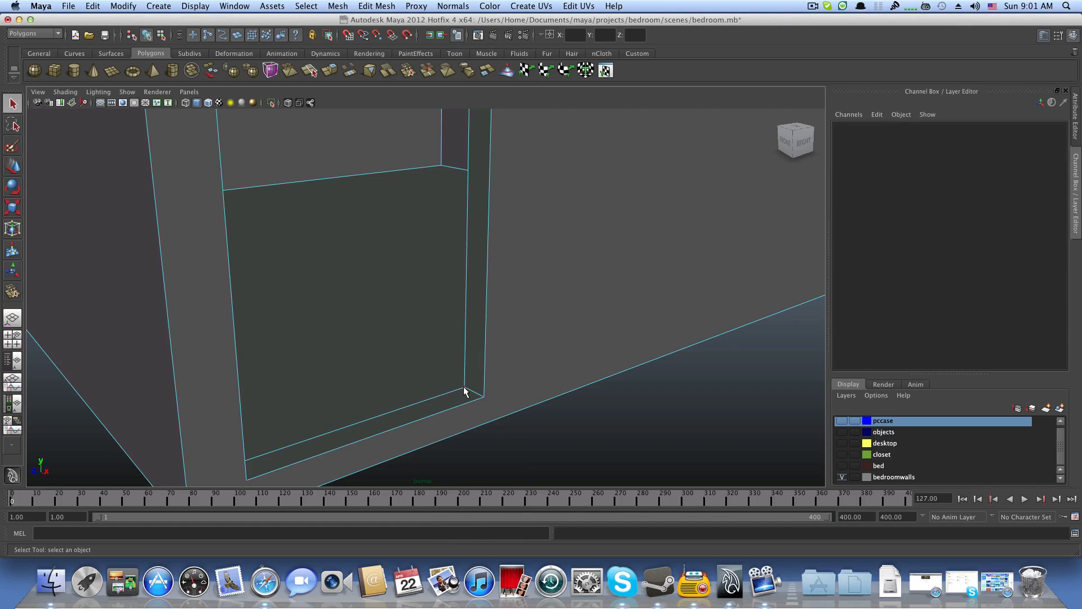
click(464, 389)
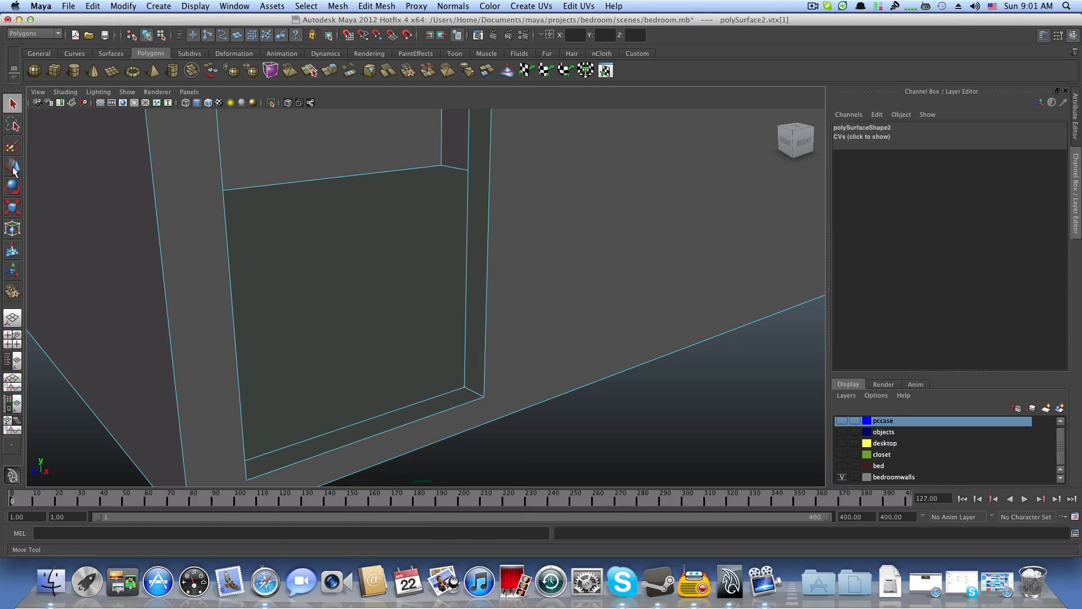
key(w)
drag(488, 401, 465, 392)
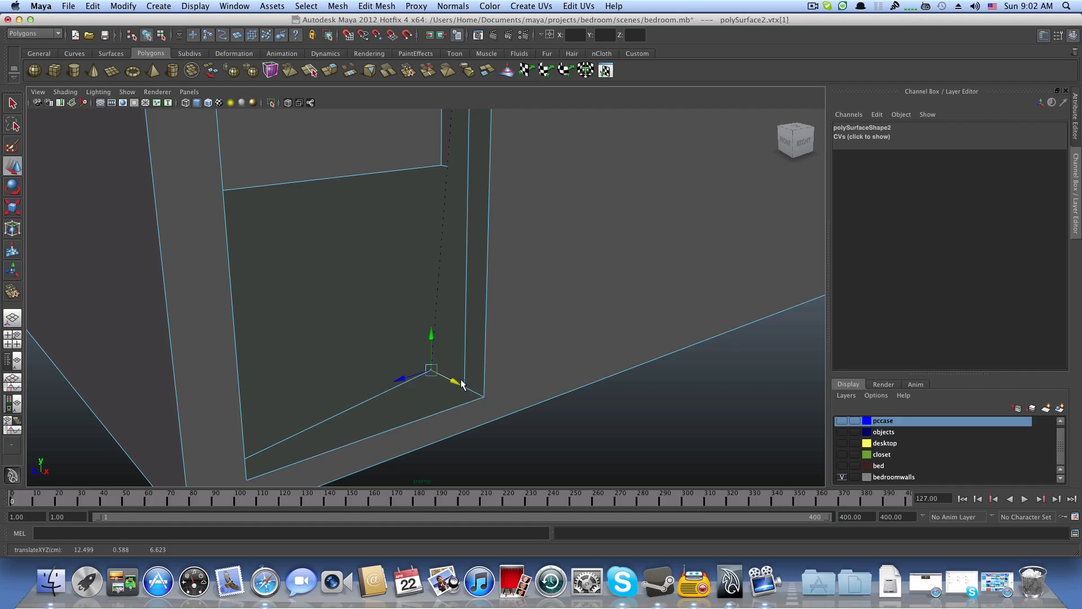
alt+right_drag(457, 375, 426, 369)
alt+drag(427, 369, 382, 340)
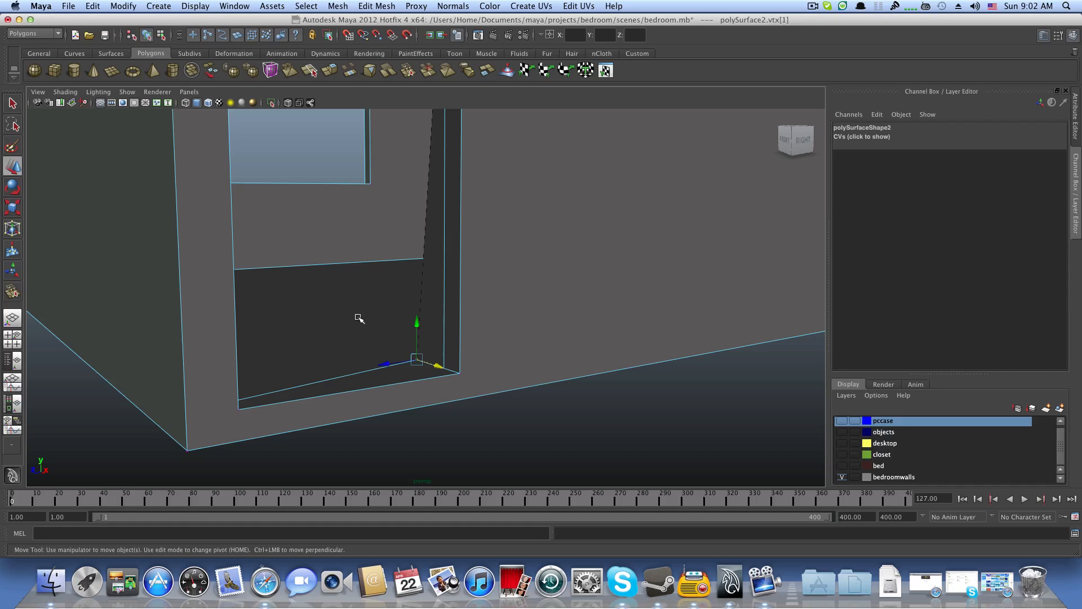
key(z)
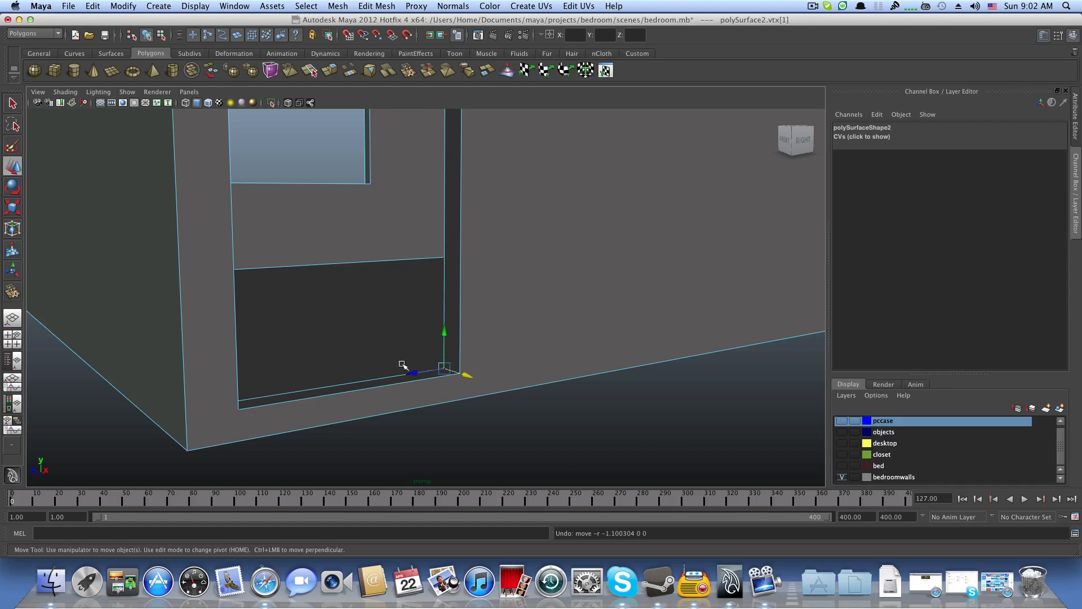
Step: Zoom in on the doorway's lower corner, shift its inner vertex along X once more, and undo the shift
alt+right_drag(404, 365, 519, 391)
alt+middle_drag(492, 393, 520, 368)
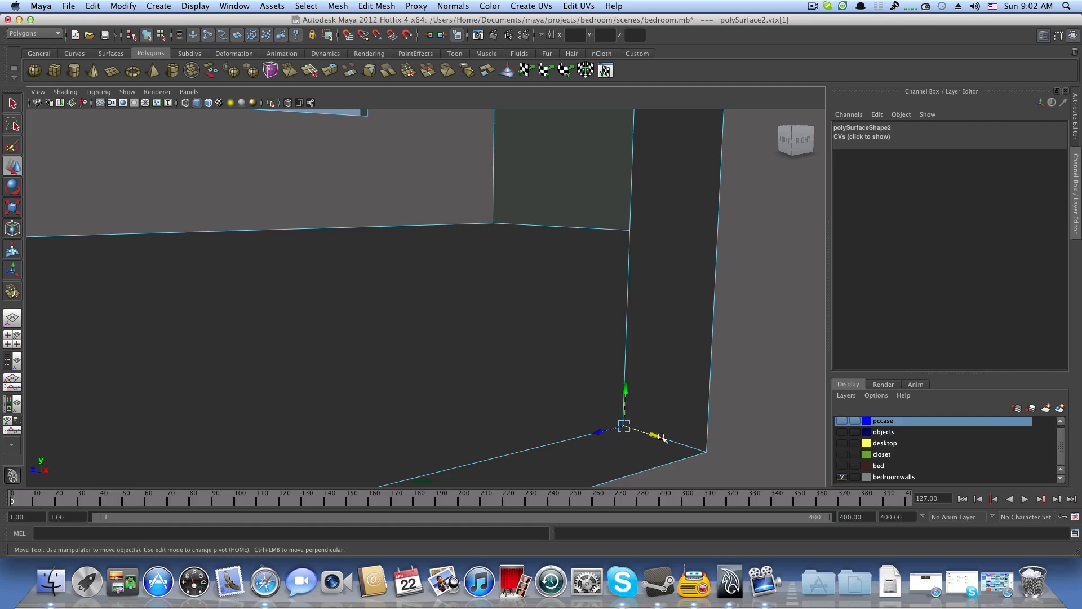
drag(661, 437, 599, 415)
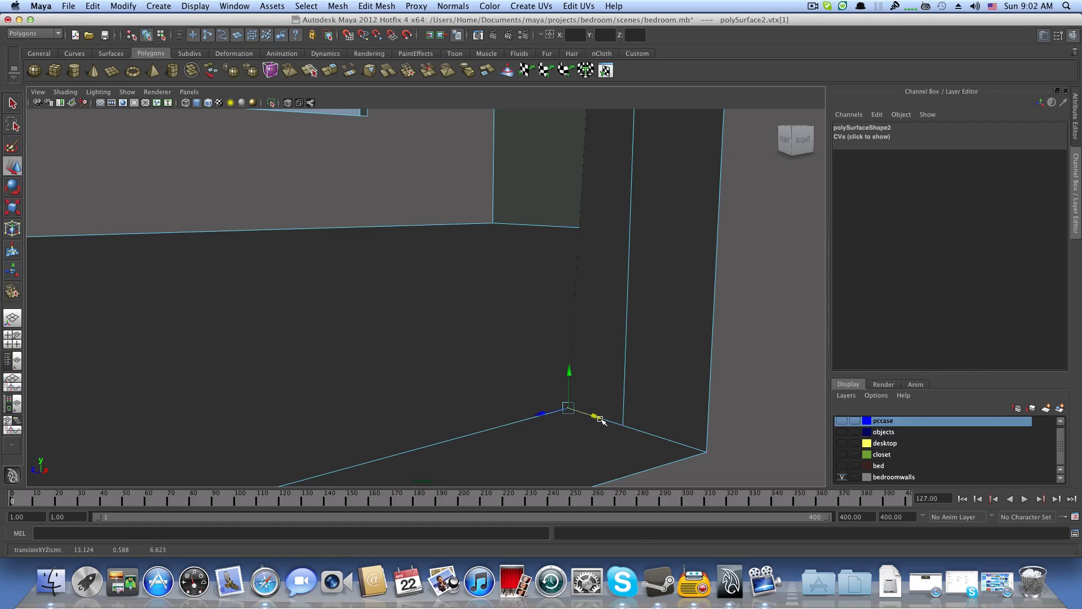
key(ctrl+z)
key(ctrl+z)
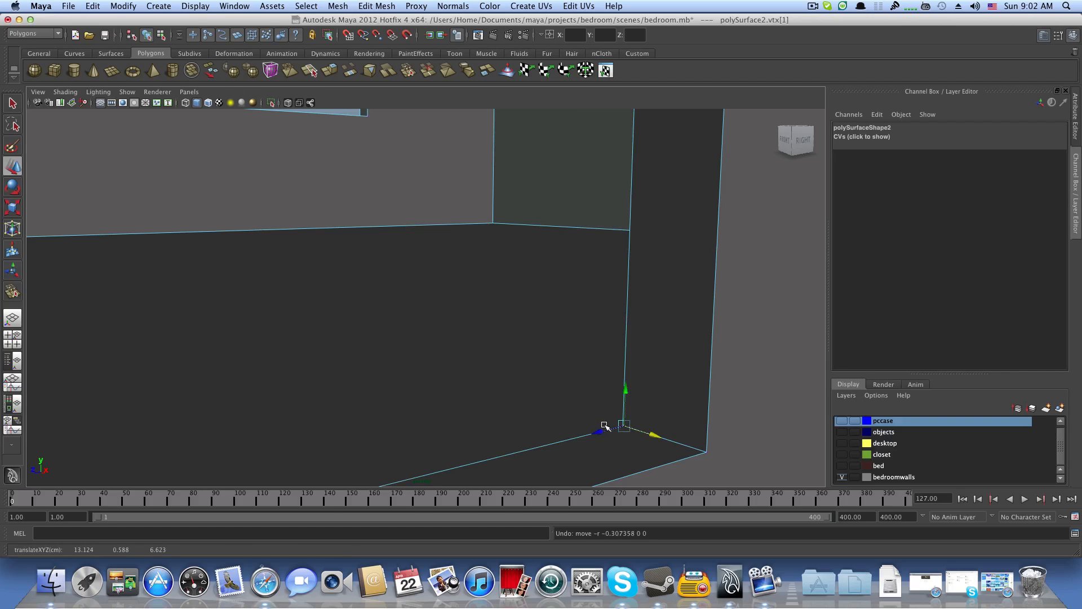
click(813, 6)
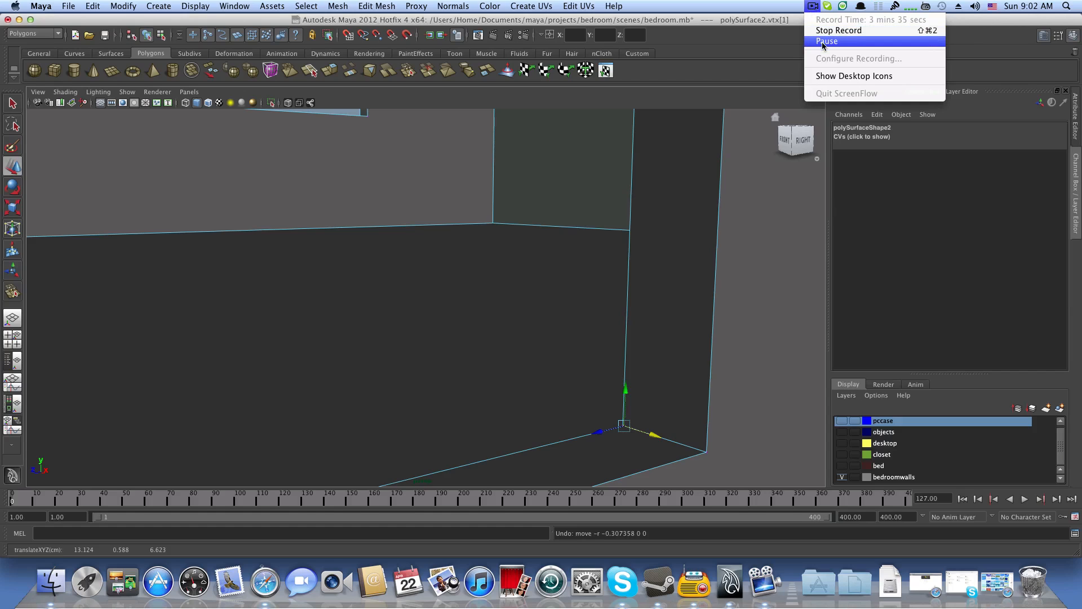
Step: Try to merge the overlapping vertices at the doorway's lower inner corner, and undo the merge
alt+drag(615, 167, 596, 188)
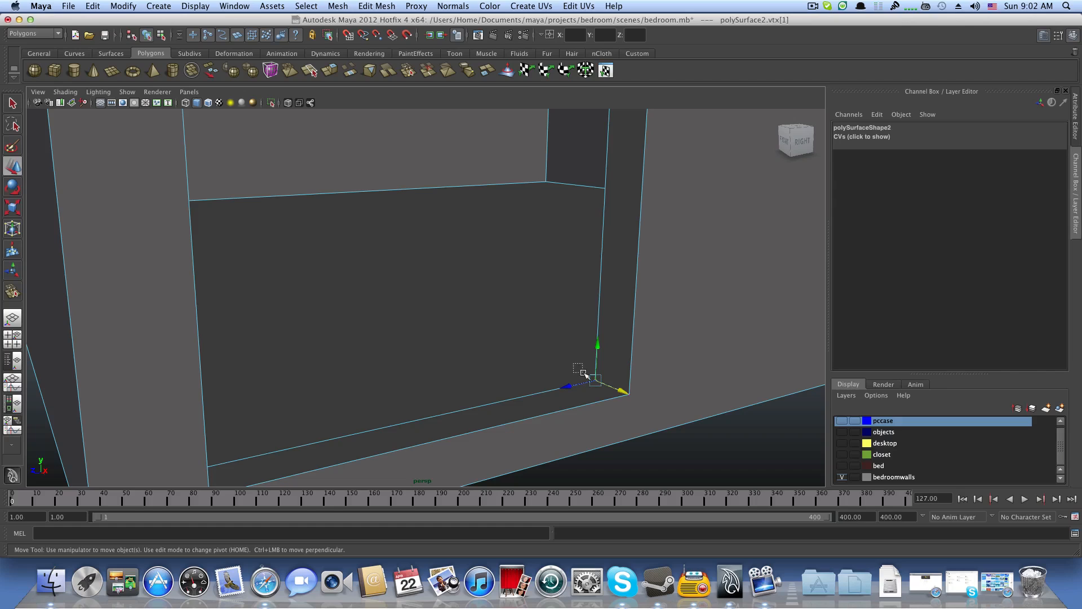
drag(606, 393, 606, 393)
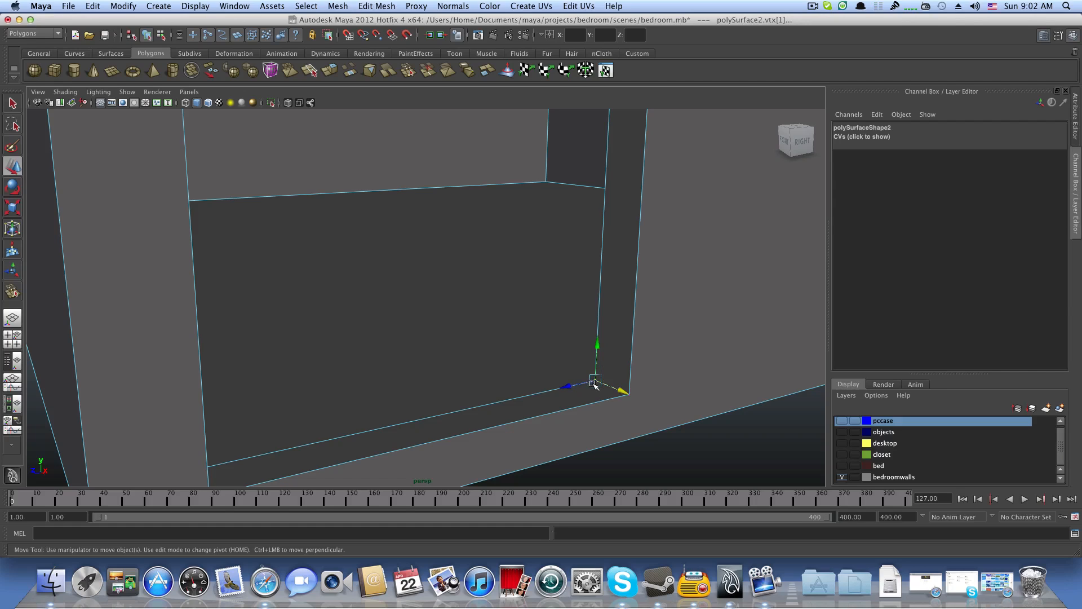
click(377, 6)
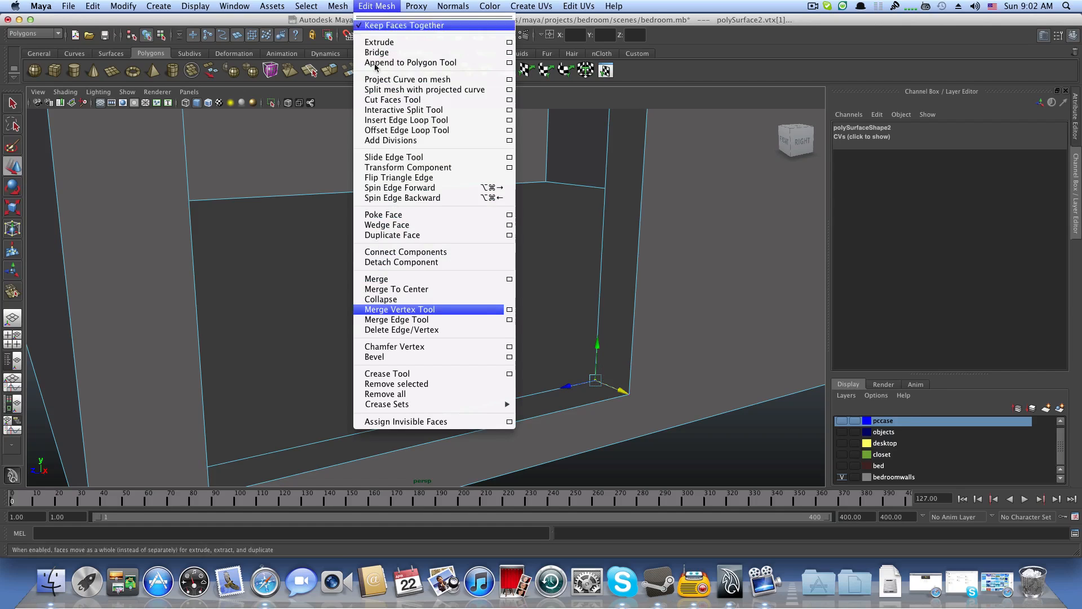
click(395, 279)
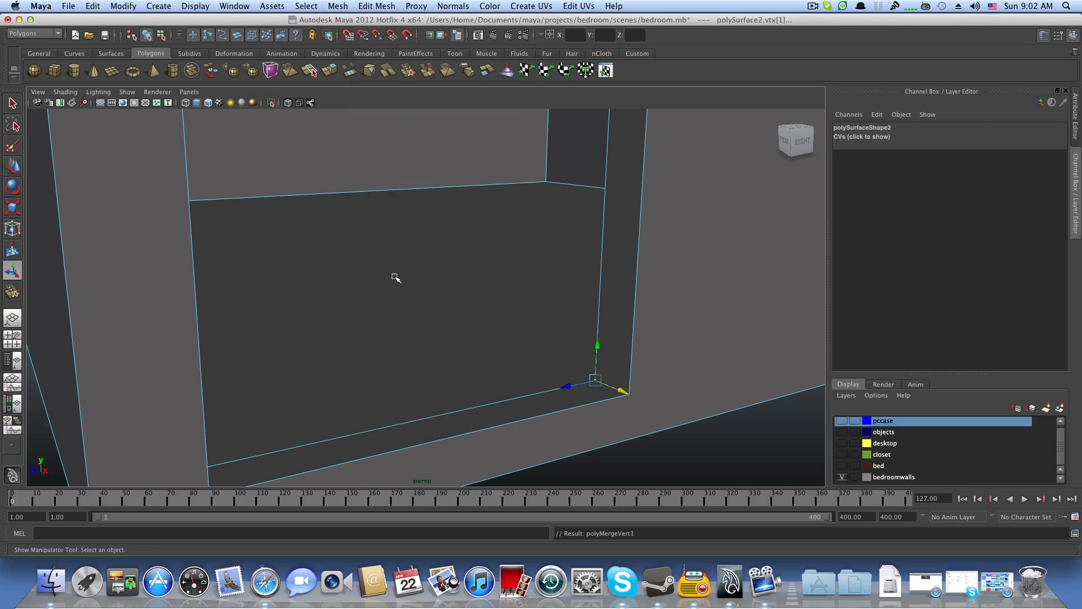
alt+drag(394, 278, 583, 266)
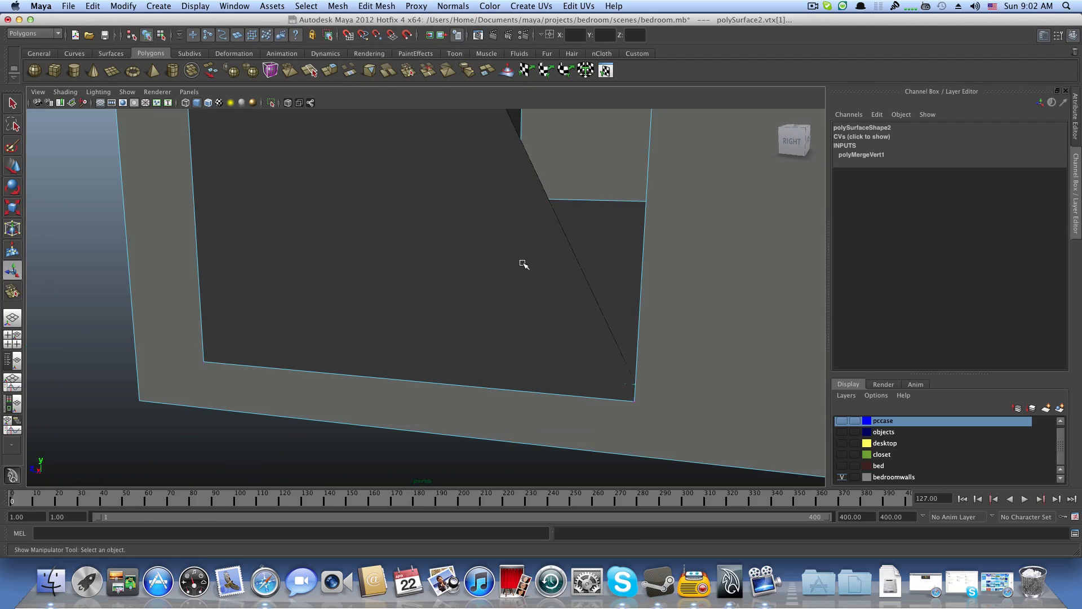
key(ctrl+z)
Step: Try to merge the overlapping vertices at the doorway's opposite lower corner, and undo that merge
alt+drag(518, 275, 543, 283)
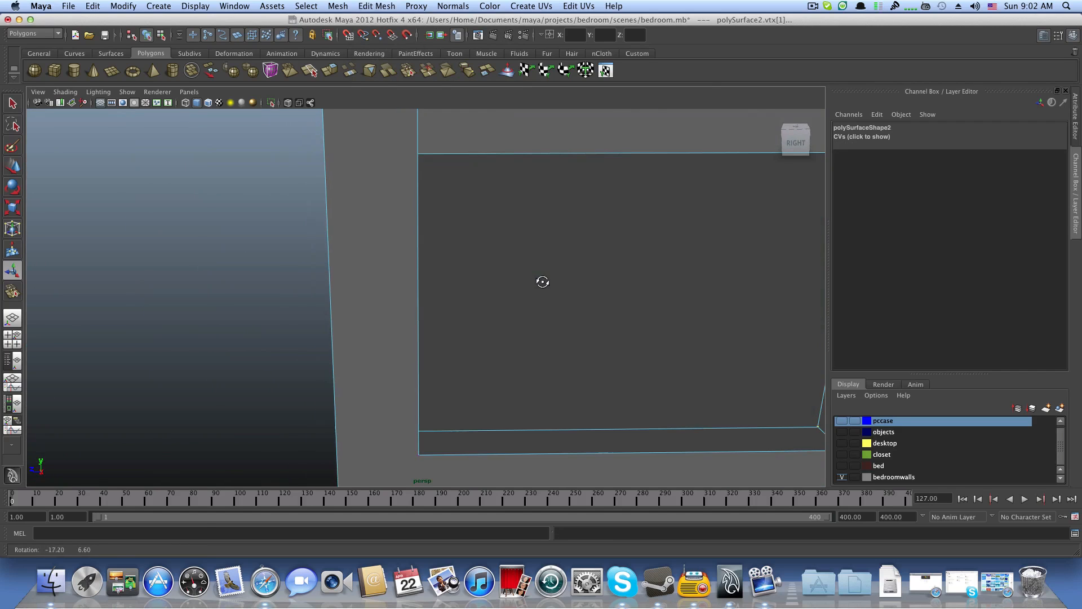
alt+middle_drag(543, 283, 533, 282)
alt+drag(529, 286, 489, 208)
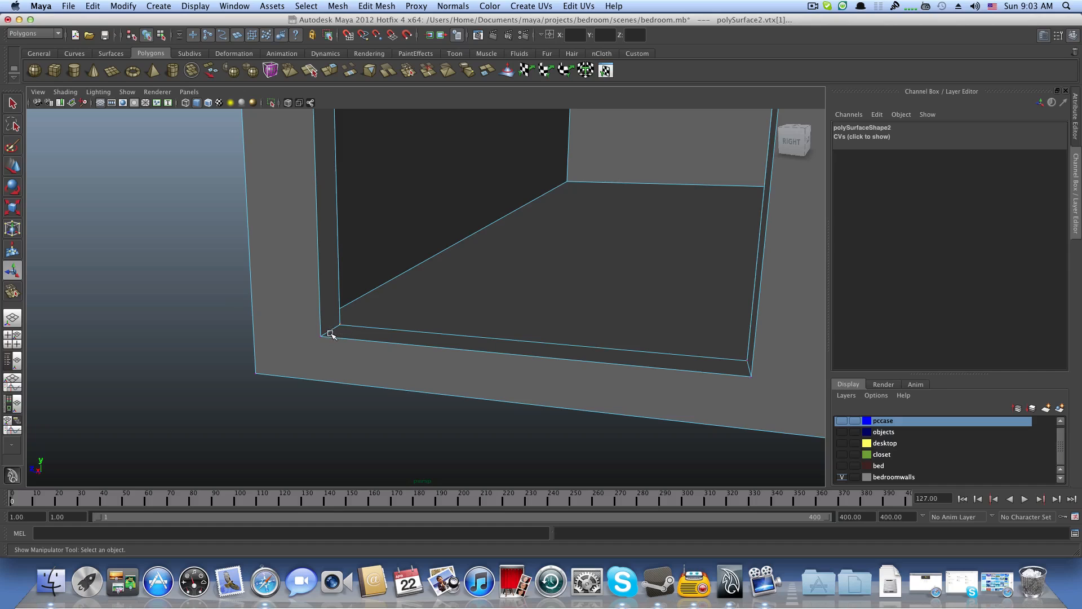
alt+drag(408, 319, 416, 314)
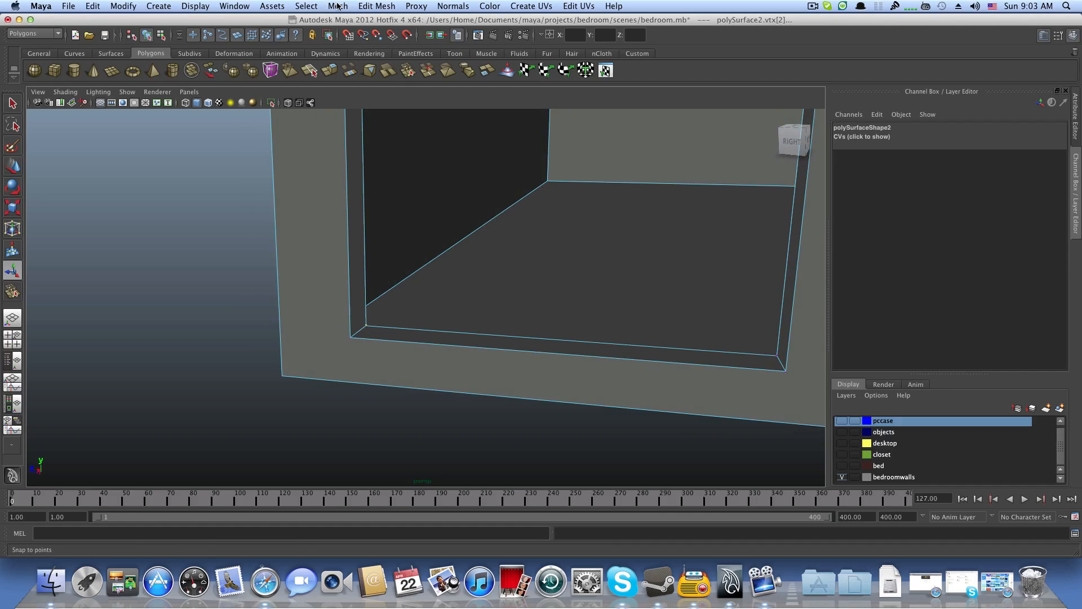
click(393, 7)
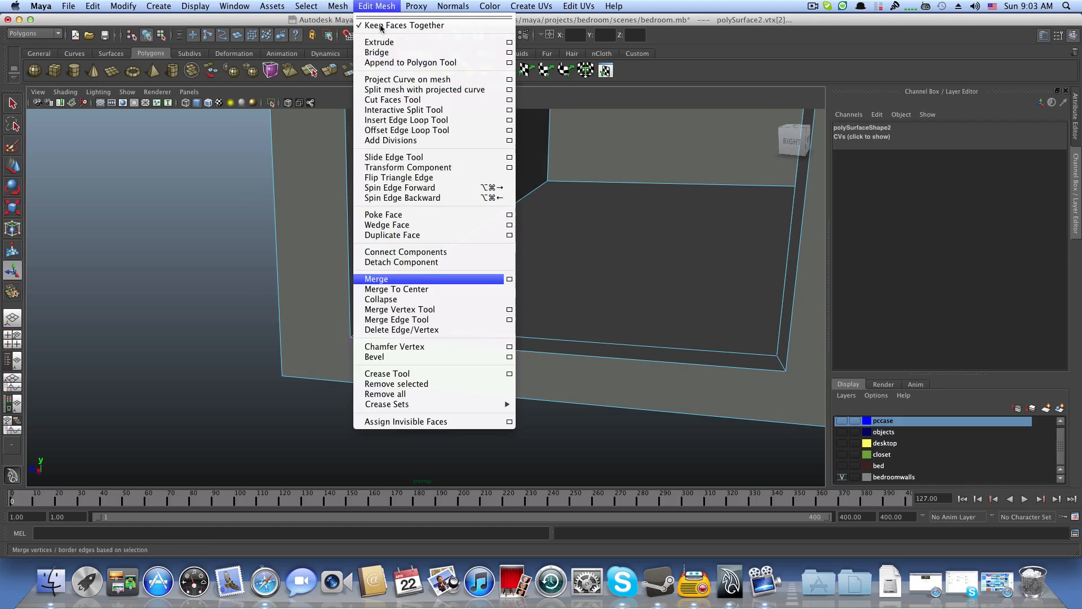
click(424, 280)
alt+drag(490, 290, 564, 401)
key(z)
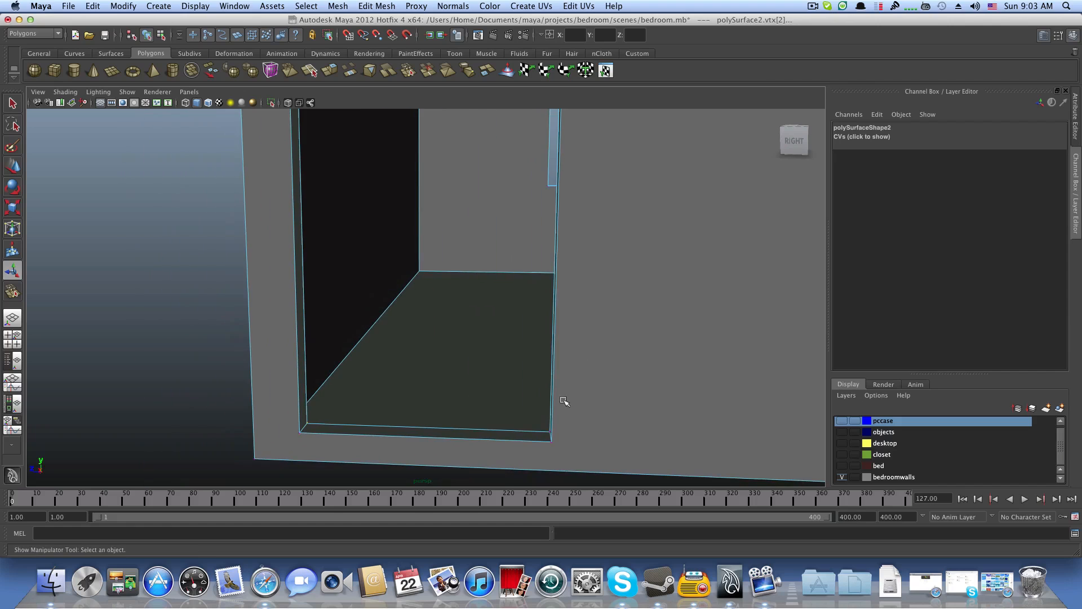
Step: Delete the face that spans the room's floor and the side of the doorway
alt+drag(531, 437, 530, 405)
right_drag(480, 367, 481, 395)
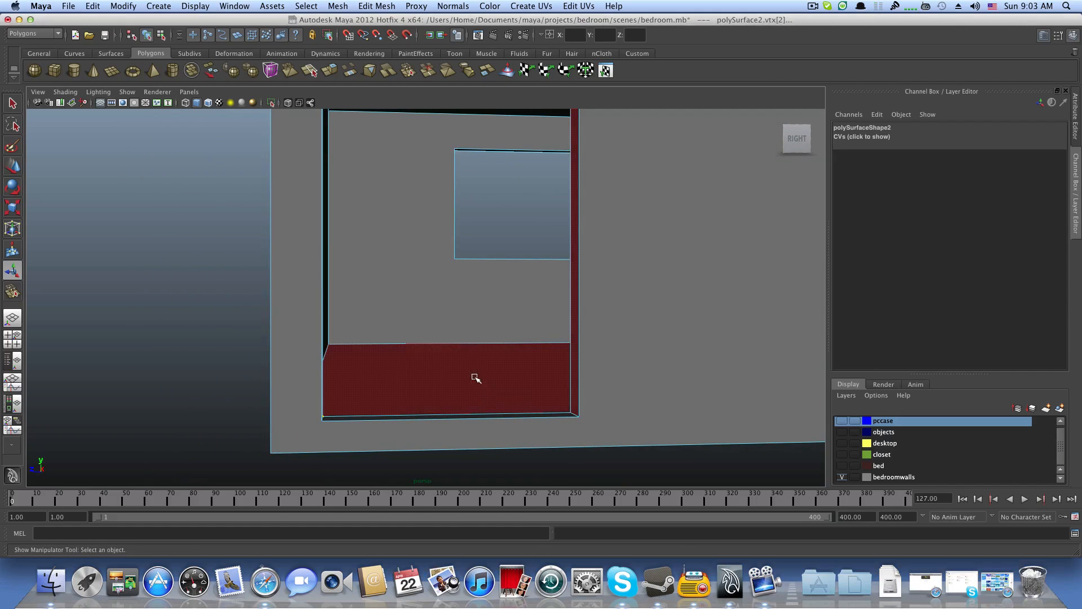
alt+drag(476, 378, 478, 381)
click(480, 381)
key(Delete)
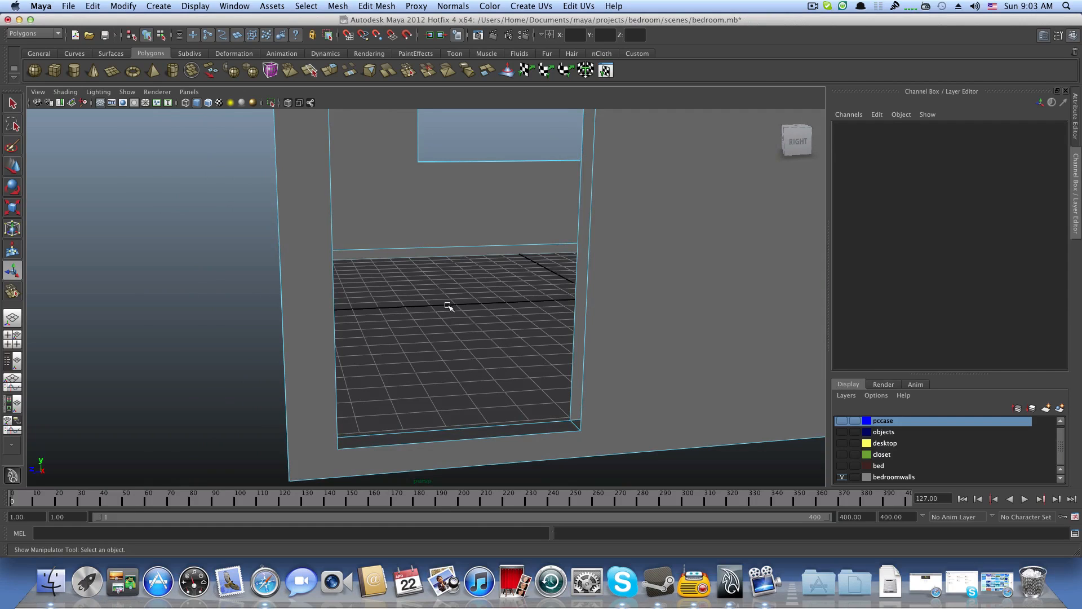
mouse_move(448, 305)
alt+mouse_down()
mouse_move(462, 307)
mouse_move(434, 307)
alt+mouse_up()
alt+right_drag(435, 307, 569, 321)
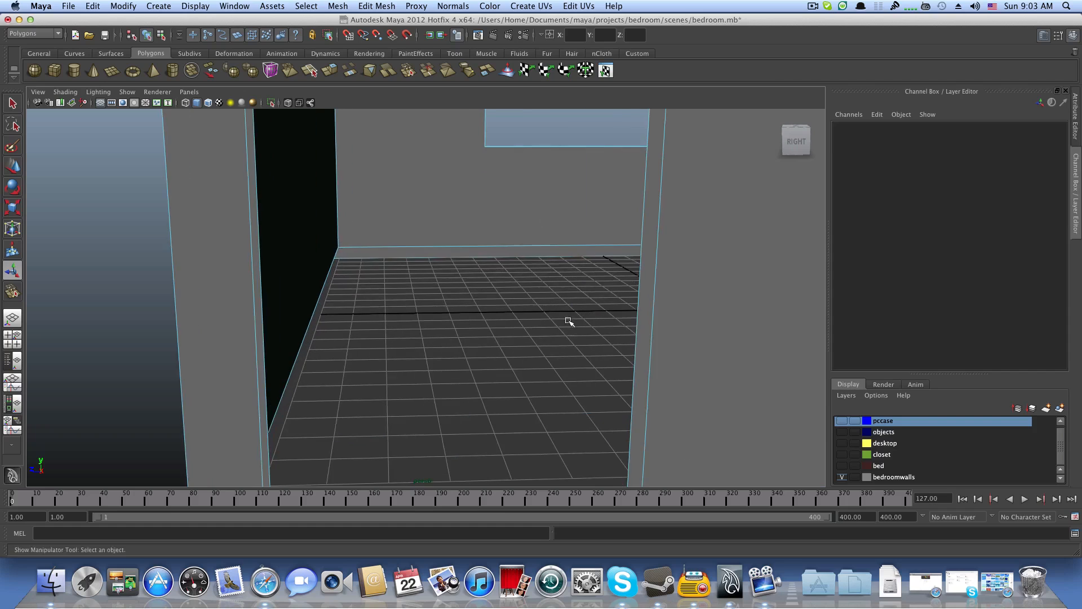
alt+drag(568, 321, 626, 280)
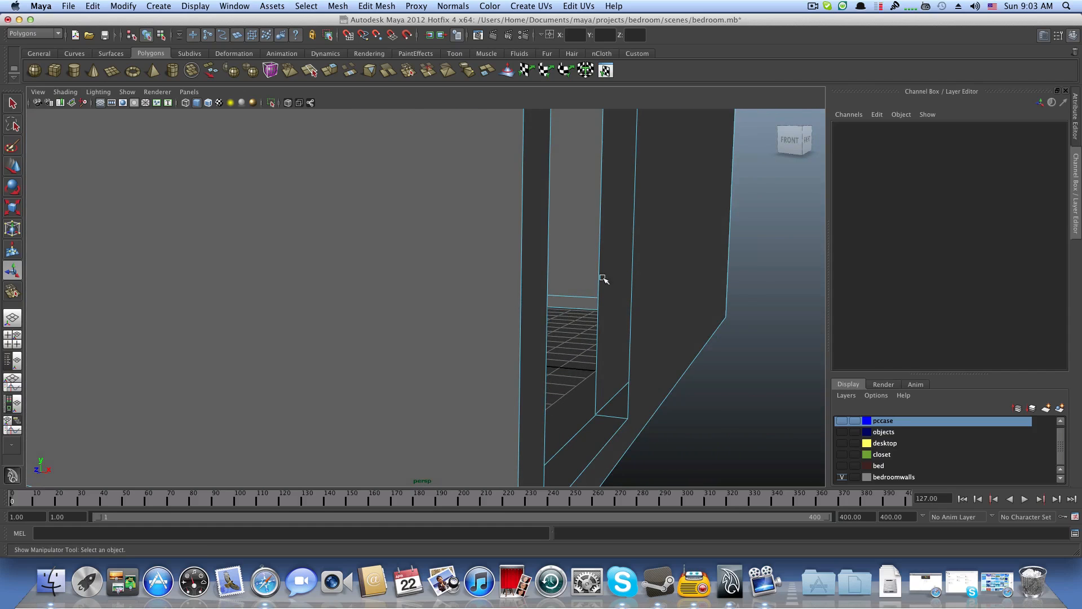
Step: Merge the overlapping vertices at the doorway's lower inner corner on the side away from the room's corner
alt+drag(612, 319, 582, 328)
alt+middle_drag(582, 328, 515, 225)
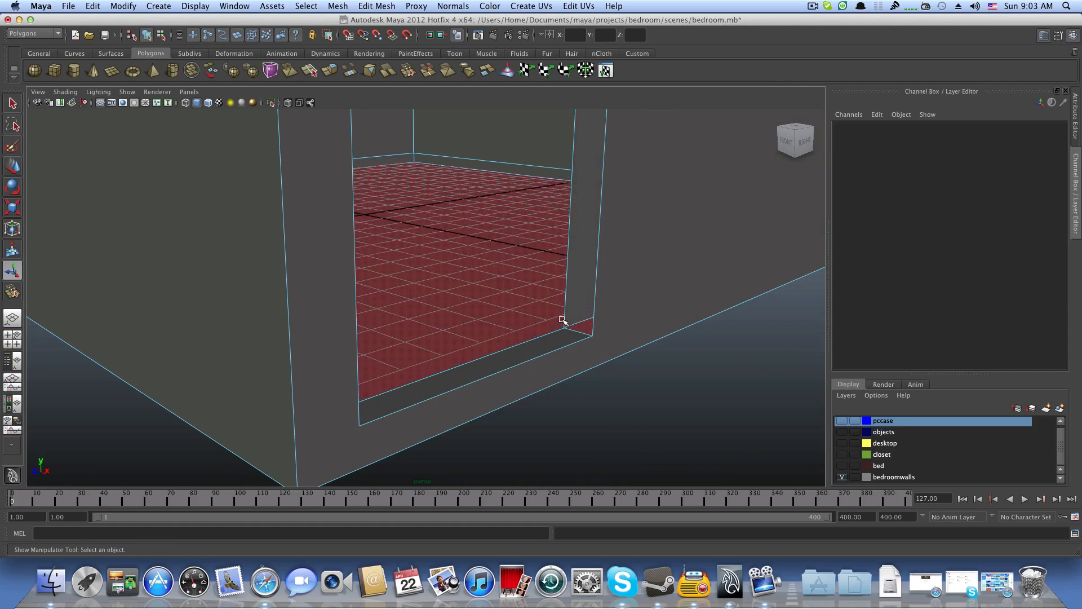
right_drag(564, 331, 540, 319)
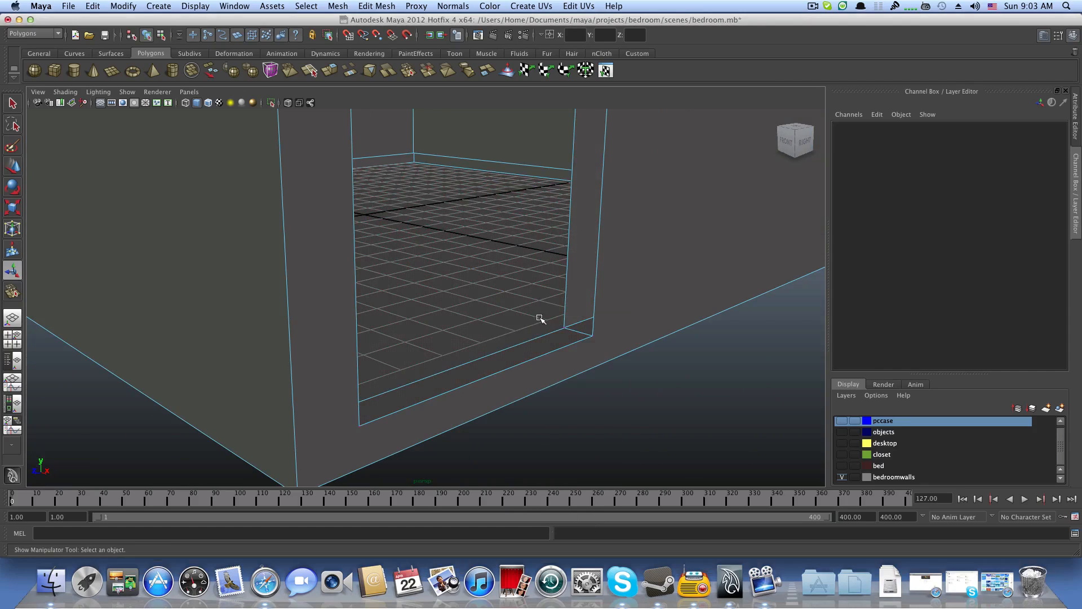
click(576, 342)
click(365, 9)
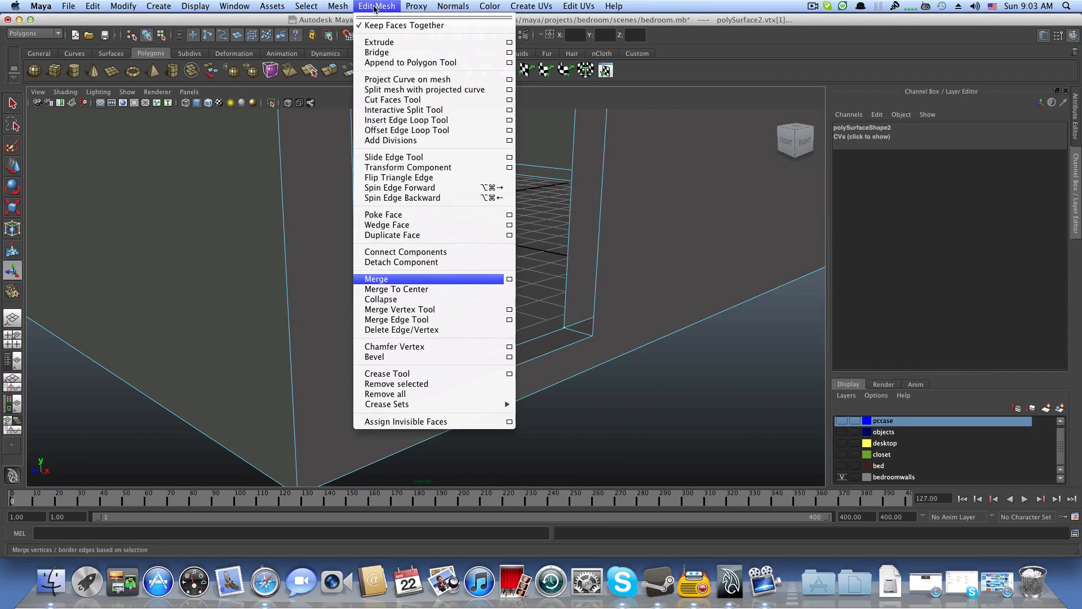
click(406, 279)
Step: Merge the overlapping vertices at the doorway's opposite lower corner
alt+drag(552, 324, 353, 342)
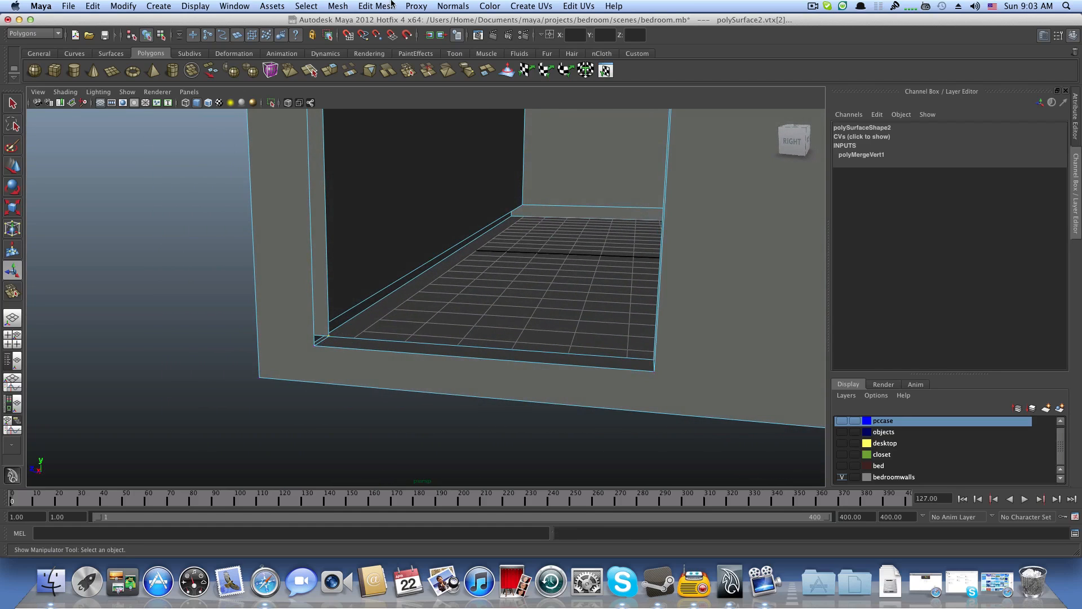
click(336, 6)
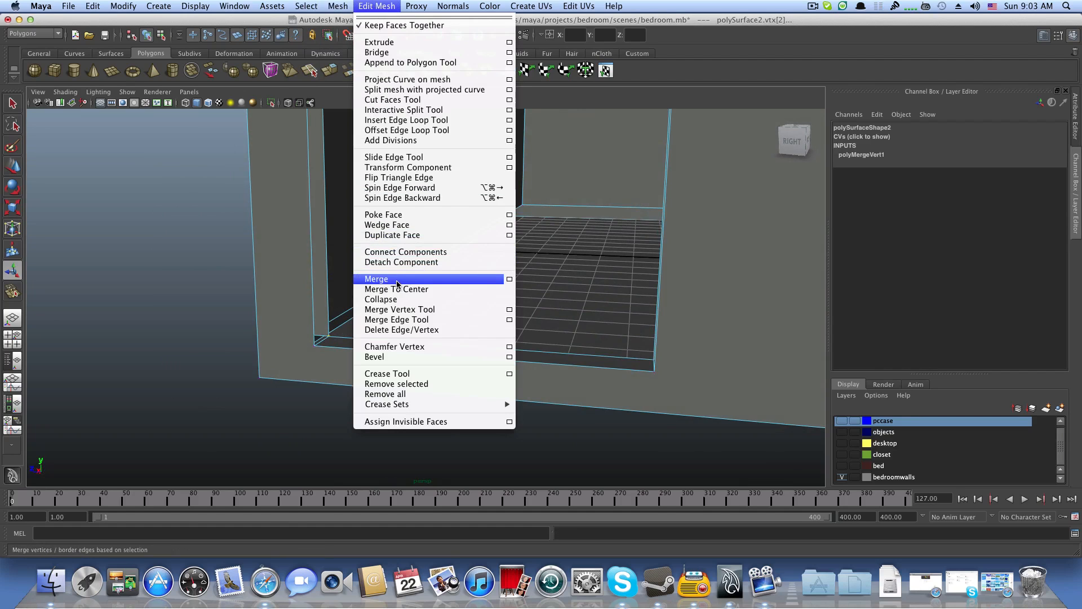
click(398, 280)
alt+drag(393, 282, 479, 358)
Step: Try to fill the open floor with Fill Hole from its selected border edges, and undo the fill
alt+drag(475, 297, 341, 332)
right_drag(338, 332, 340, 336)
click(337, 332)
alt+drag(337, 332, 409, 295)
shift+click(489, 267)
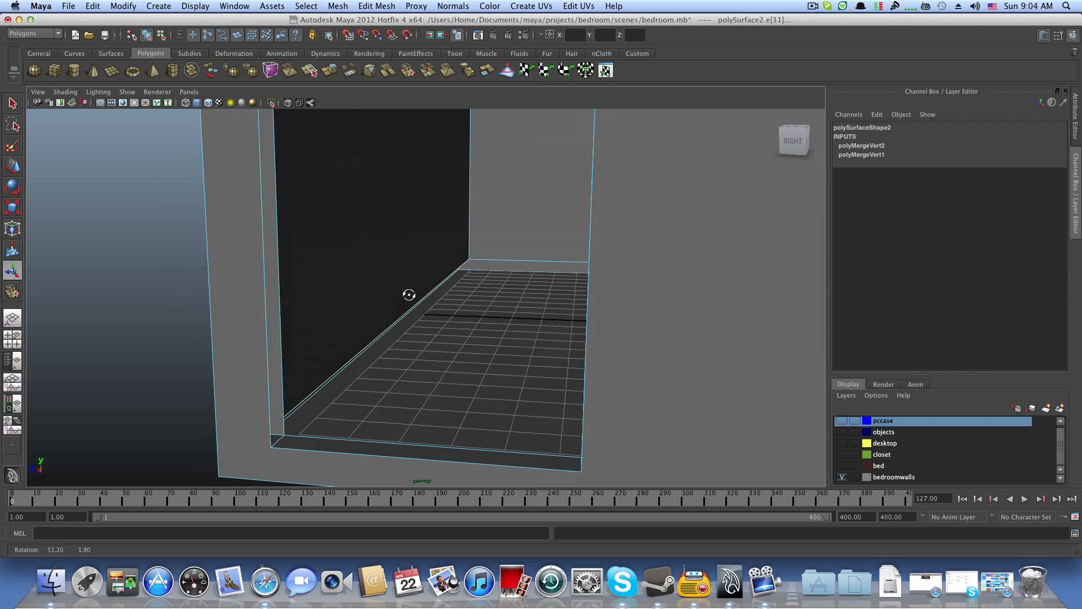
alt+drag(350, 348, 390, 392)
click(339, 5)
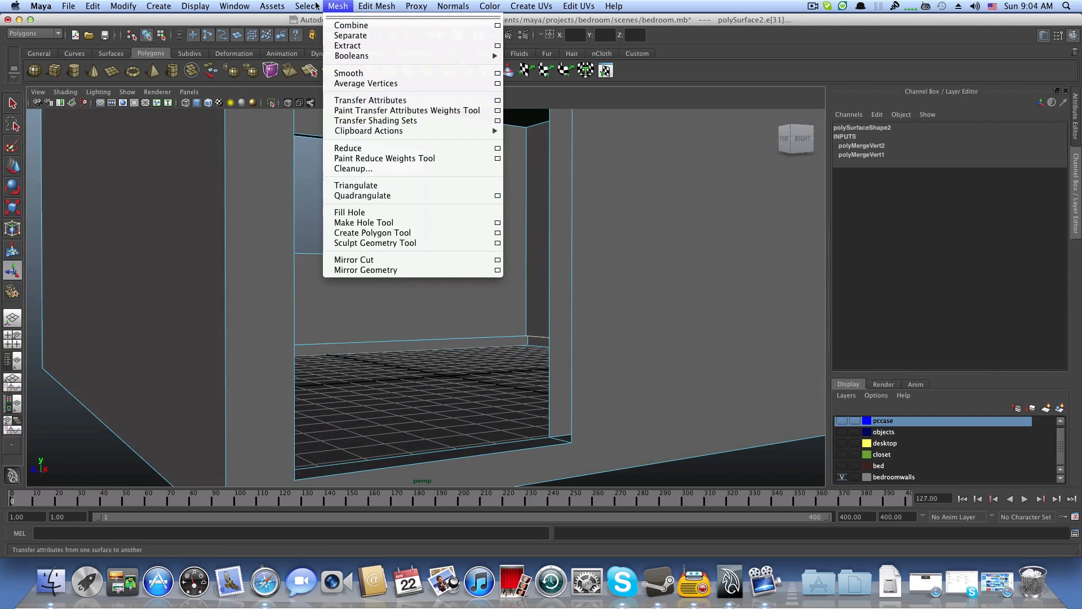
click(389, 213)
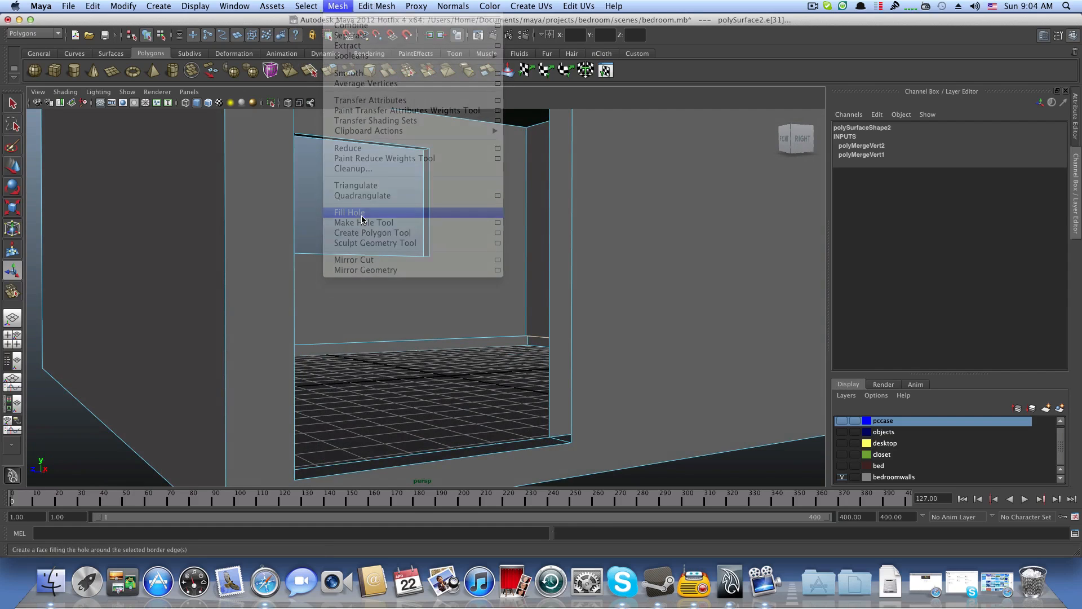
alt+drag(394, 235, 473, 292)
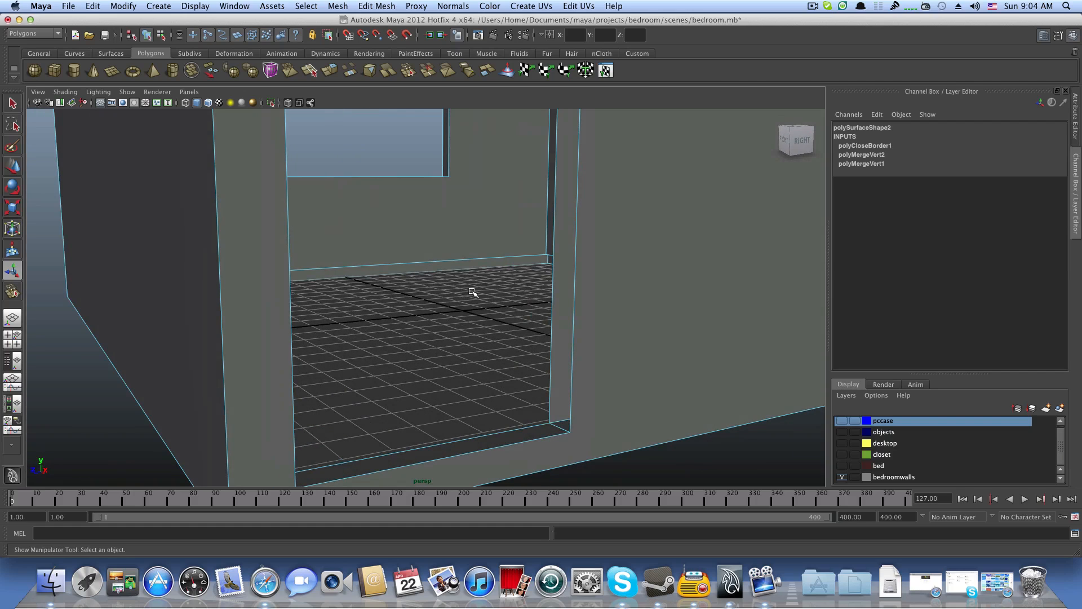
key(ctrl+z)
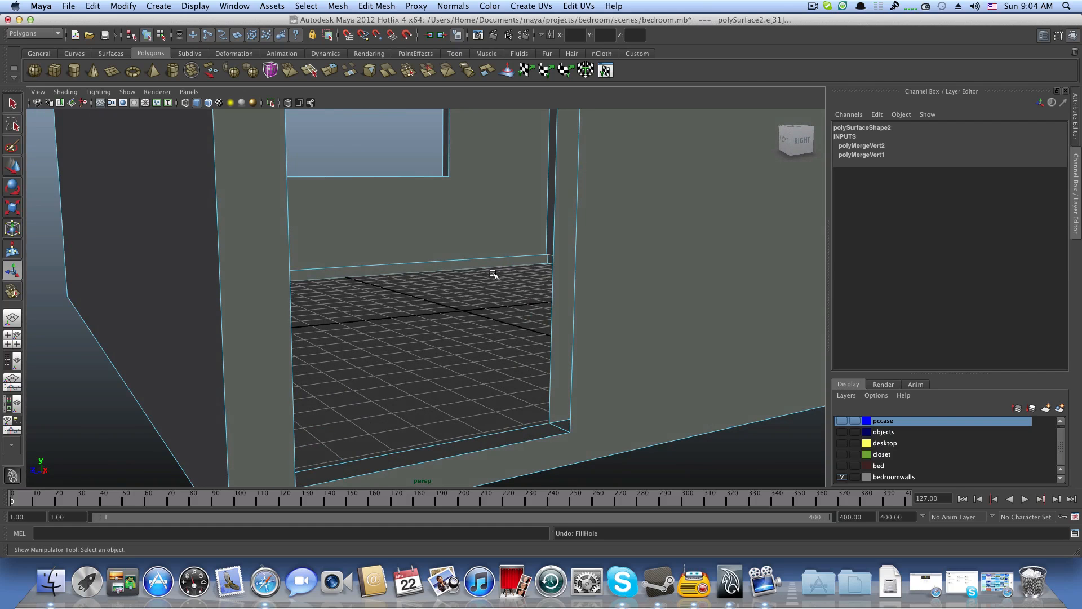
Step: Extrude the bottom edge of the dark side wall about 2.2 units across the open floor
alt+drag(493, 274, 374, 311)
right_click(380, 319)
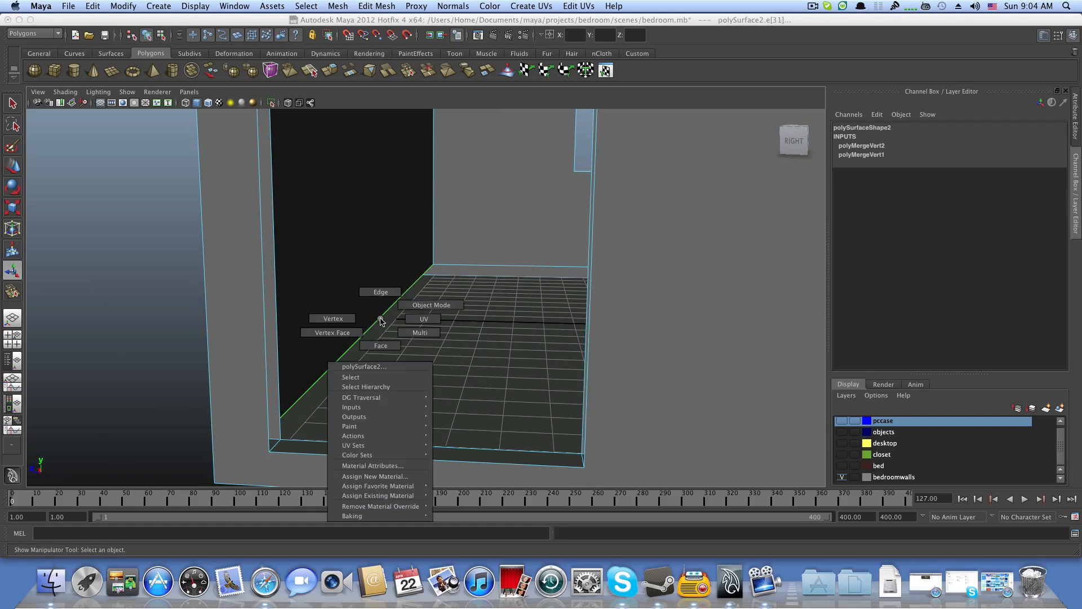
click(387, 294)
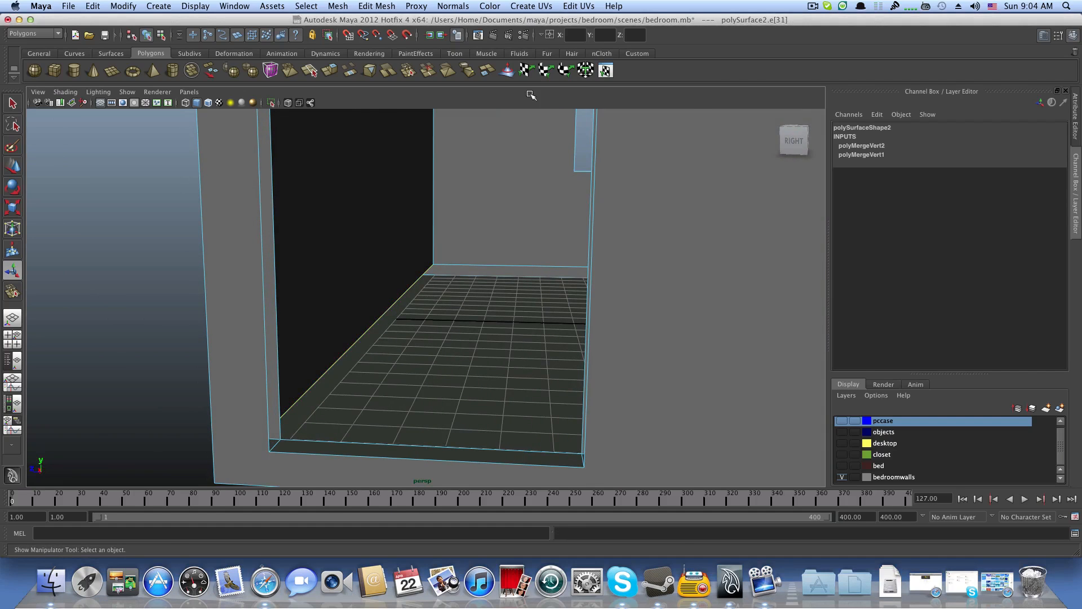
click(334, 71)
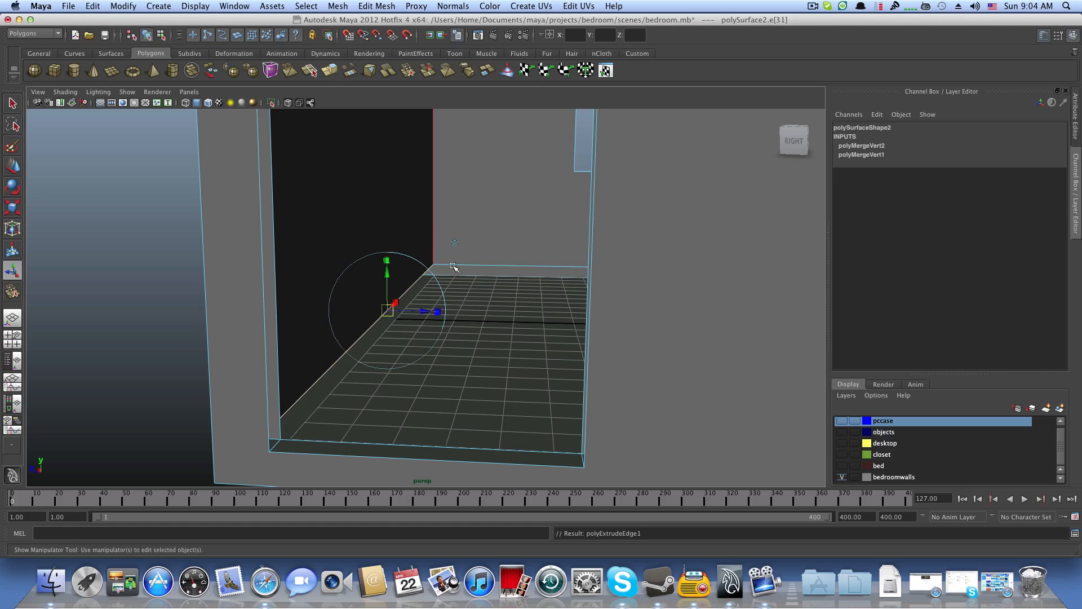
drag(429, 309, 494, 314)
Step: Move the extruded floor edge across the room to the base of the opposite wall
click(11, 170)
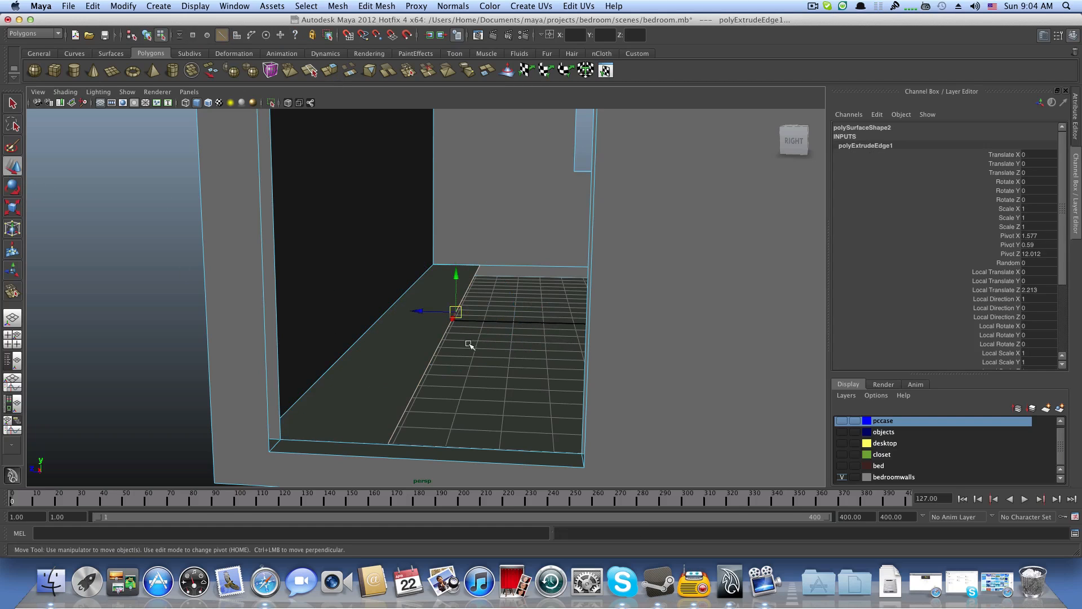
alt+drag(773, 330, 676, 397)
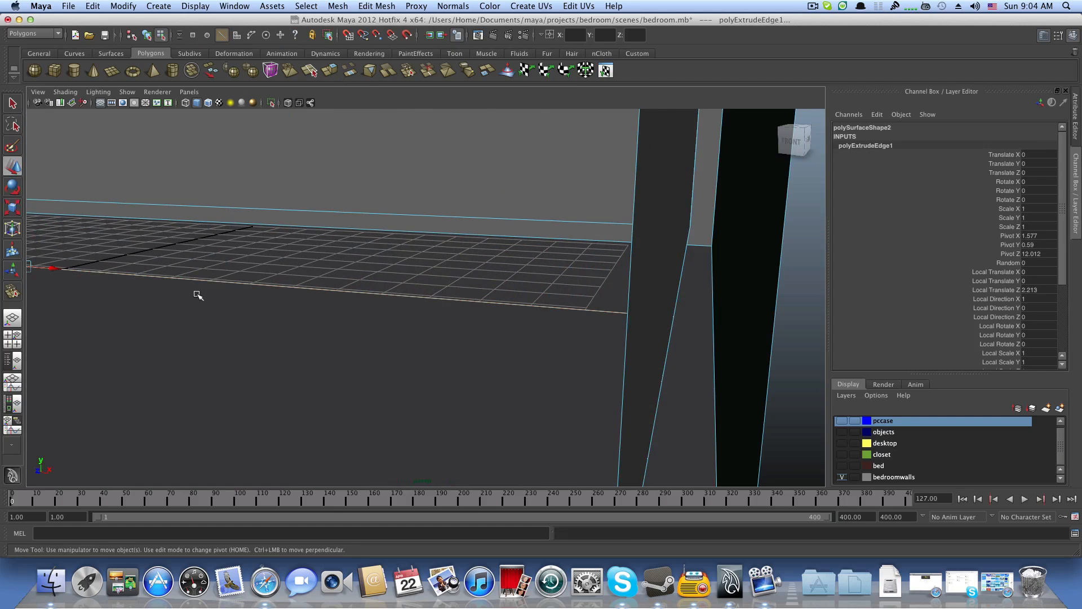
alt+drag(198, 295, 197, 217)
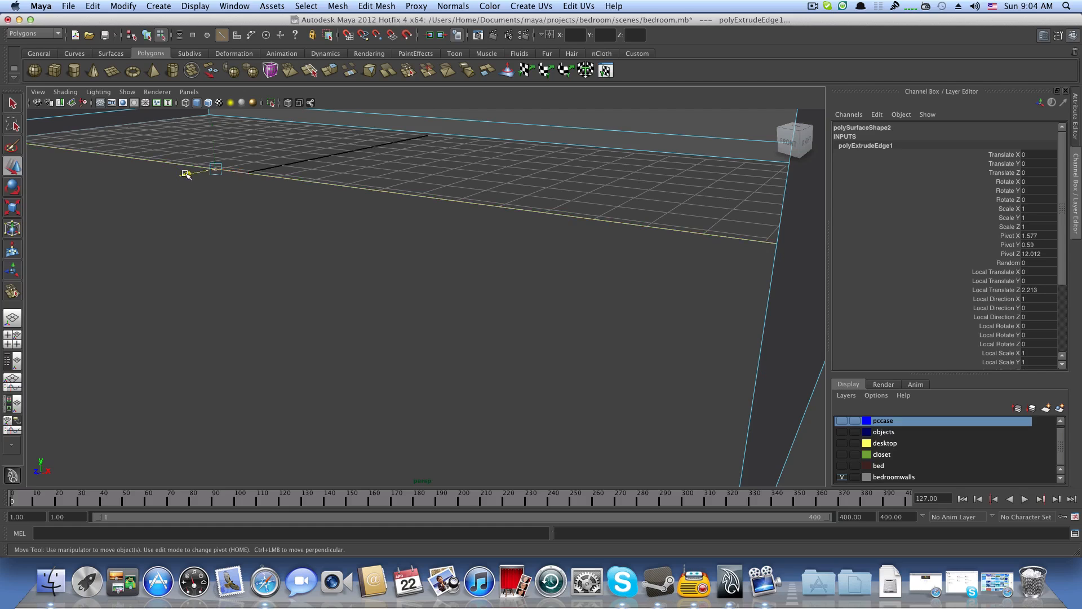
alt+drag(186, 174, 559, 344)
Step: Merge the new floor's two far corner vertices into the wall's bottom corners with the Merge Vertex Tool
click(378, 7)
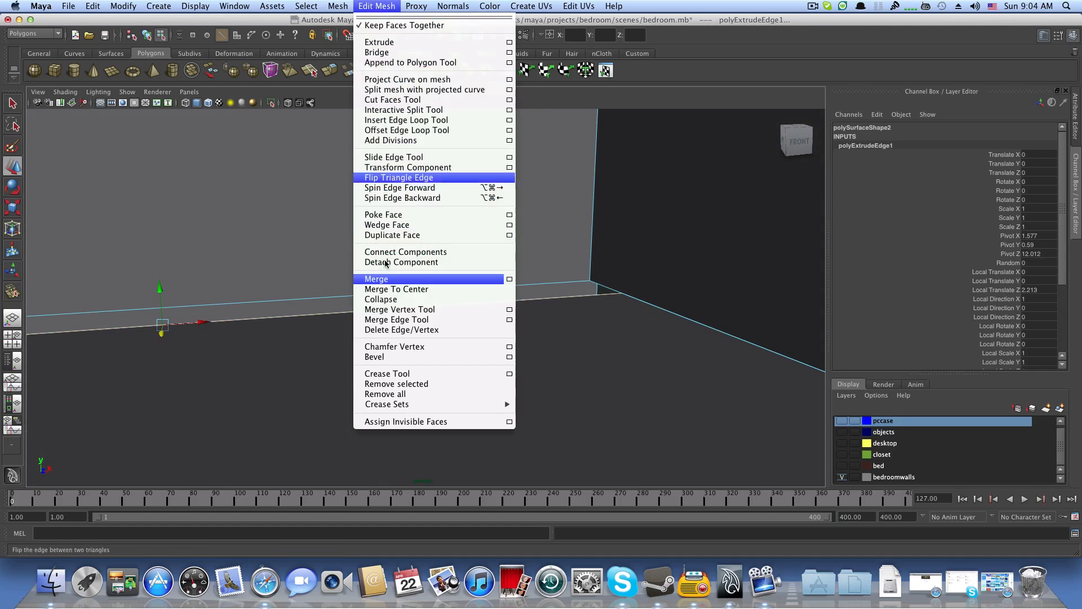
click(400, 309)
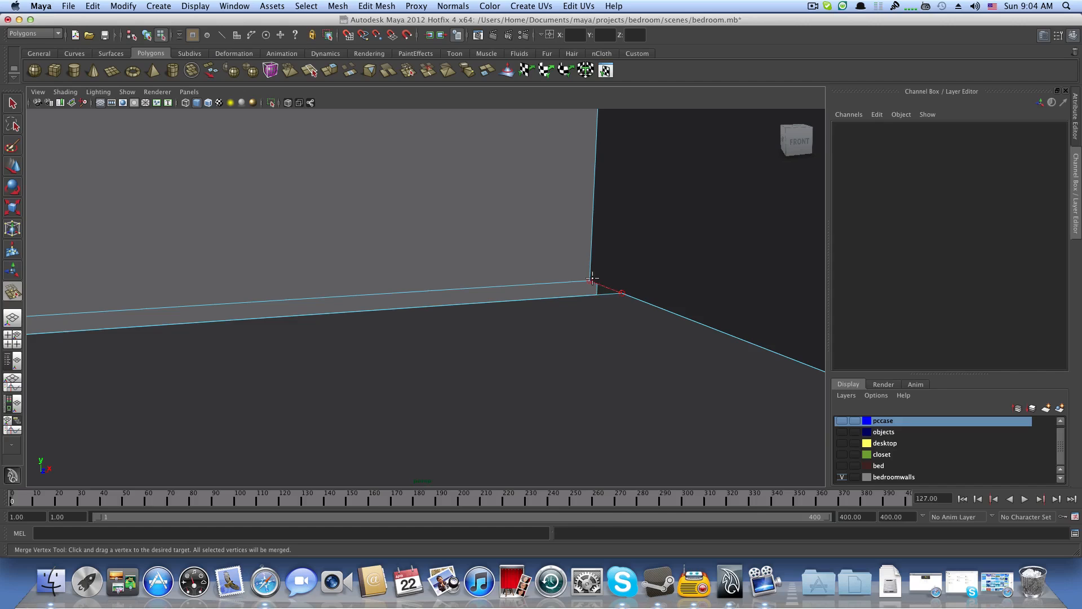
drag(592, 278, 592, 279)
mouse_move(355, 350)
alt+mouse_down()
mouse_move(628, 351)
mouse_move(459, 387)
mouse_move(347, 360)
mouse_move(355, 332)
alt+mouse_up()
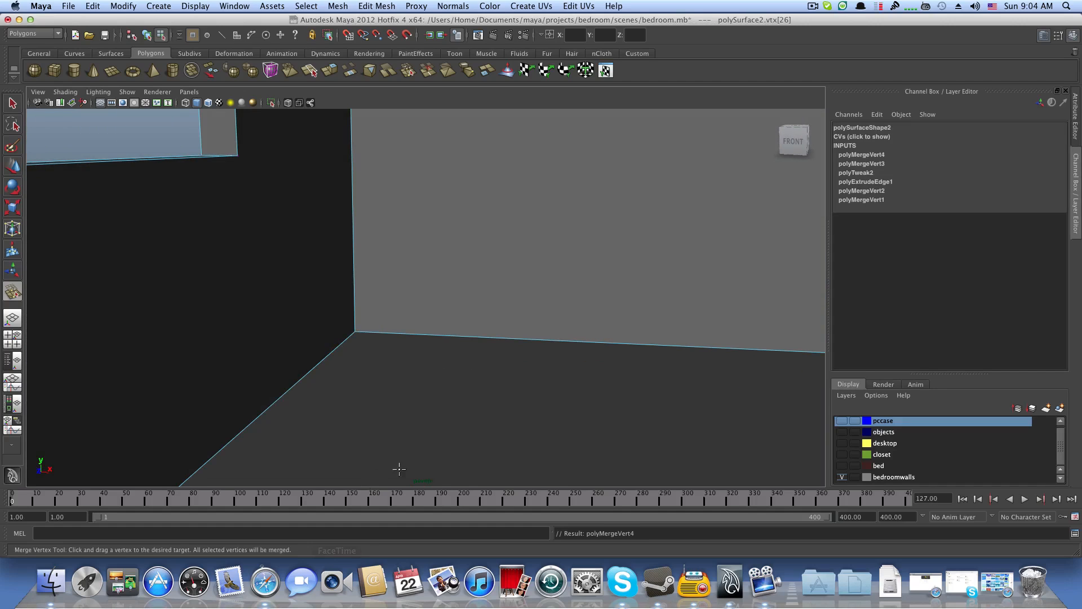
Step: Examine the rebuilt floor and the doorway from inside and outside the room
alt+right_drag(450, 353, 311, 362)
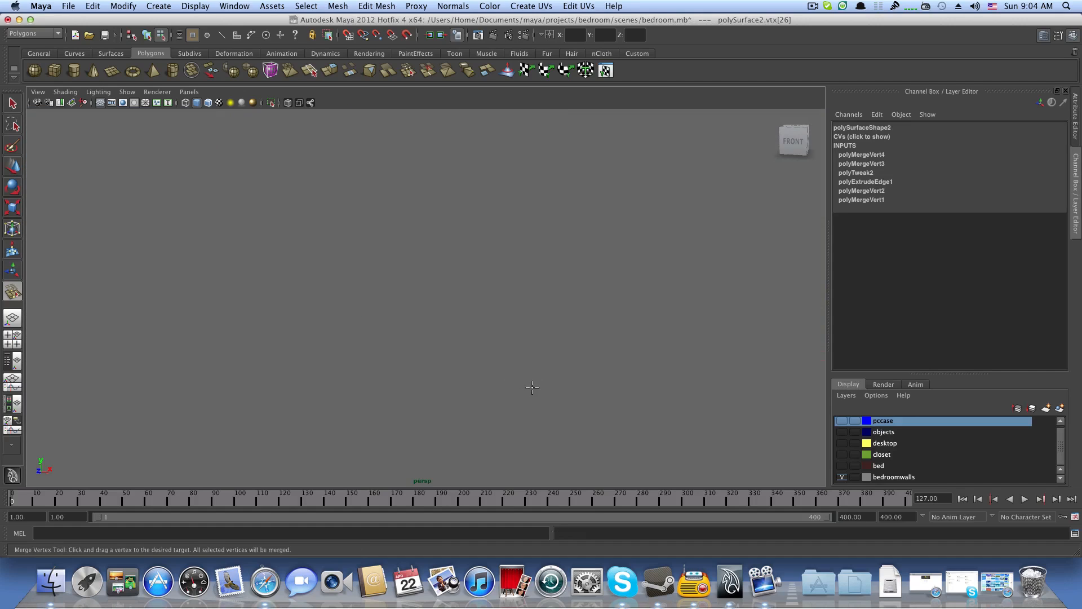
alt+right_drag(532, 387, 471, 392)
alt+drag(483, 408, 455, 401)
alt+middle_drag(519, 459, 280, 415)
alt+drag(280, 416, 278, 426)
alt+middle_drag(278, 425, 454, 397)
alt+right_drag(454, 396, 477, 401)
alt+drag(477, 401, 470, 402)
alt+middle_drag(417, 382, 367, 364)
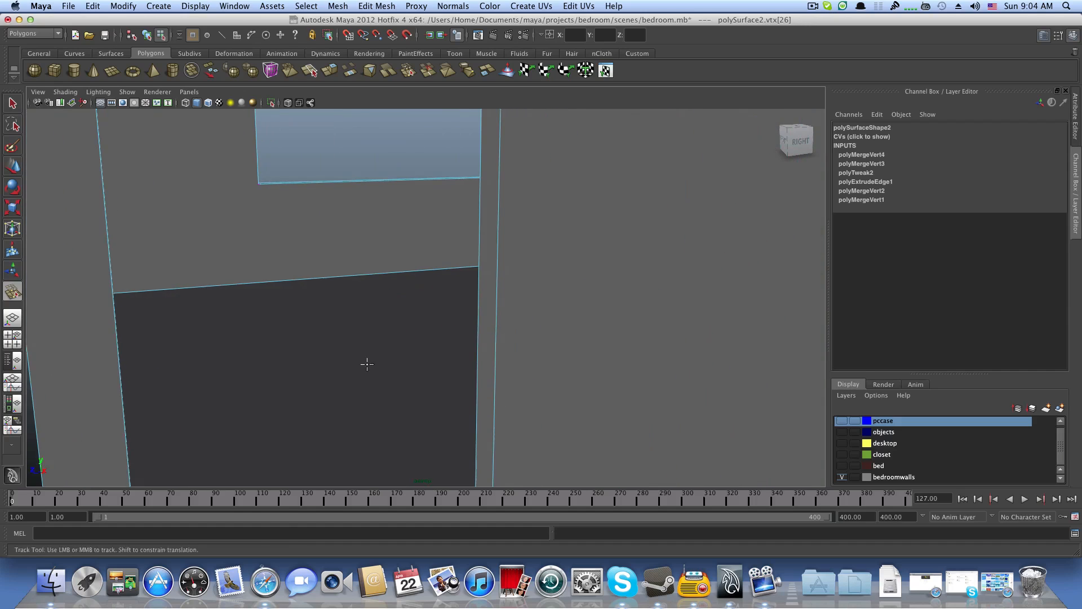
alt+drag(367, 365, 376, 369)
key(q)
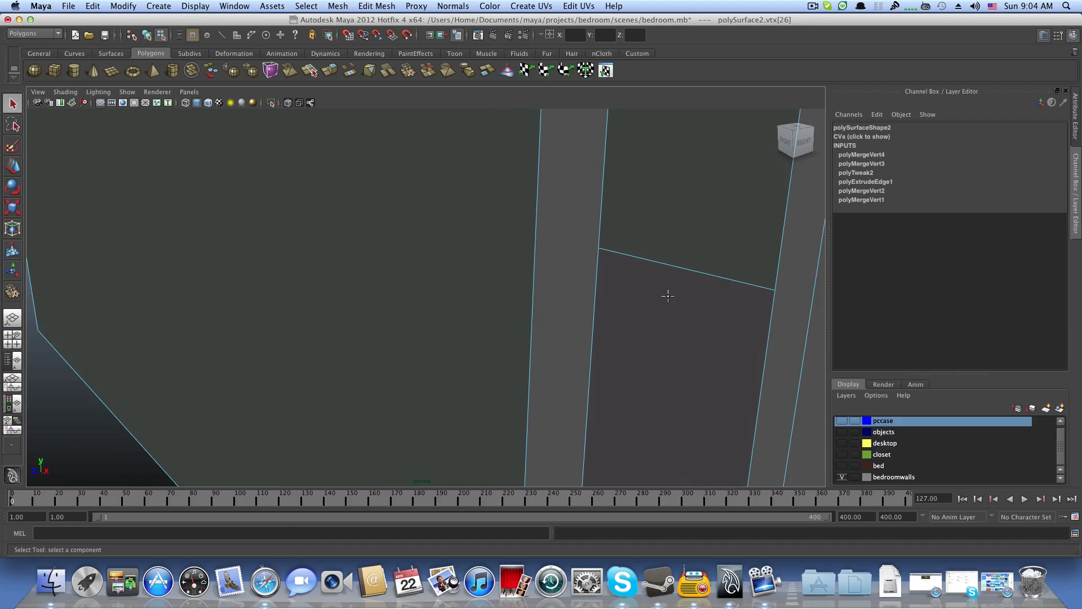
Step: Extrude the doorway's two outer vertical edges about 0.38 units into the wall opening
alt+right_drag(668, 296, 550, 264)
alt+drag(619, 350, 583, 350)
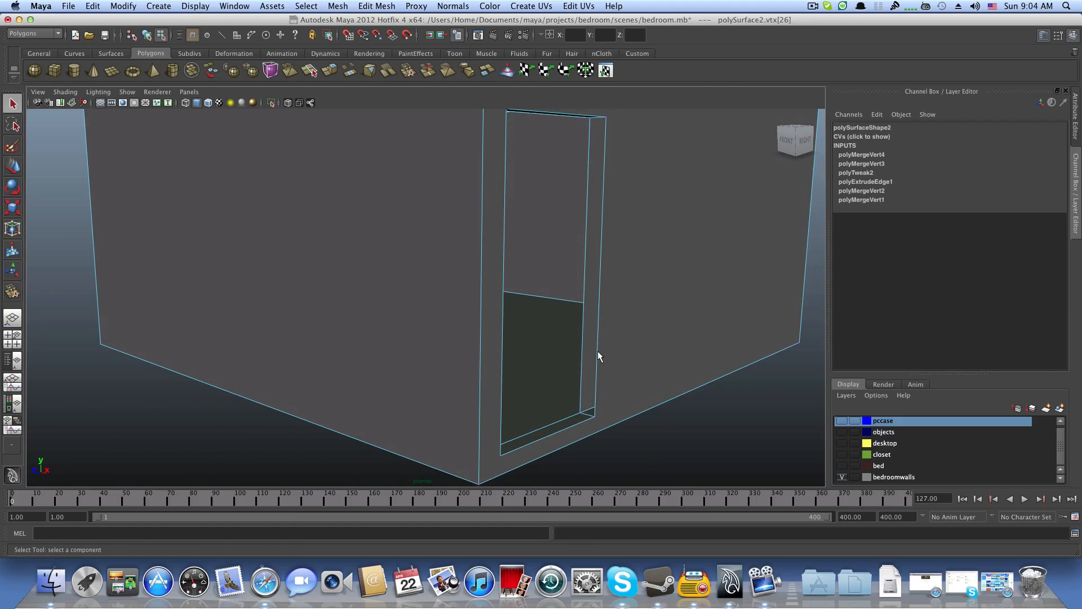
right_drag(598, 351, 598, 326)
click(598, 335)
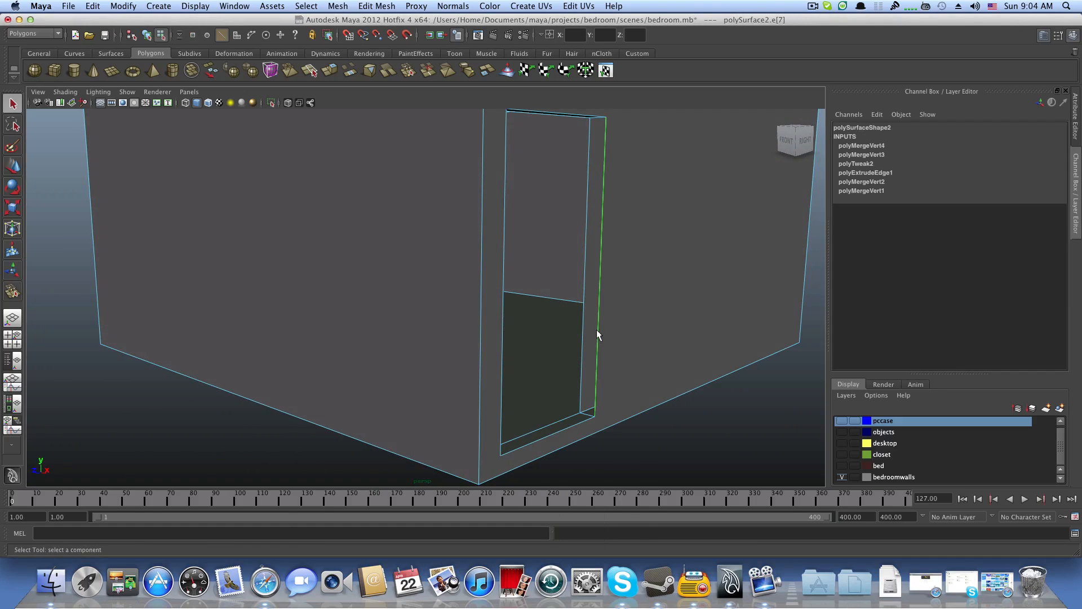
alt+drag(598, 335, 317, 418)
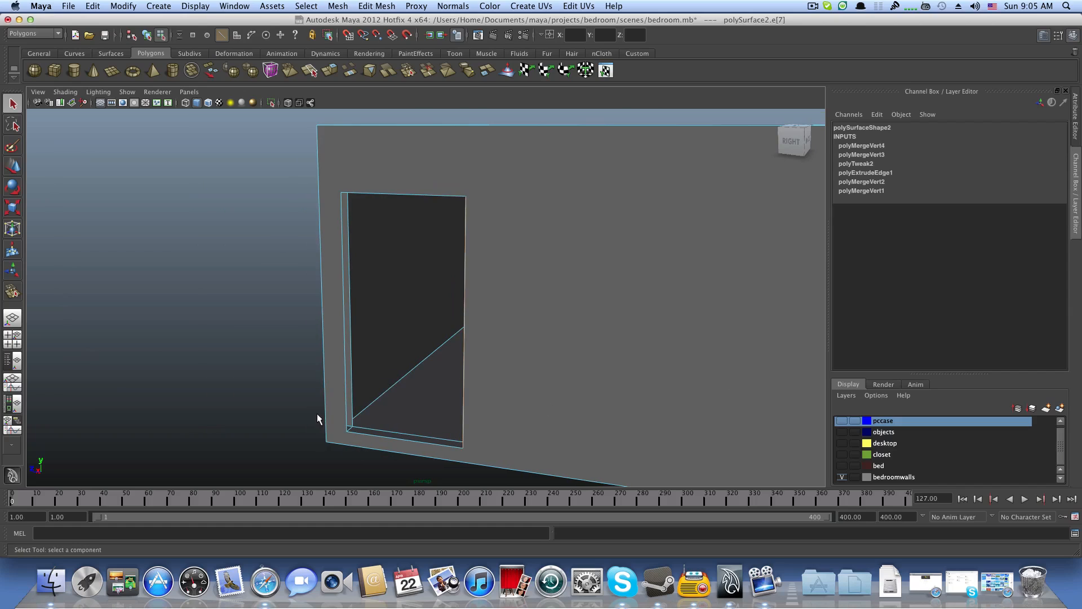
click(344, 376)
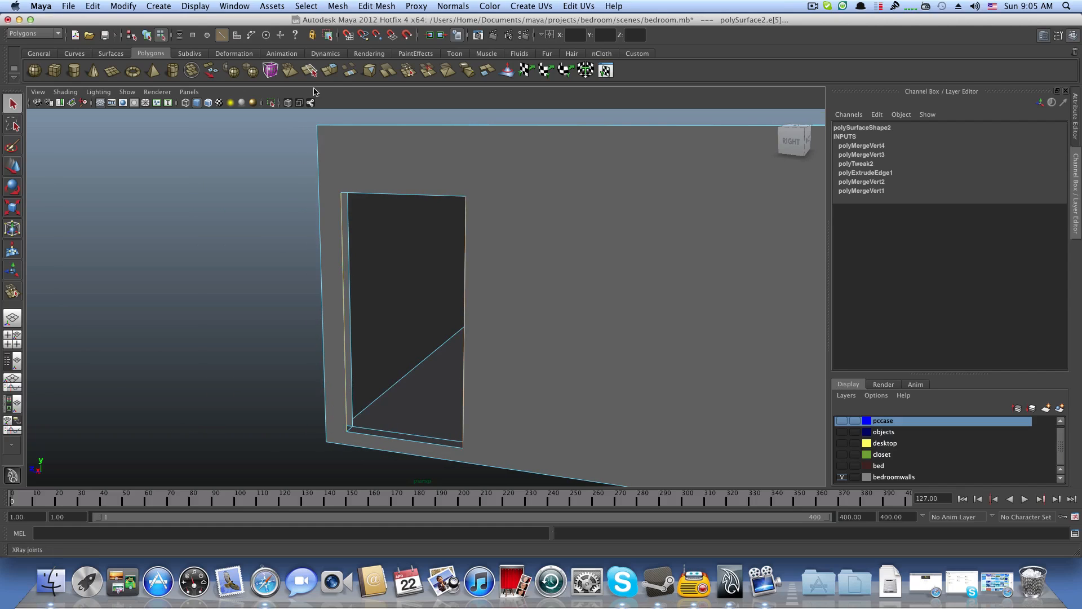
click(333, 71)
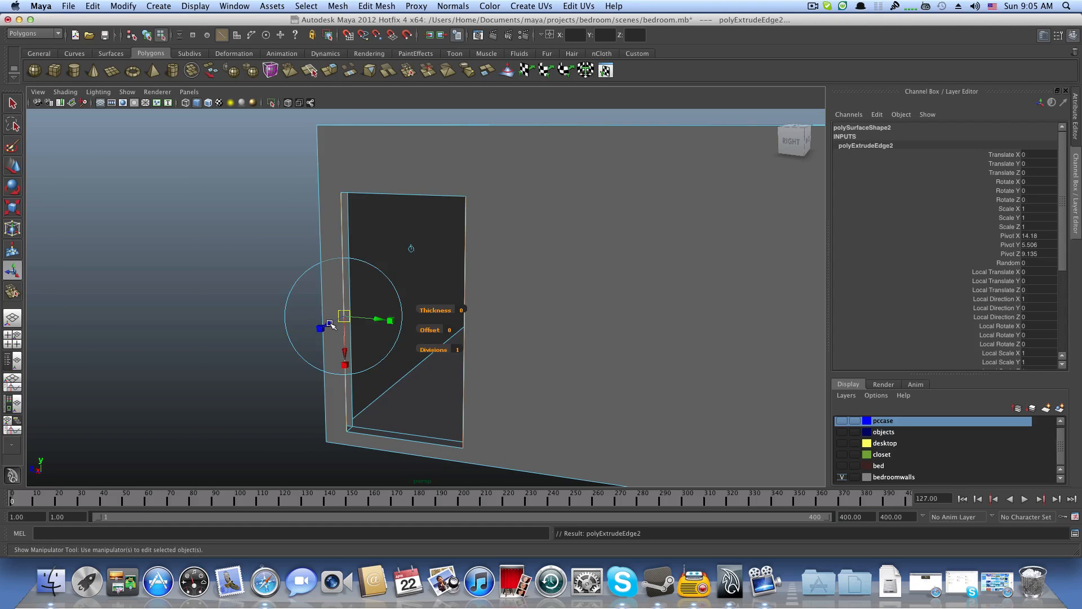
drag(328, 324, 333, 321)
Step: Merge the extruded strip's bottom vertex into the doorway's lower inner corner with the Merge Vertex Tool
alt+right_drag(316, 337, 449, 372)
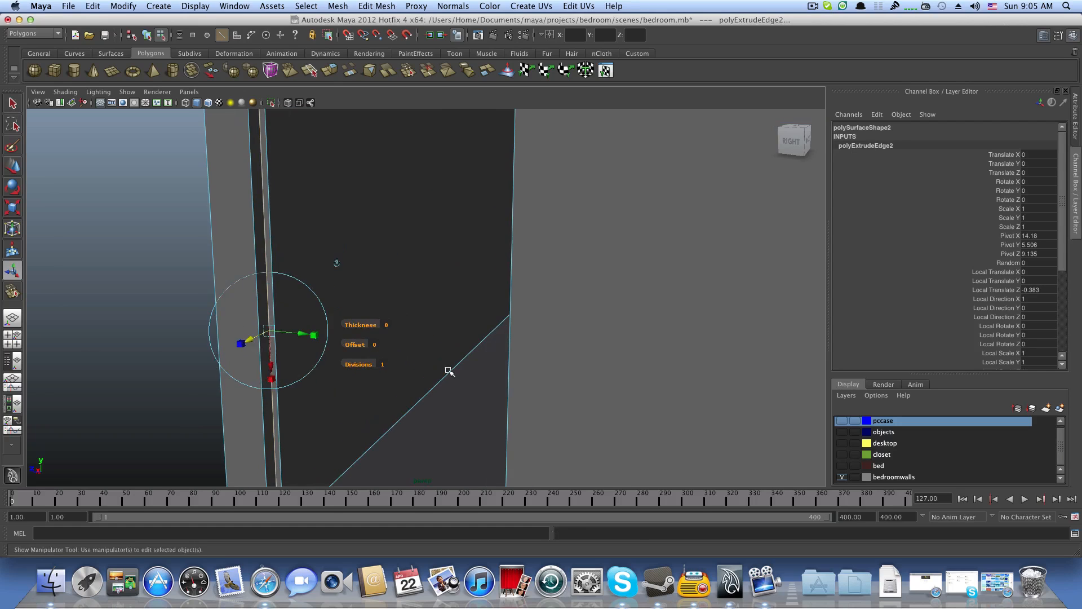
alt+drag(449, 373, 408, 377)
alt+middle_drag(408, 377, 488, 357)
alt+drag(489, 357, 502, 341)
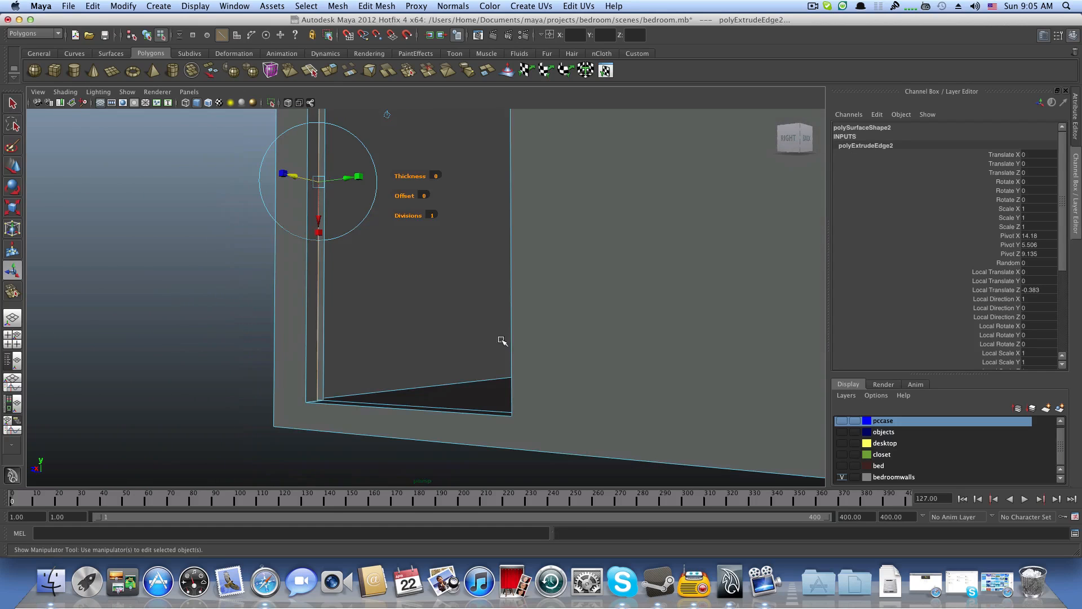
alt+drag(409, 364, 399, 386)
alt+middle_drag(399, 386, 350, 438)
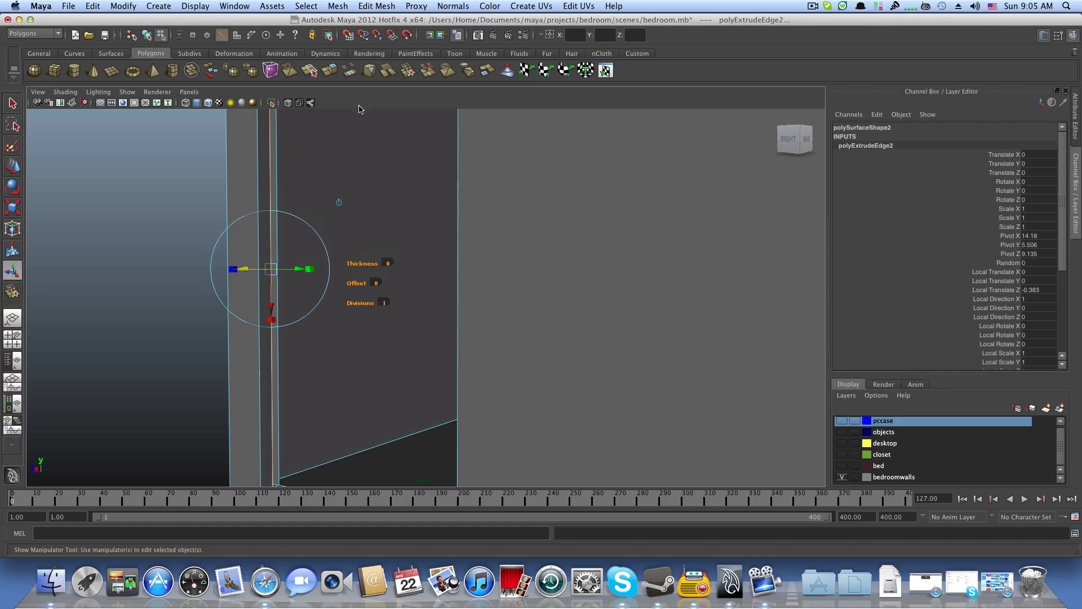
click(387, 8)
click(400, 309)
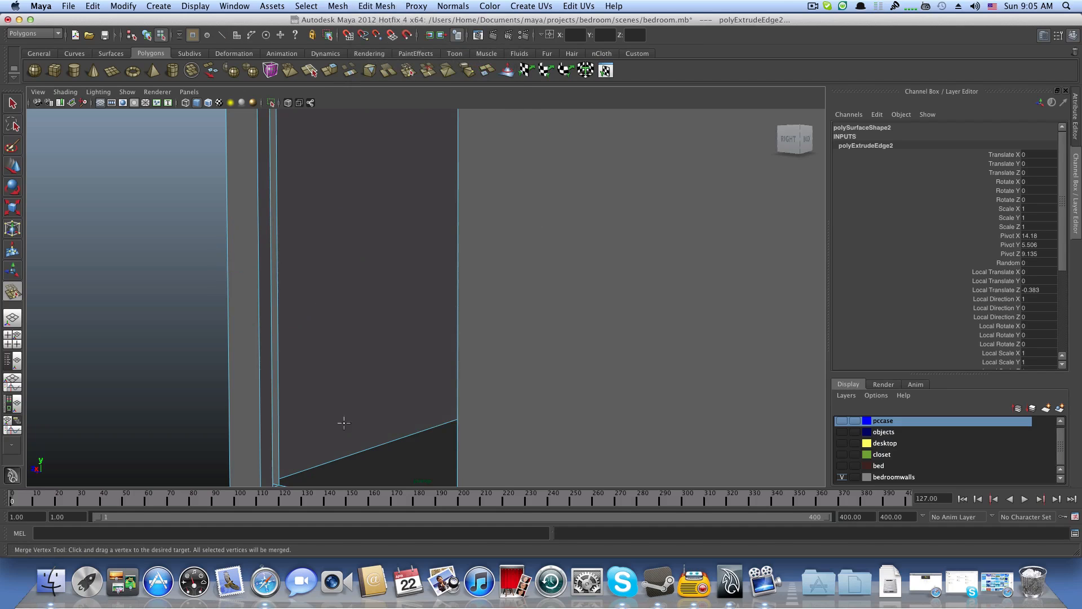
alt+middle_drag(307, 451, 311, 448)
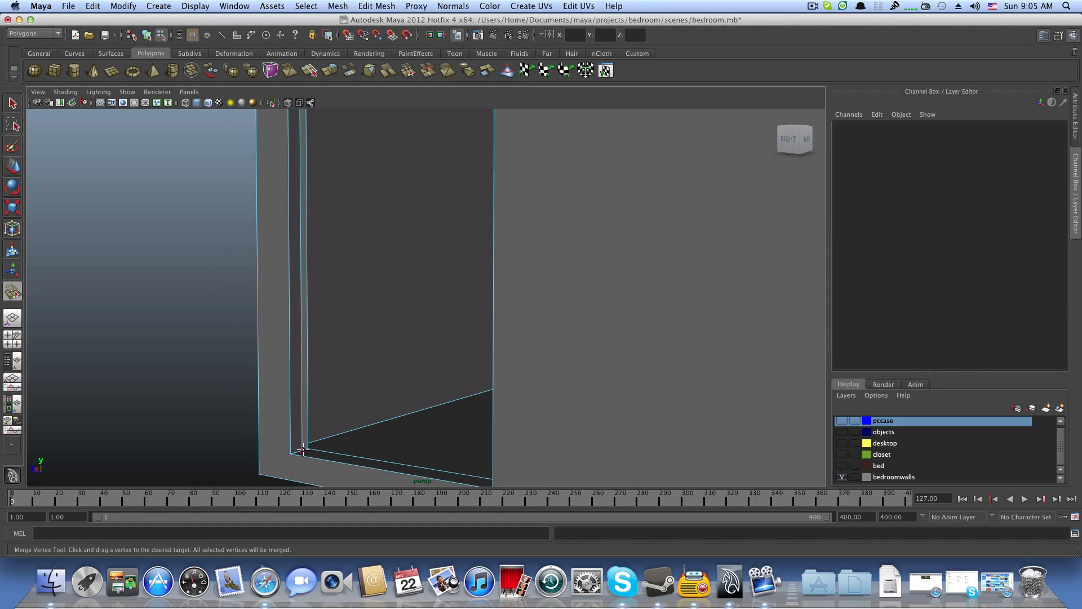
drag(306, 448, 307, 448)
Step: Merge the extruded strips' top vertices into the doorway's upper inner corners on both sides
alt+middle_drag(340, 384, 328, 496)
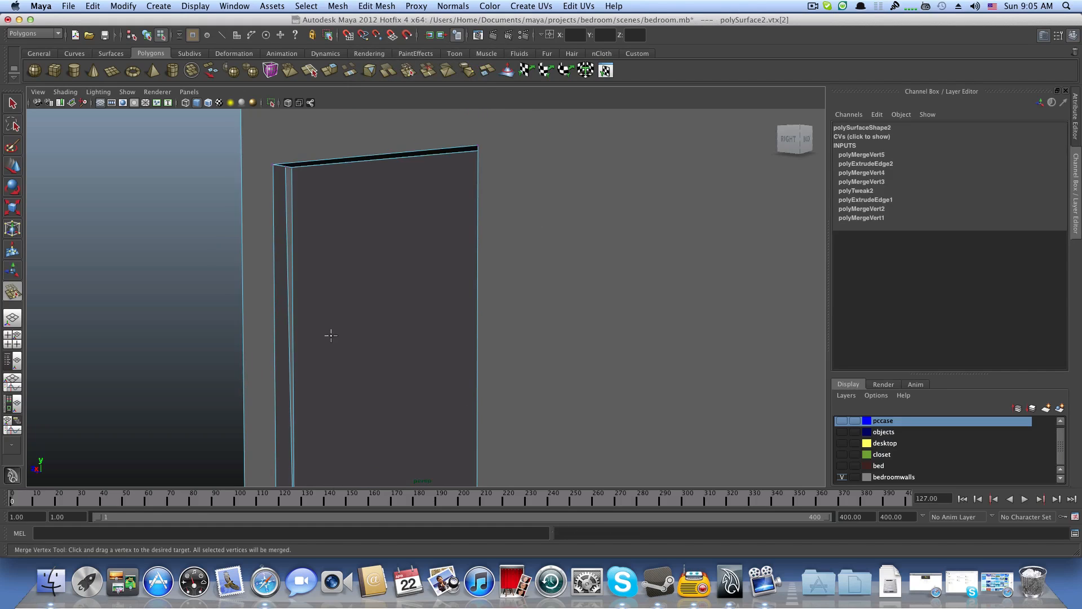
alt+drag(336, 223, 291, 158)
alt+drag(293, 198, 413, 199)
alt+middle_drag(516, 296, 361, 289)
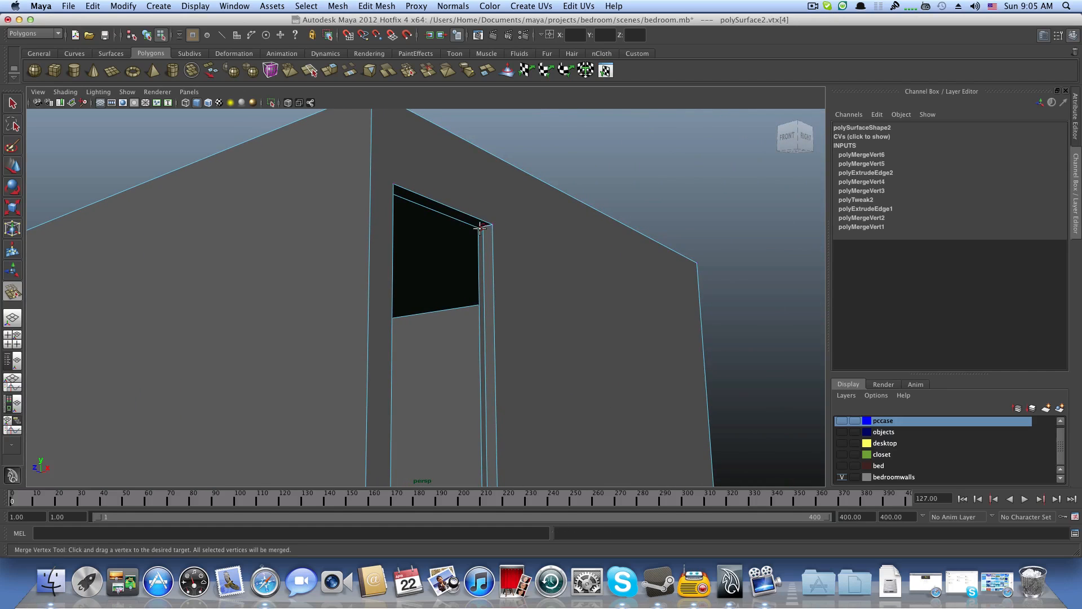
drag(480, 227, 319, 372)
mouse_move(319, 373)
alt+right_down()
mouse_move(292, 398)
mouse_move(296, 384)
alt+right_up()
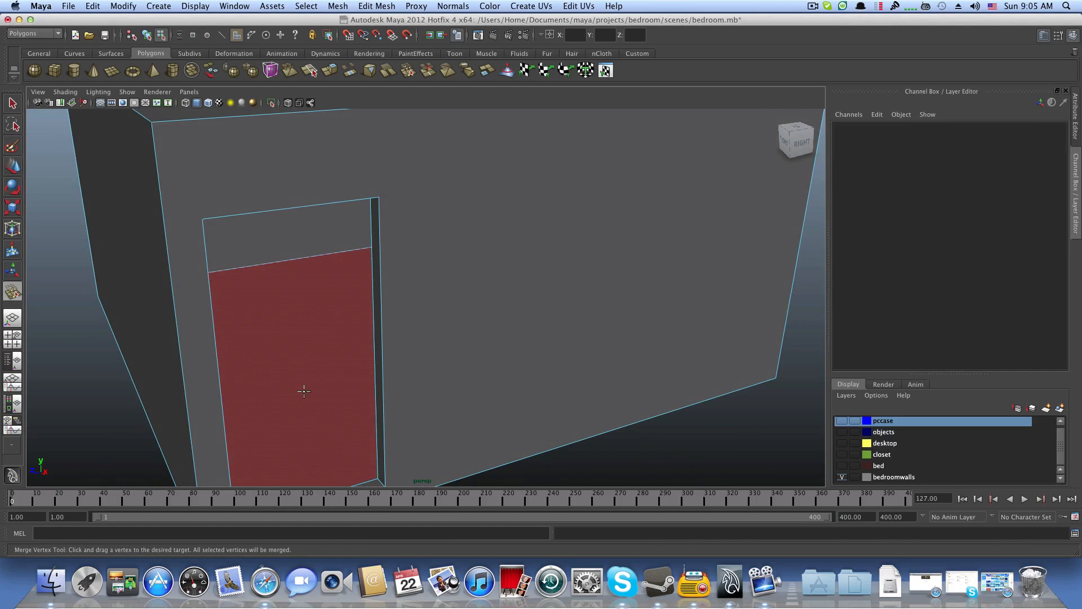
Step: Select the floor face and examine the doorway's side faces, threshold and upper edge from outside the room
click(269, 329)
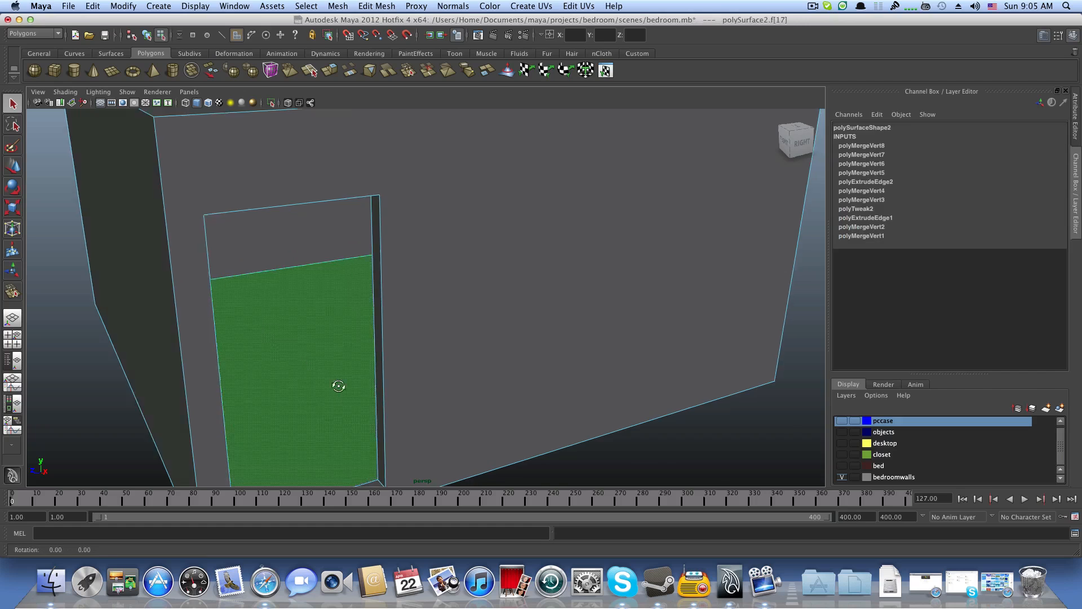
alt+drag(336, 382, 257, 332)
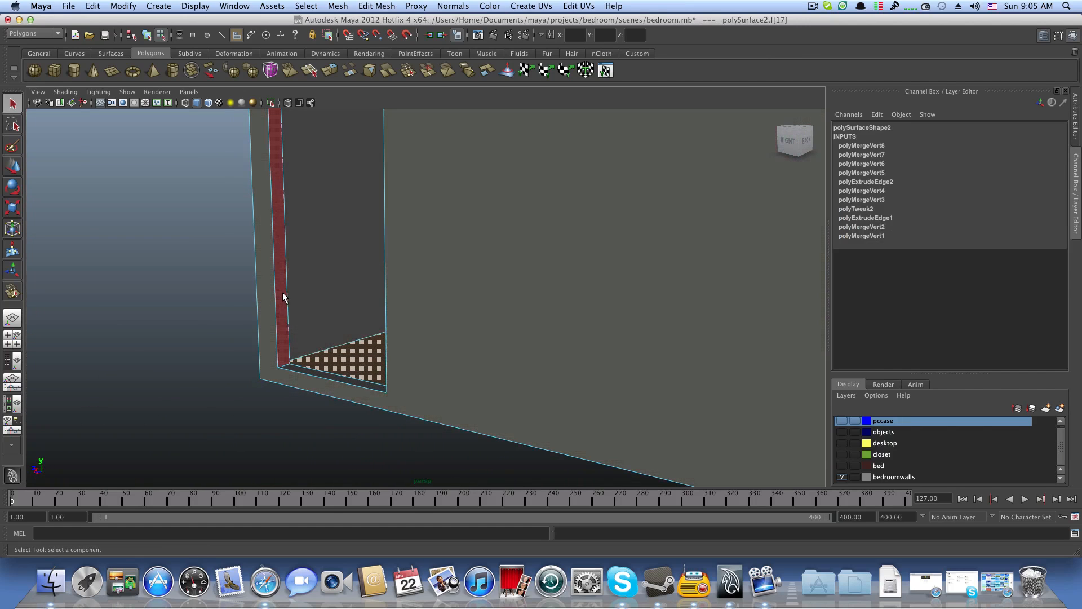
mouse_move(415, 358)
alt+mouse_down()
mouse_move(443, 382)
mouse_move(418, 375)
alt+mouse_up()
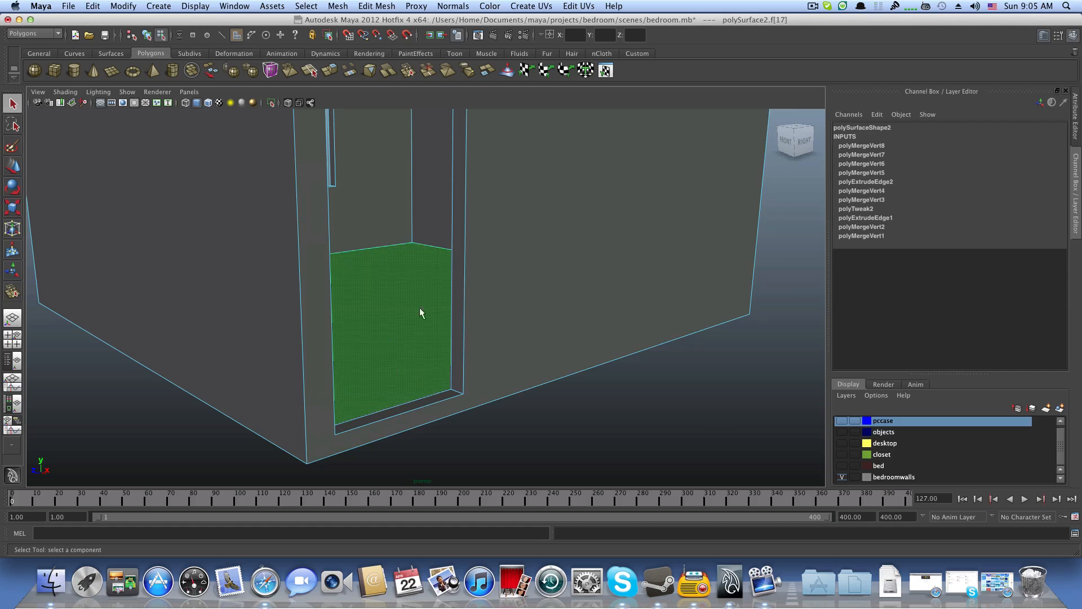
alt+drag(386, 322, 349, 209)
alt+middle_drag(376, 256, 232, 227)
alt+drag(263, 257, 273, 294)
alt+middle_drag(273, 295, 305, 333)
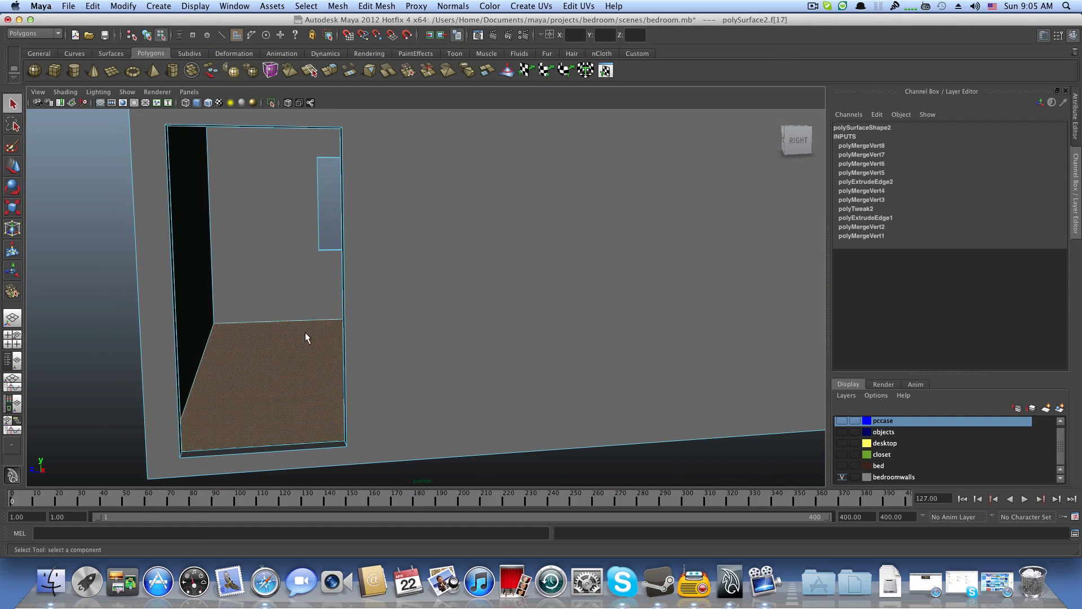
alt+drag(306, 332, 416, 331)
alt+right_drag(416, 331, 307, 291)
alt+drag(307, 291, 276, 322)
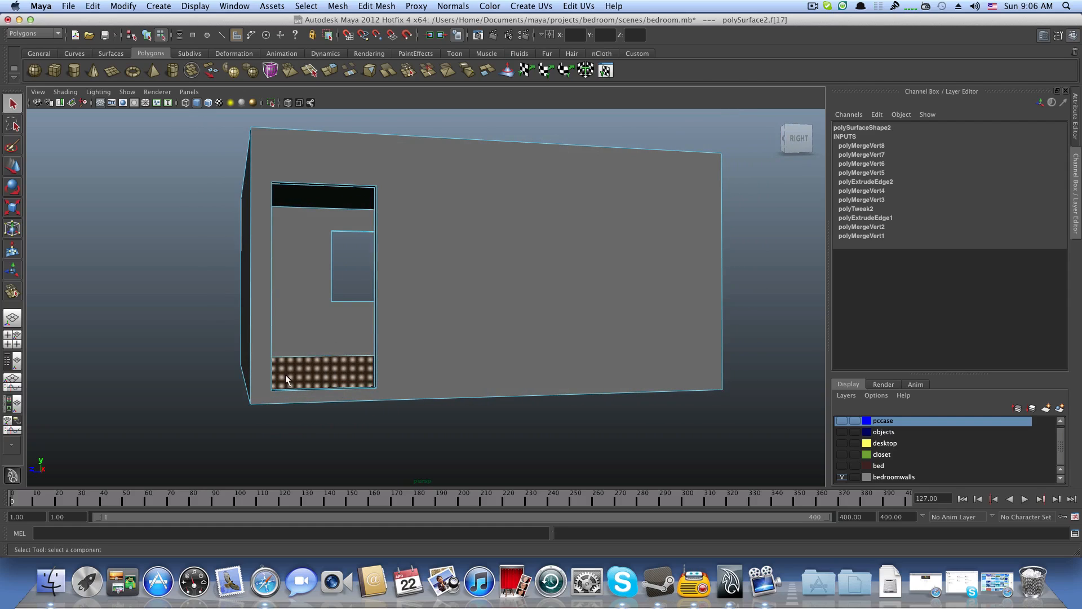
alt+drag(285, 374, 364, 372)
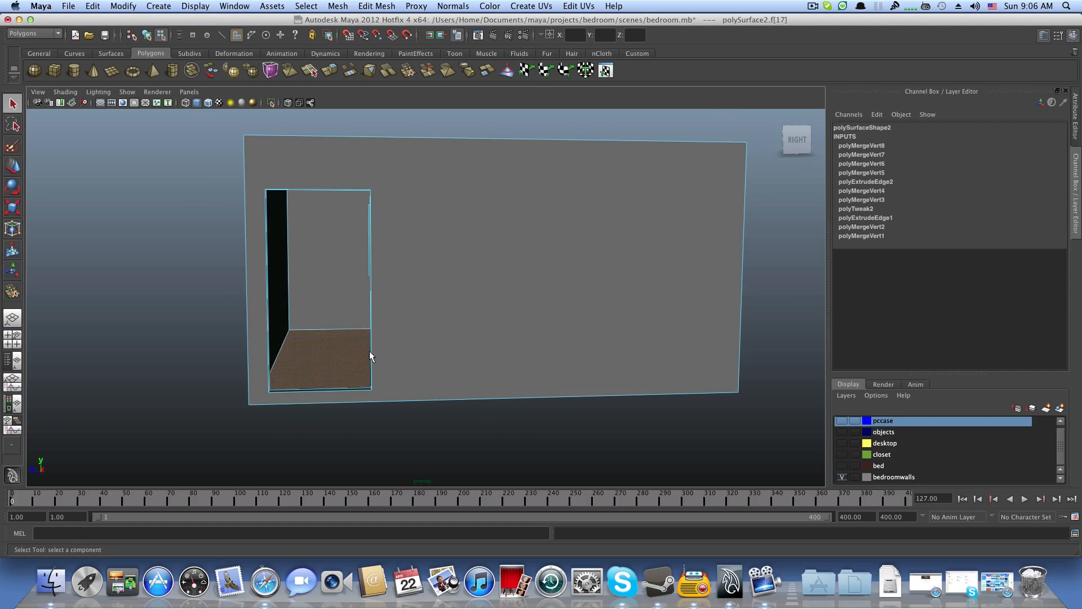
alt+drag(354, 353, 305, 347)
alt+right_drag(305, 347, 530, 402)
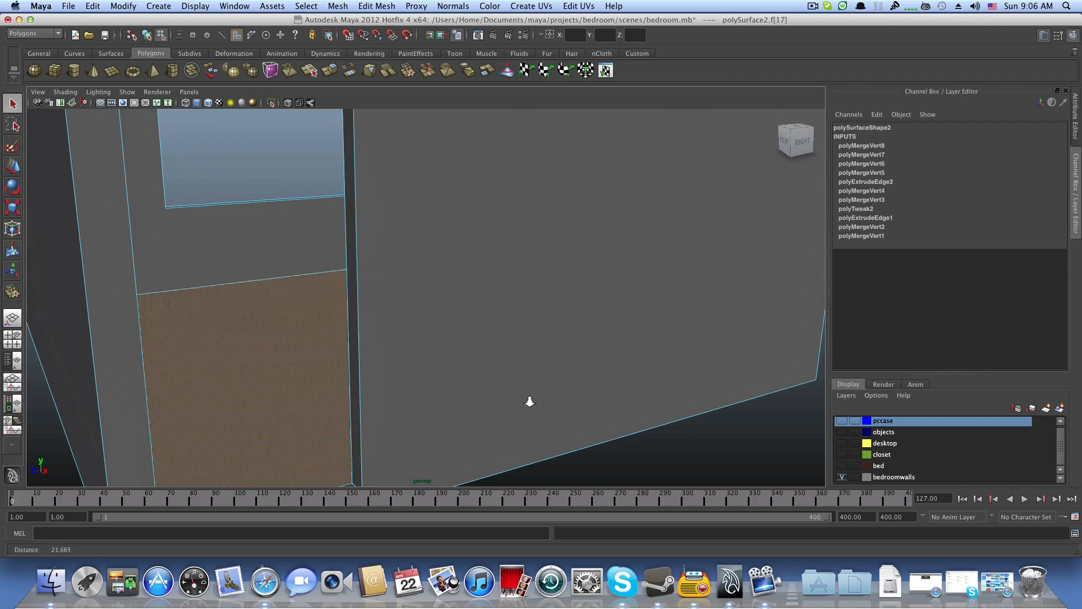
alt+drag(530, 401, 319, 375)
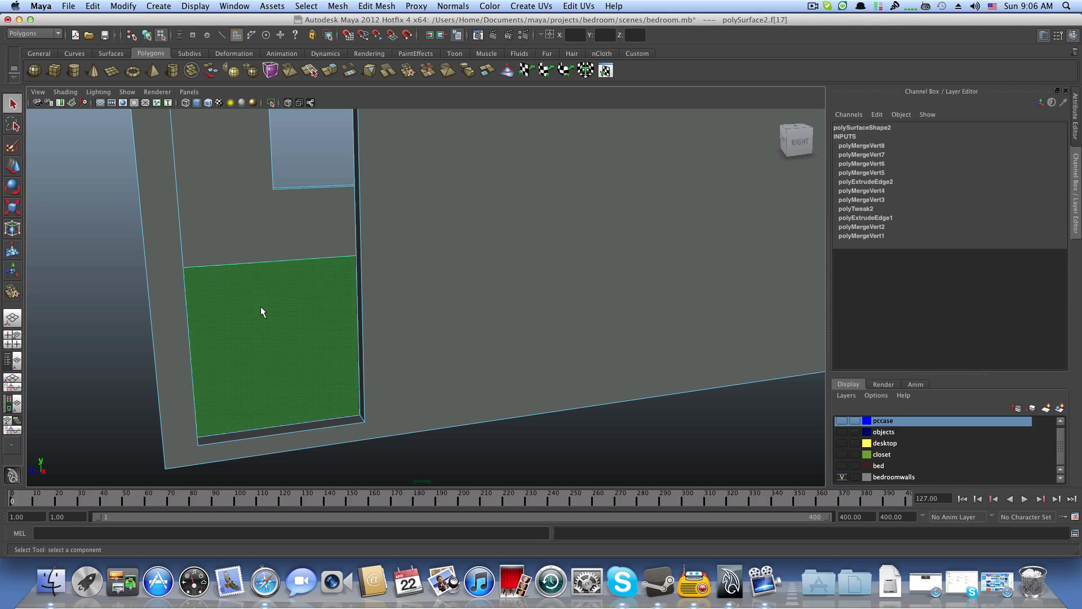
Step: Inspect the doorway opening from above and below, including how the whole outer wall looks around it
alt+drag(261, 306, 290, 317)
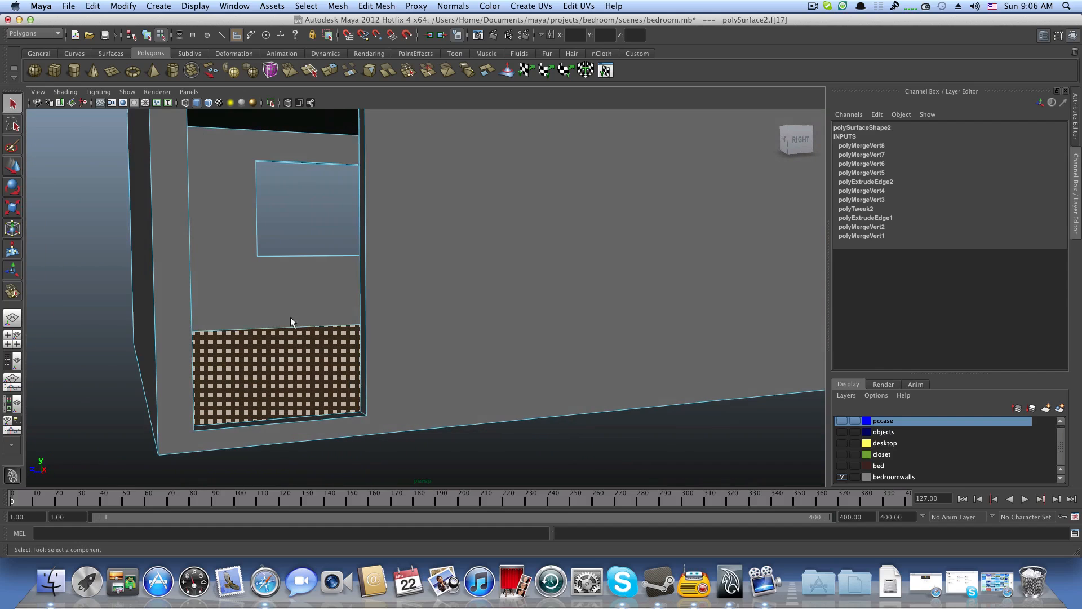
alt+middle_drag(290, 319, 263, 356)
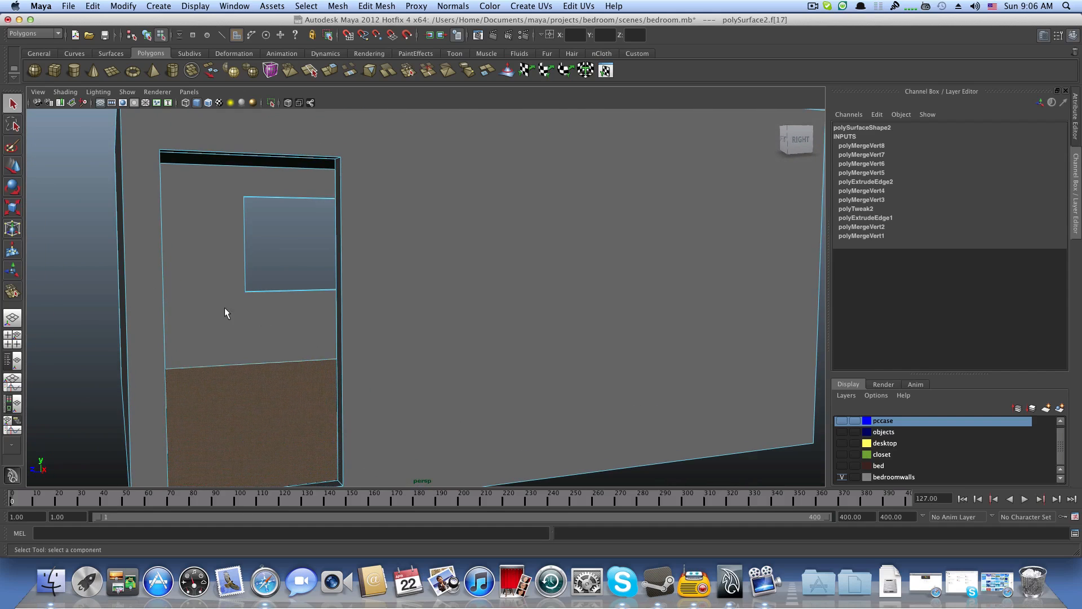
alt+drag(212, 270, 218, 291)
alt+middle_drag(263, 317, 283, 313)
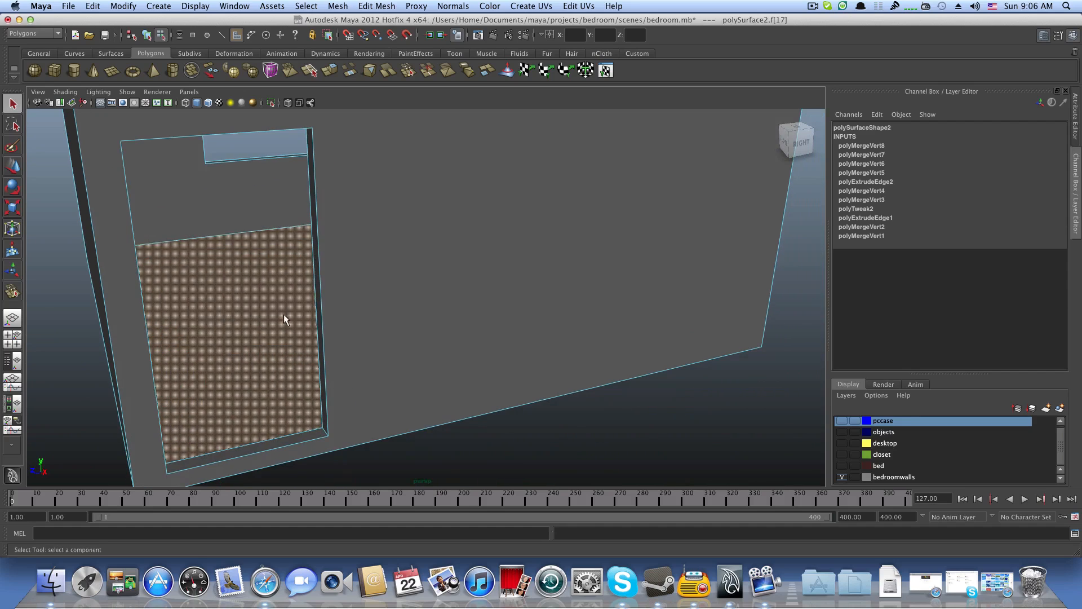
alt+drag(284, 314, 231, 280)
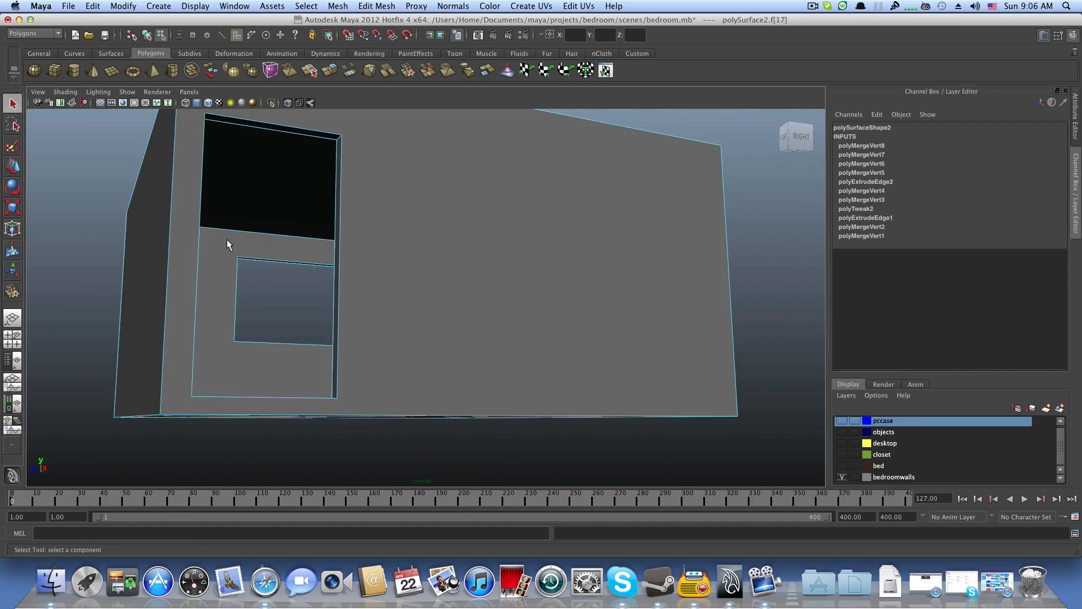
alt+drag(227, 239, 226, 251)
alt+right_drag(438, 298, 342, 356)
alt+middle_drag(341, 356, 228, 449)
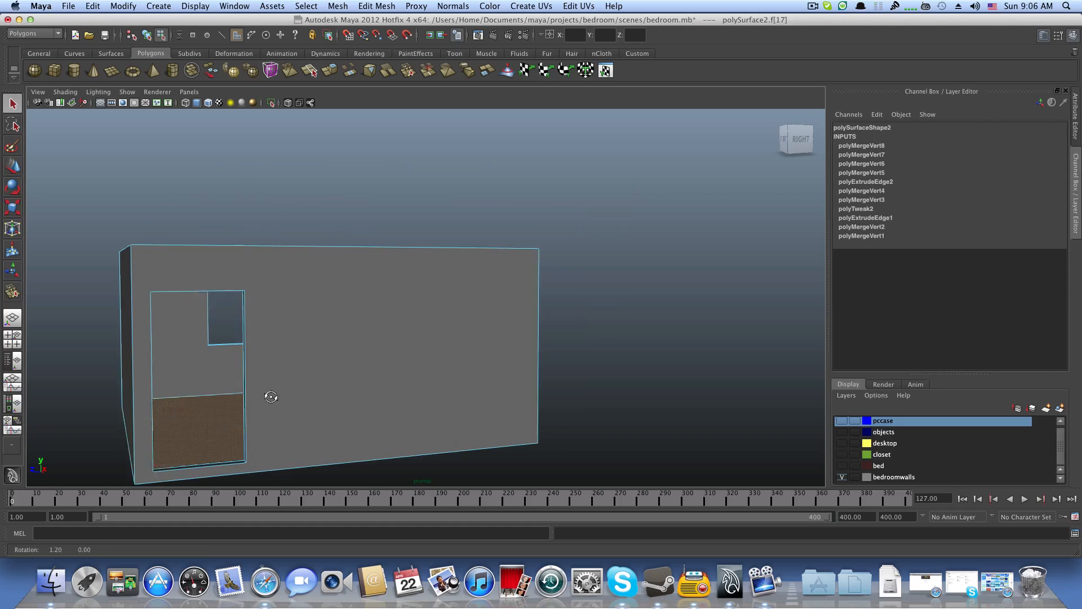
alt+drag(290, 374, 270, 383)
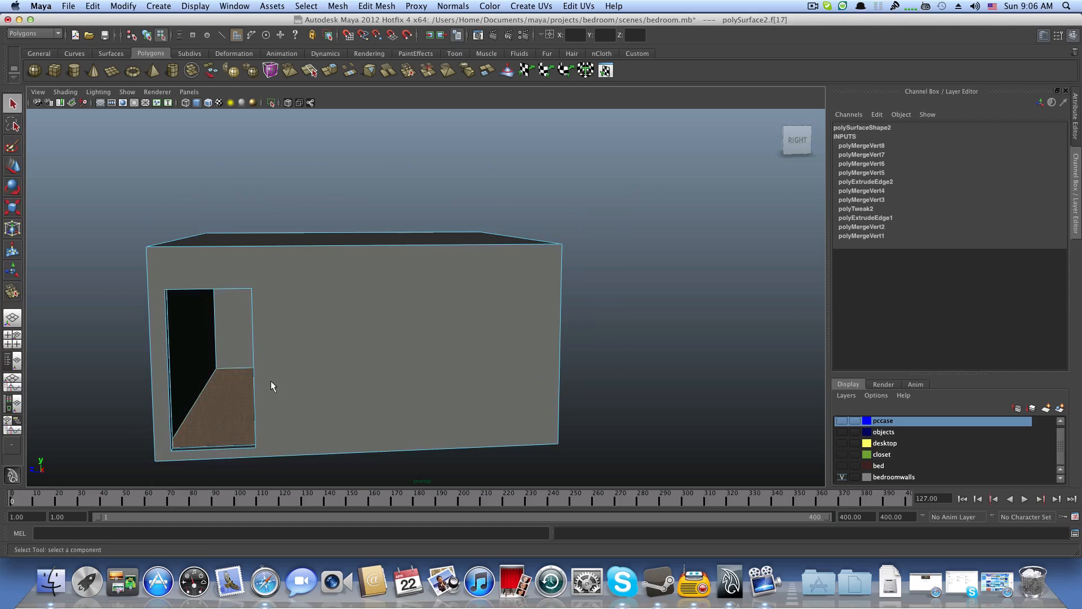
click(804, 5)
click(827, 41)
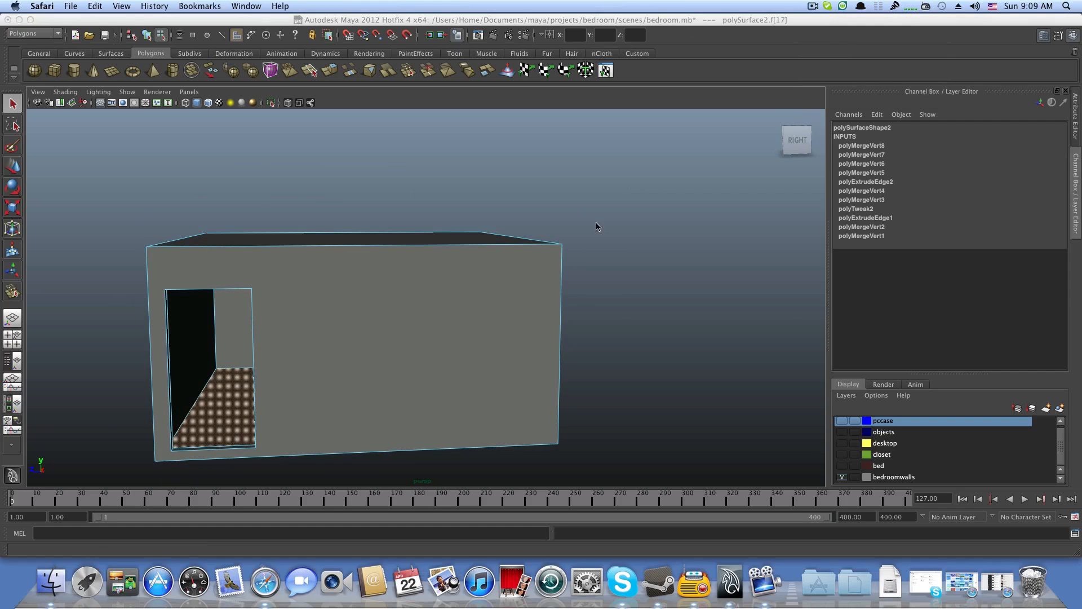
alt+middle_drag(472, 280, 473, 280)
Step: Clear the floor face selection and return from component to object selection on the walls mesh
click(607, 314)
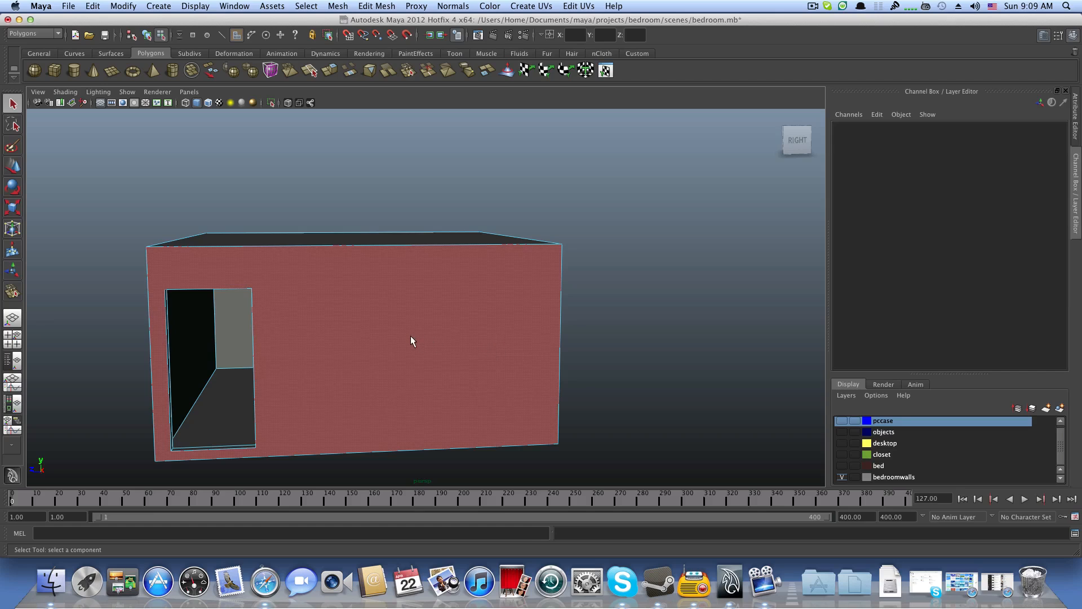
key(F8)
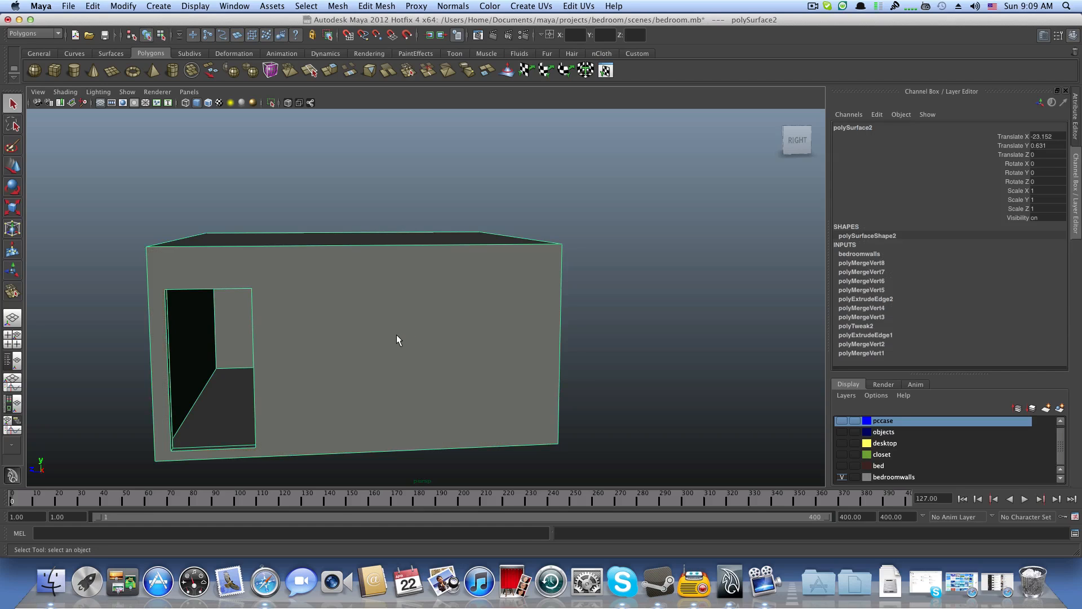
alt+drag(375, 343, 404, 316)
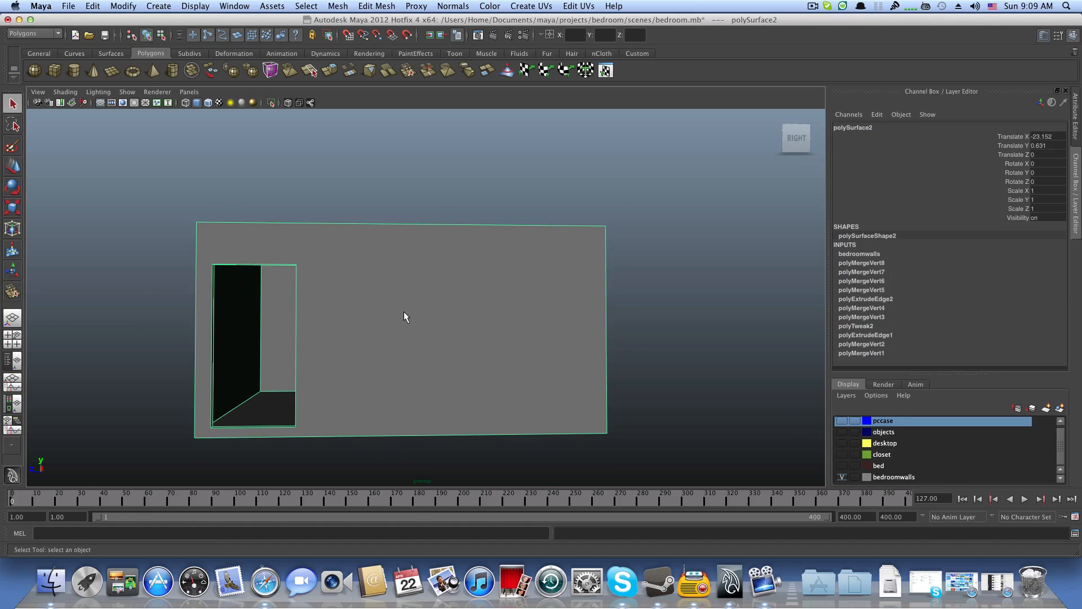
Step: Switch to the sky background image results in Safari and open the beauty-of-sky.jpg result
click(971, 577)
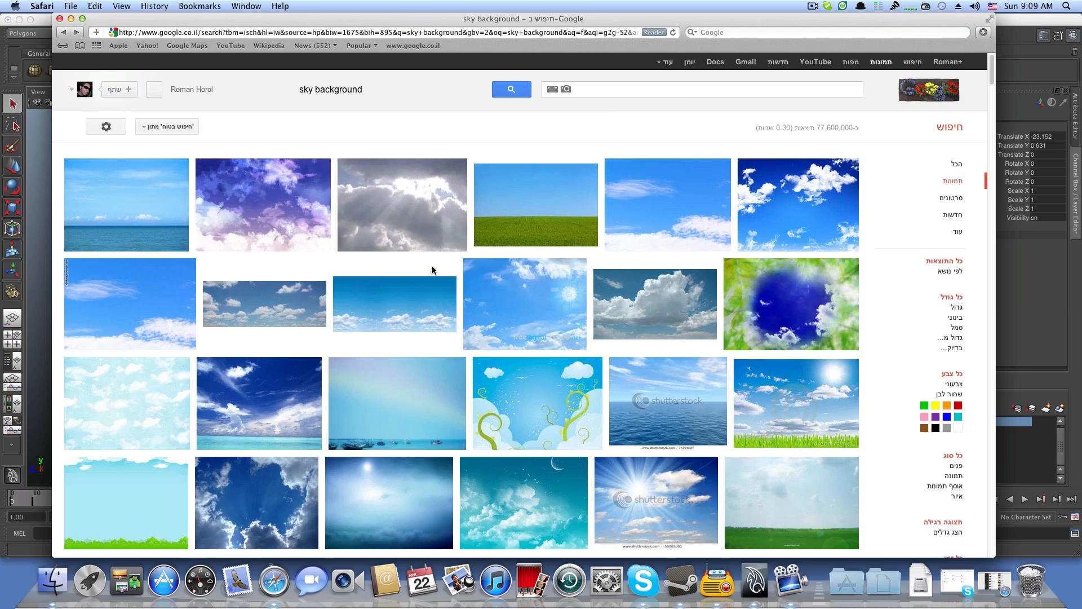
scroll(440, 279, down, 3)
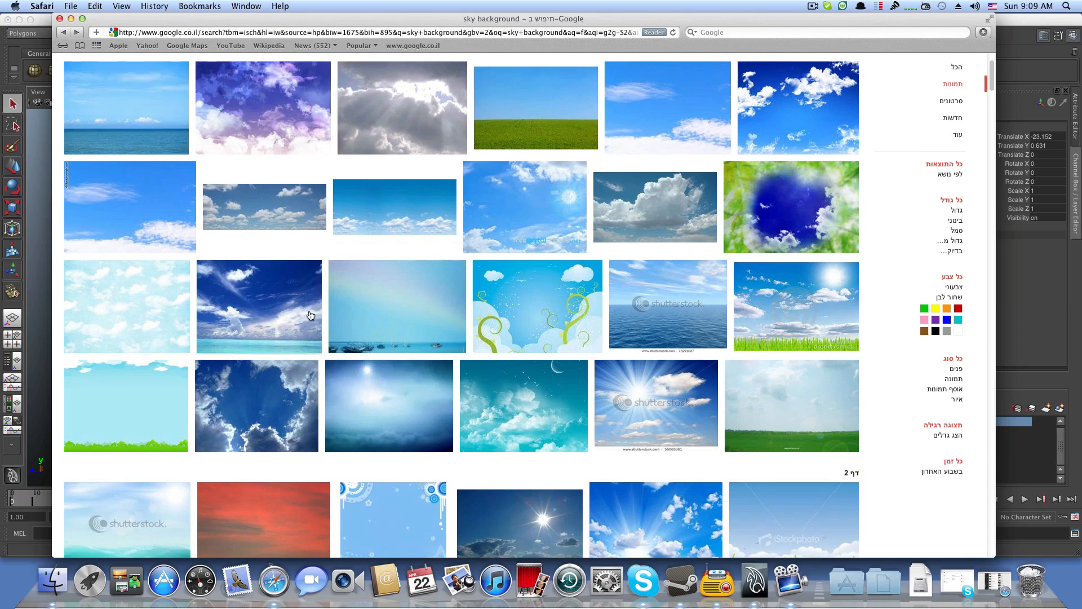
scroll(310, 315, down, 3)
scroll(310, 316, down, 9)
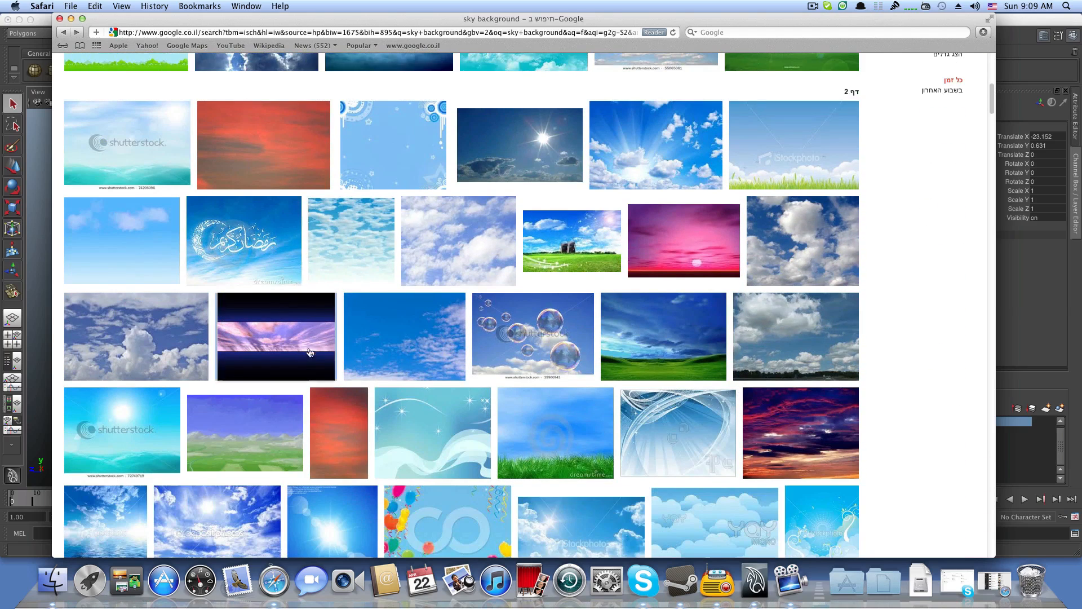
mouse_move(668, 330)
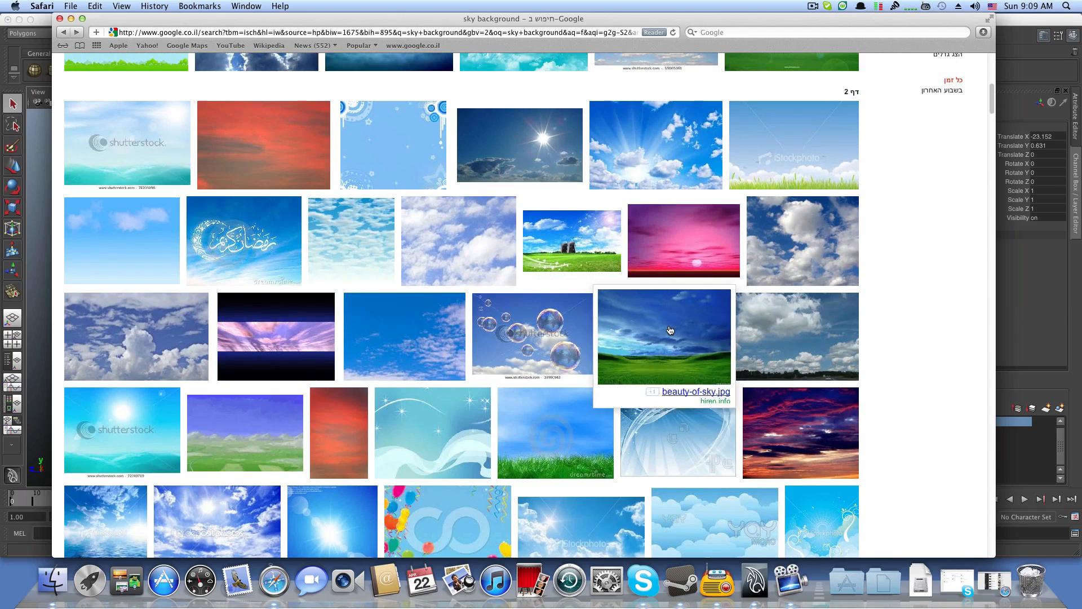
click(670, 330)
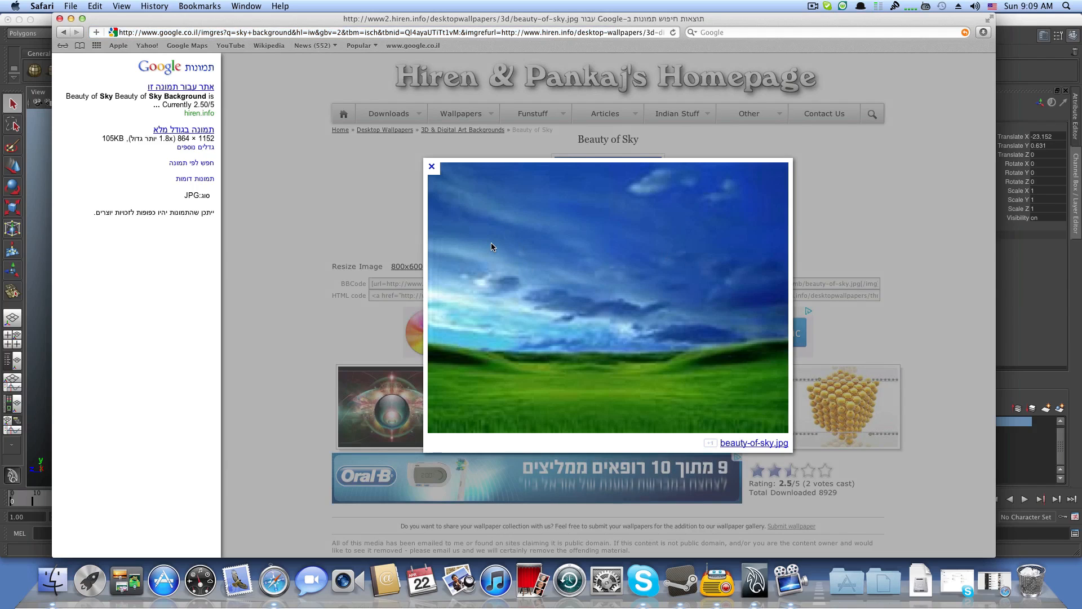
Step: Open the Beauty of Sky wallpaper's source page and display the image at 1280x960
click(534, 254)
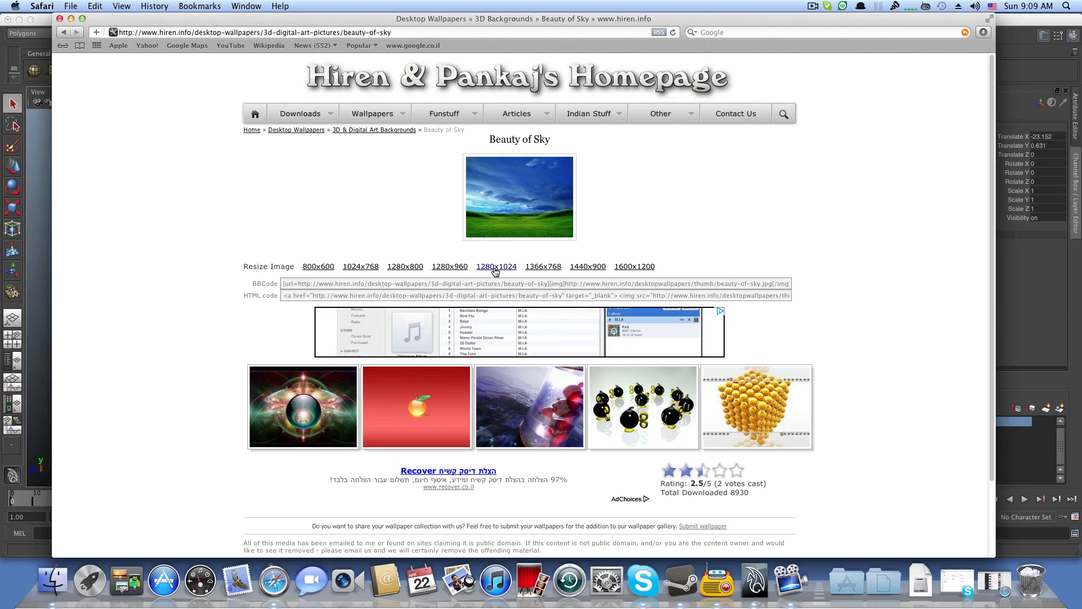
click(450, 267)
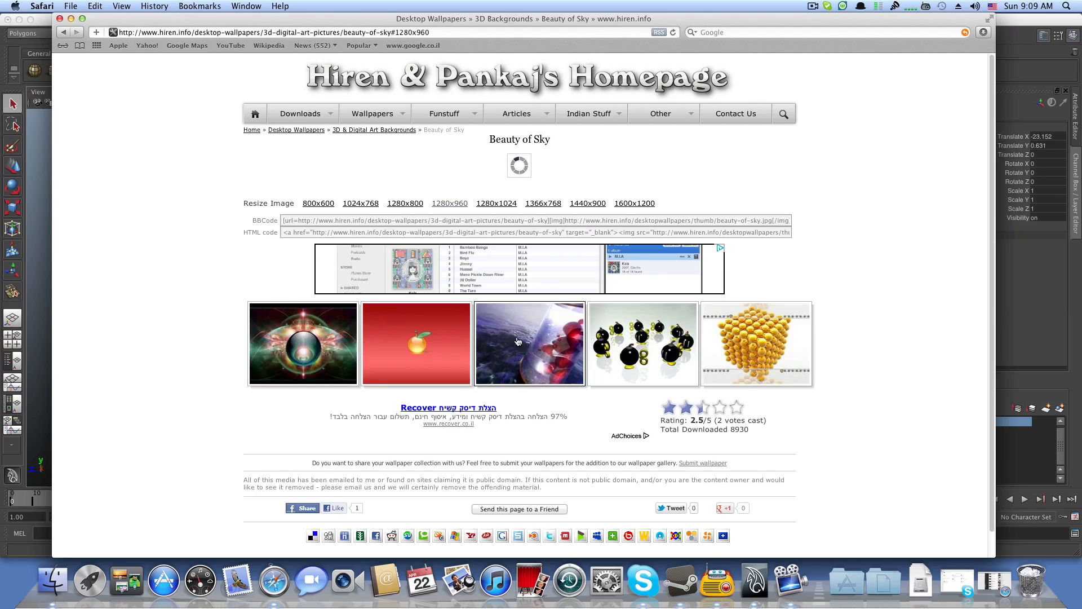
scroll(583, 338, down, 1)
scroll(583, 339, down, 5)
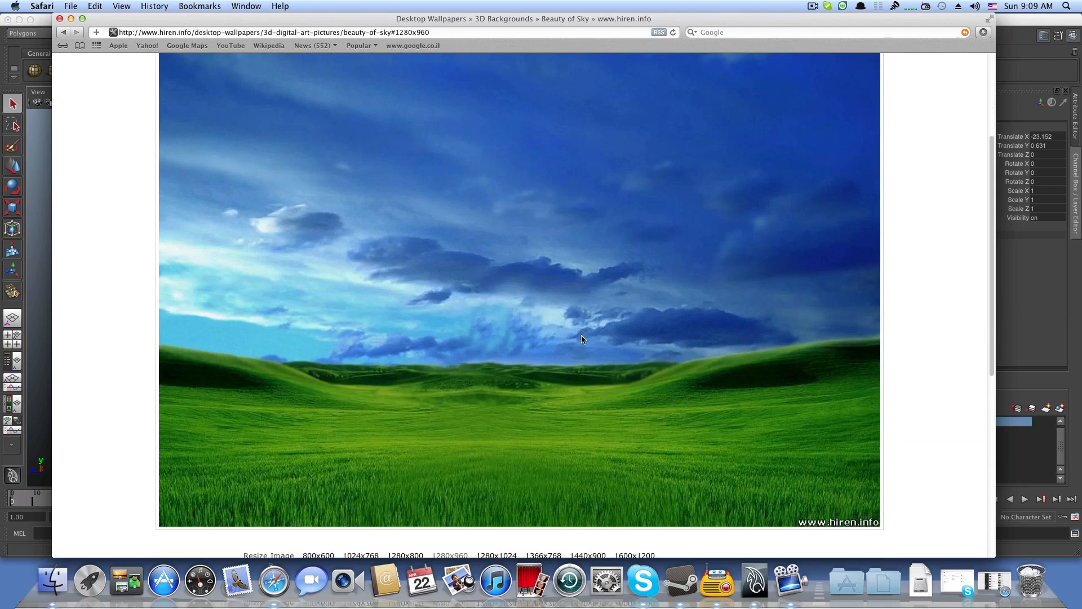
Step: Save the sky wallpaper image to the Desktop as "size" and minimize the browser window to return to Maya
right_click(569, 273)
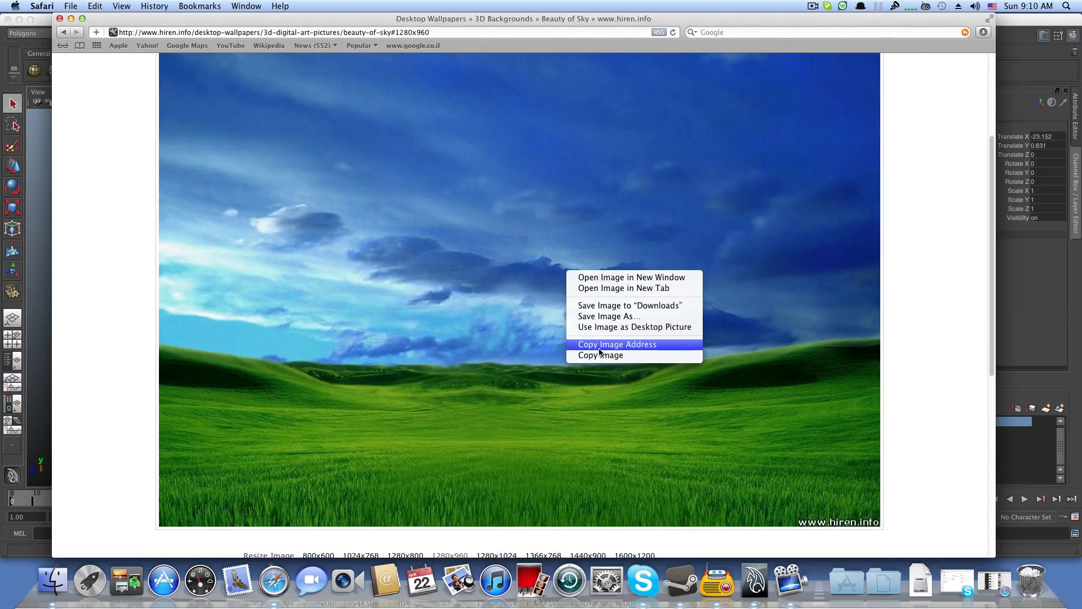
click(611, 317)
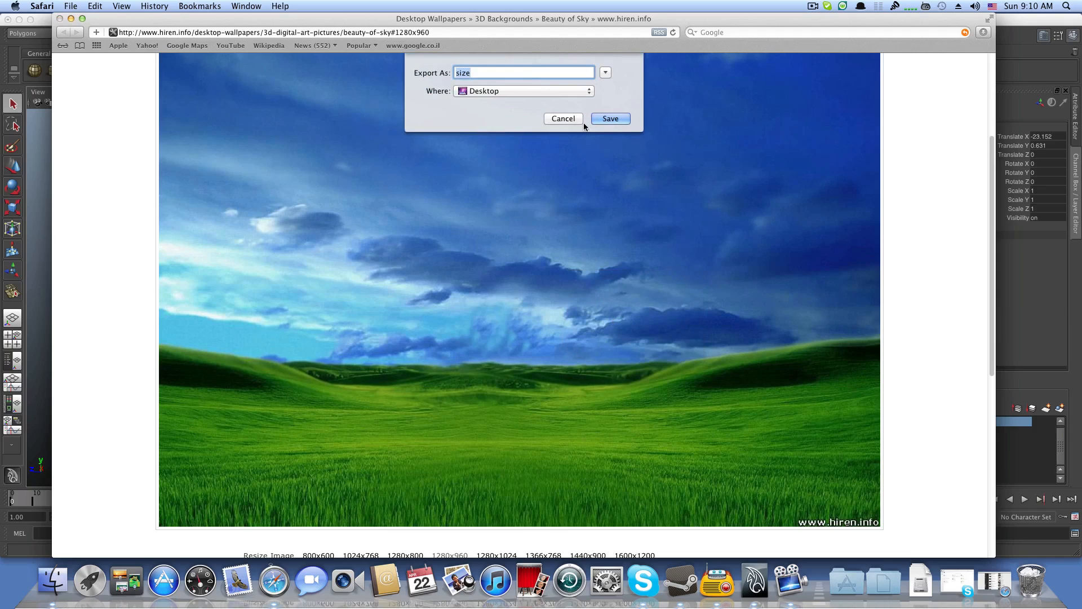
click(604, 120)
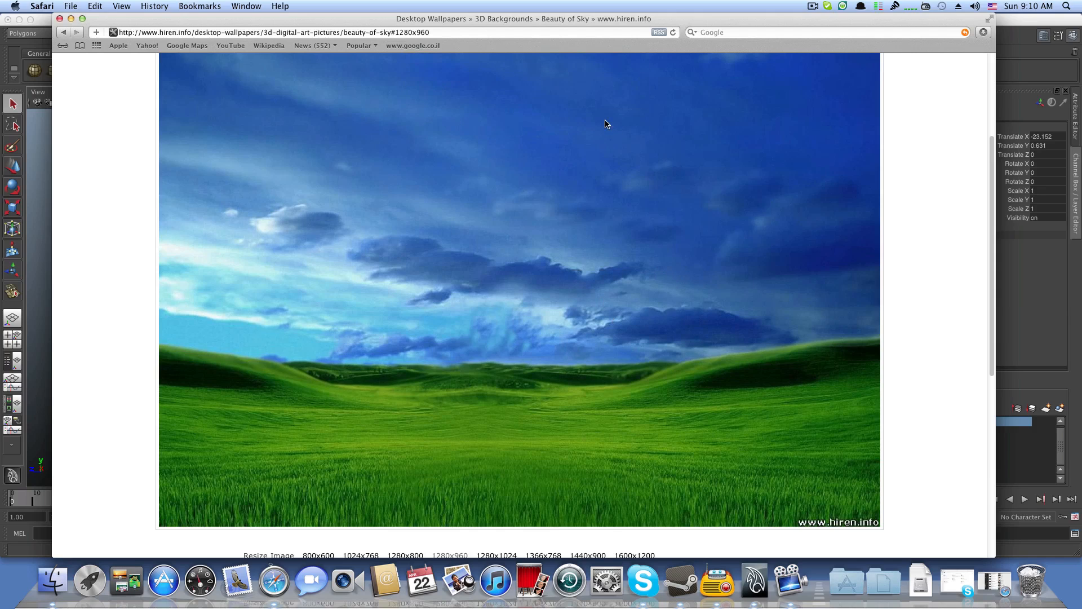
click(70, 19)
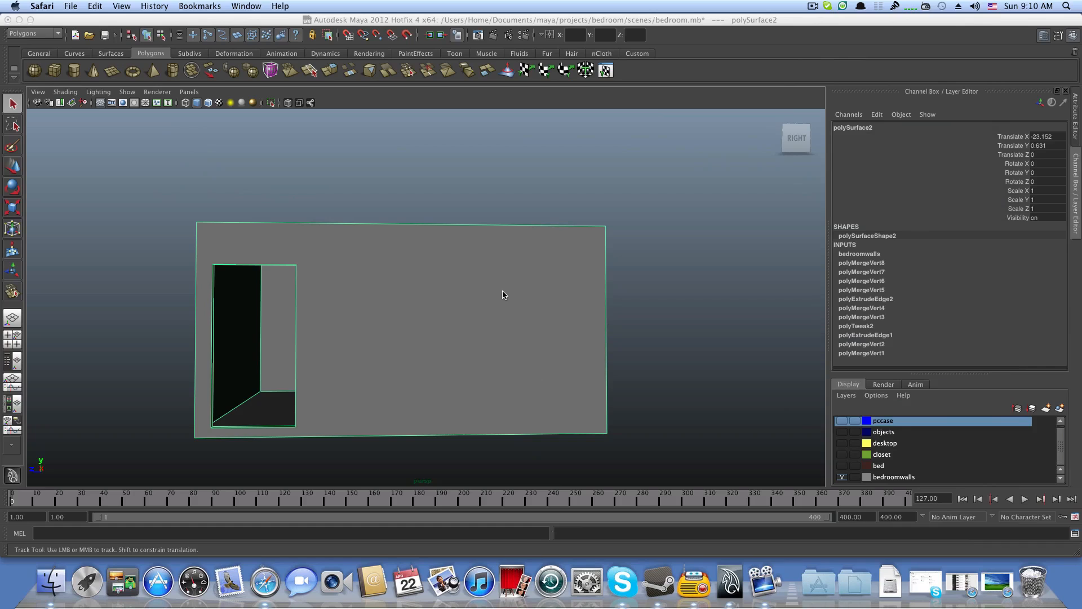
Step: Deselect the bedroom walls mesh and frame the outer wall with the doorway in the perspective view
scroll(145, 324, up, 1)
scroll(141, 311, down, 3)
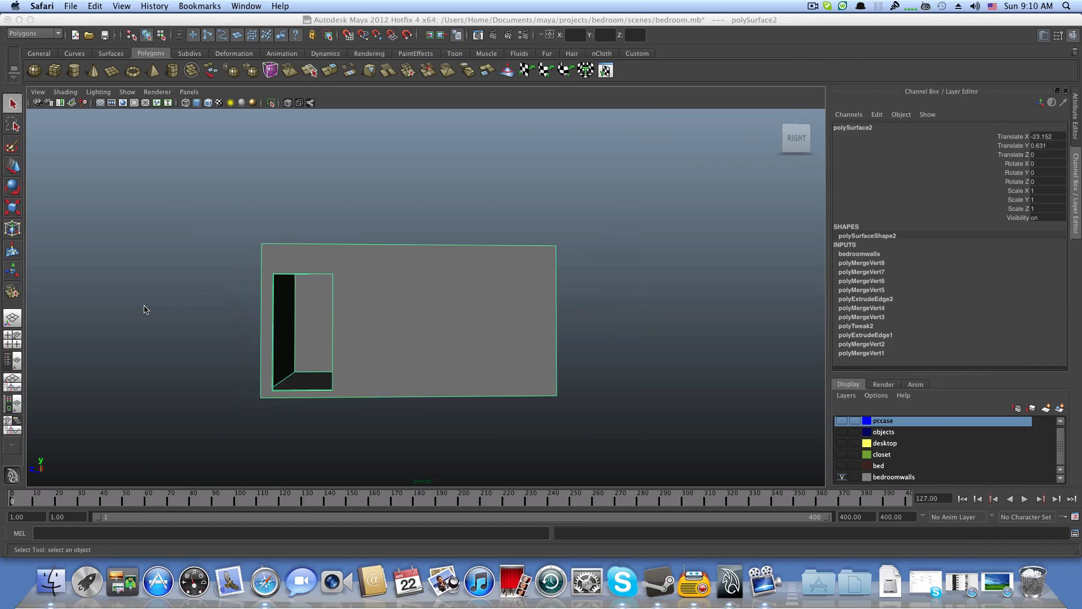
alt+drag(145, 306, 151, 311)
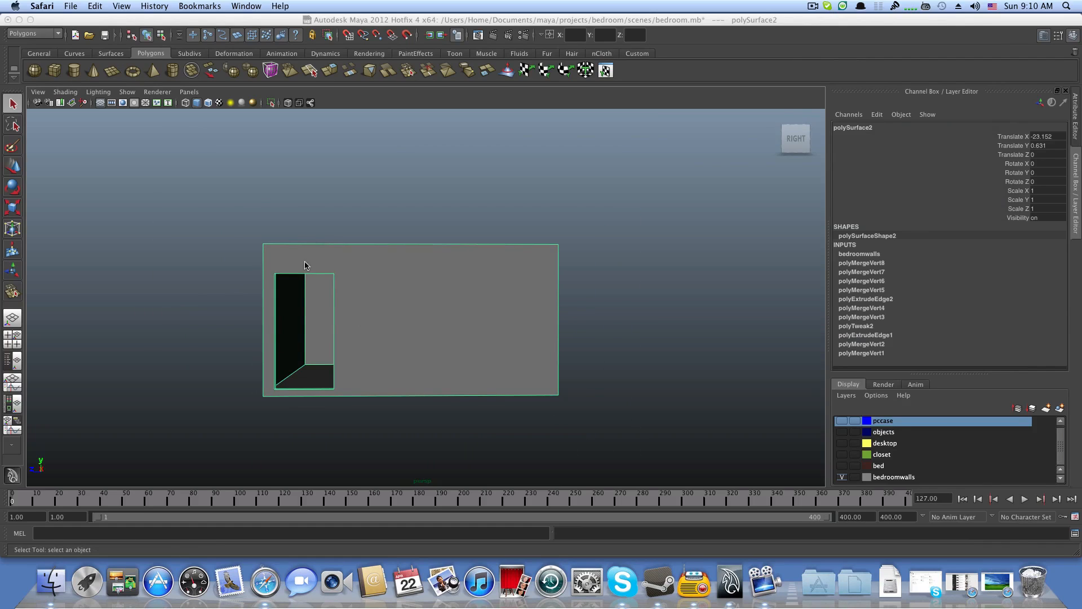
alt+drag(375, 270, 325, 314)
alt+right_drag(325, 311, 398, 344)
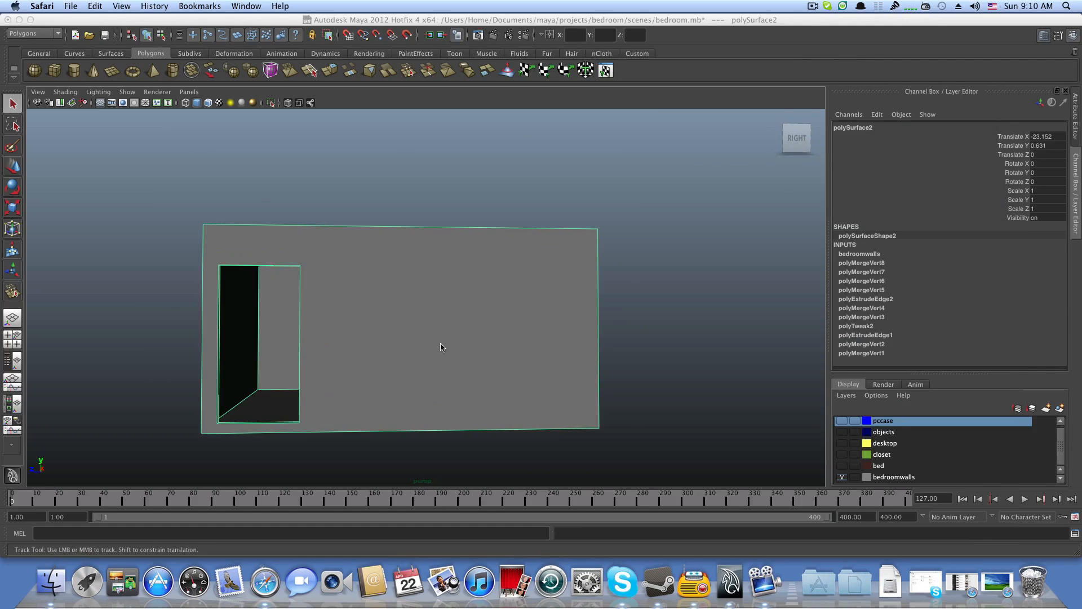
click(748, 289)
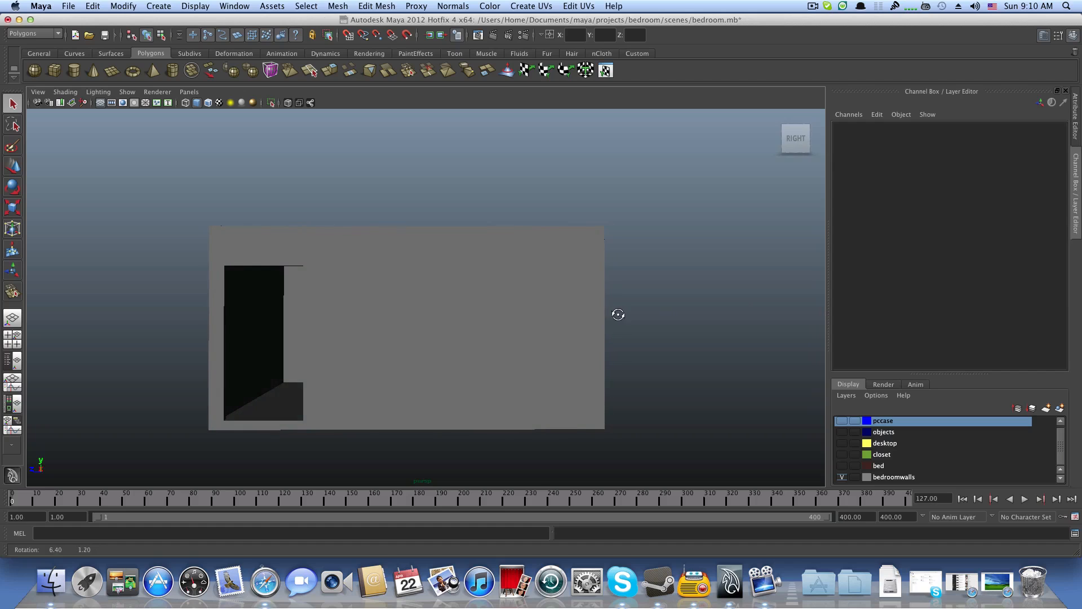
alt+middle_drag(455, 308, 522, 289)
alt+drag(522, 289, 495, 299)
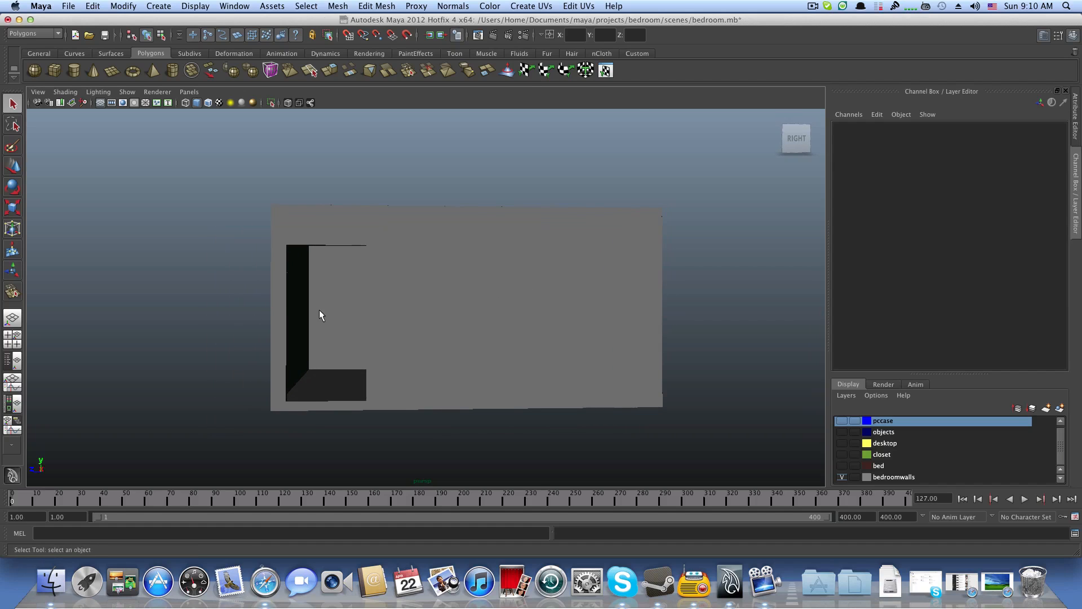
Step: Select the bedroom walls mesh and examine the outer wall and doorway opening from several angles in the perspective view
click(281, 252)
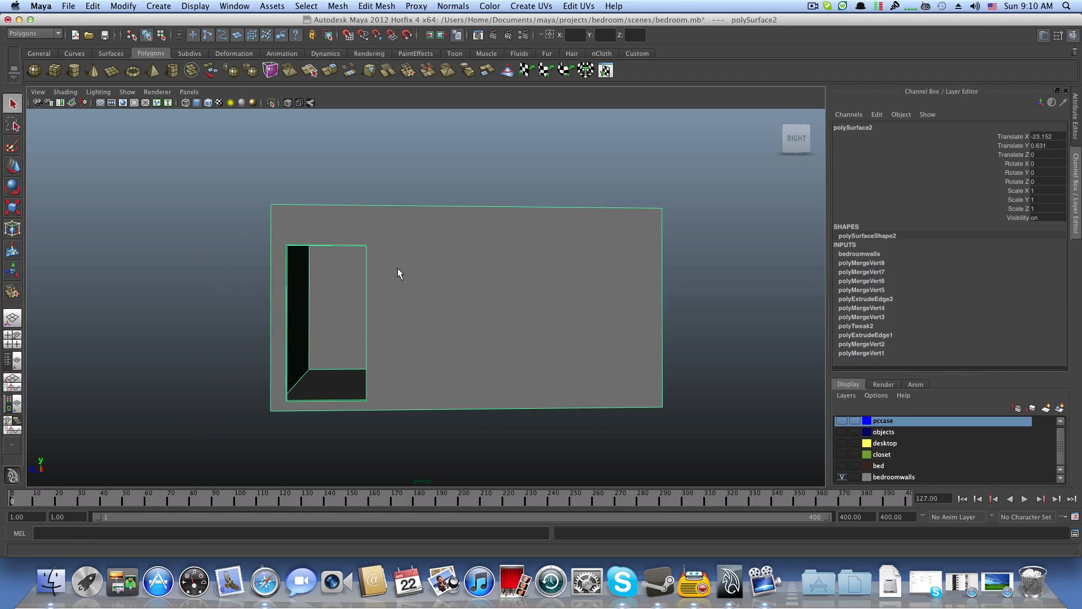
mouse_move(398, 268)
alt+mouse_down()
mouse_move(472, 268)
mouse_move(398, 277)
alt+mouse_up()
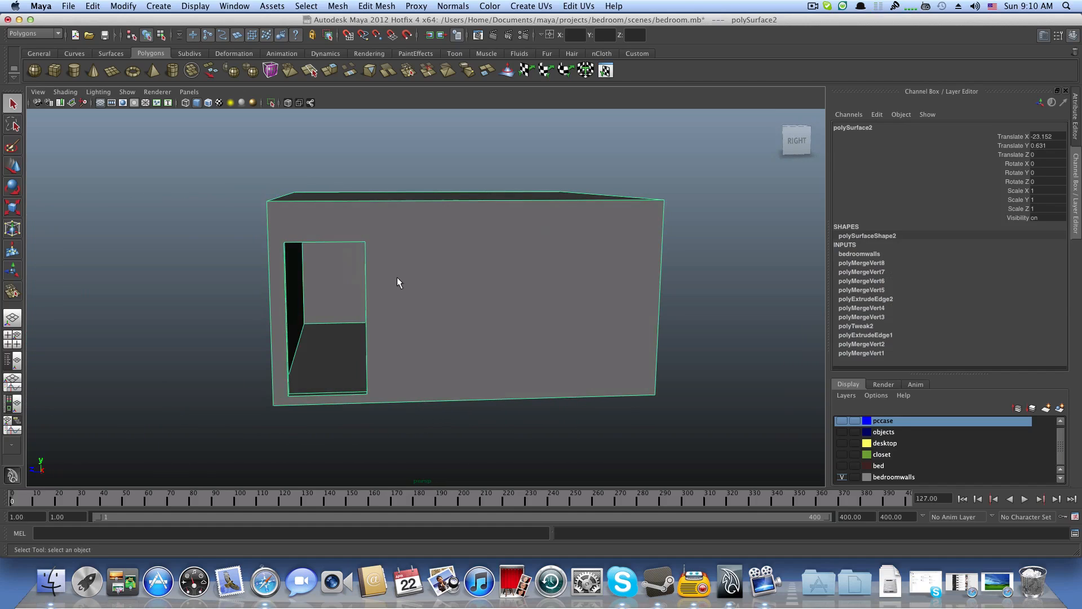
alt+middle_drag(397, 277, 323, 296)
alt+drag(323, 296, 317, 288)
alt+middle_drag(310, 262, 318, 272)
alt+drag(353, 301, 346, 289)
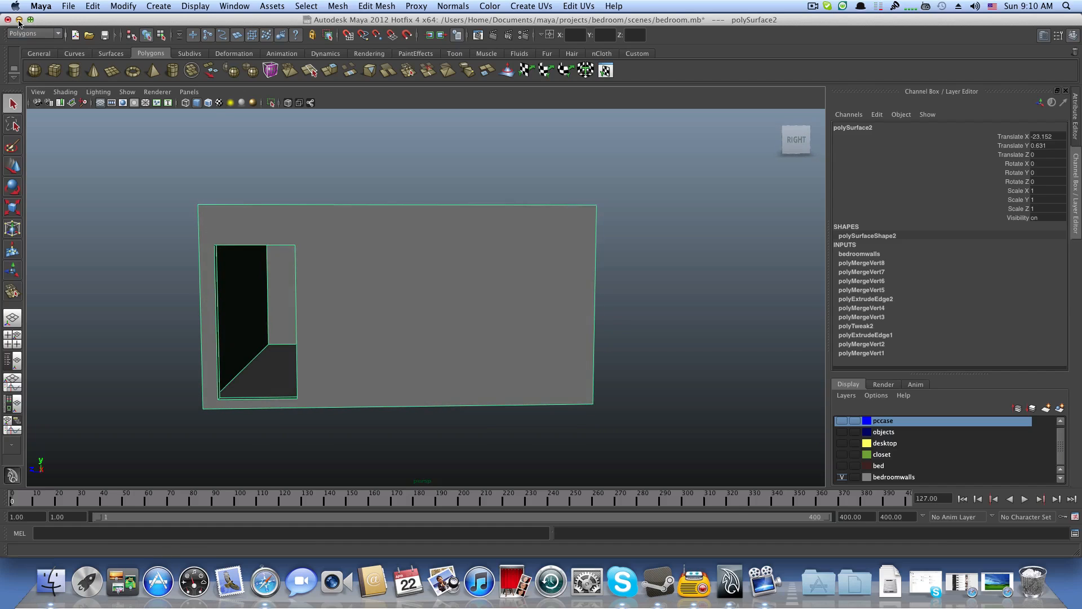
alt+drag(266, 285, 268, 273)
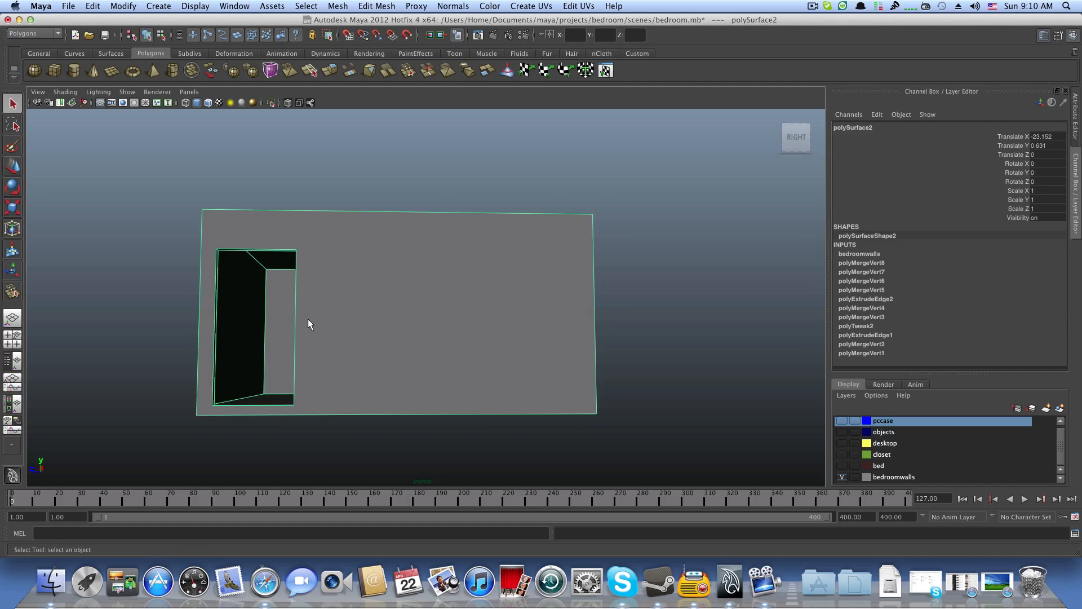
alt+drag(308, 323, 386, 317)
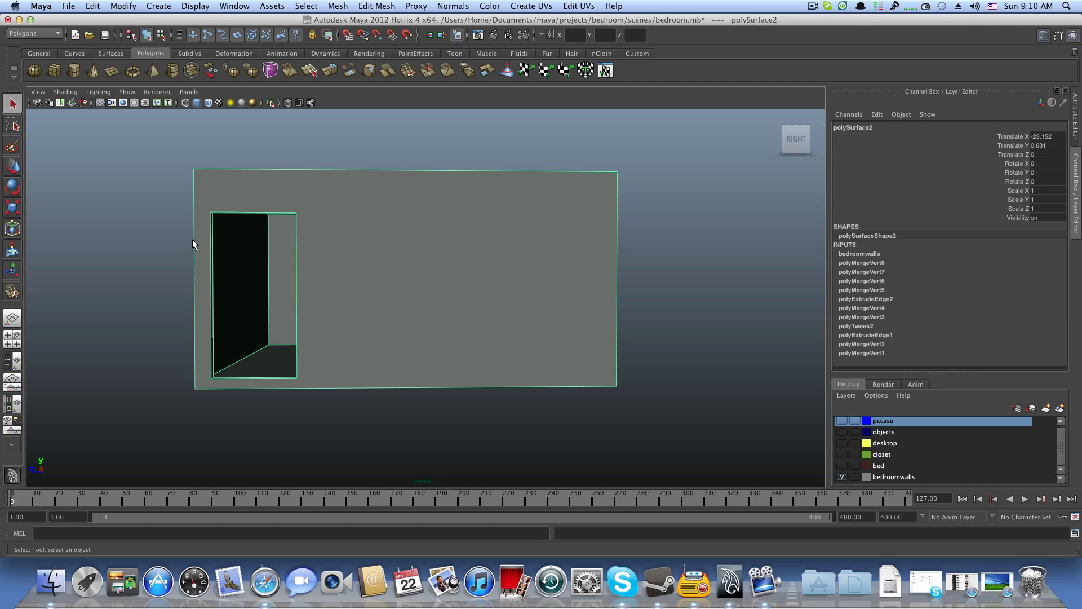
alt+right_drag(478, 249, 304, 256)
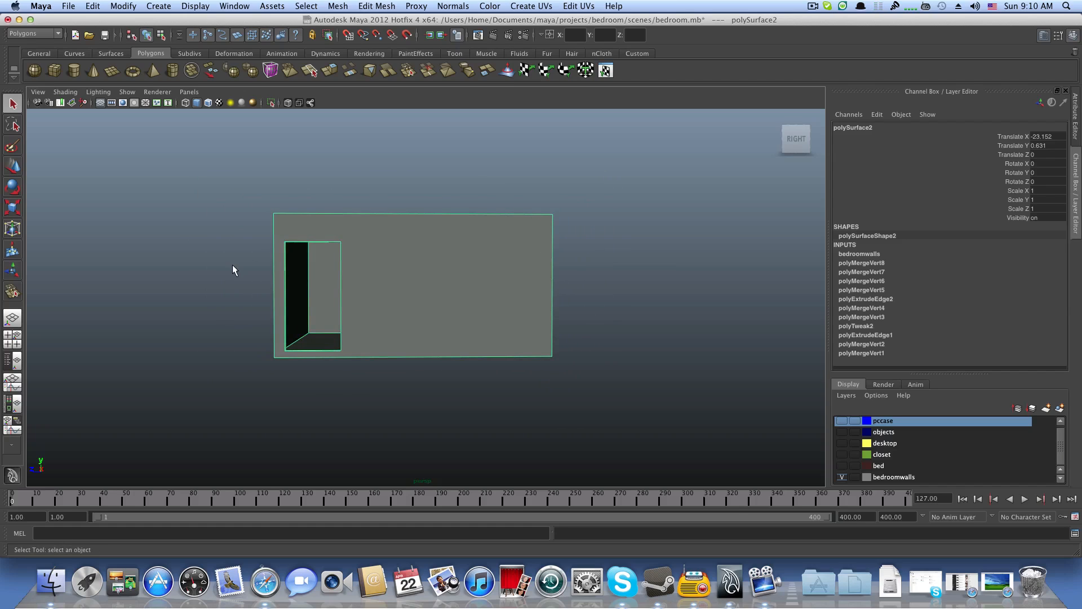
alt+drag(243, 262, 236, 297)
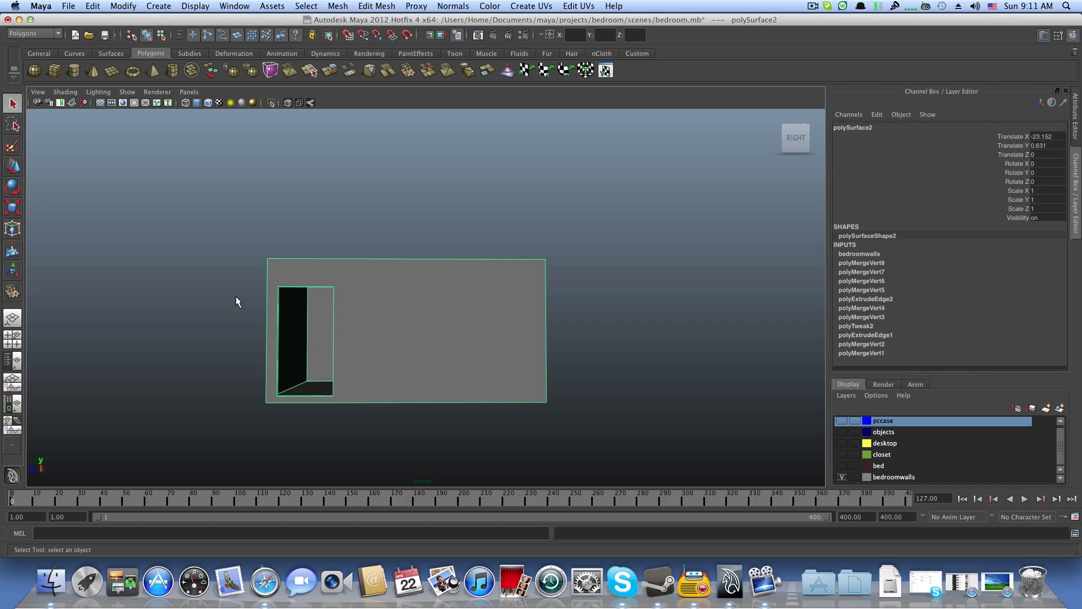
key(space)
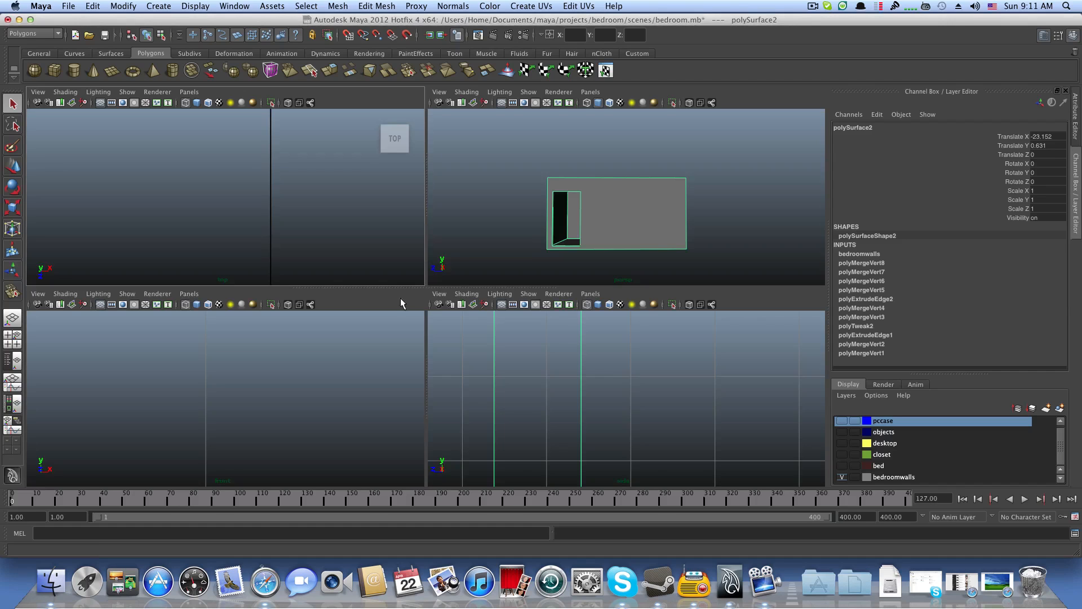
key(space)
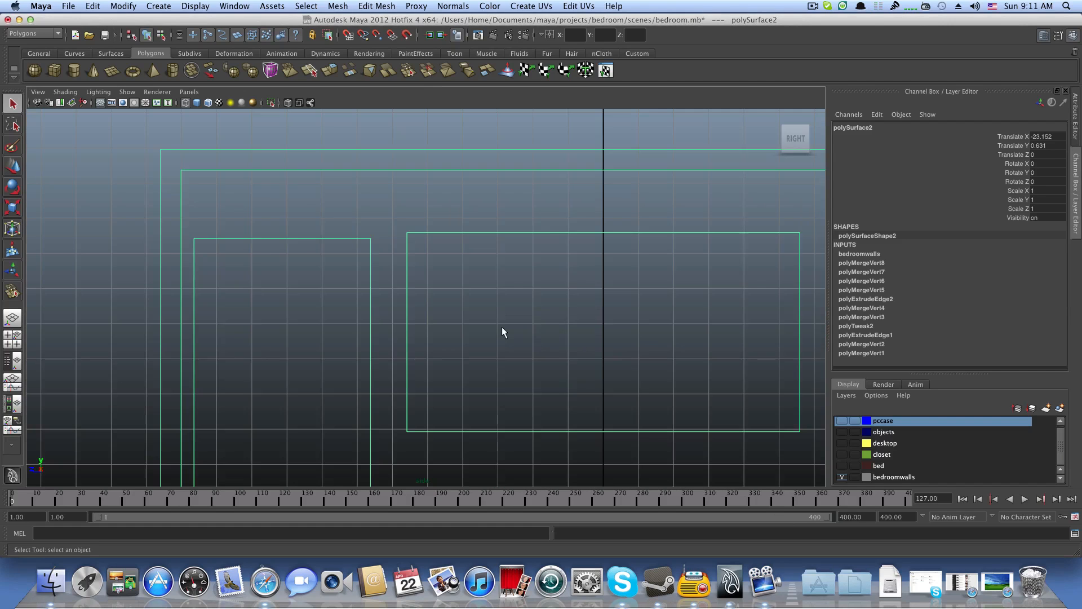
key(space)
key(space)
key(space)
click(522, 237)
key(space)
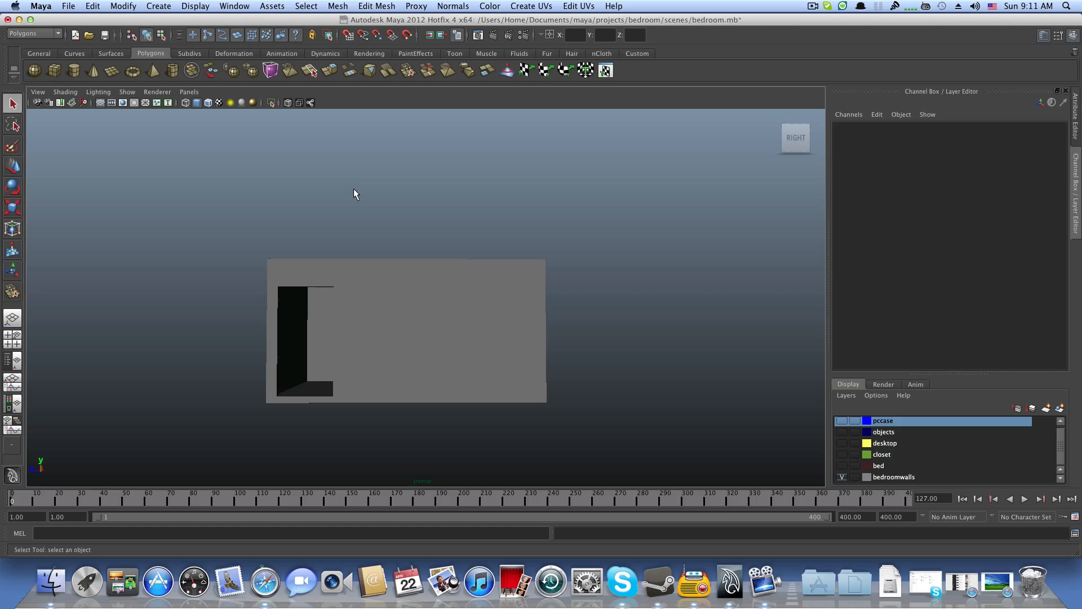
key(space)
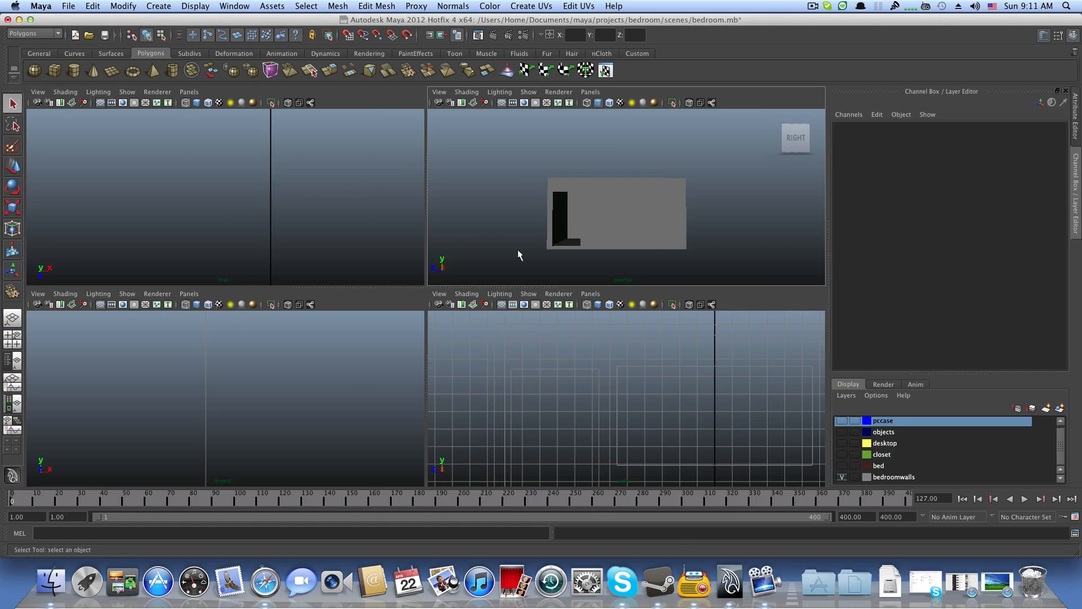
key(space)
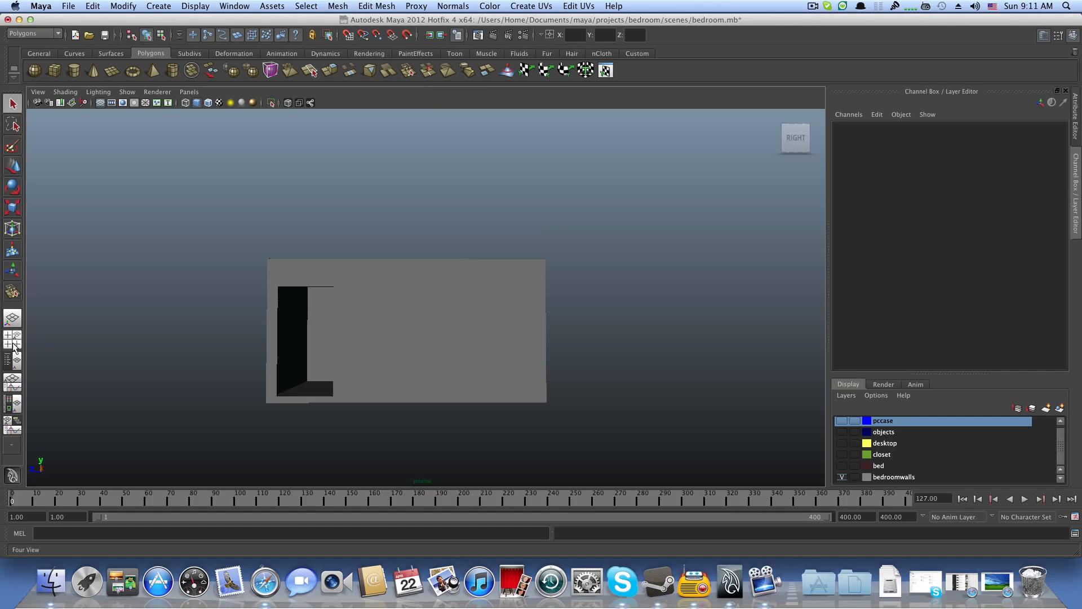
Step: Maximize the right side view with the whole room in frame and select the bedroom walls mesh
click(14, 344)
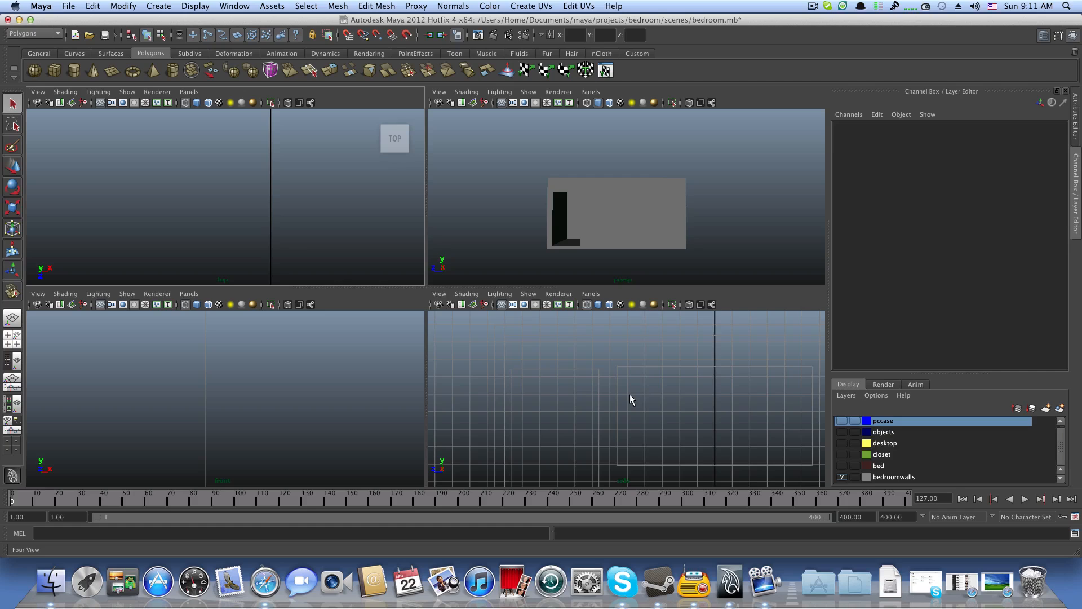
scroll(628, 391, down, 5)
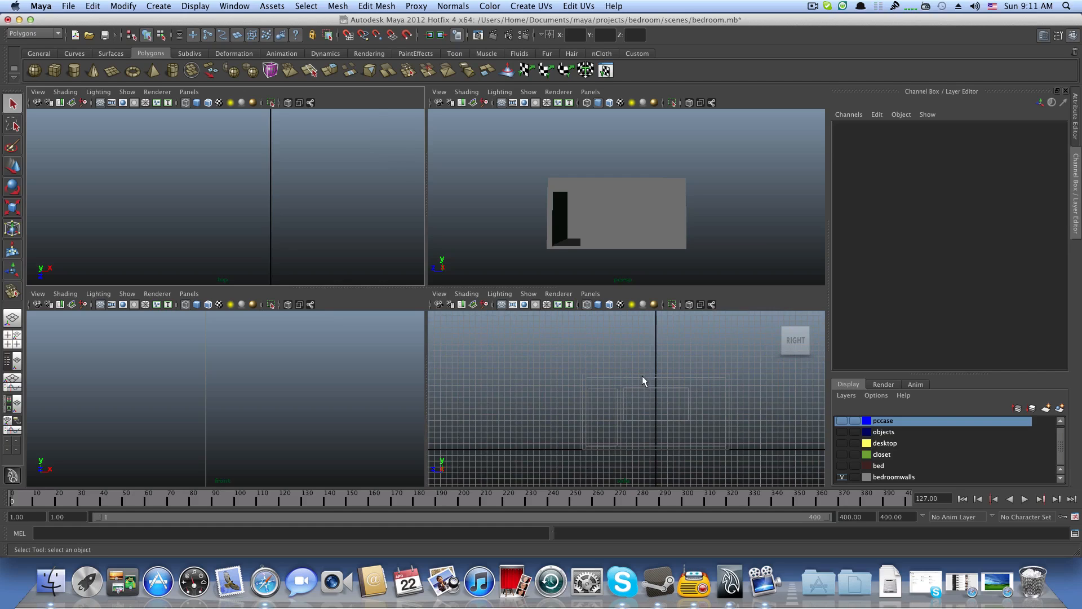
scroll(642, 377, down, 3)
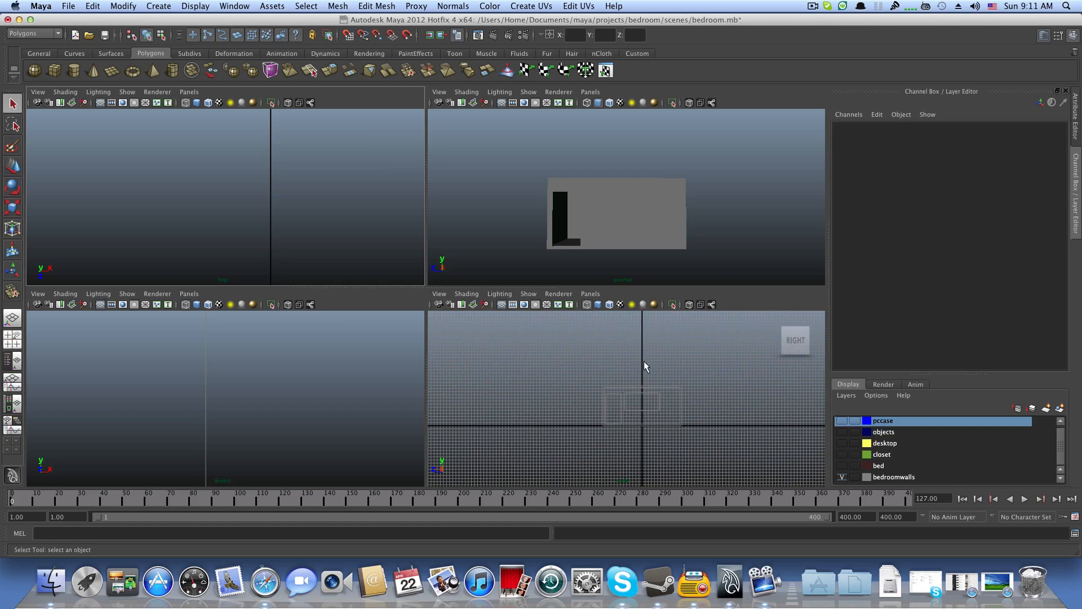
key(space)
scroll(459, 333, up, 2)
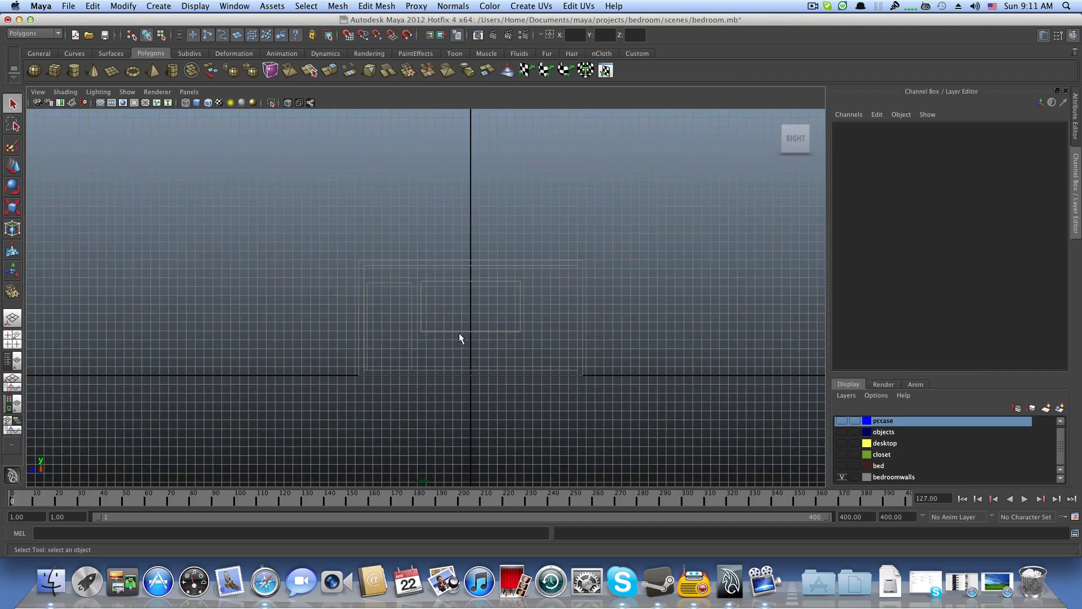
scroll(501, 372, up, 2)
drag(285, 218, 692, 437)
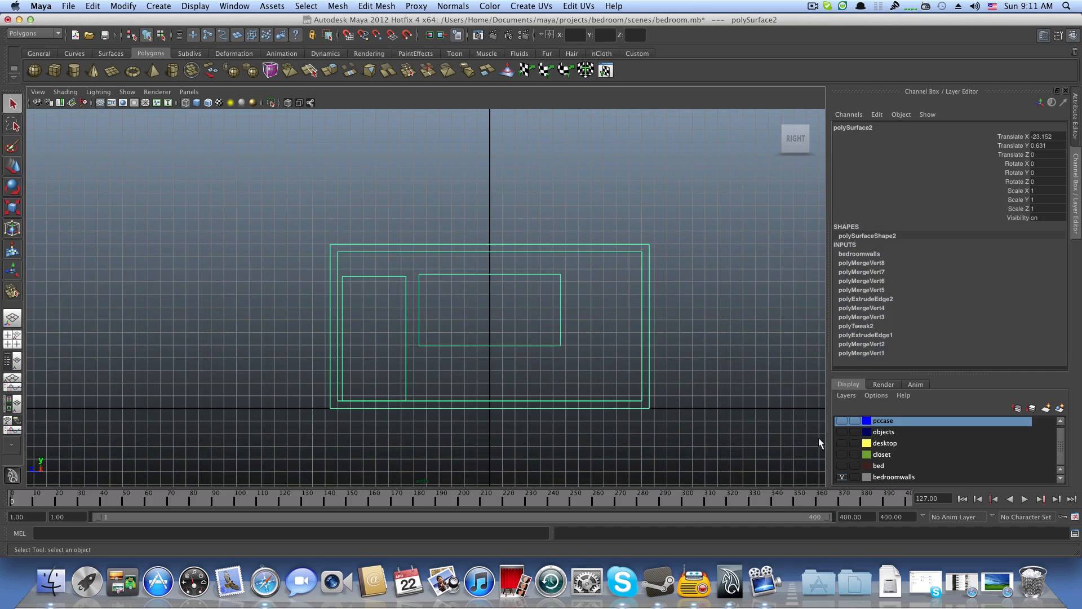
Step: Make the bed, closet, desktop, objects and pccase layers visible and deselect the bedroom walls mesh
click(841, 466)
click(841, 454)
click(842, 443)
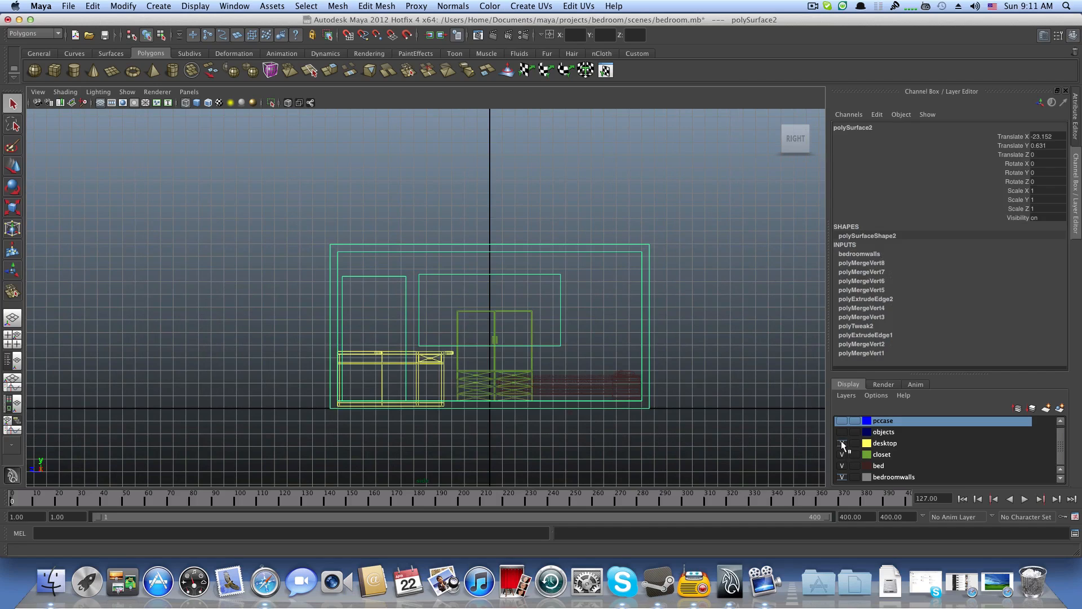
click(842, 433)
click(844, 421)
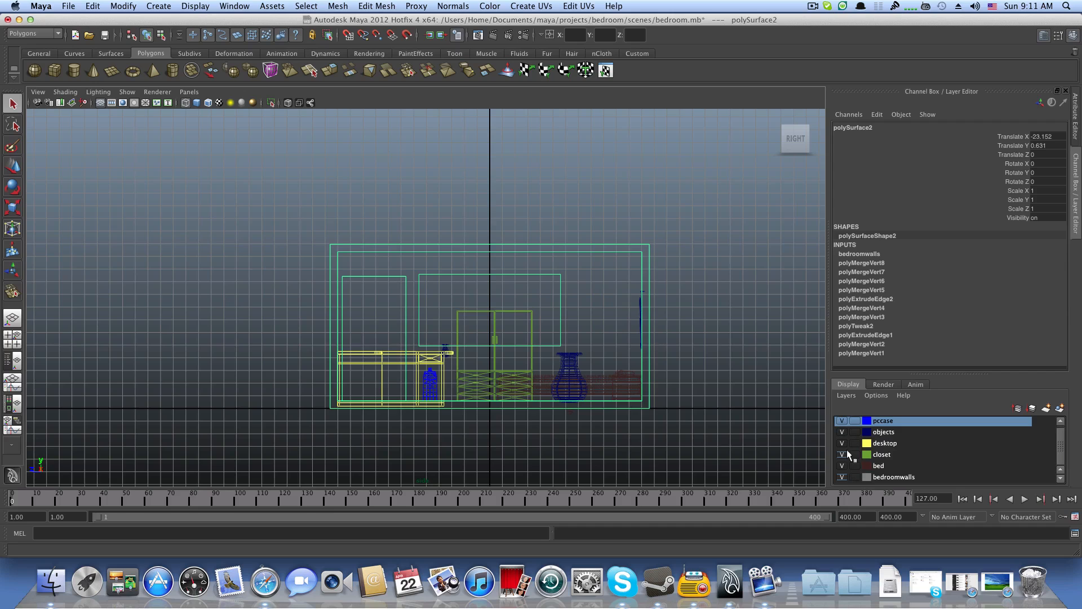
scroll(657, 390, down, 2)
alt+middle_drag(641, 391, 600, 418)
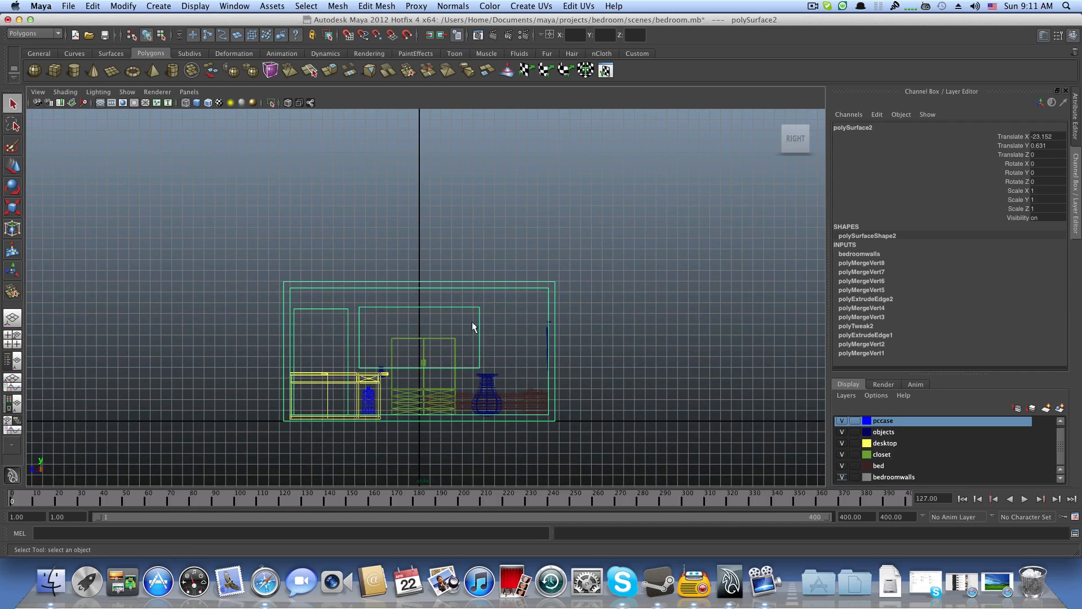
scroll(453, 473, down, 1)
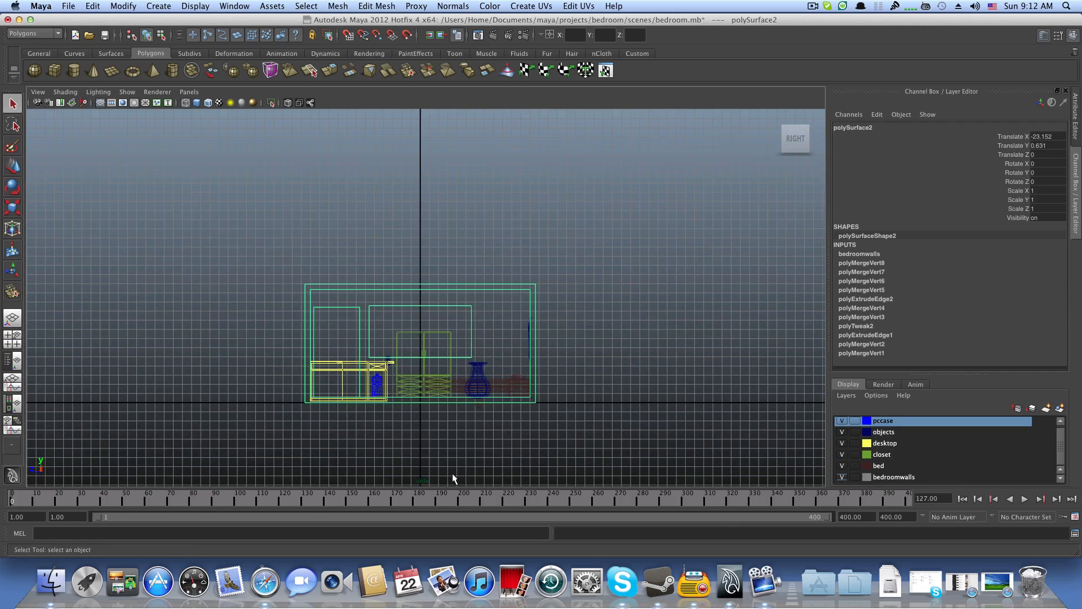
click(452, 472)
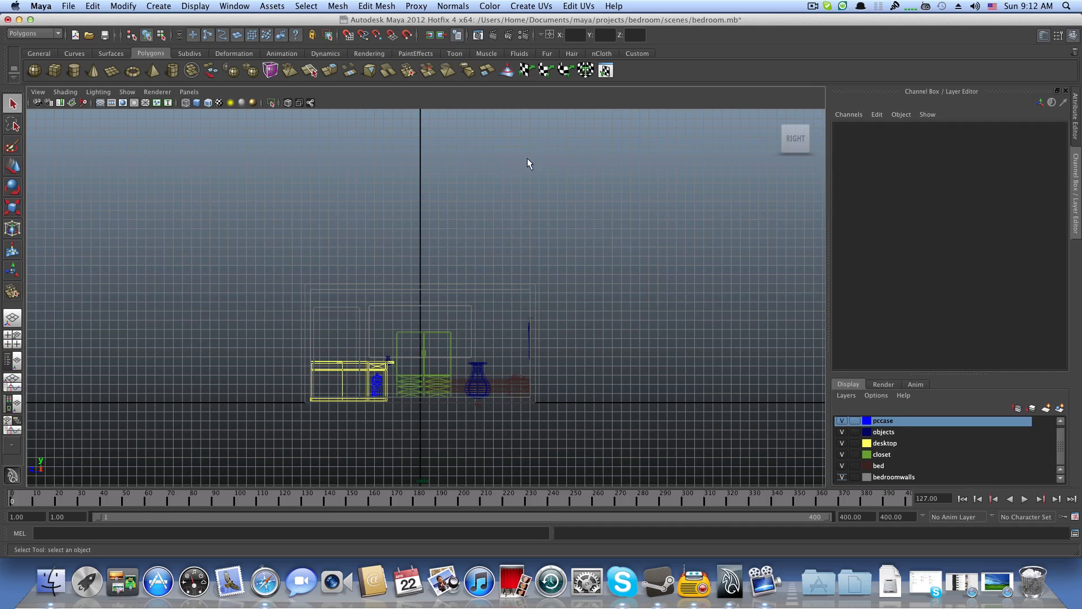
click(235, 7)
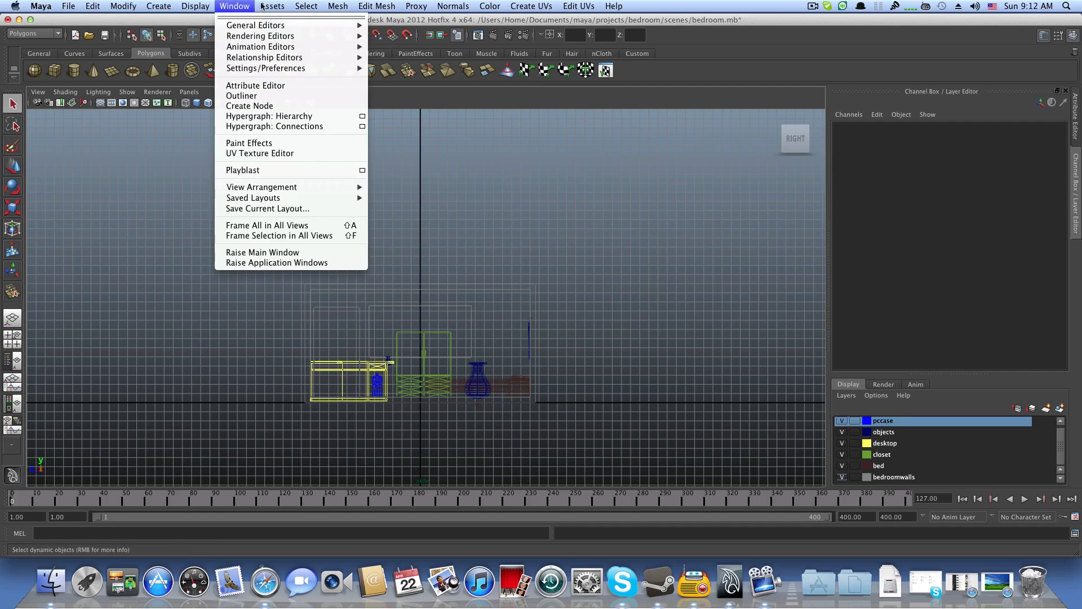
click(543, 296)
scroll(544, 301, up, 3)
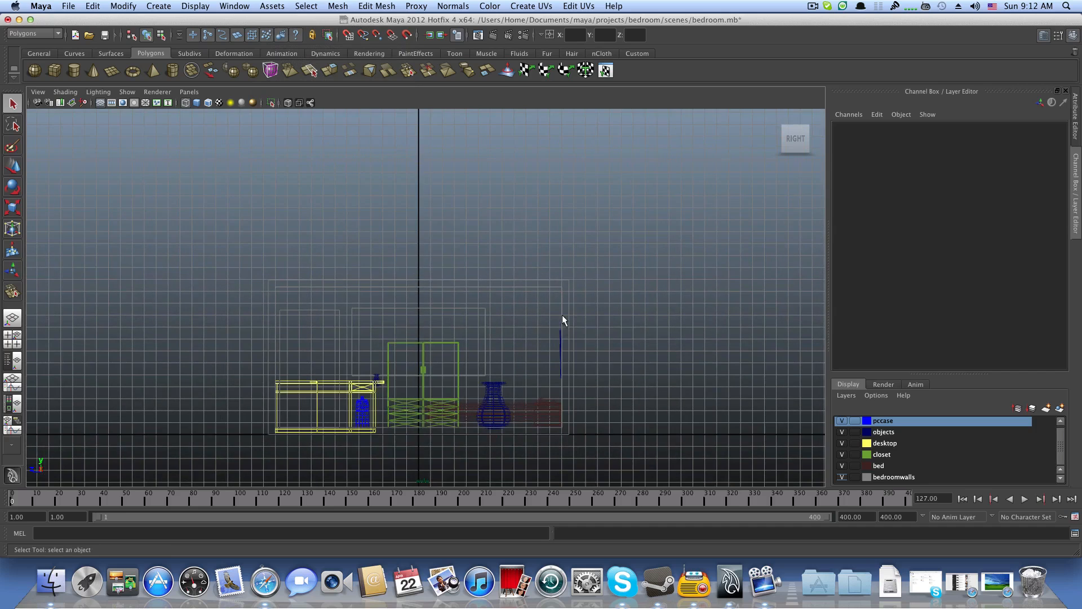
alt+middle_drag(537, 305, 377, 230)
alt+middle_drag(402, 270, 436, 255)
scroll(450, 301, up, 2)
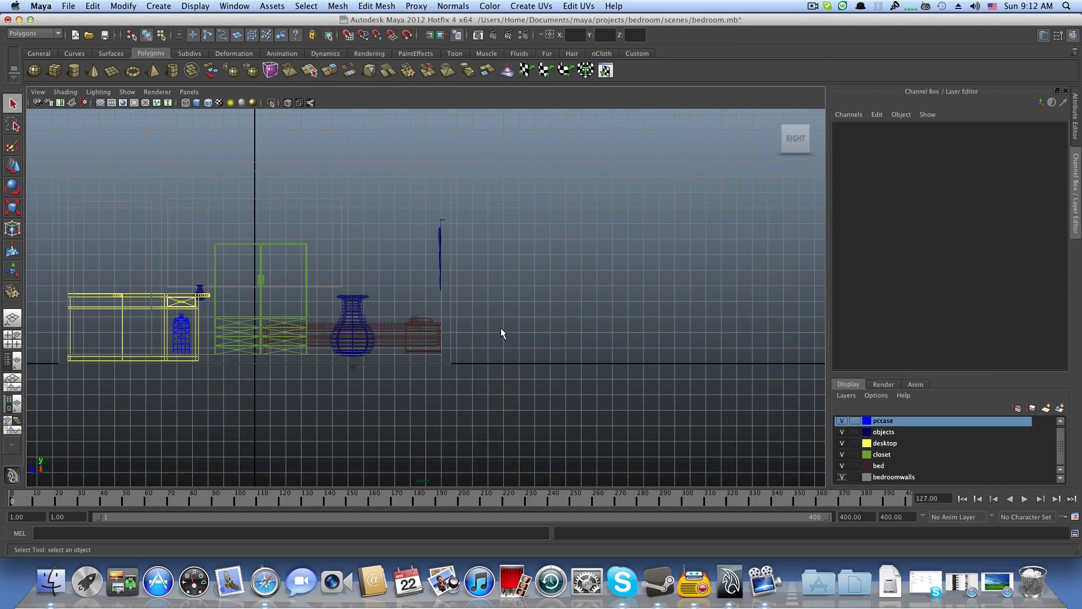
scroll(501, 332, down, 2)
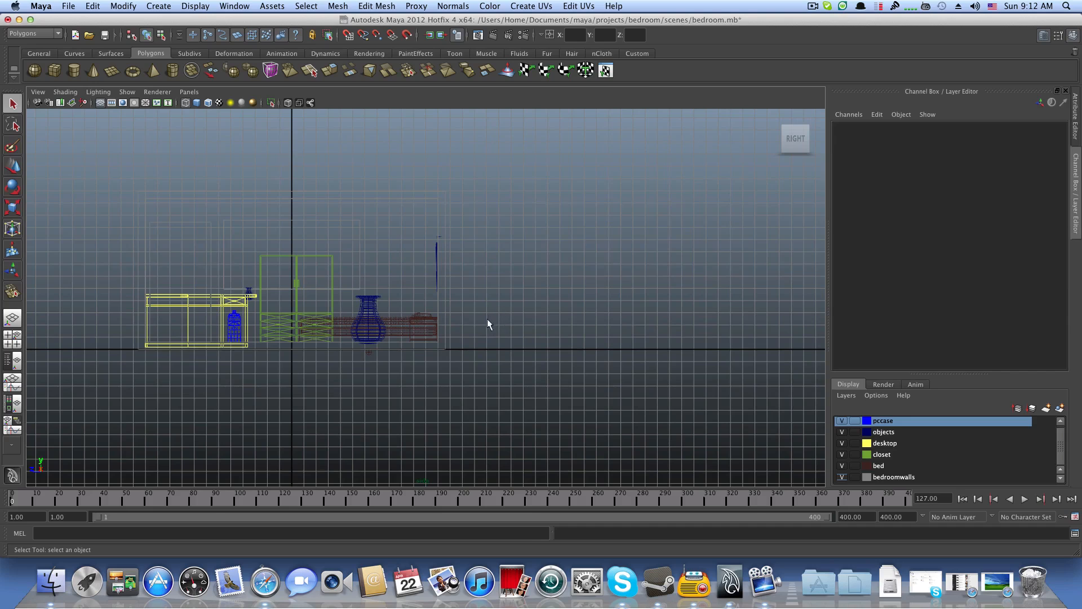
scroll(494, 329, up, 1)
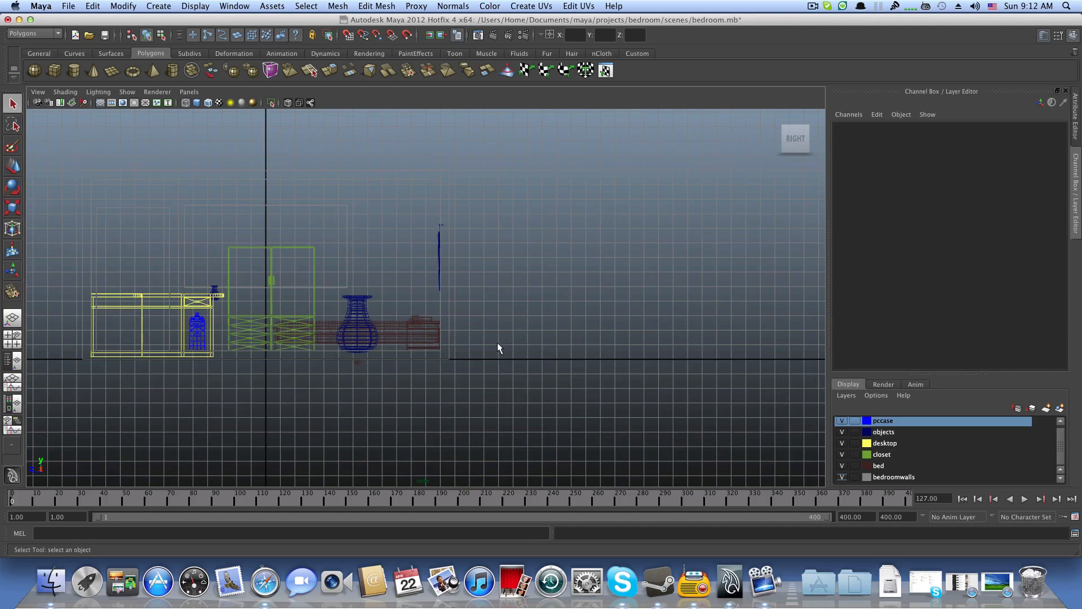
scroll(506, 329, up, 1)
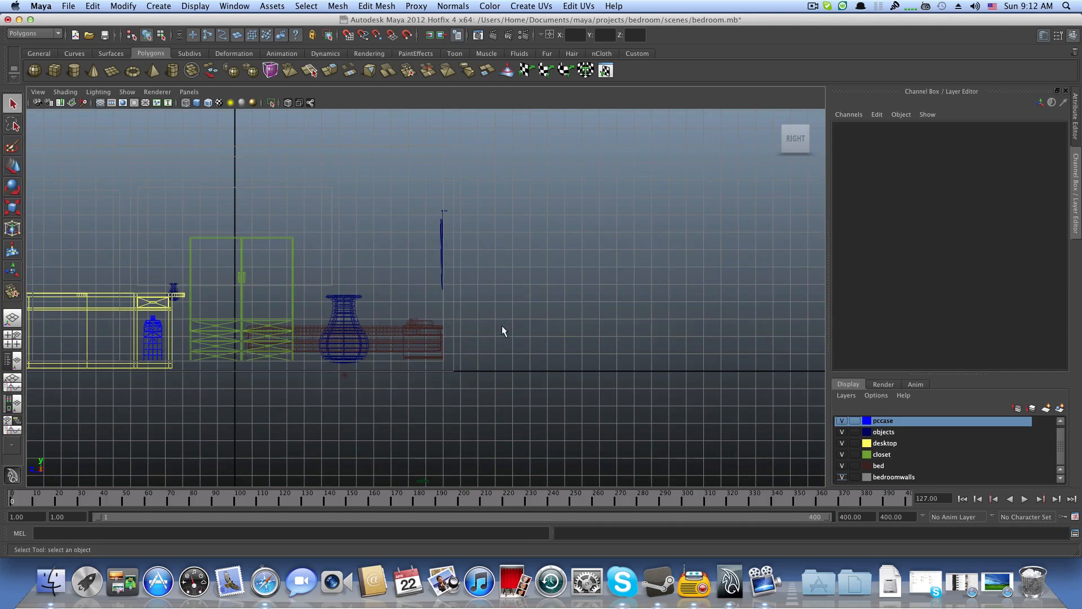
scroll(499, 323, down, 1)
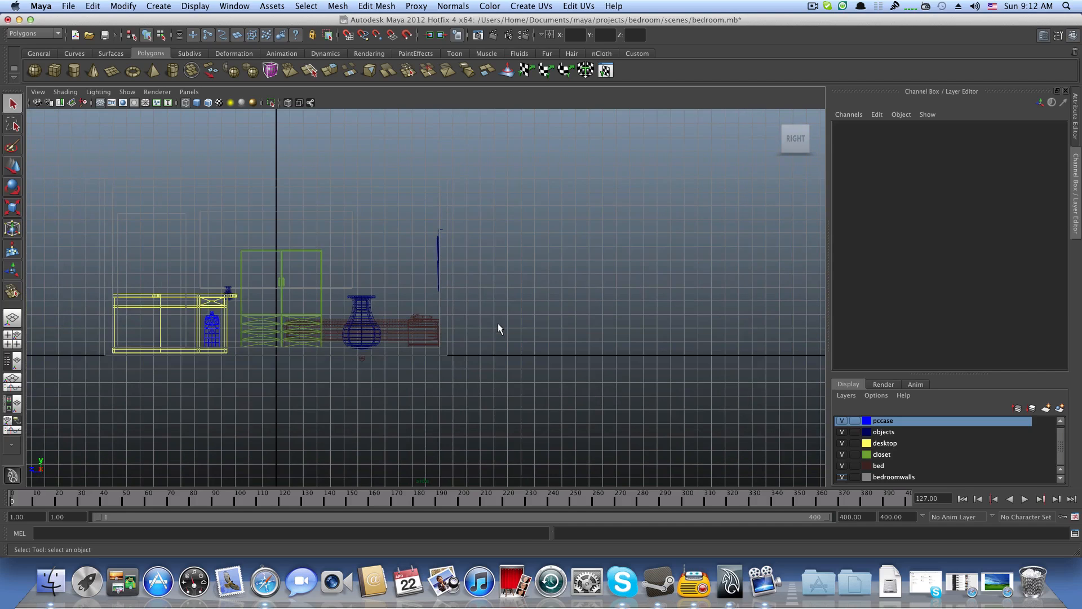
alt+middle_drag(491, 331, 551, 353)
scroll(551, 352, down, 1)
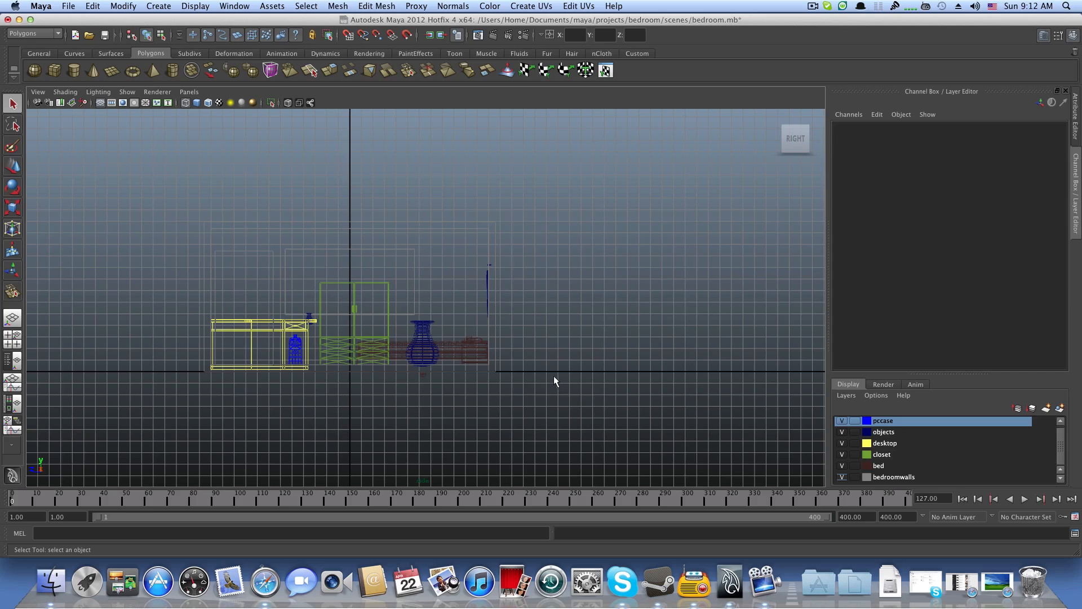
Step: Measure the bedroom's height beside the outer wall with the Distance Tool, from the ground line to the roof line
click(338, 6)
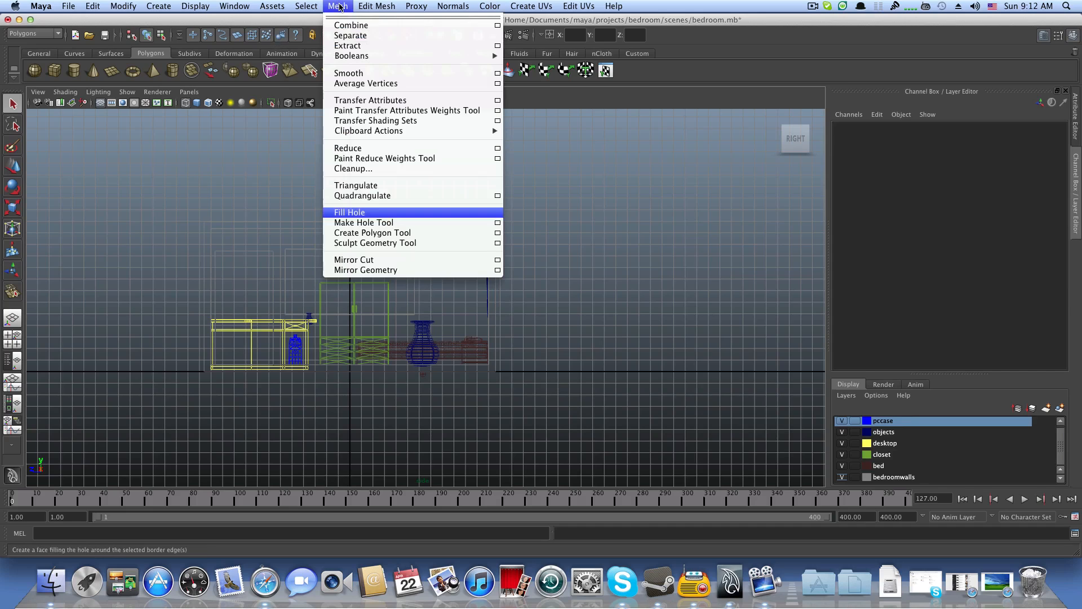
mouse_move(309, 6)
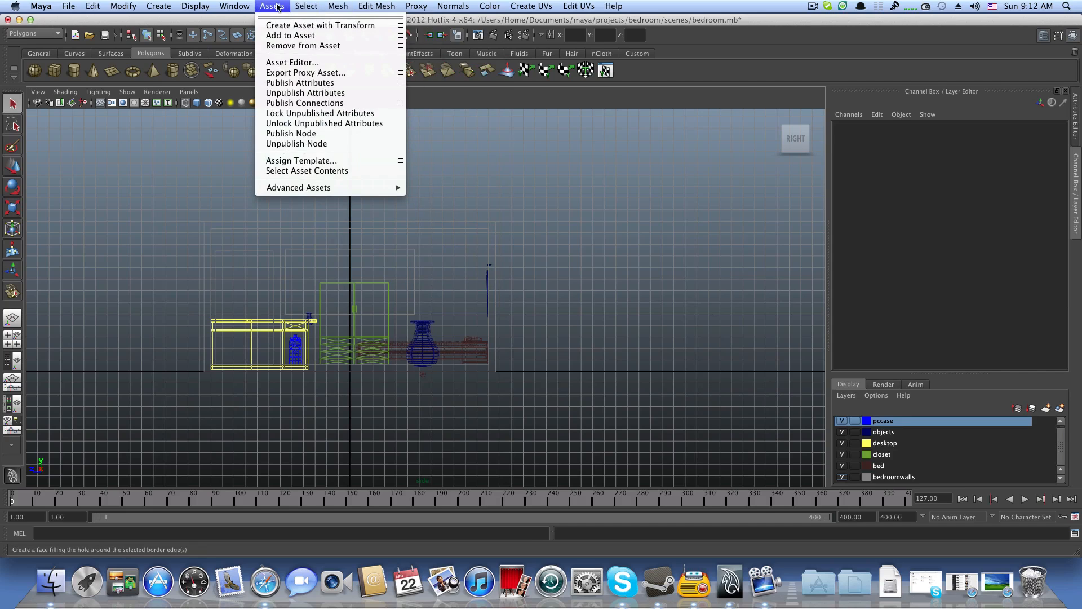
mouse_move(240, 7)
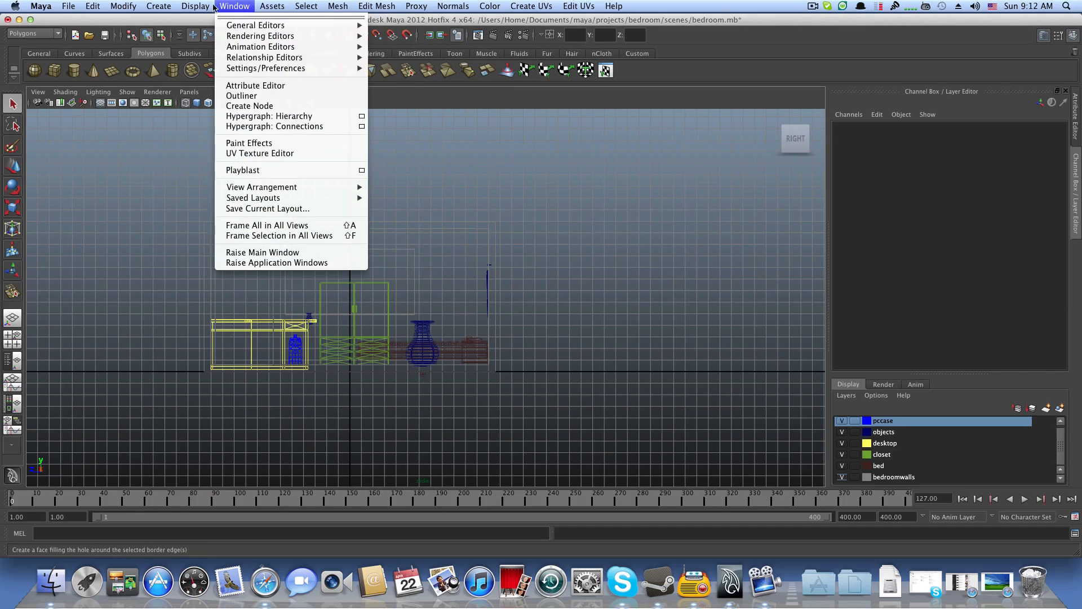
mouse_move(159, 6)
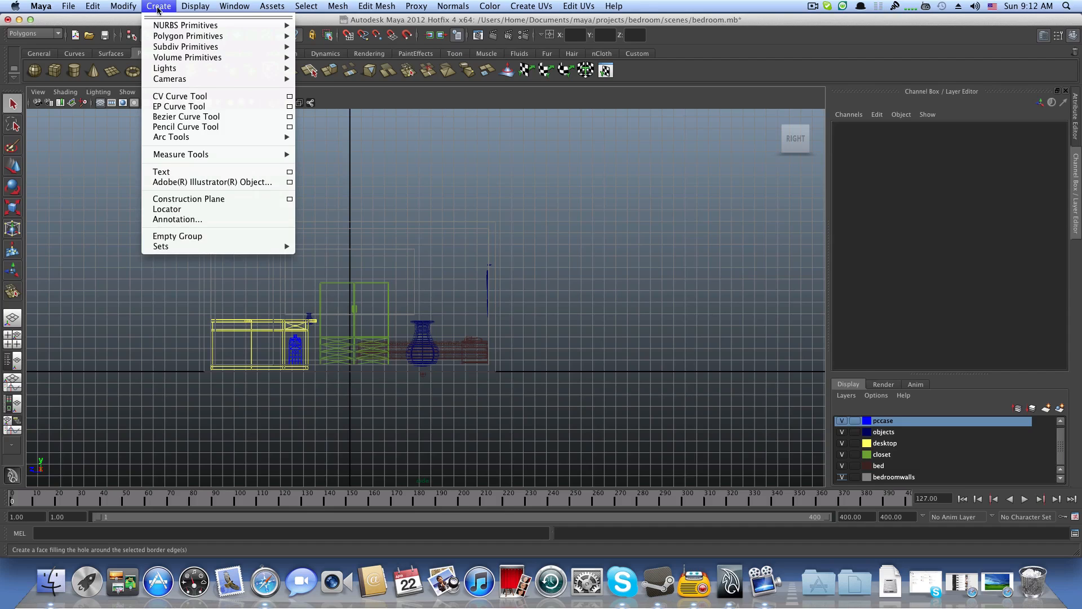
mouse_move(180, 159)
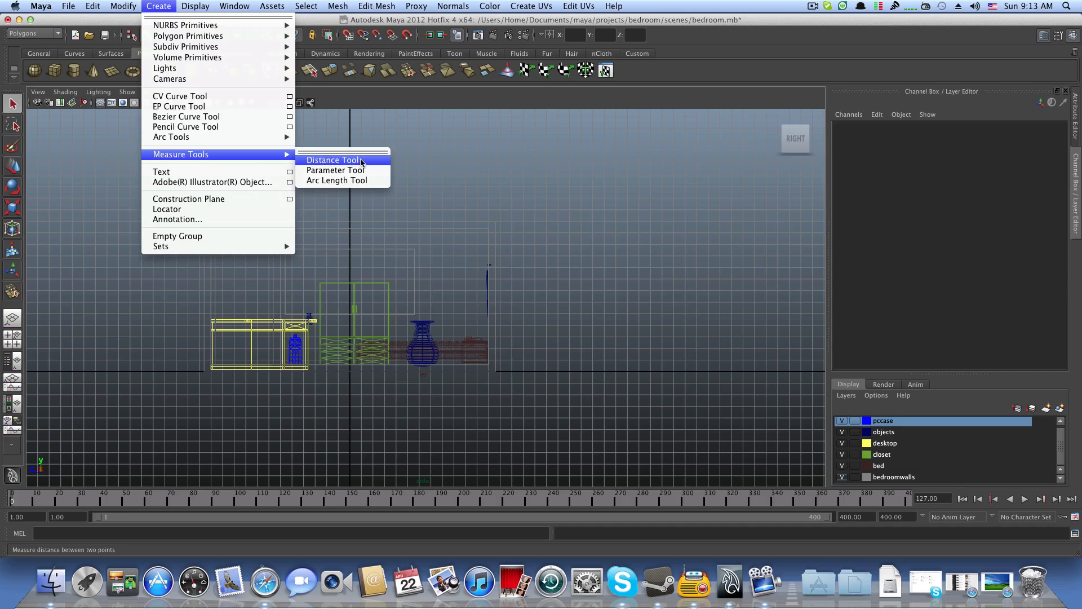
click(338, 161)
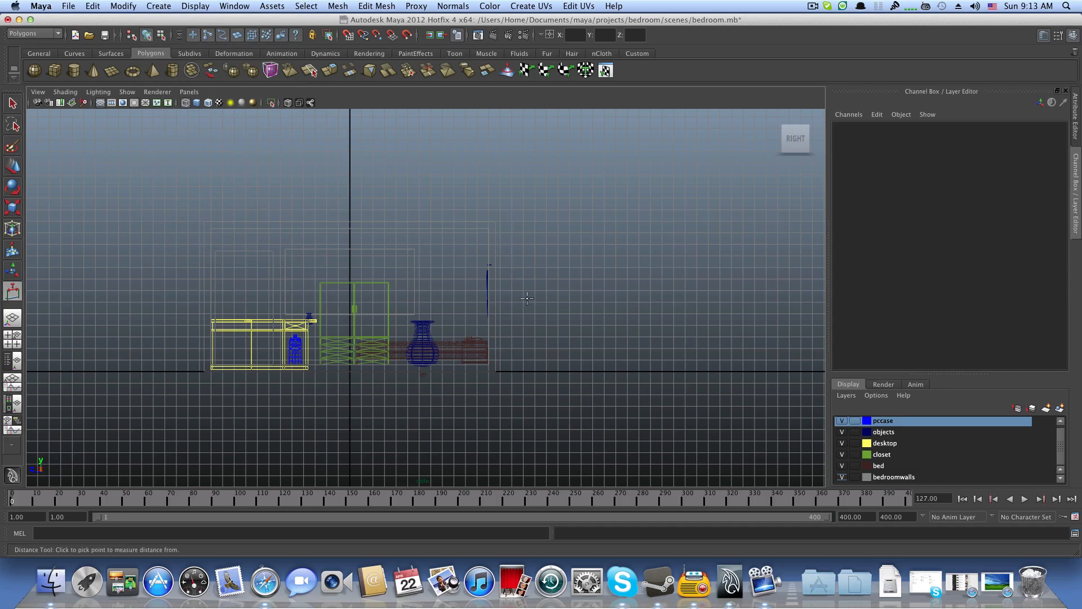
scroll(550, 345, up, 5)
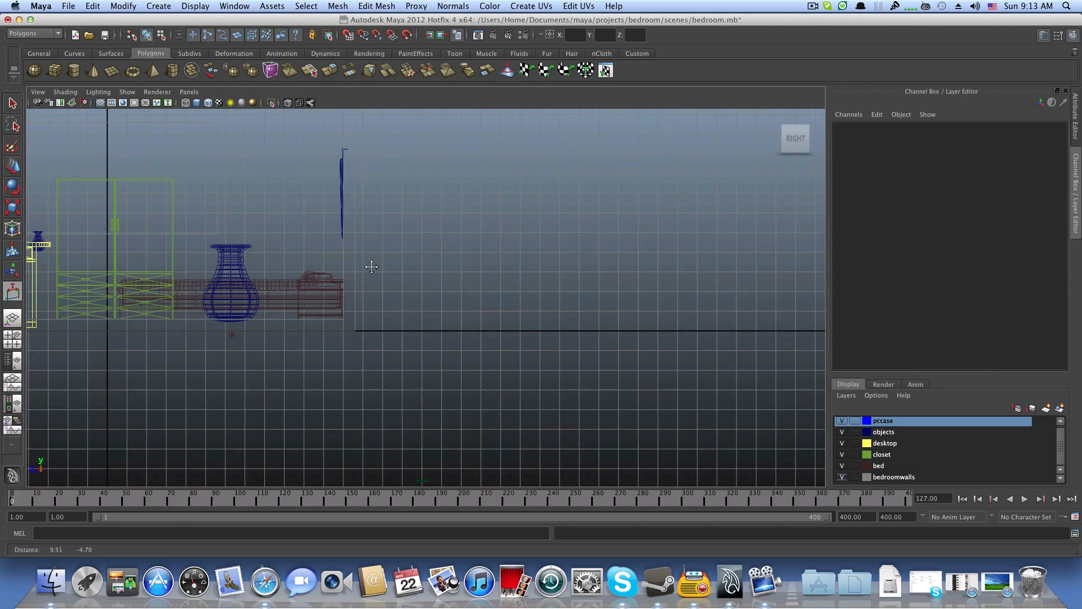
scroll(372, 266, up, 5)
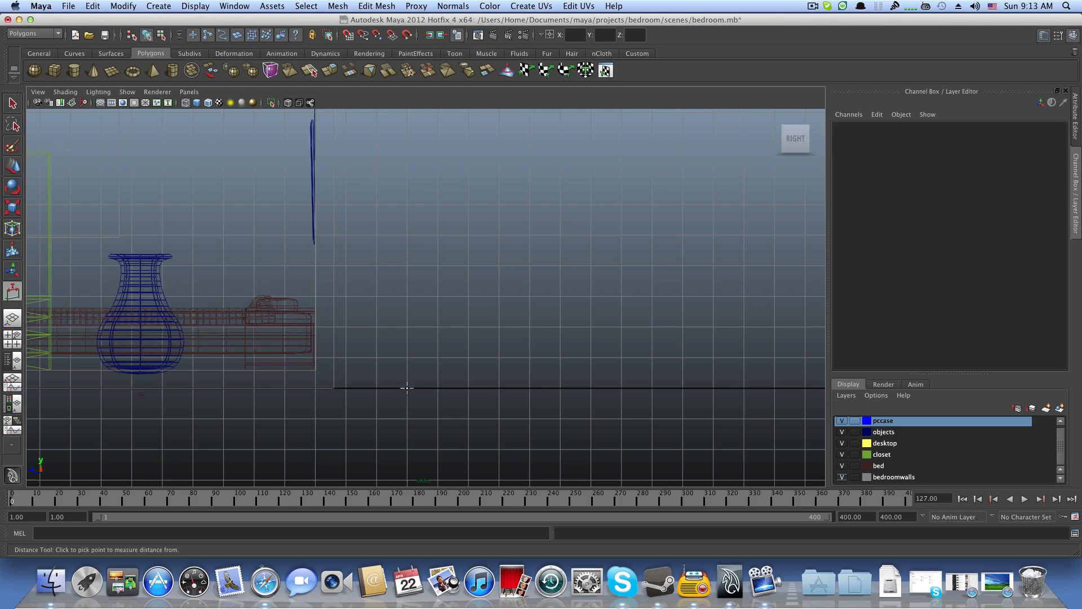
click(407, 388)
scroll(404, 308, down, 4)
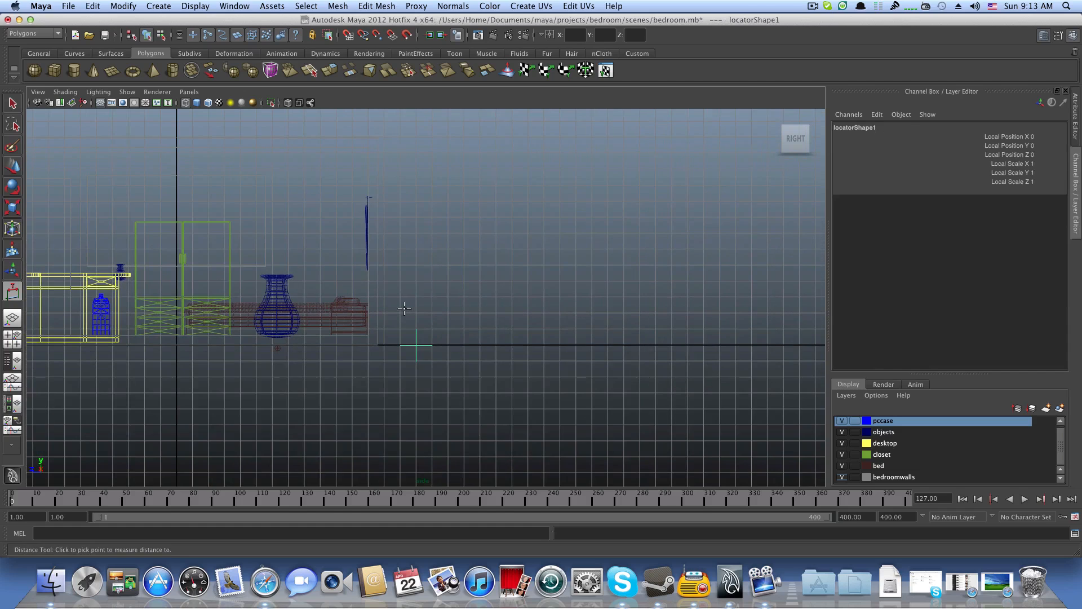
alt+middle_drag(404, 308, 412, 401)
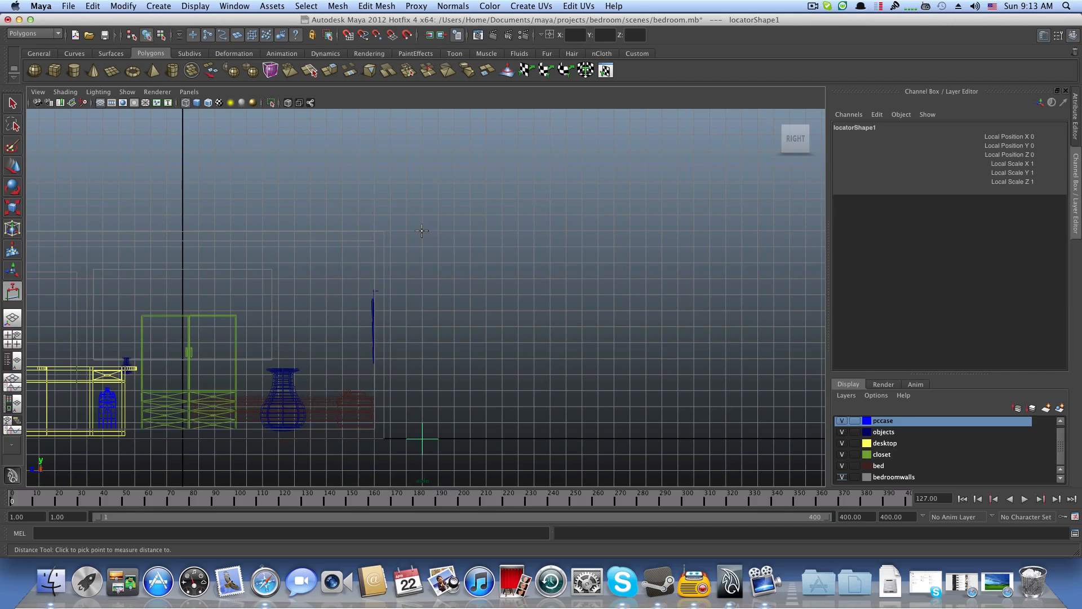
click(422, 231)
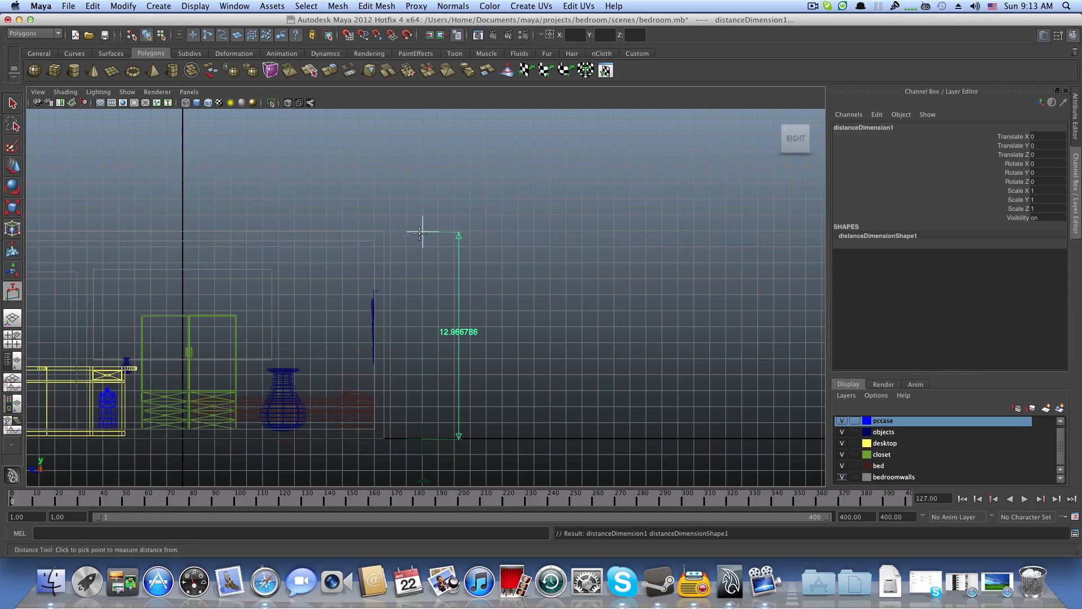
Step: Undo the height measurement and the stray measuring points beside the room
click(512, 260)
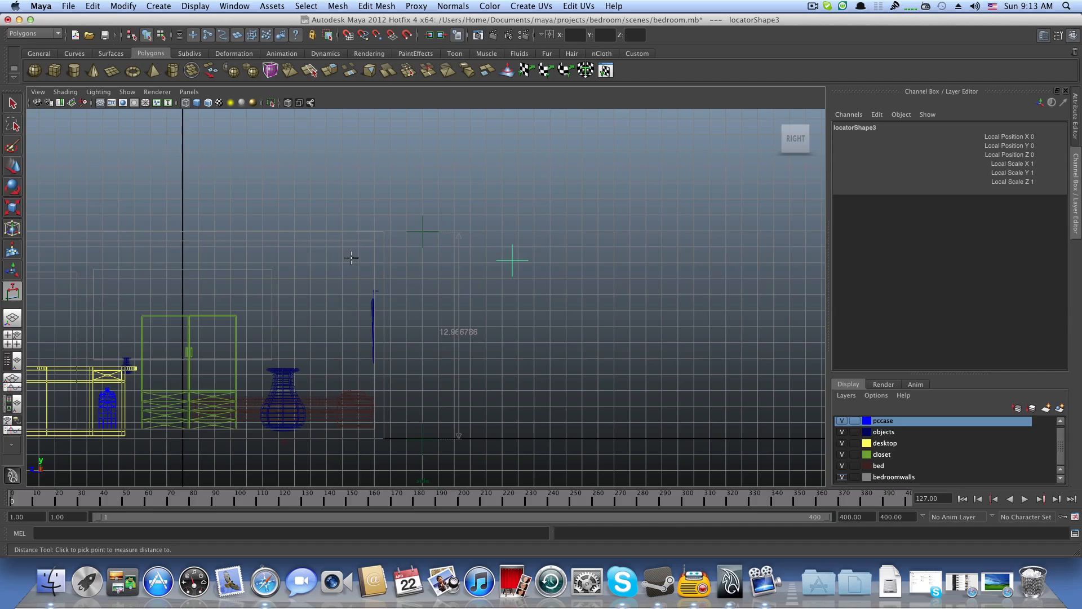
key(z)
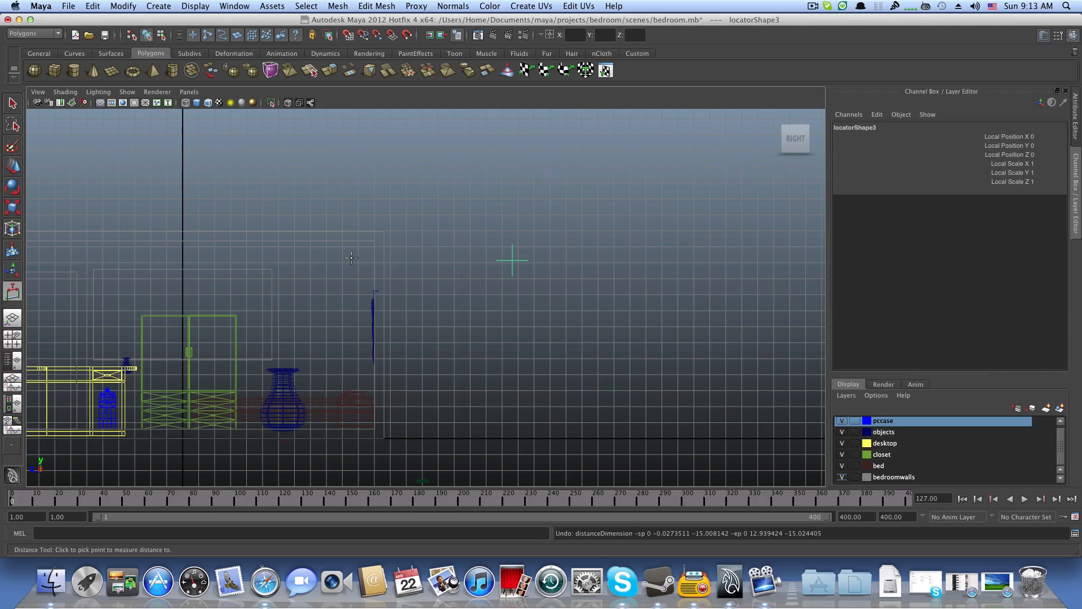
click(422, 439)
key(z)
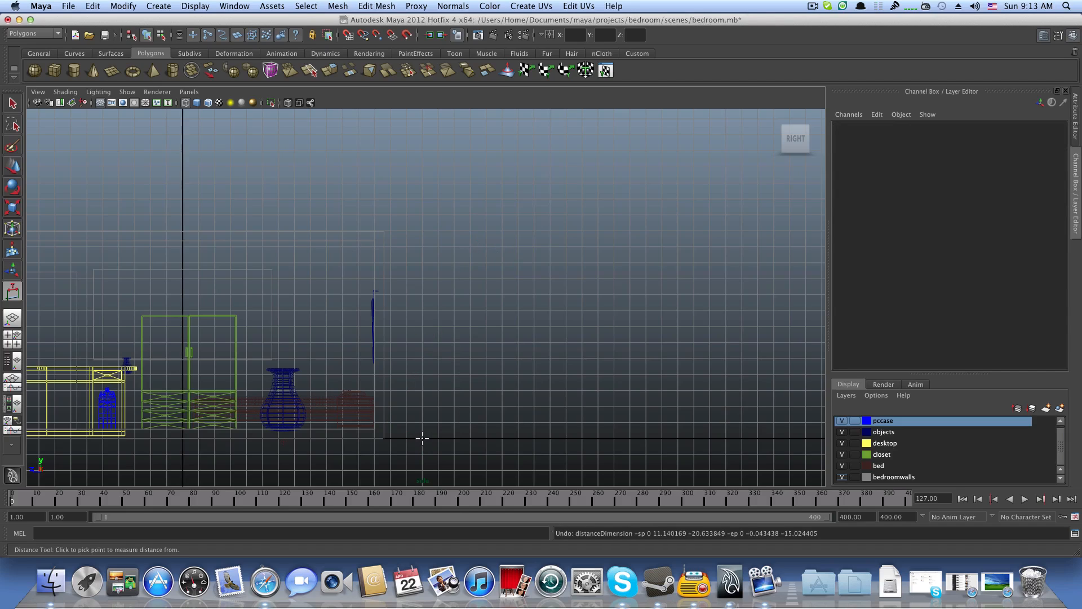
Step: Measure the room's height again from the ground line to the roof line, and return to the Select Tool with nothing selected
click(423, 438)
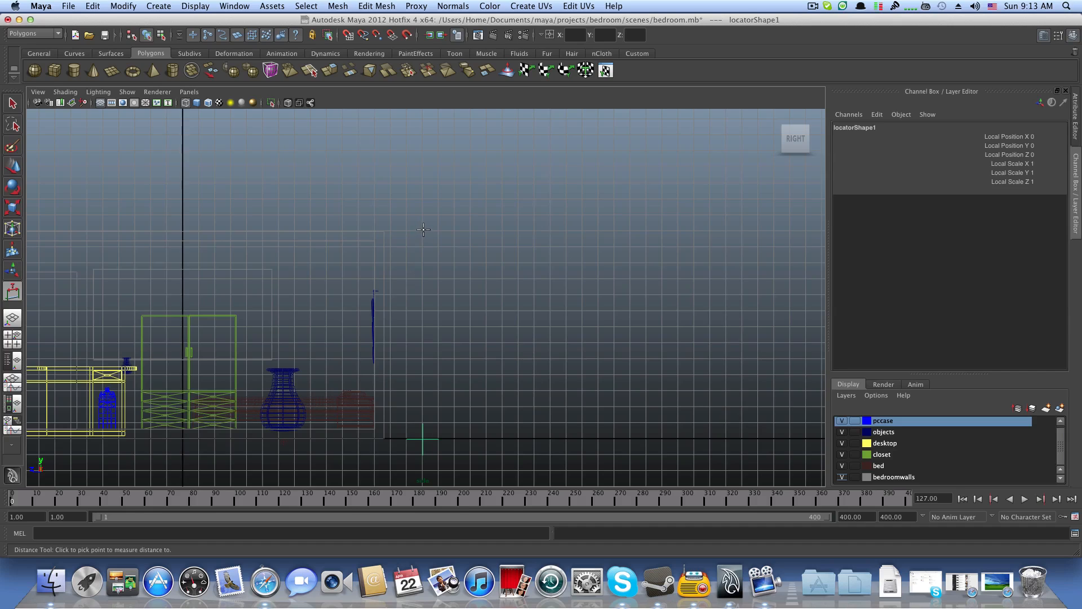
click(422, 231)
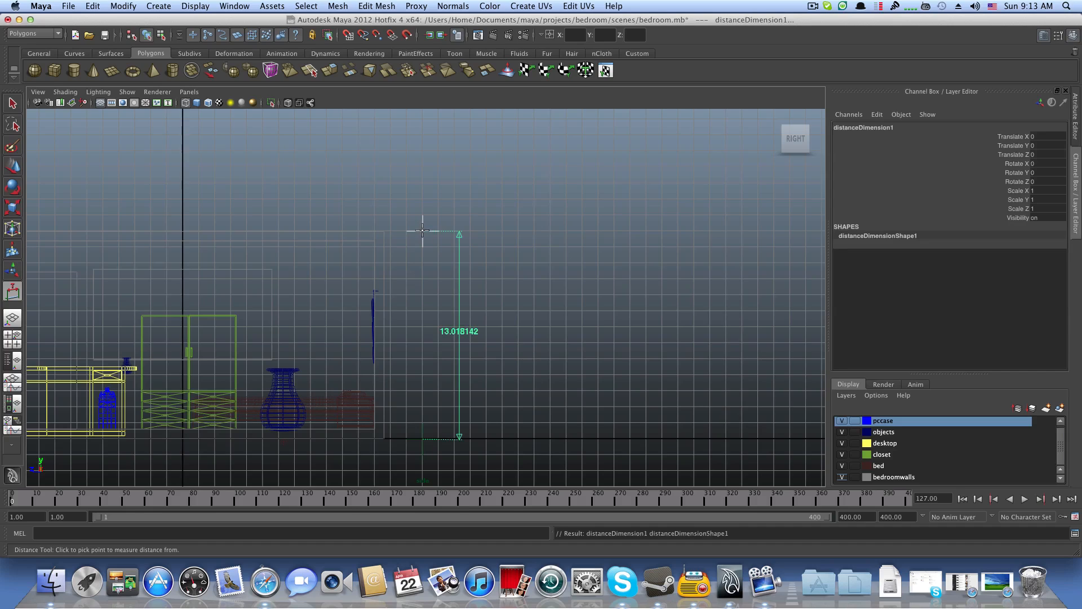
key(q)
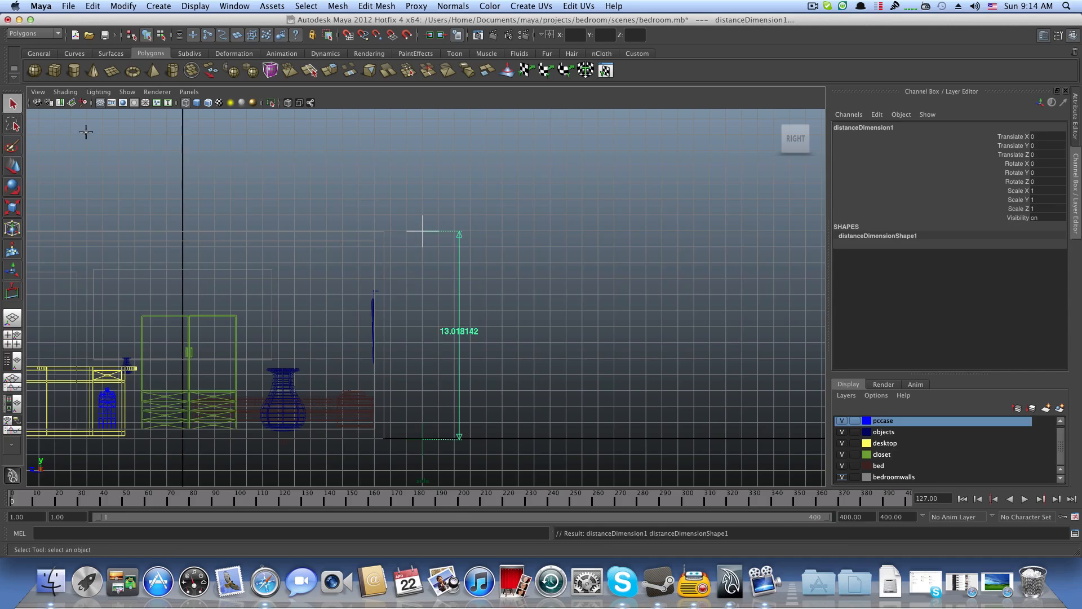
click(239, 193)
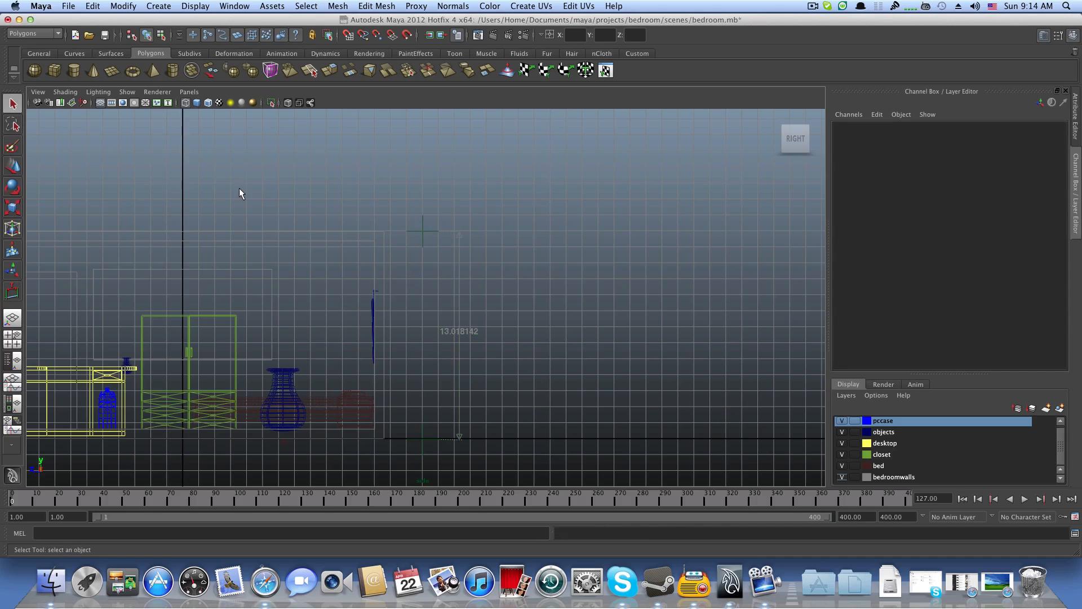
double_click(12, 103)
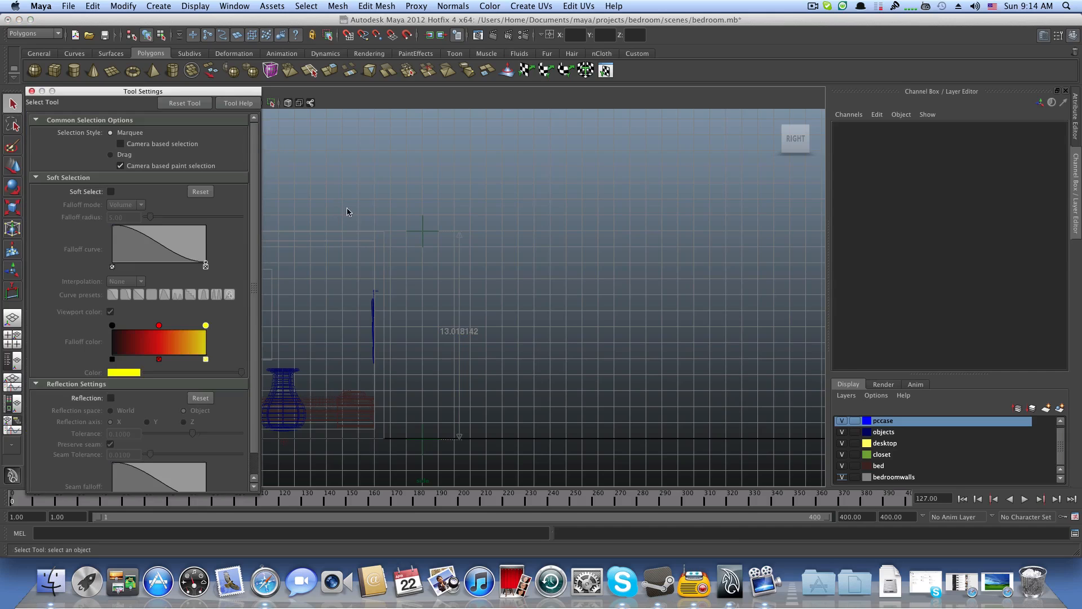
click(32, 90)
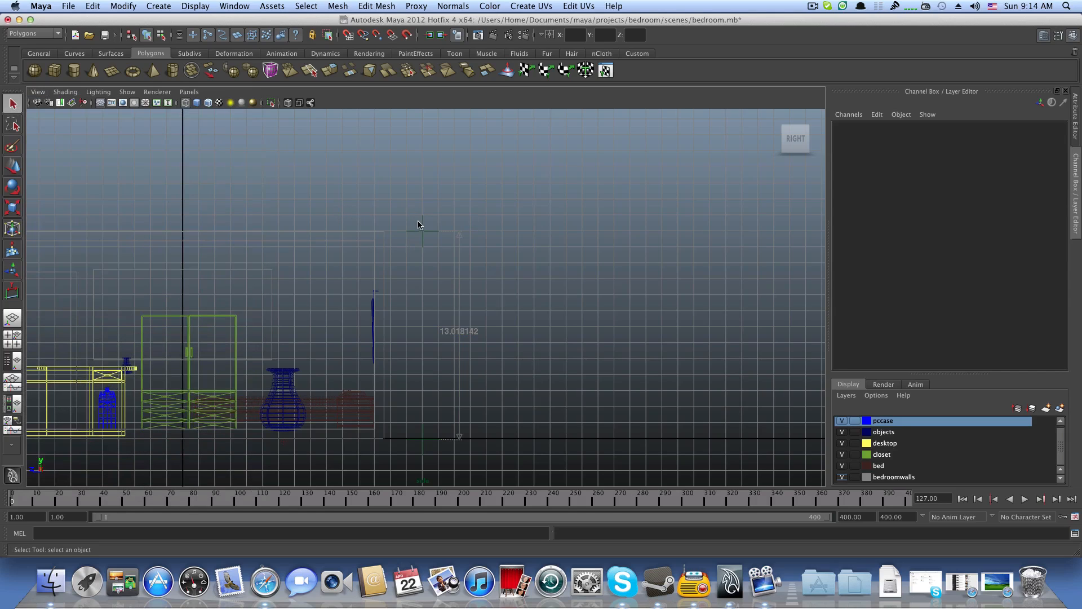
Step: Select the height measurement with its upper locator and examine its transform, start point and end point attributes
click(424, 243)
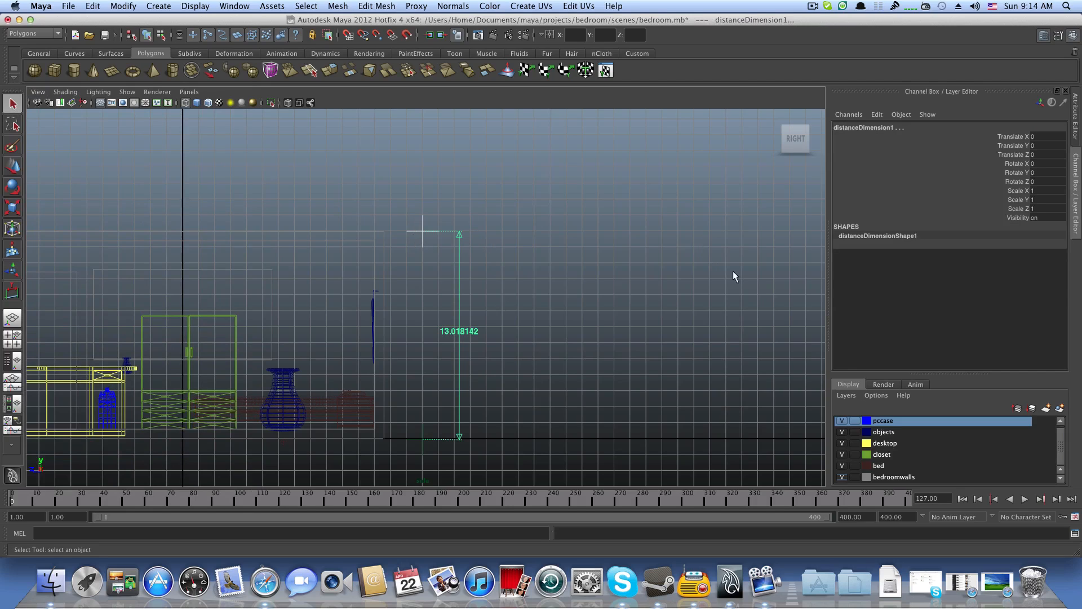
click(1044, 35)
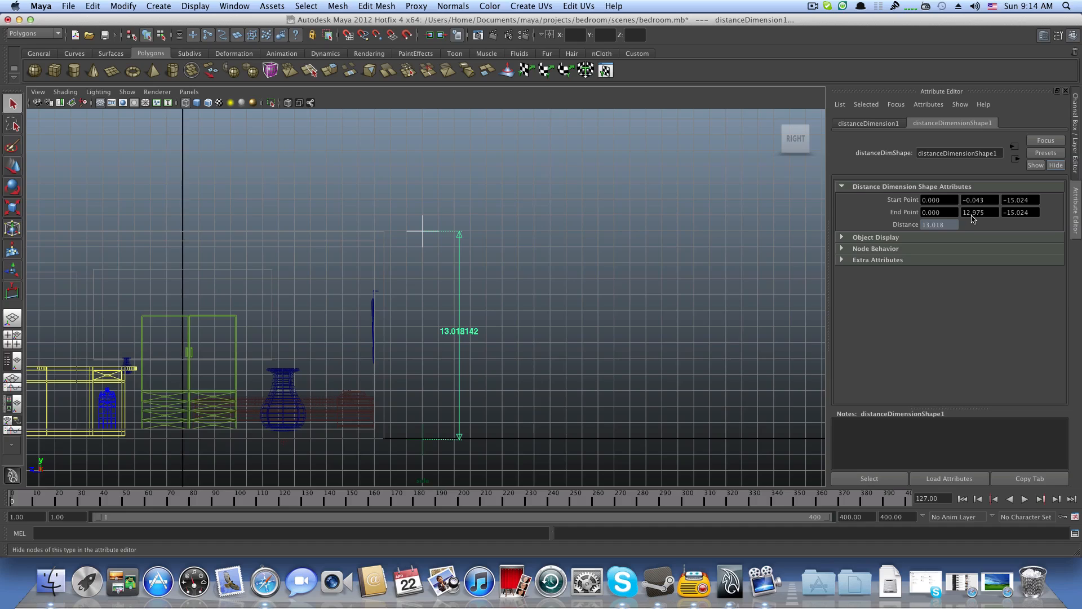
click(894, 122)
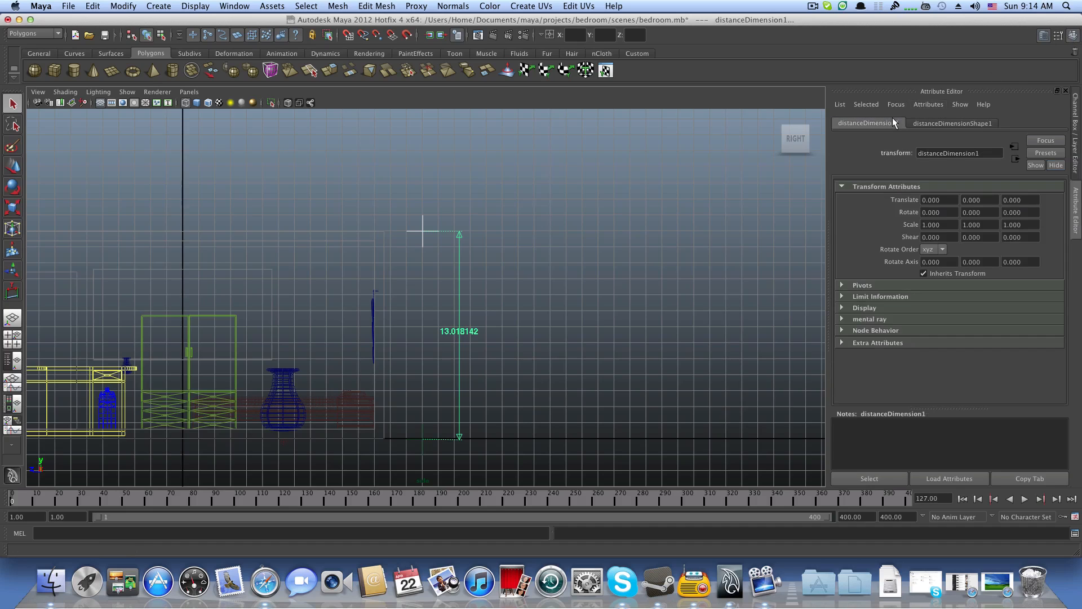
click(1075, 35)
click(1074, 35)
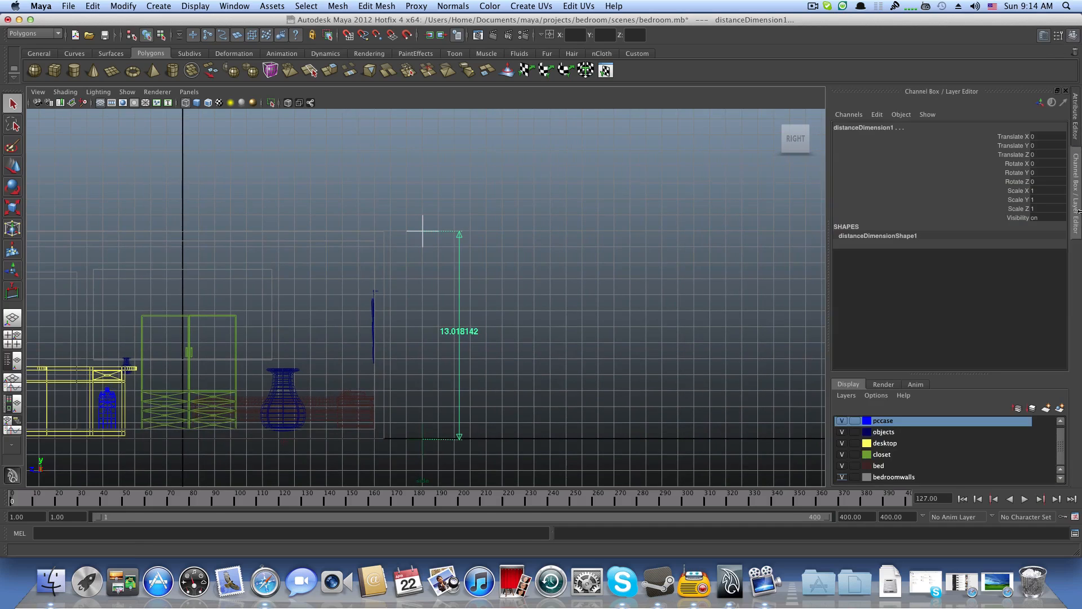
click(1045, 35)
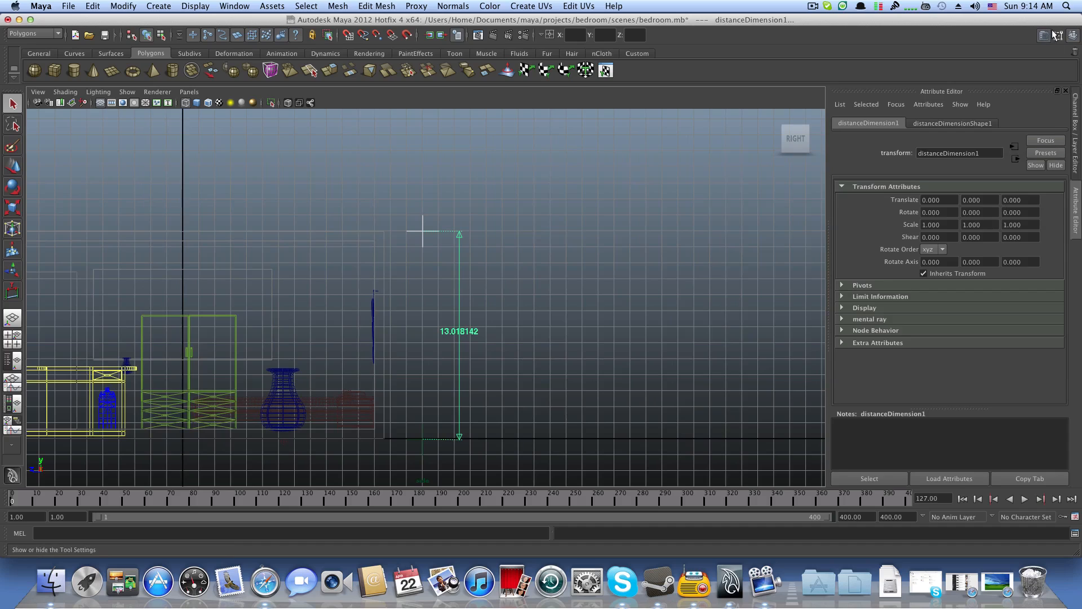
click(977, 123)
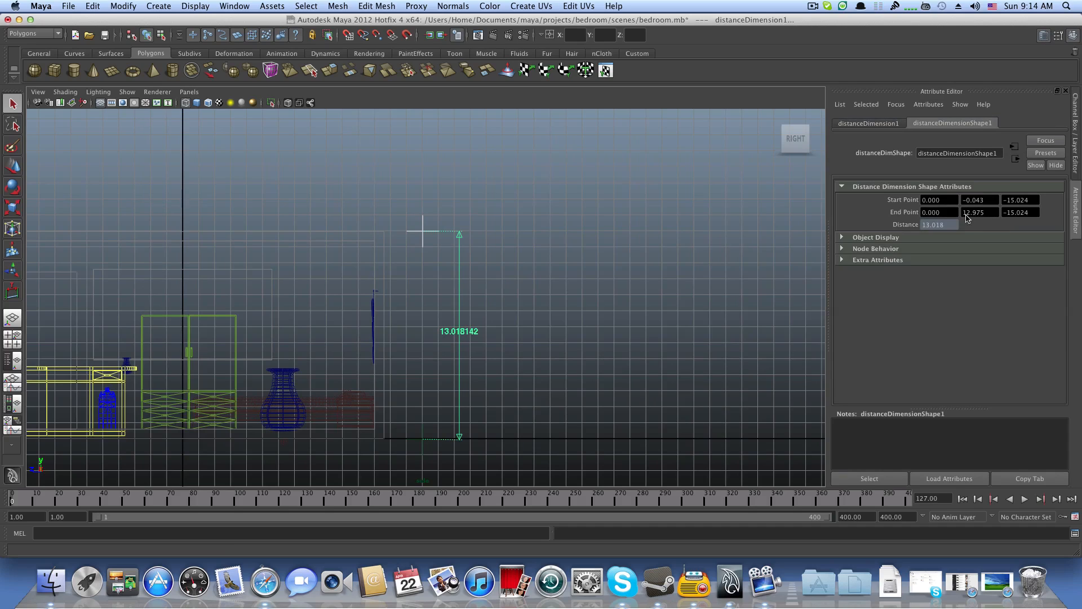
click(990, 217)
double_click(989, 216)
Step: Select only the upper locator of the height measurement and set its Translate Y to 300
click(416, 239)
click(423, 235)
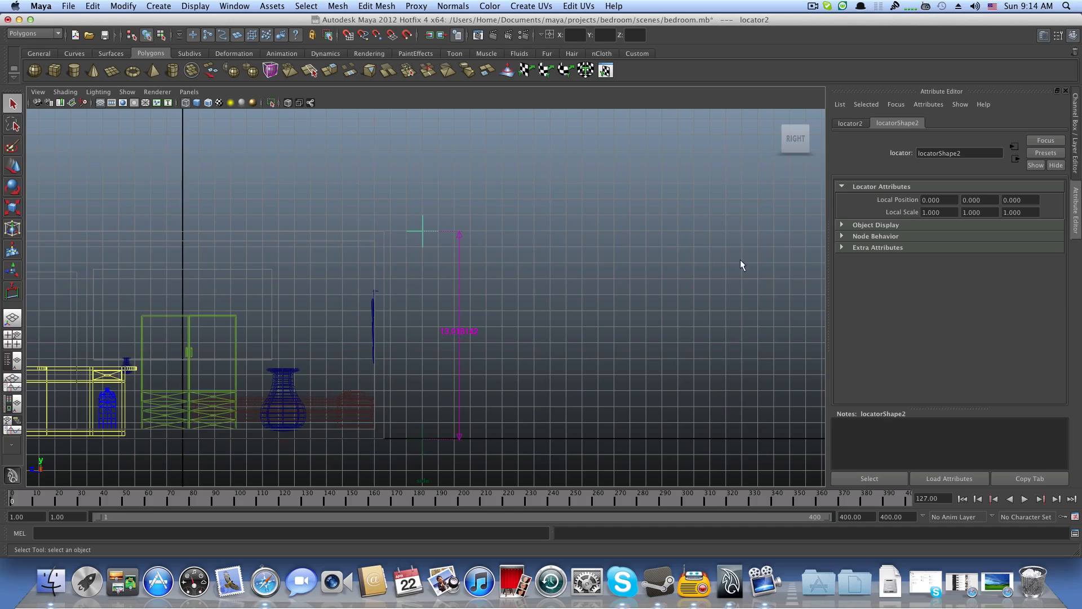
click(850, 123)
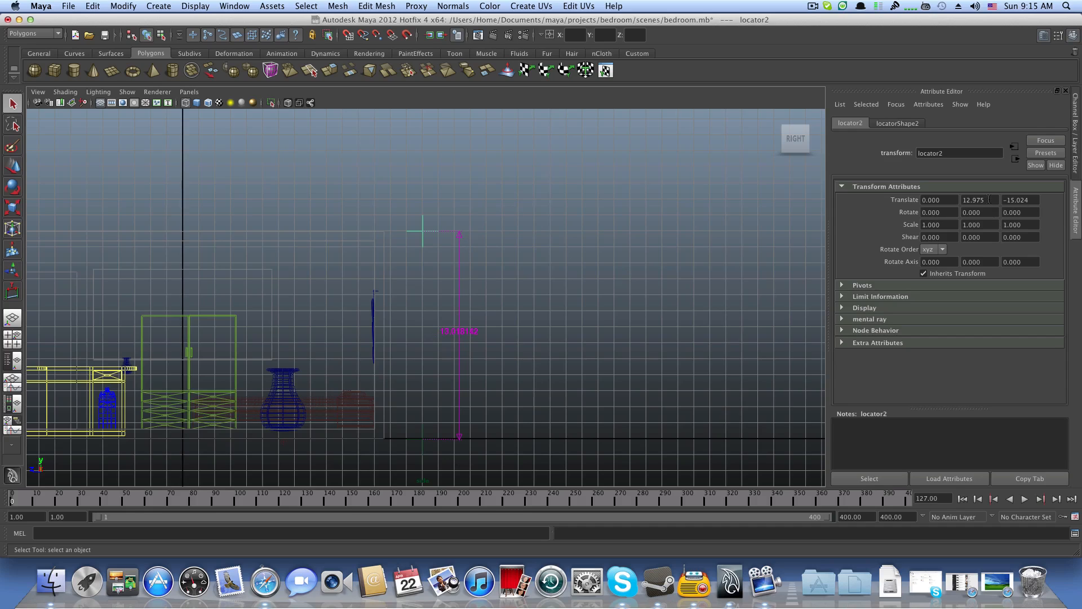
click(1073, 35)
click(1073, 35)
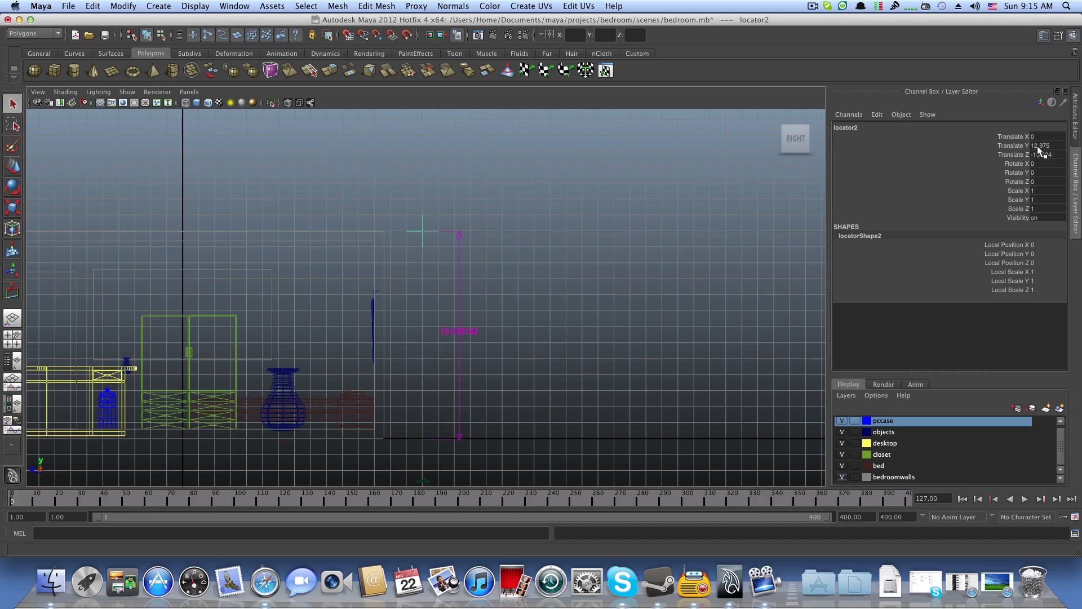
double_click(1055, 146)
text(300)
key(Return)
Step: Compare the extended height measurement with the size of the bedroom in the right side view
scroll(551, 314, down, 10)
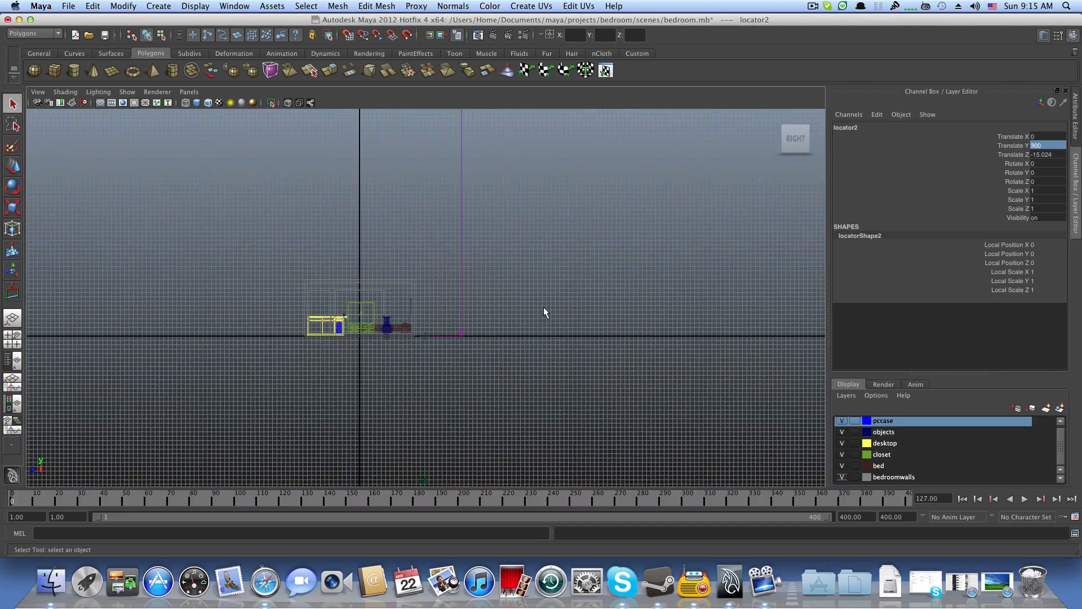
scroll(542, 306, down, 10)
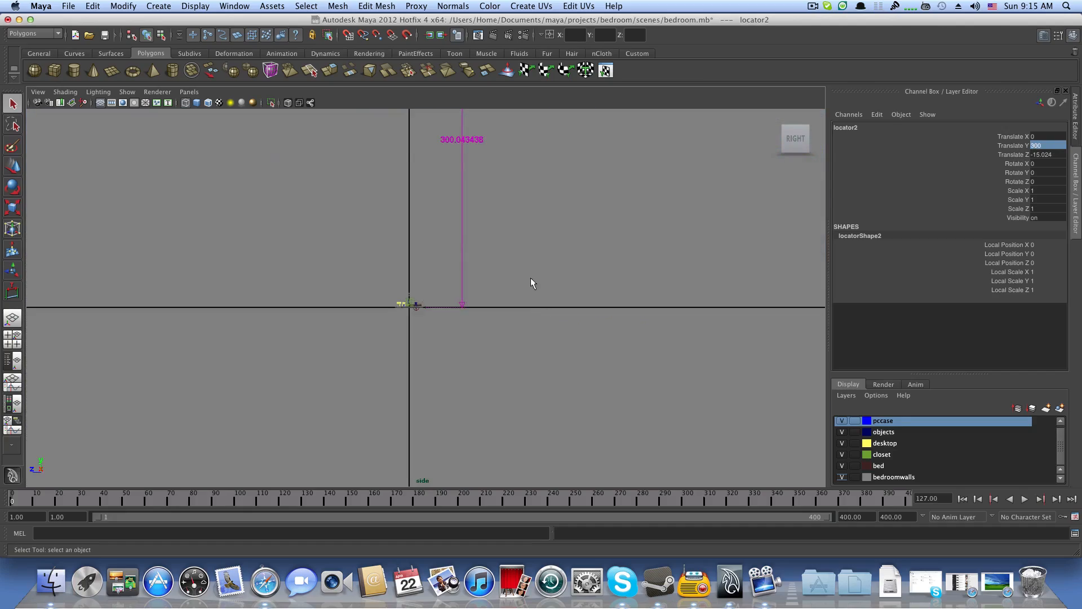
scroll(530, 279, down, 6)
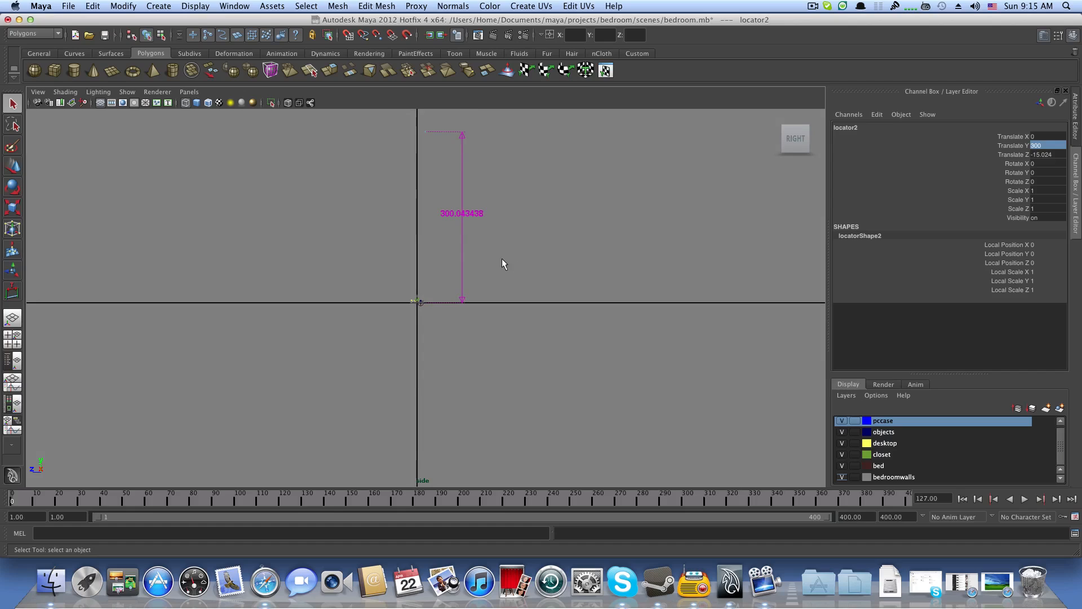
alt+middle_drag(464, 258, 495, 287)
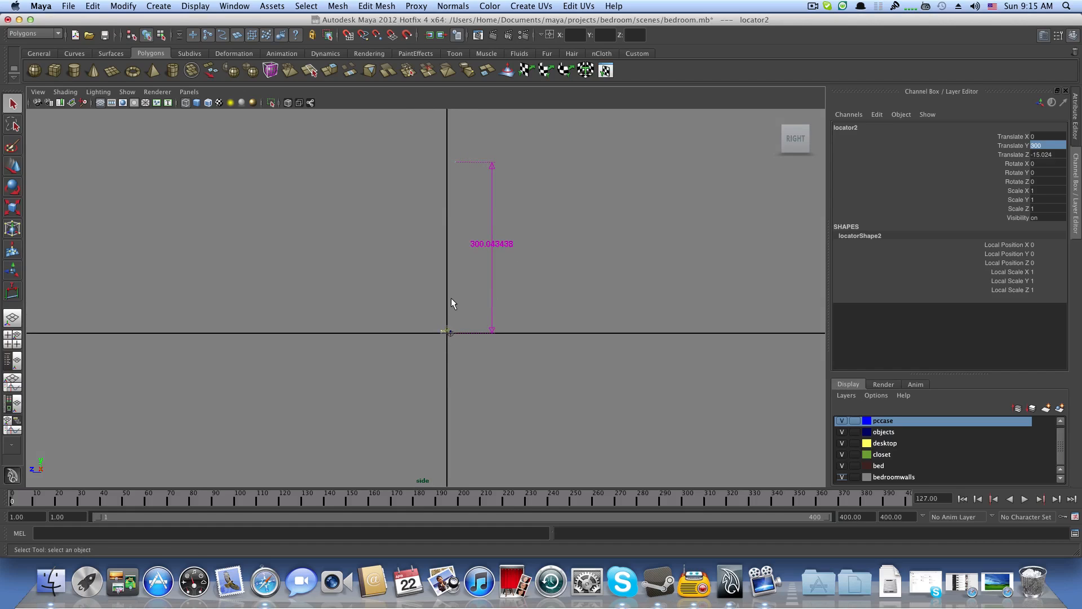
scroll(451, 298, up, 2)
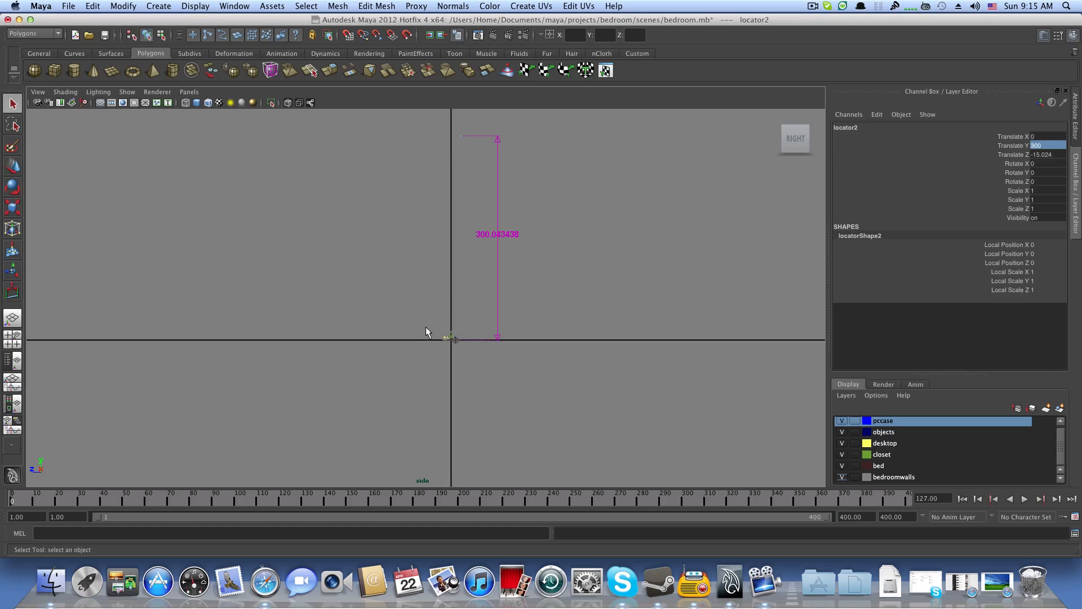
scroll(437, 399, up, 6)
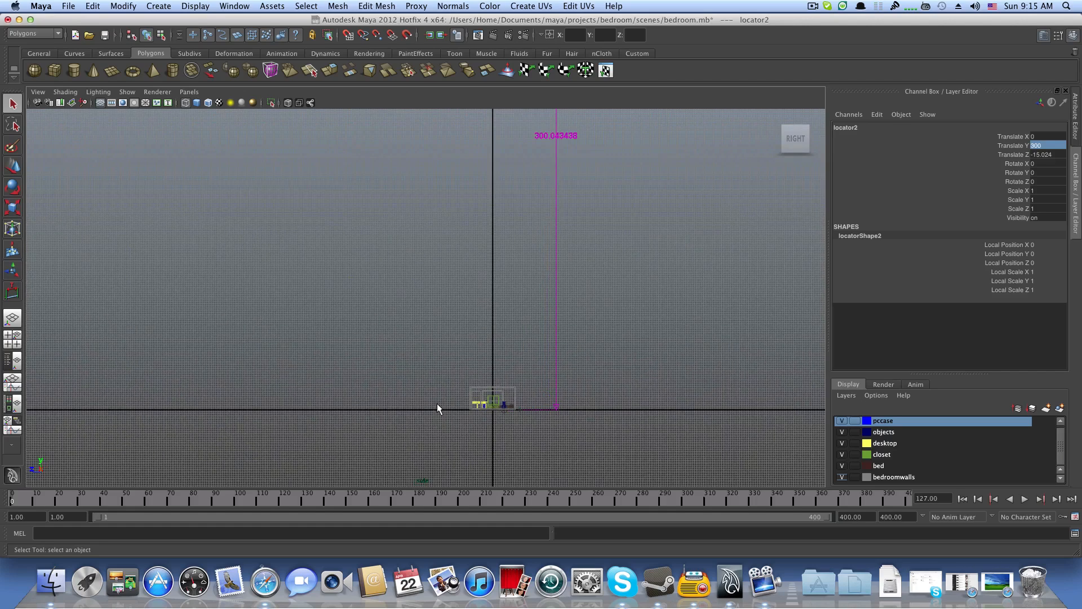
scroll(486, 396, down, 6)
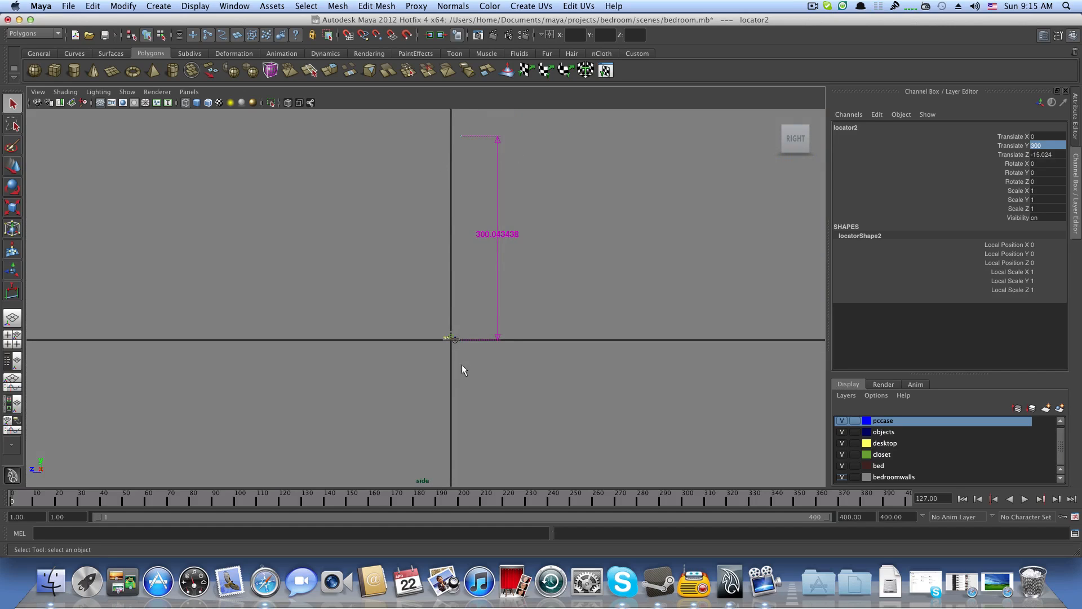
scroll(461, 365, up, 2)
scroll(467, 386, up, 3)
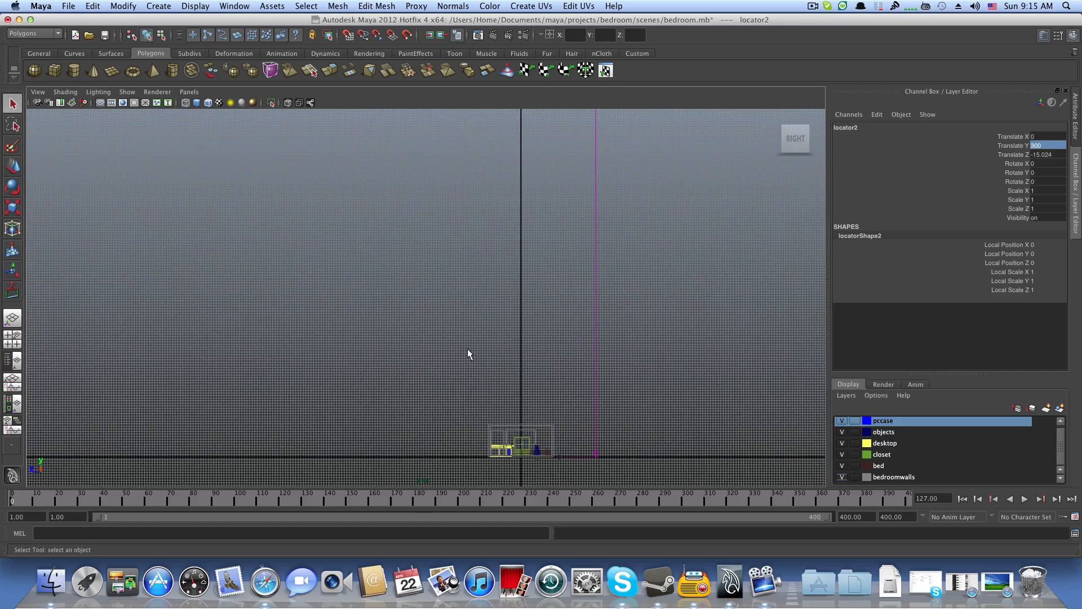
alt+middle_drag(468, 351, 388, 242)
mouse_move(487, 377)
mouse_down()
mouse_move(501, 377)
mouse_move(488, 371)
mouse_up()
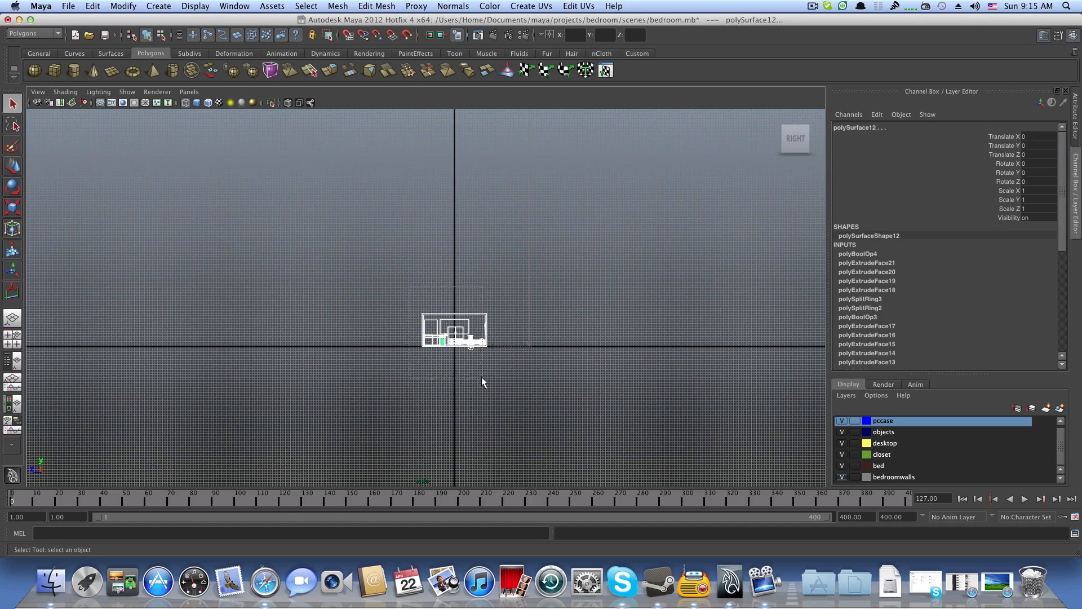
scroll(483, 382, up, 4)
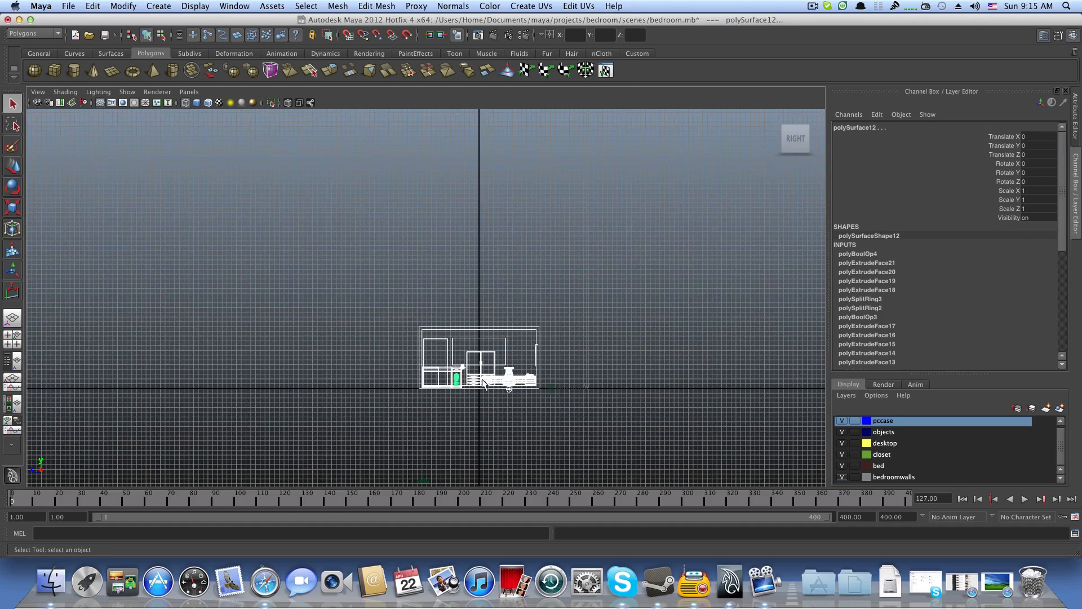
scroll(483, 382, up, 2)
alt+middle_drag(483, 382, 456, 352)
scroll(399, 319, up, 2)
scroll(399, 319, up, 2)
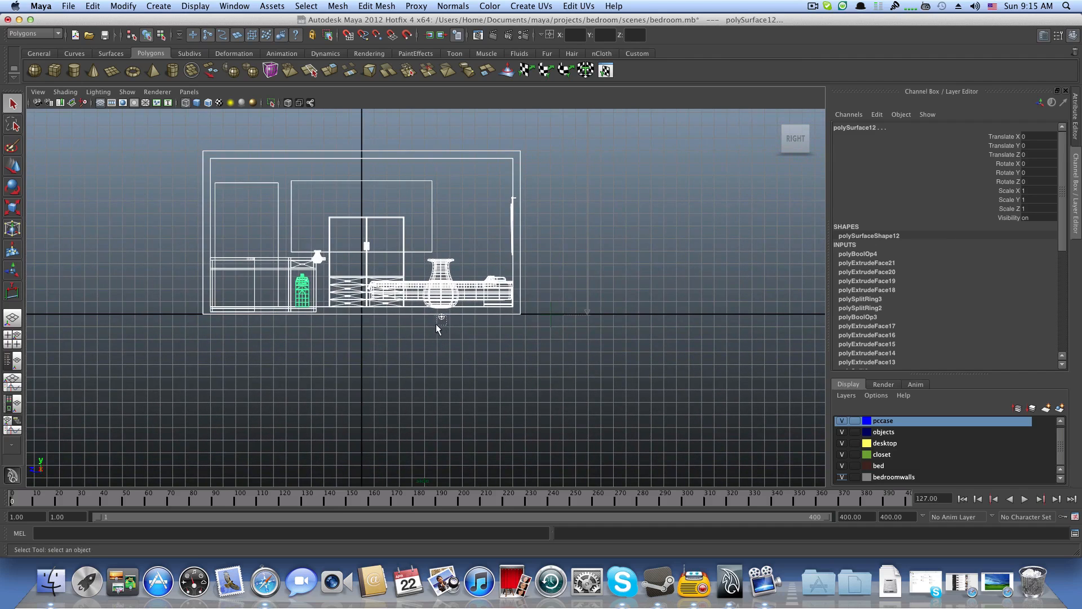
click(437, 325)
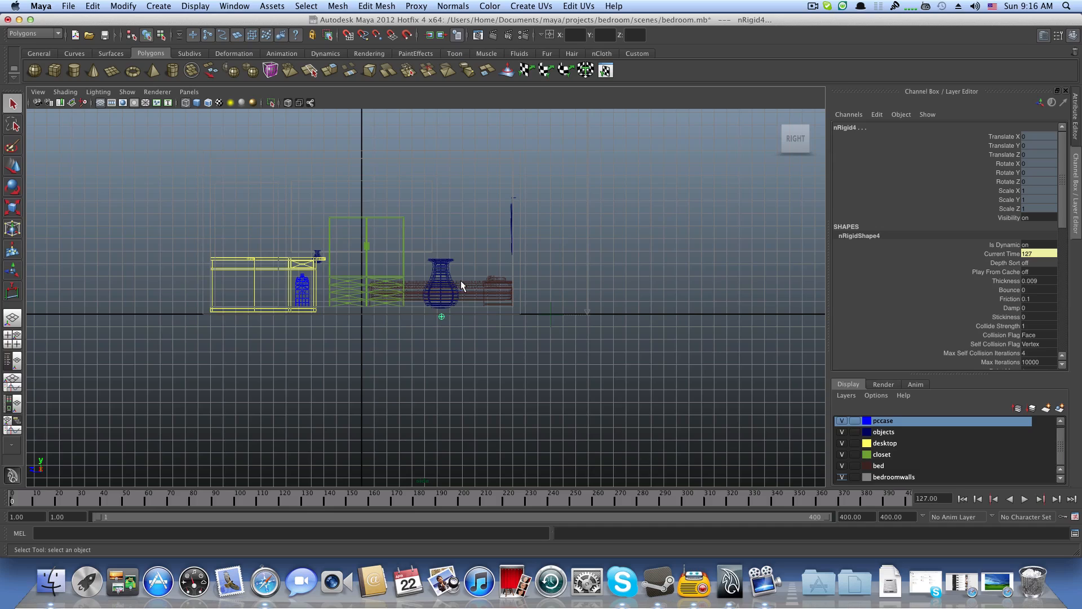
click(435, 314)
scroll(435, 314, down, 4)
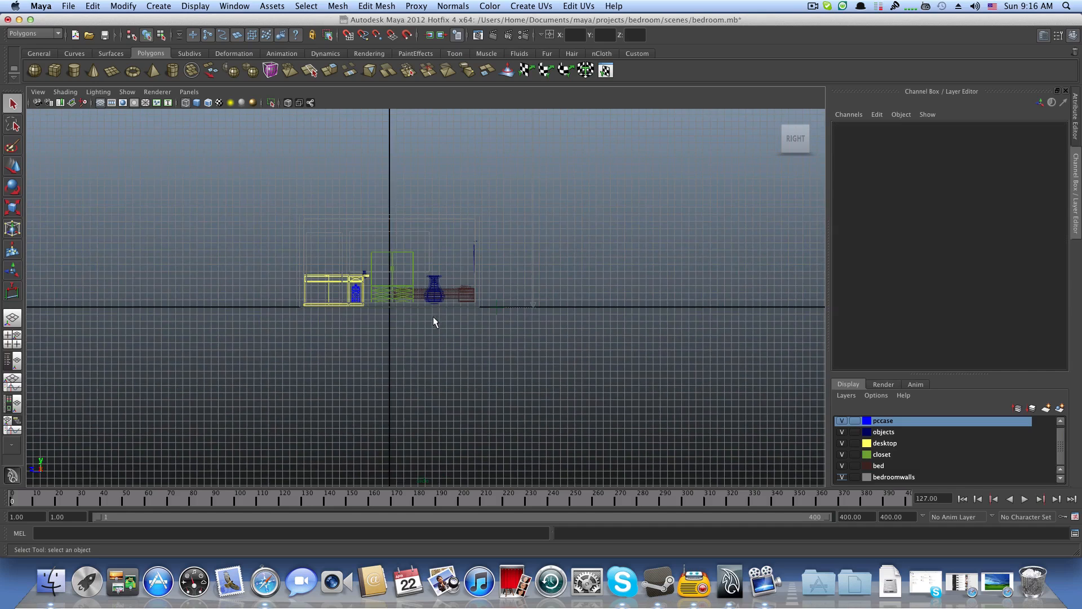
Step: Select all the bedroom objects at their parent level and combine them into one group
drag(266, 208, 479, 342)
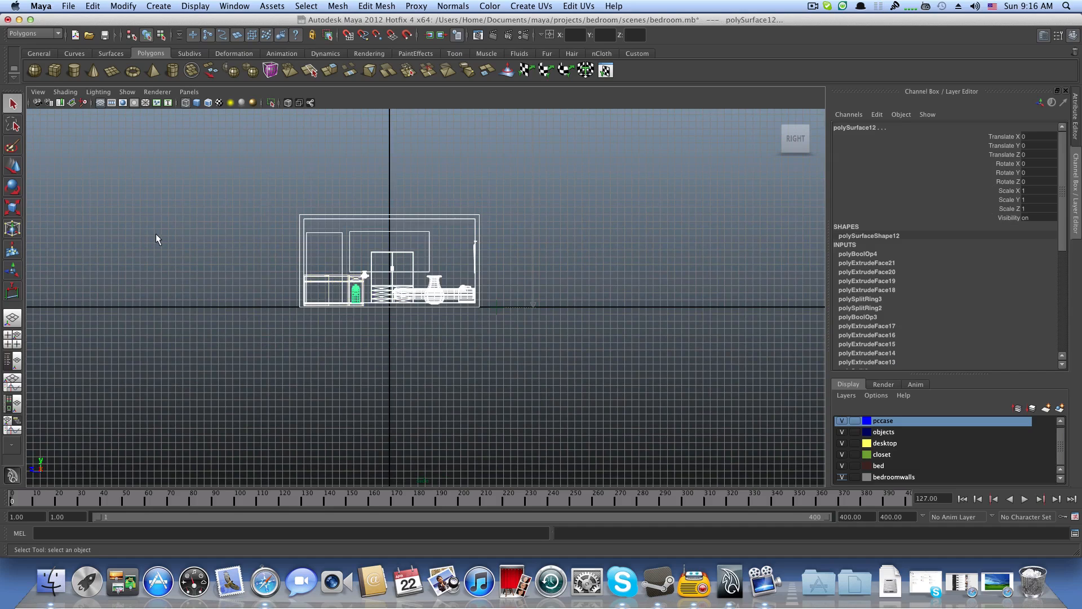
key(Up)
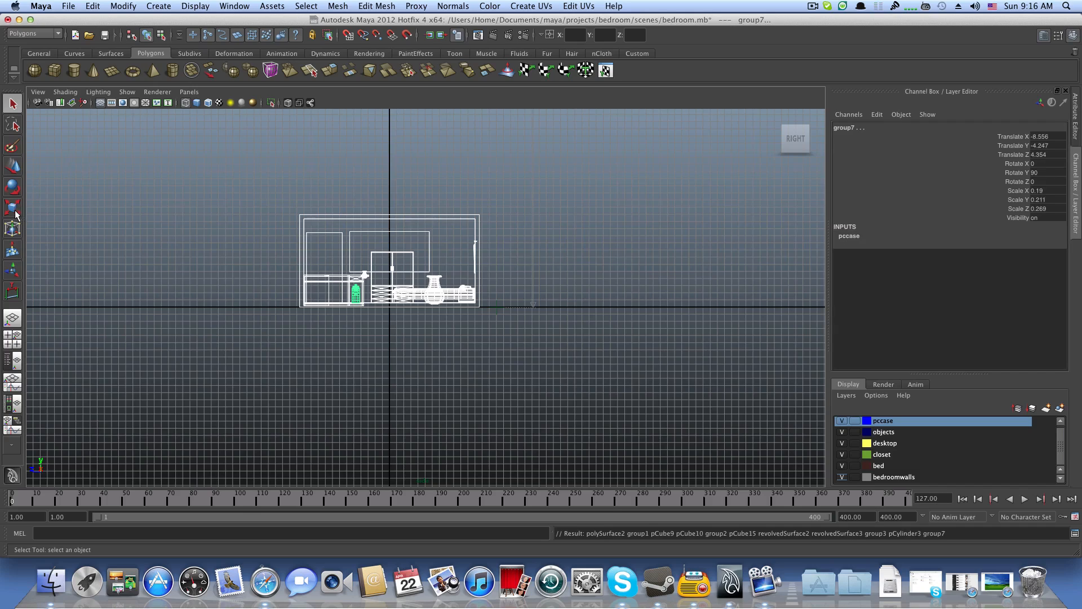
click(41, 52)
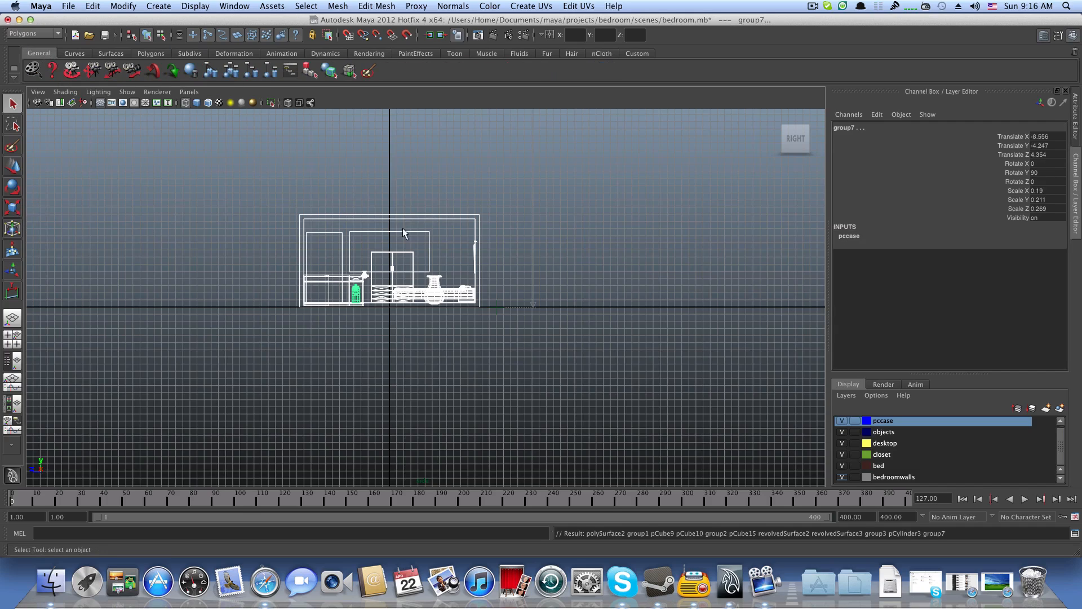
click(210, 71)
Step: Hide the grid in the right side view so the bedroom group and height measurement are easier to compare
scroll(322, 242, down, 3)
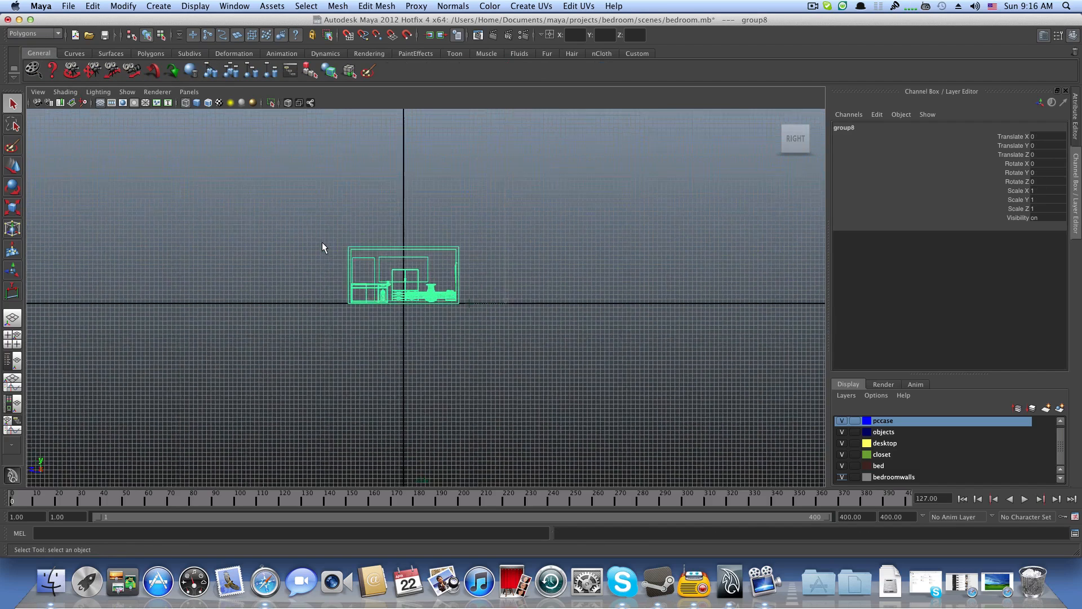
scroll(323, 243, down, 2)
scroll(323, 242, up, 3)
alt+middle_drag(553, 295, 538, 394)
scroll(506, 239, down, 2)
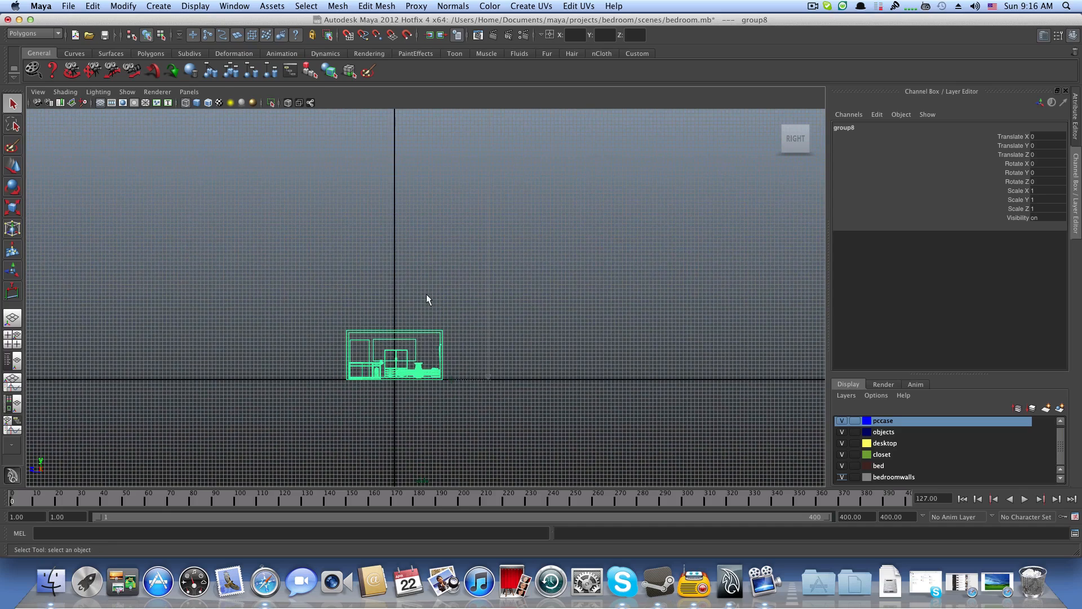
scroll(426, 299, down, 2)
alt+middle_drag(435, 356, 443, 350)
alt+middle_drag(472, 221, 486, 299)
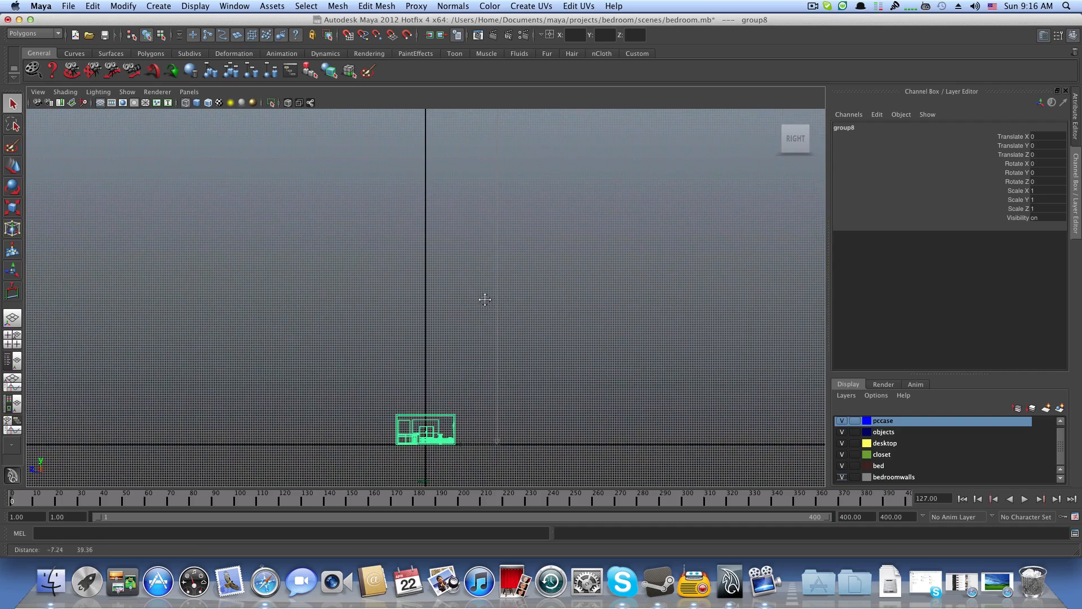
click(128, 92)
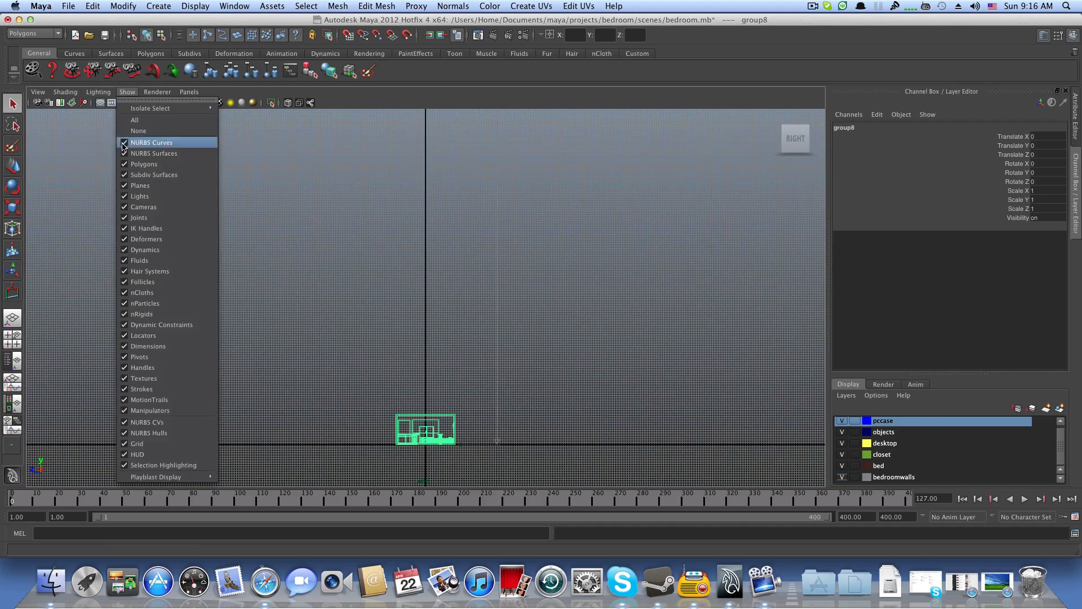
click(137, 444)
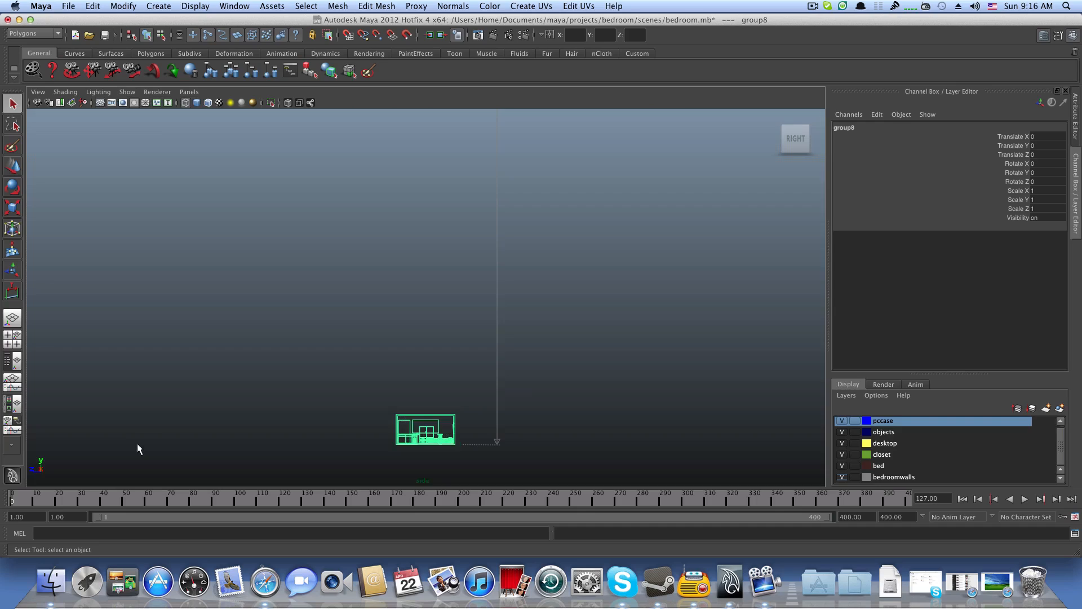
Step: Scale the bedroom group up uniformly to about 22.8 so its roof approaches the top of the height measurement
scroll(434, 238, down, 5)
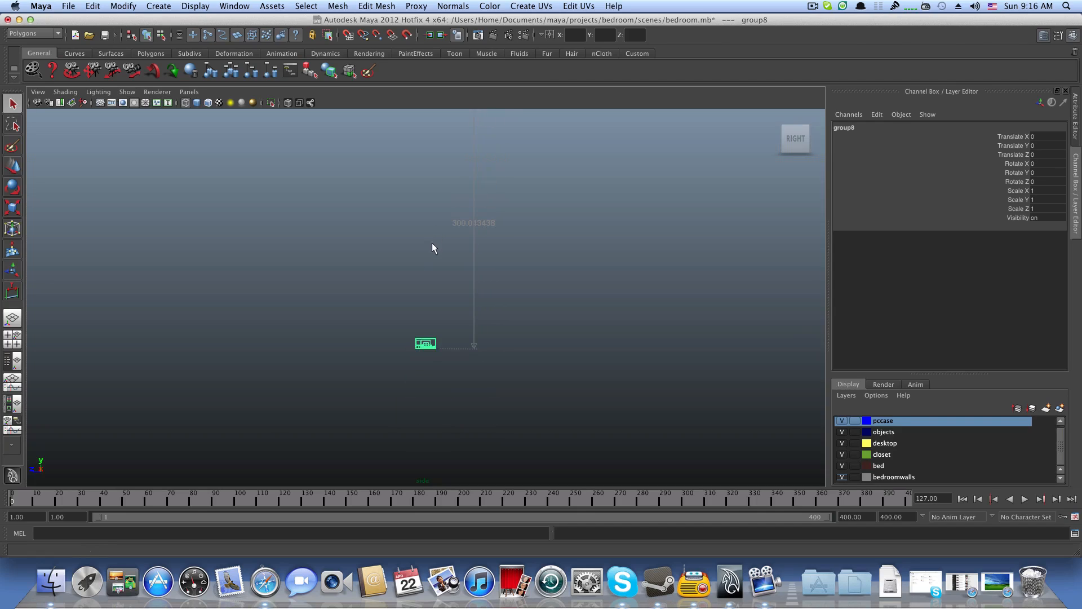
scroll(372, 291, up, 1)
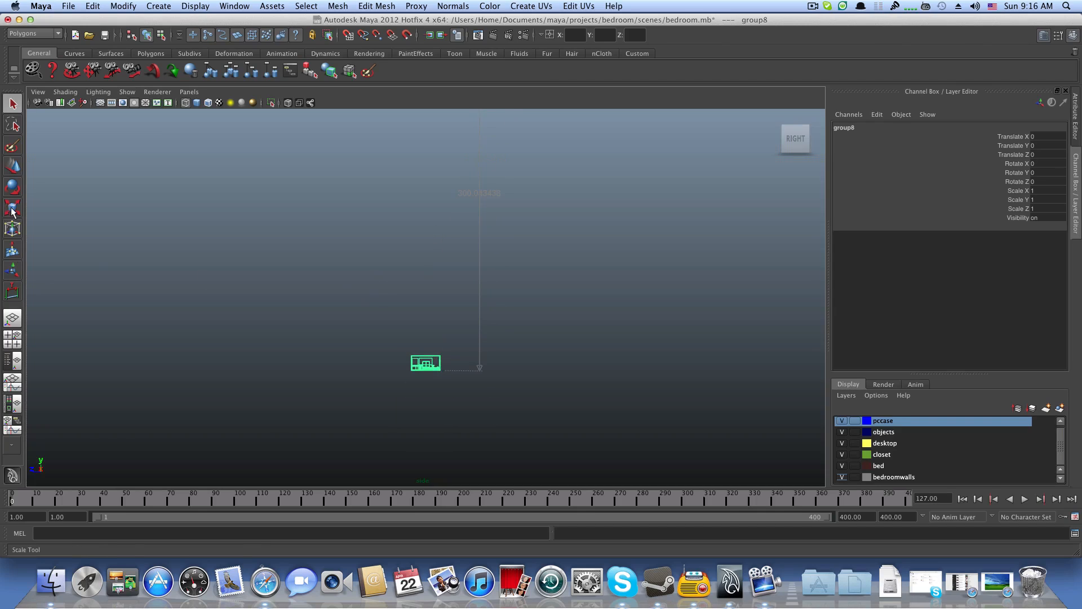
key(r)
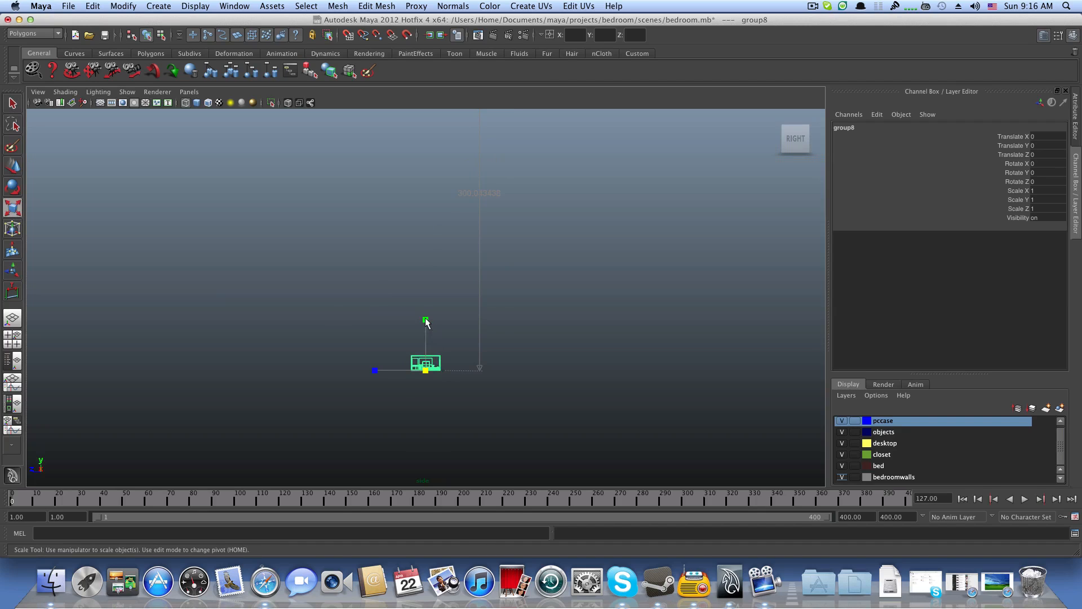
drag(424, 367, 539, 382)
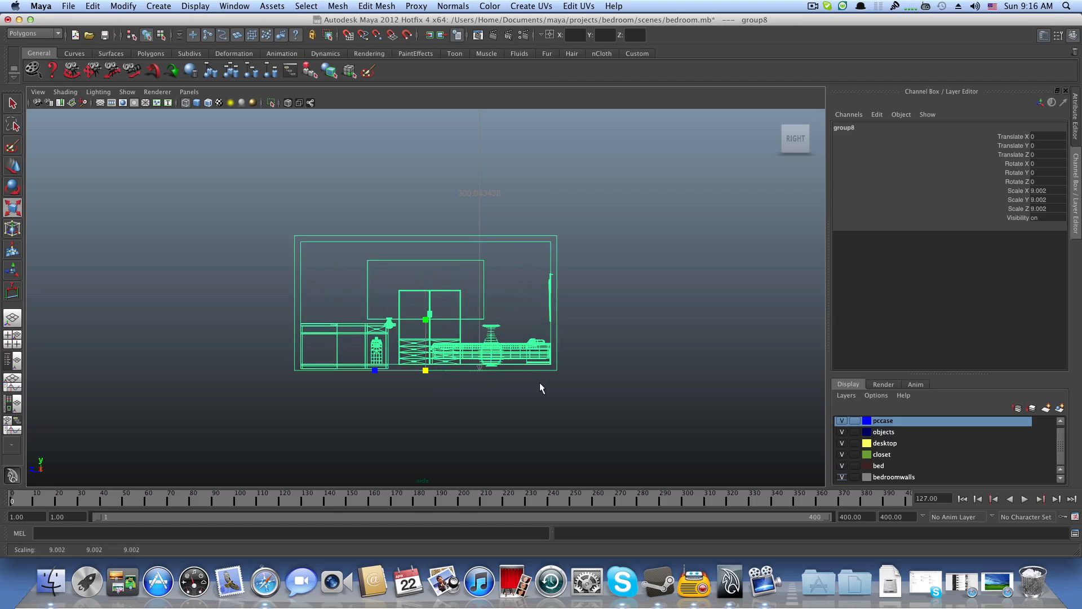
drag(426, 371, 468, 386)
drag(425, 351, 423, 389)
scroll(423, 389, down, 2)
scroll(423, 388, up, 2)
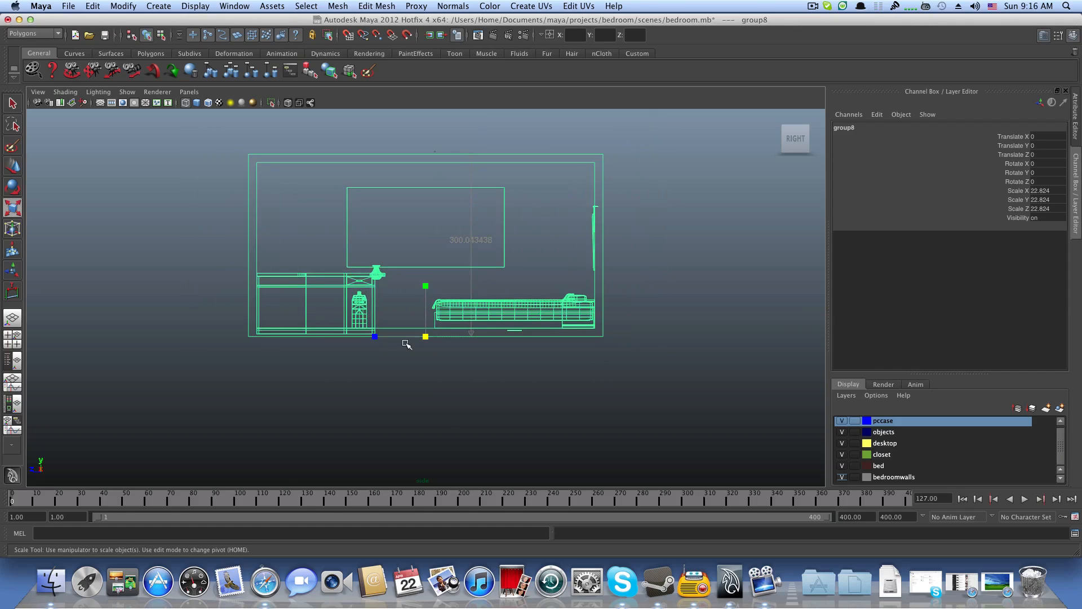
Step: Fine-tune the bedroom group's uniform scale to match the 300-unit height measurement, and clear the selection
mouse_move(429, 337)
mouse_down()
mouse_move(407, 342)
mouse_move(425, 343)
mouse_up()
alt+middle_drag(425, 343, 401, 398)
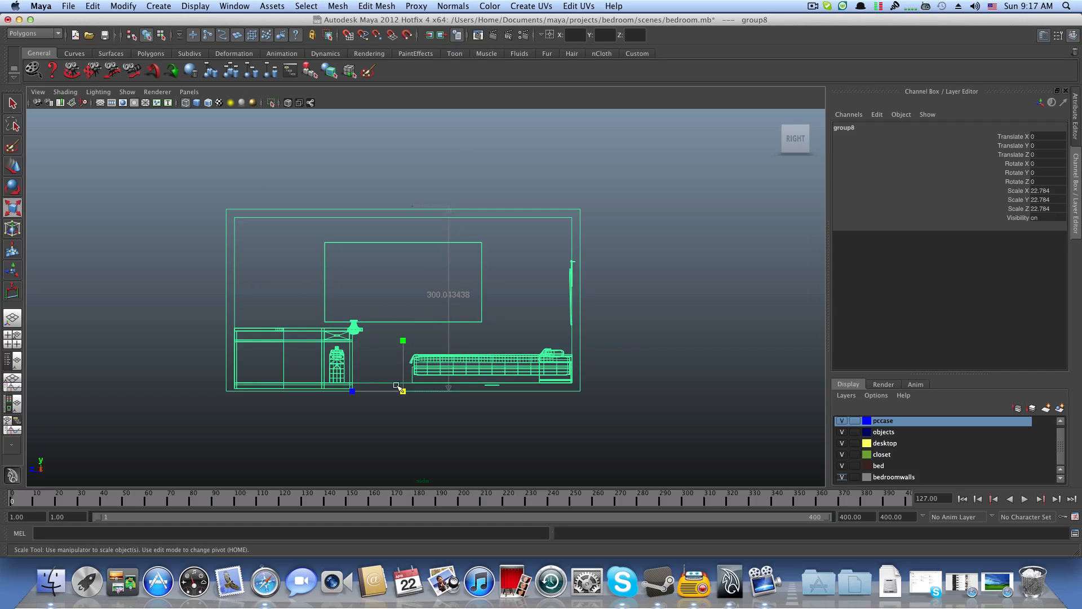
drag(402, 391, 406, 393)
click(363, 430)
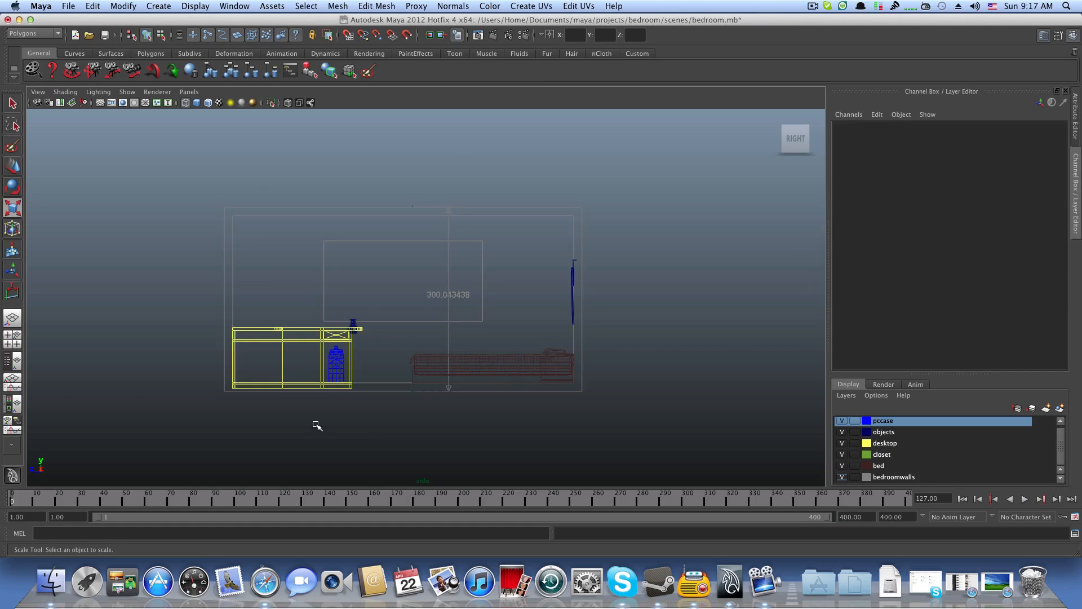
Step: Switch to the perspective view and examine how the desk and PC case sit on the floor of the scaled bedroom
key(space)
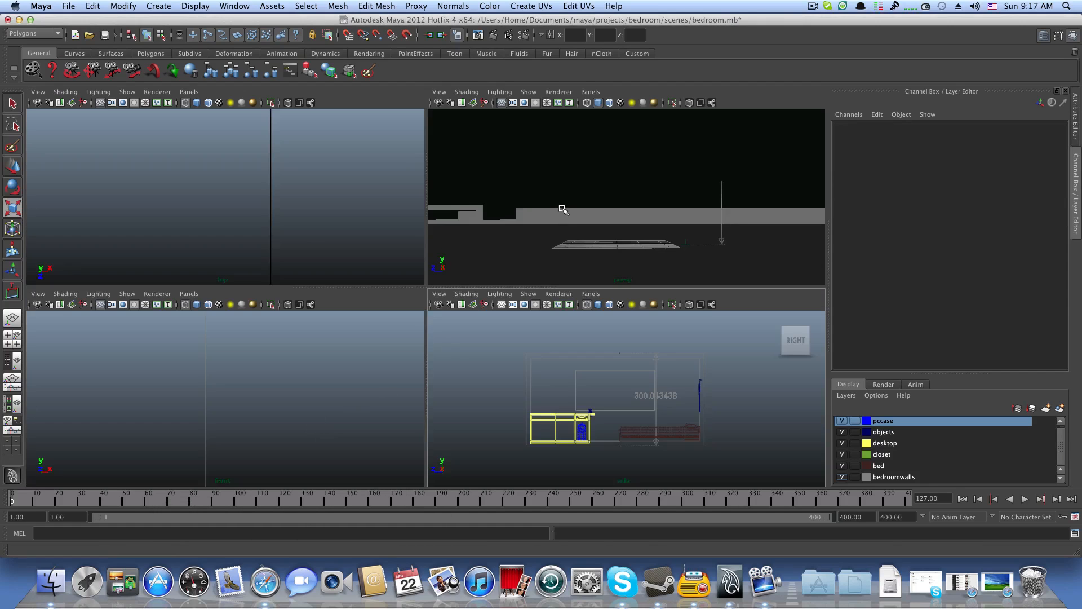
key(space)
scroll(547, 256, down, 8)
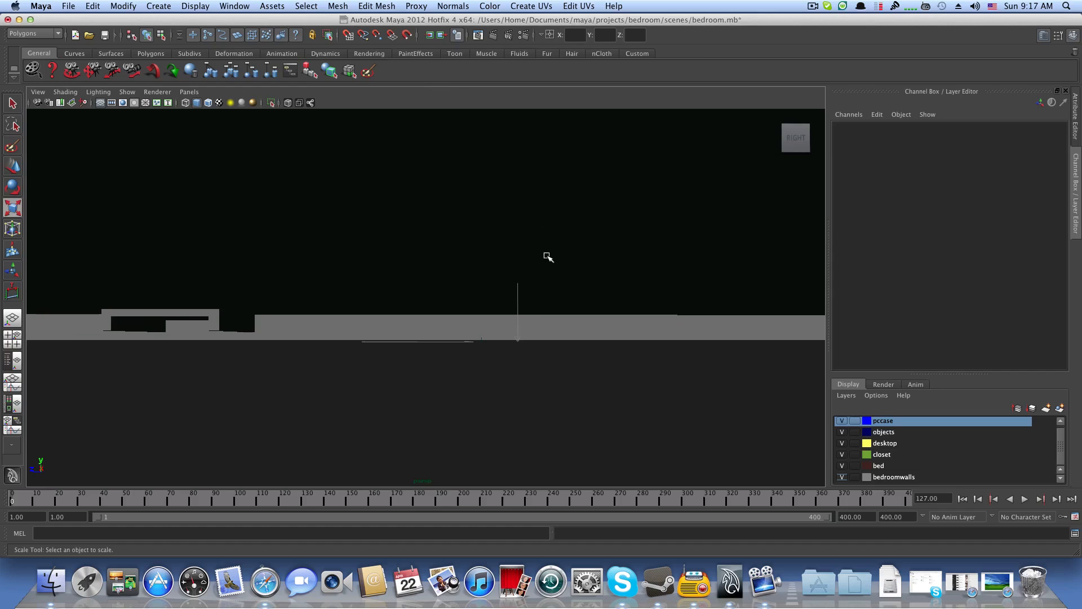
scroll(547, 255, down, 3)
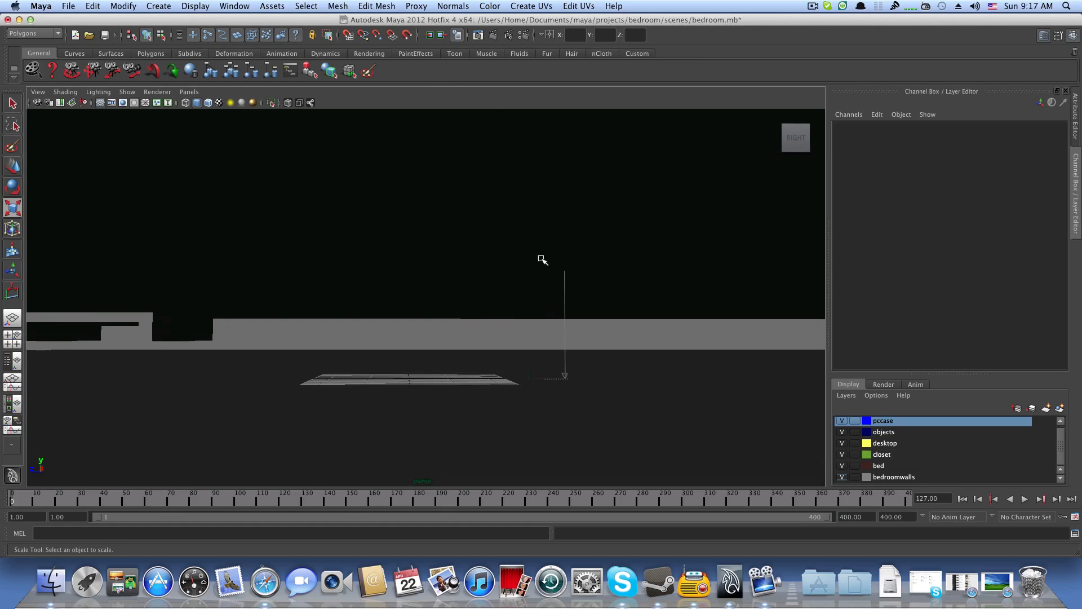
alt+drag(543, 259, 449, 263)
alt+middle_drag(449, 264, 577, 258)
scroll(403, 239, up, 5)
scroll(403, 239, up, 3)
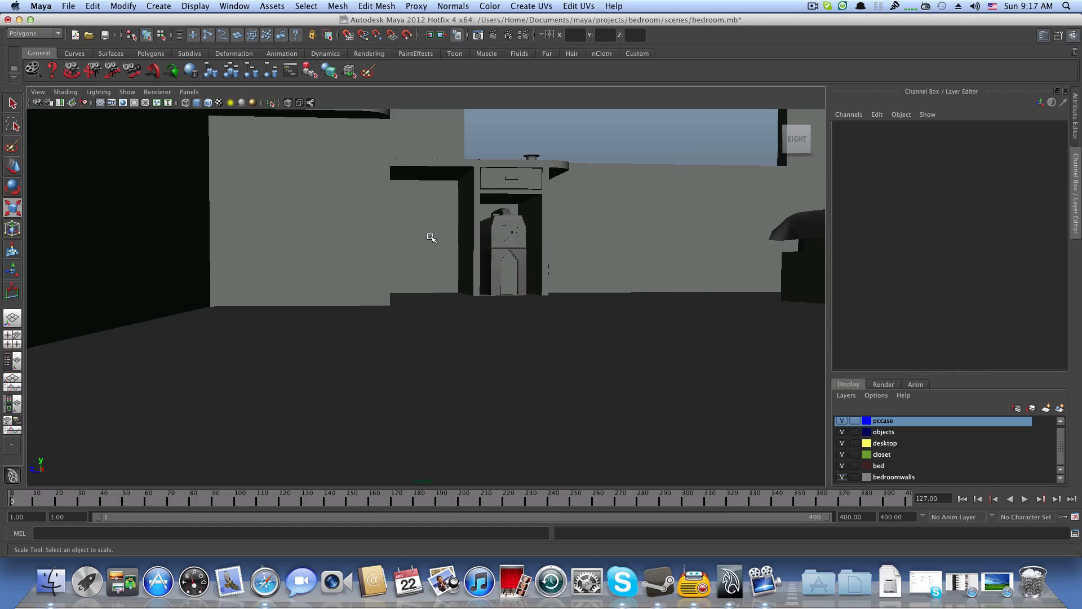
alt+middle_drag(432, 237, 393, 310)
alt+middle_drag(404, 198, 394, 246)
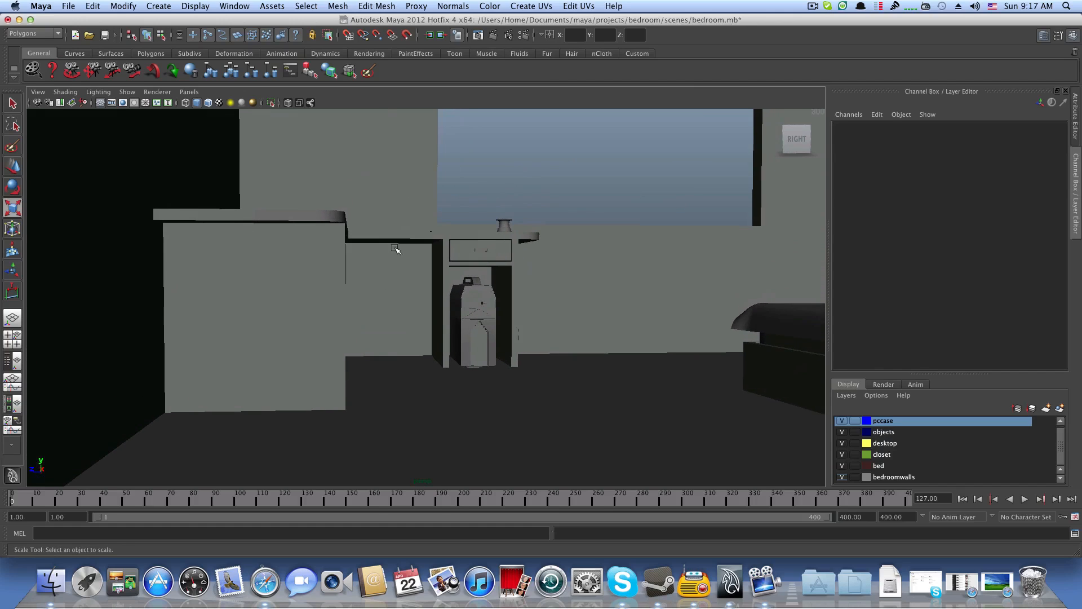
alt+middle_drag(423, 433, 395, 273)
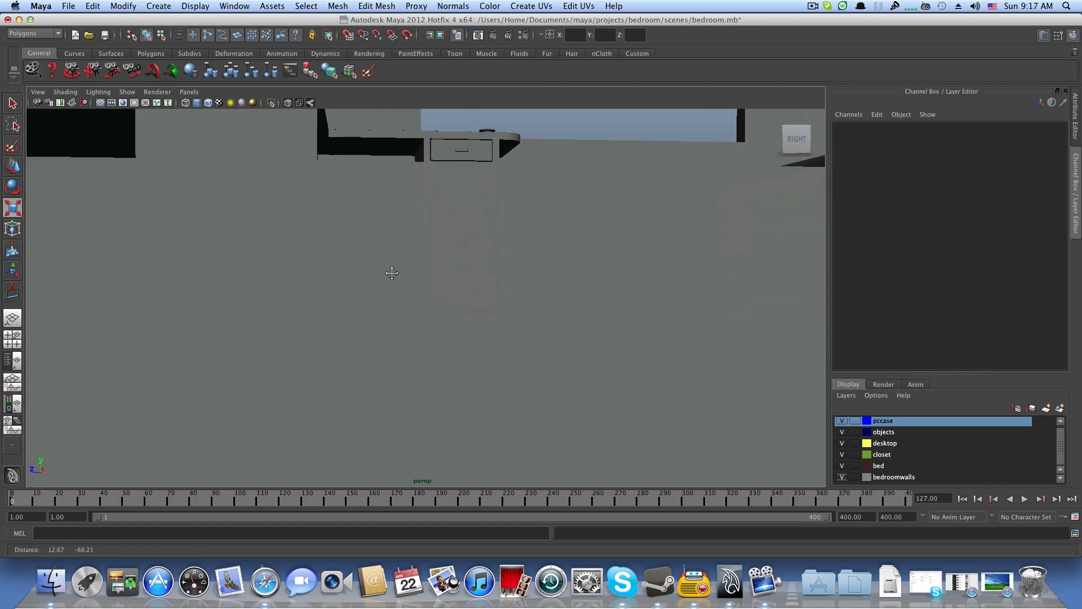
alt+drag(394, 285, 393, 283)
alt+right_drag(393, 284, 373, 324)
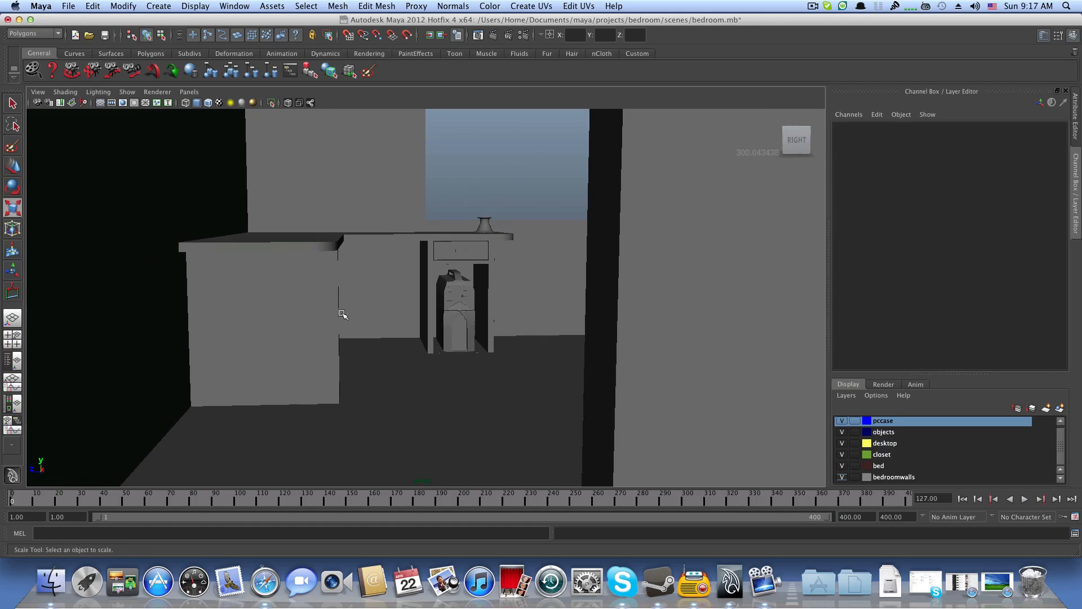
Step: Select the desk, PC case and small desktop vase together, and raise them until the vase's Translate Y is 3.205
click(302, 295)
key(r)
click(454, 297)
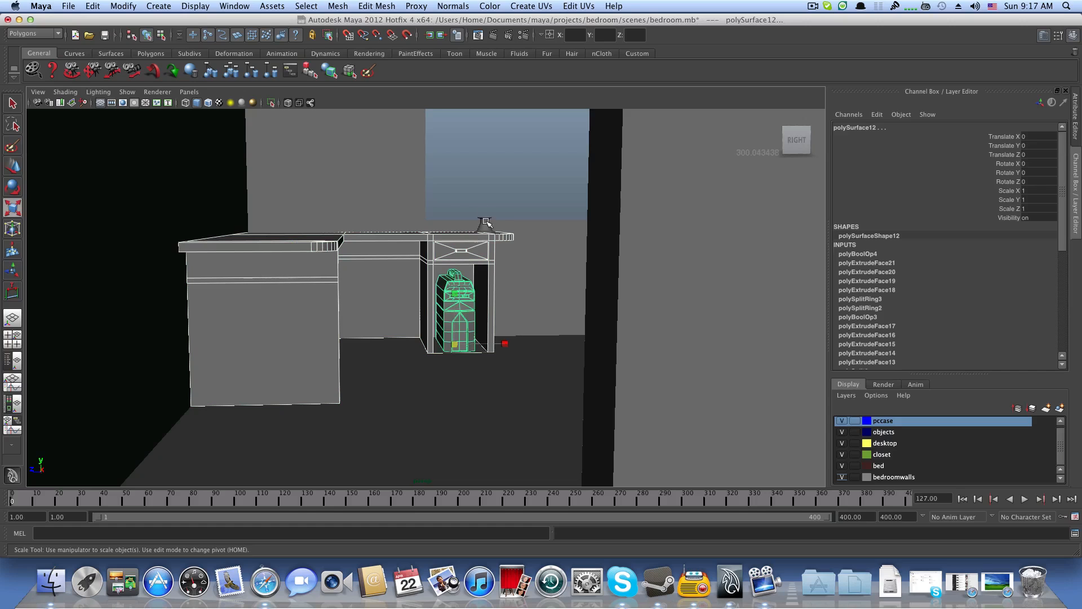
click(485, 225)
click(19, 165)
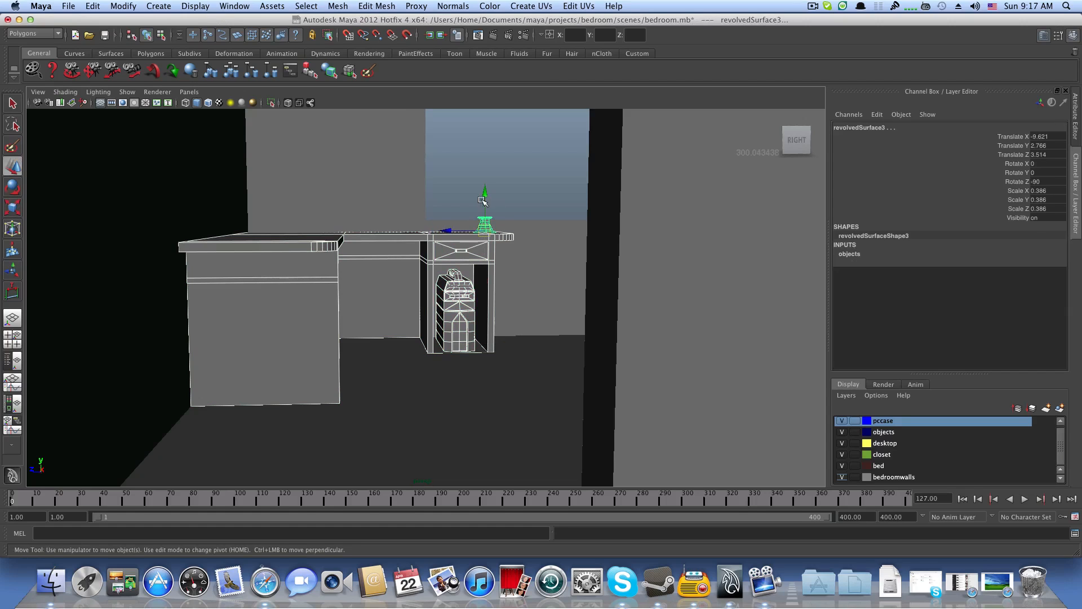
drag(485, 194, 422, 312)
Step: Adjust the height of the nightstand beside the bed to a Translate Y of 1.607
click(112, 395)
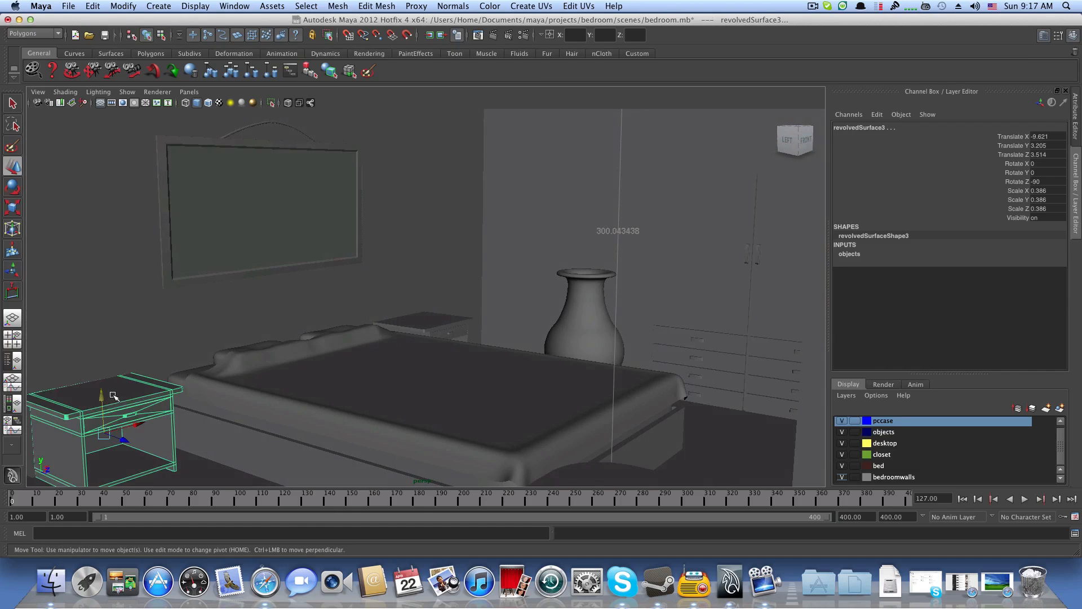
mouse_move(107, 392)
mouse_down()
mouse_move(225, 365)
mouse_move(102, 374)
mouse_move(241, 367)
mouse_move(170, 374)
mouse_move(172, 354)
mouse_move(276, 381)
mouse_move(411, 379)
mouse_move(378, 388)
mouse_move(401, 387)
mouse_move(353, 380)
mouse_move(346, 391)
mouse_up()
key(a)
alt+drag(384, 386, 343, 380)
Step: Create a directional light in the bedroom scene
click(150, 6)
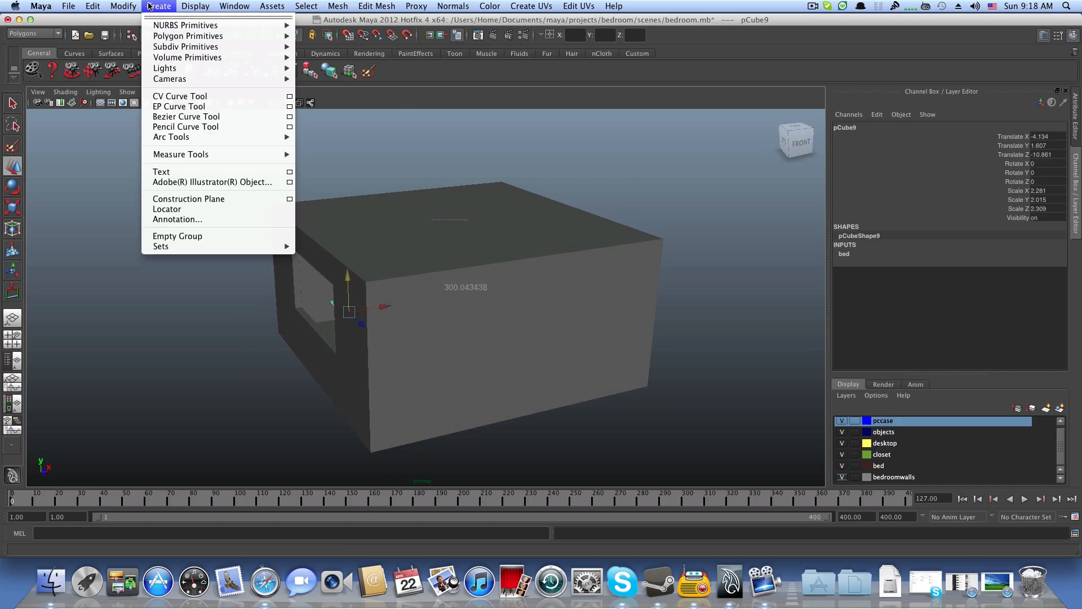
mouse_move(265, 68)
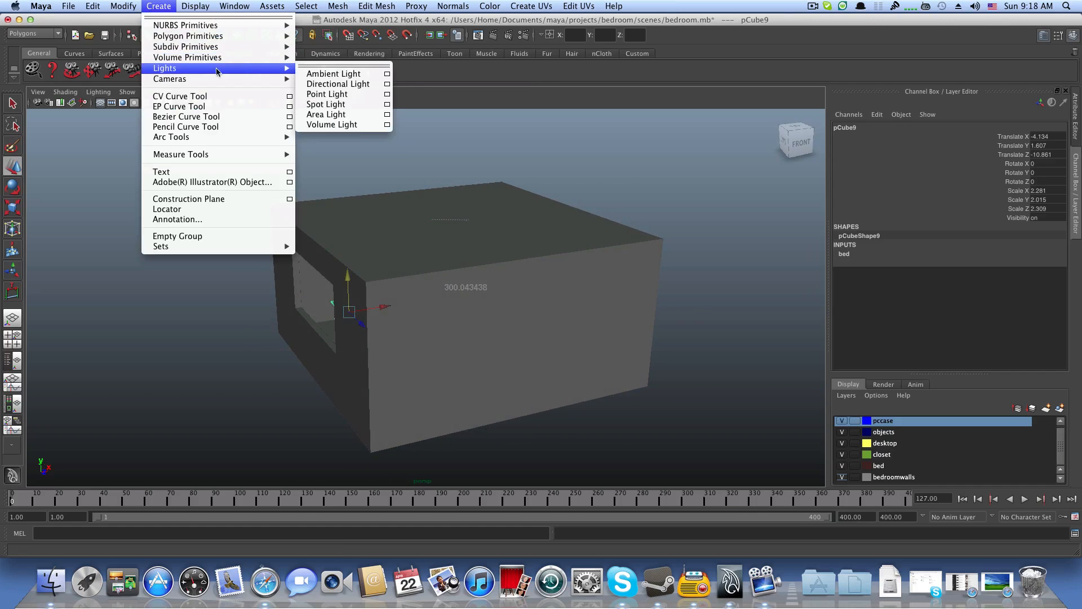
click(353, 85)
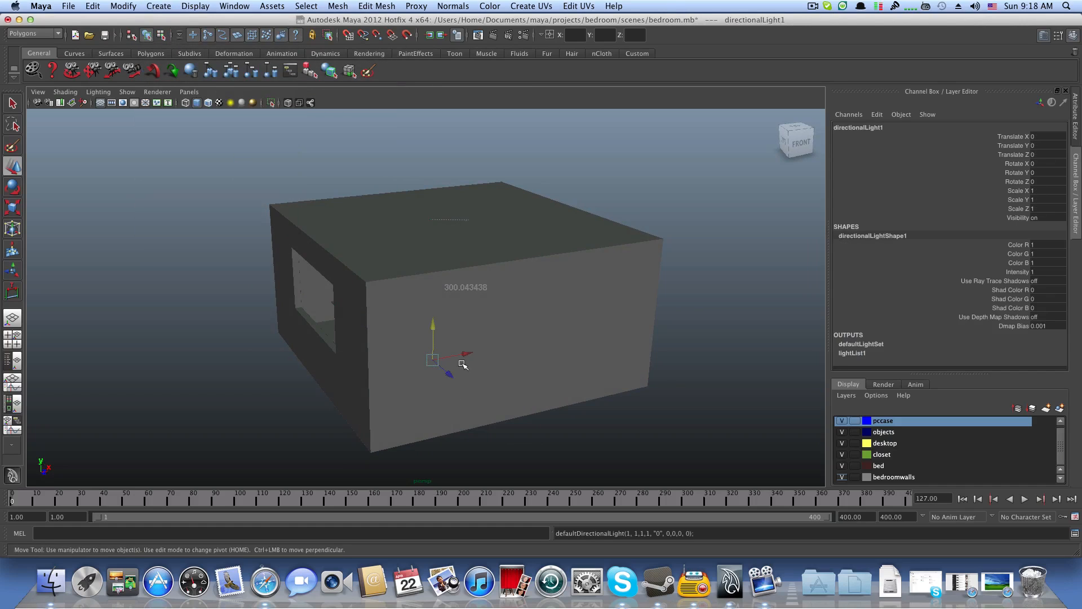
Step: Move the directional light outside the window wall to Translate X -384.907 and scale it uniformly to 156.11
drag(467, 352, 343, 379)
alt+middle_drag(343, 379, 420, 321)
alt+right_drag(507, 370, 597, 374)
alt+right_drag(411, 374, 581, 388)
alt+drag(580, 390, 616, 404)
alt+drag(132, 374, 205, 378)
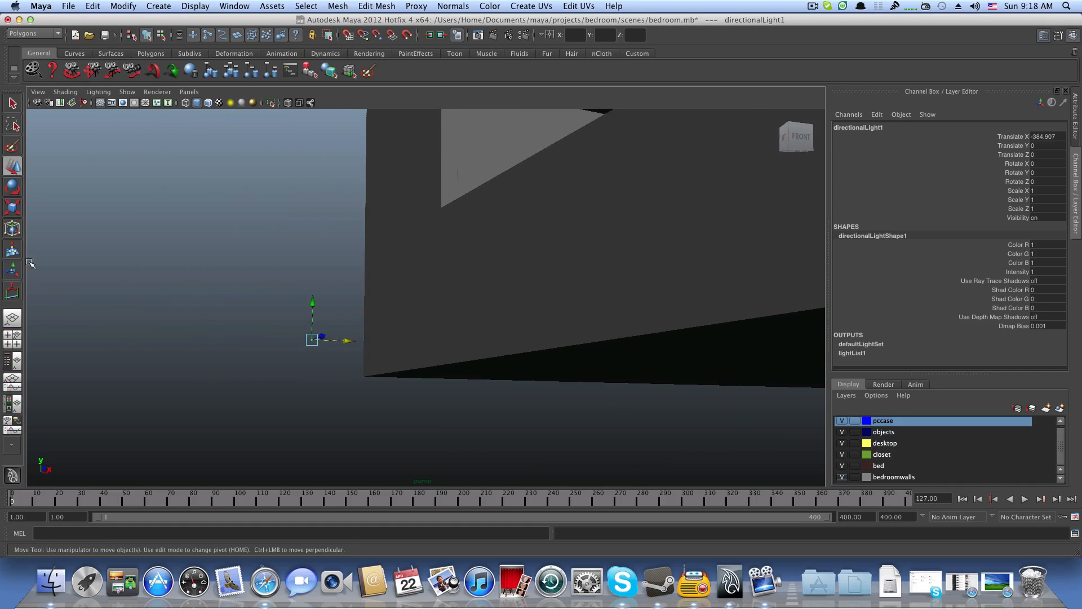
click(13, 208)
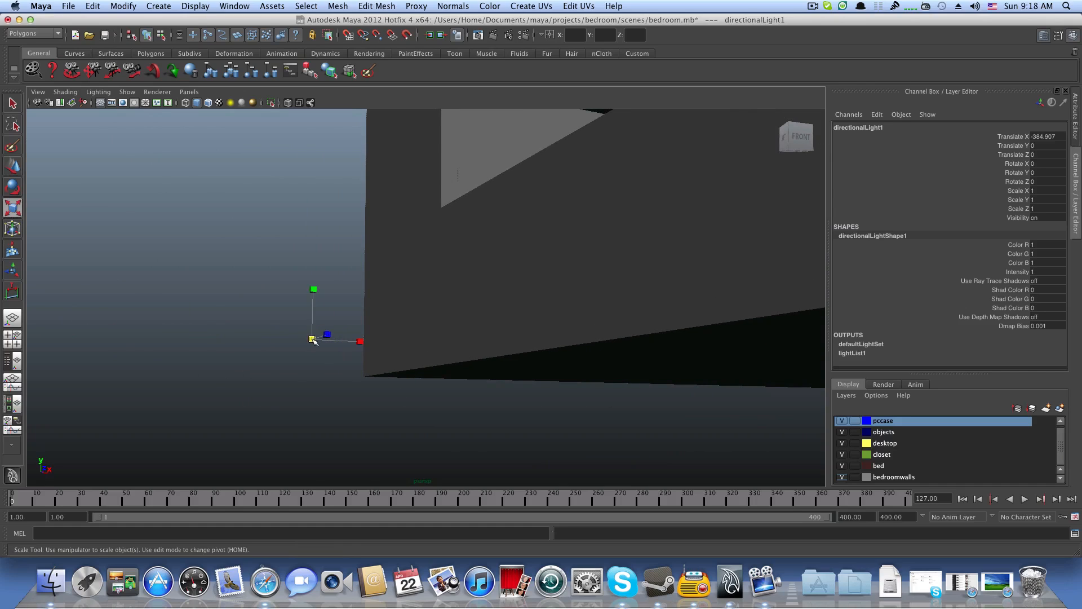
drag(314, 340, 561, 427)
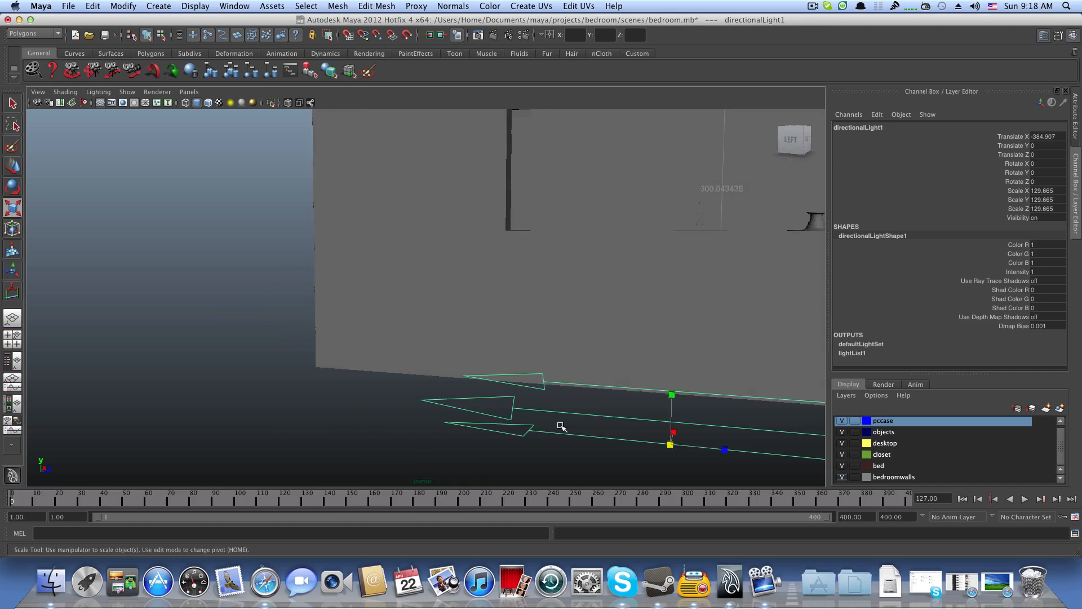
alt+right_drag(561, 427, 400, 394)
alt+drag(479, 422, 517, 428)
alt+middle_drag(517, 428, 443, 437)
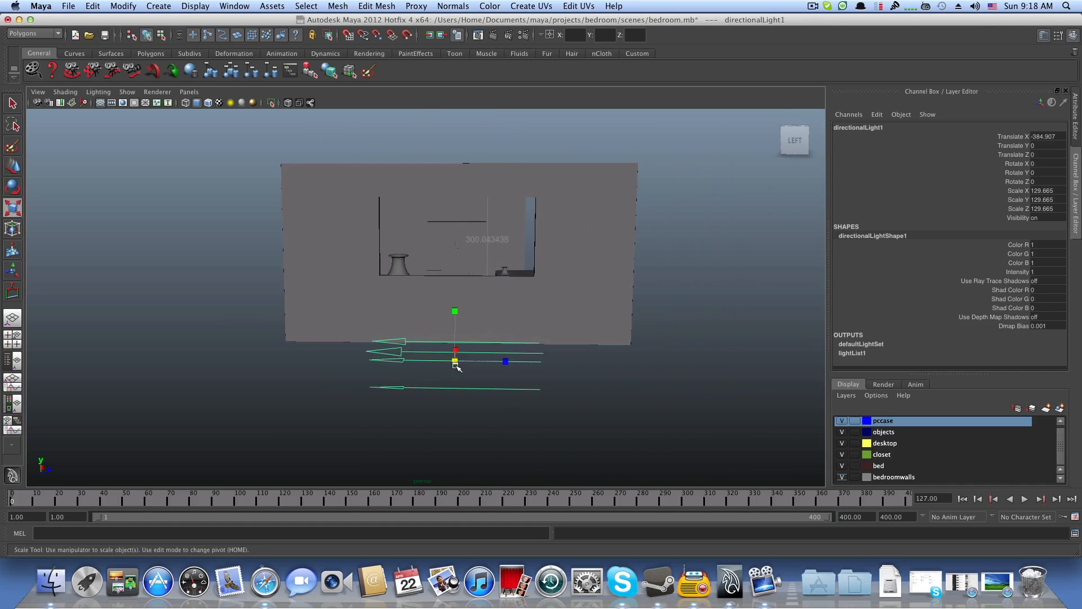
drag(456, 367, 340, 305)
Step: Move the directional light to Translate X -435.51, Y 13.513, and angle it downward with rotations of -53.281, -60.324 and 1.244
key(e)
click(12, 166)
drag(384, 343, 352, 345)
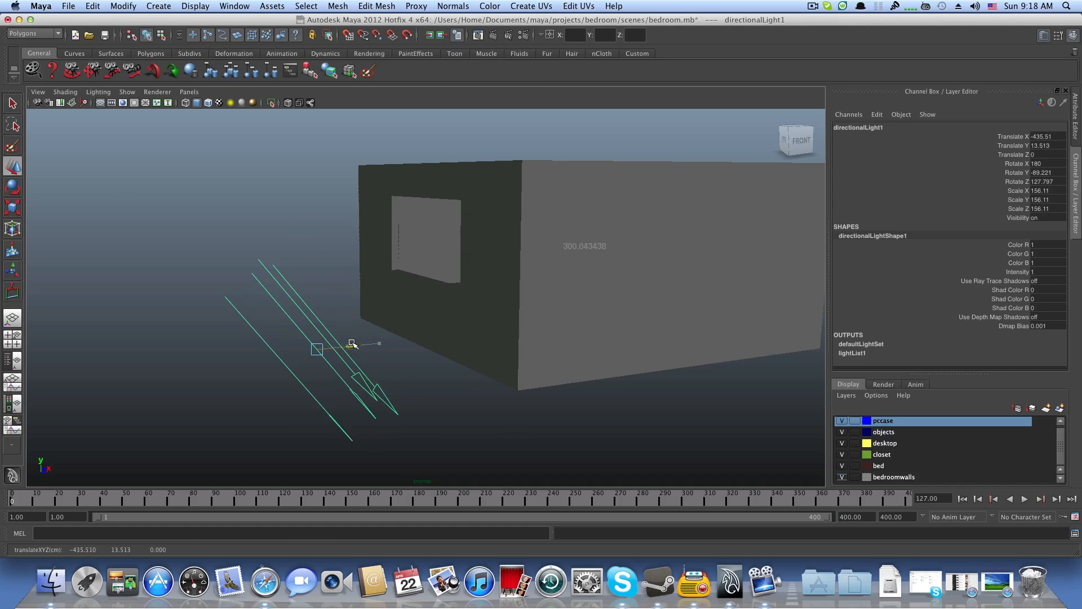
click(11, 186)
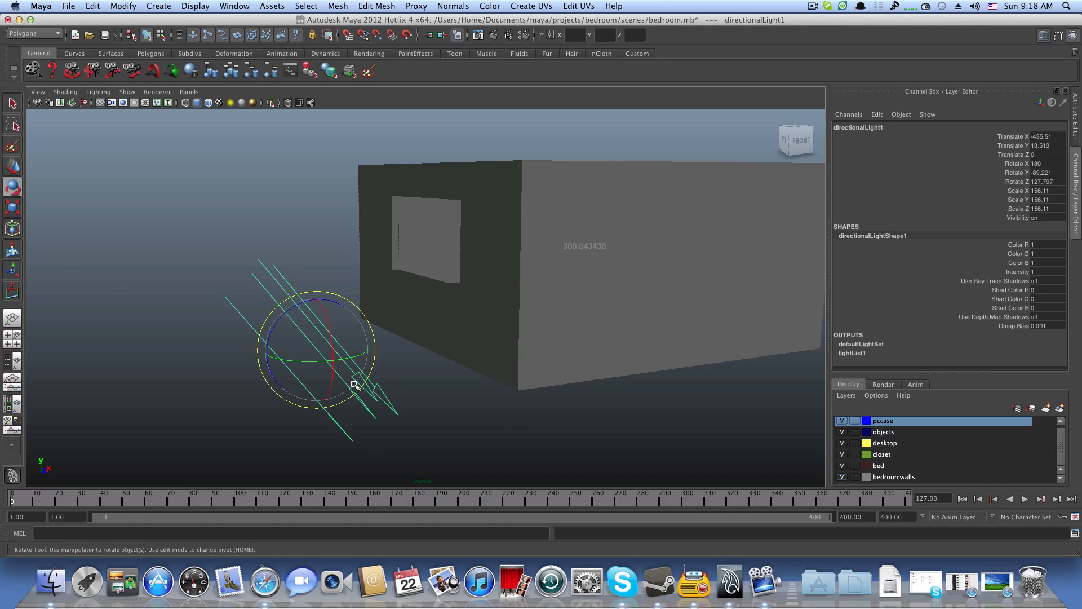
drag(313, 361, 372, 367)
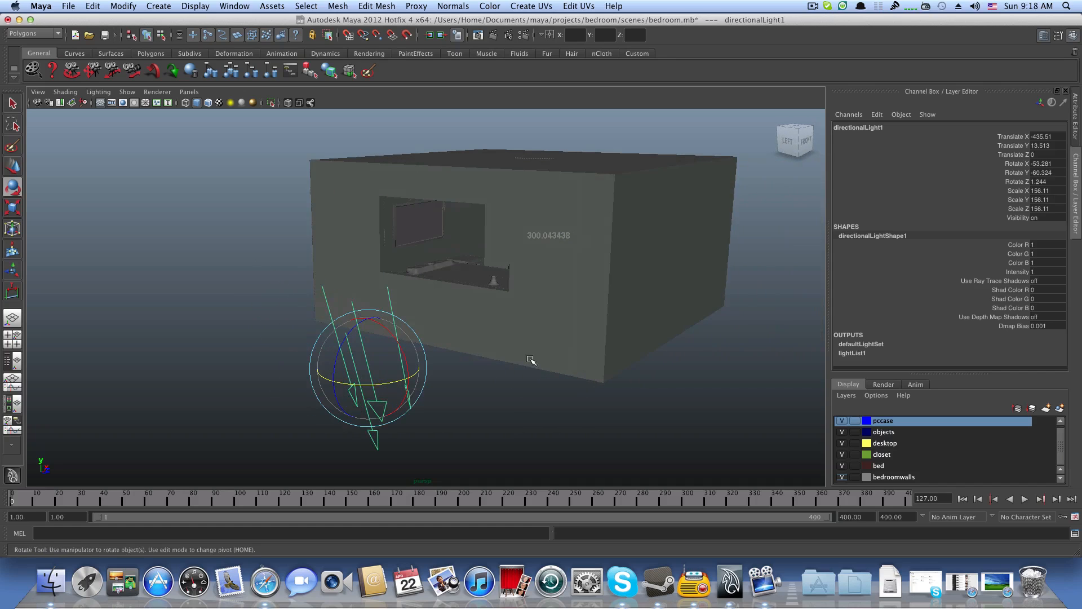
Step: Shift the directional light farther from the window wall to Translate X -470.2, and deselect it
scroll(523, 443, down, 4)
alt+drag(523, 443, 442, 439)
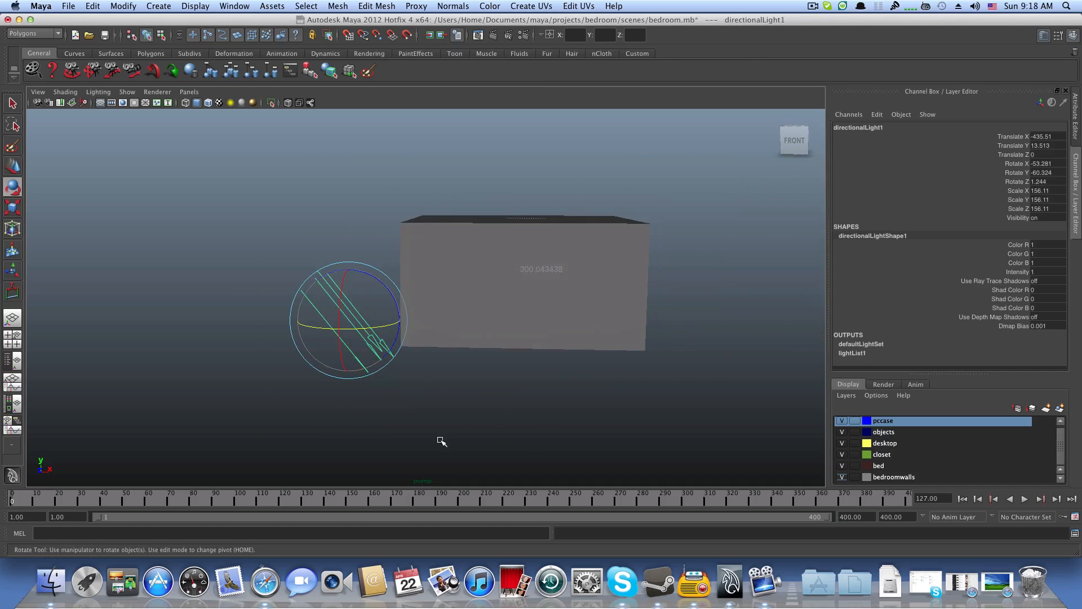
alt+middle_drag(442, 441, 323, 445)
alt+drag(351, 445, 369, 443)
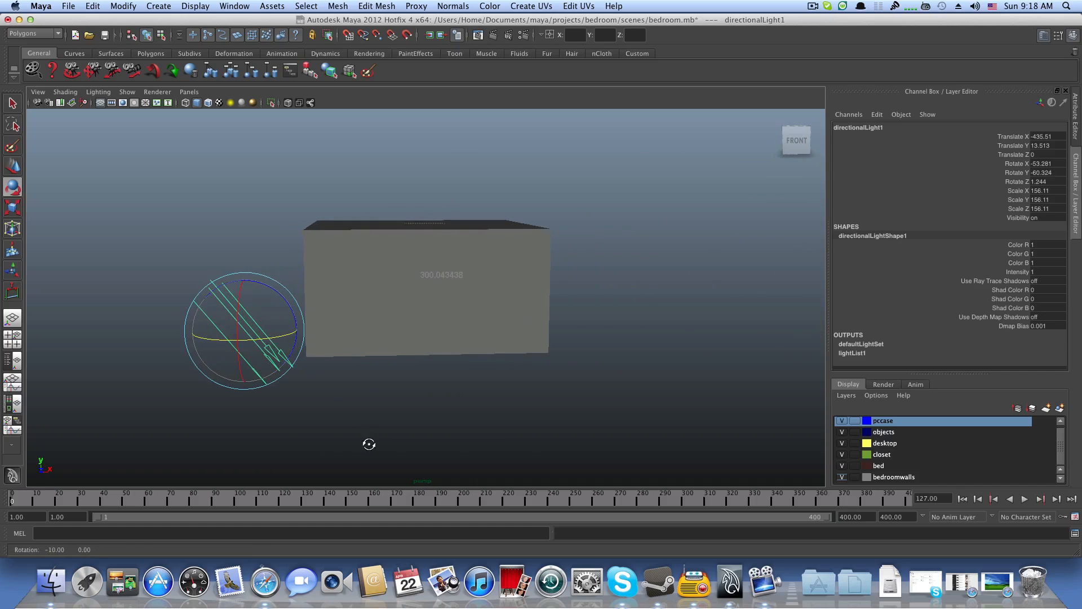
click(9, 168)
drag(285, 331, 242, 341)
click(271, 344)
click(241, 341)
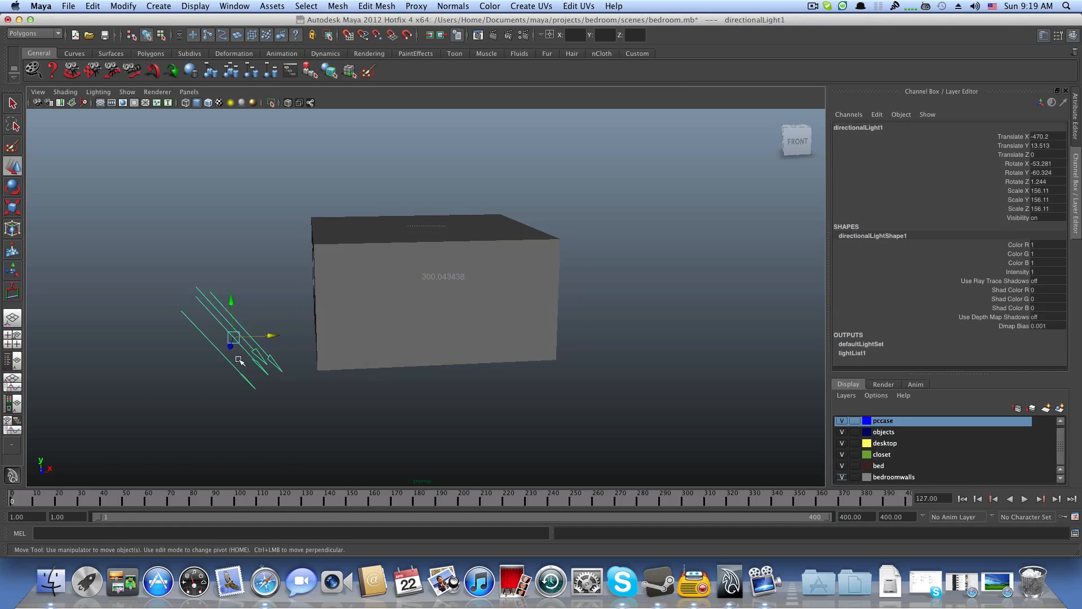
click(339, 390)
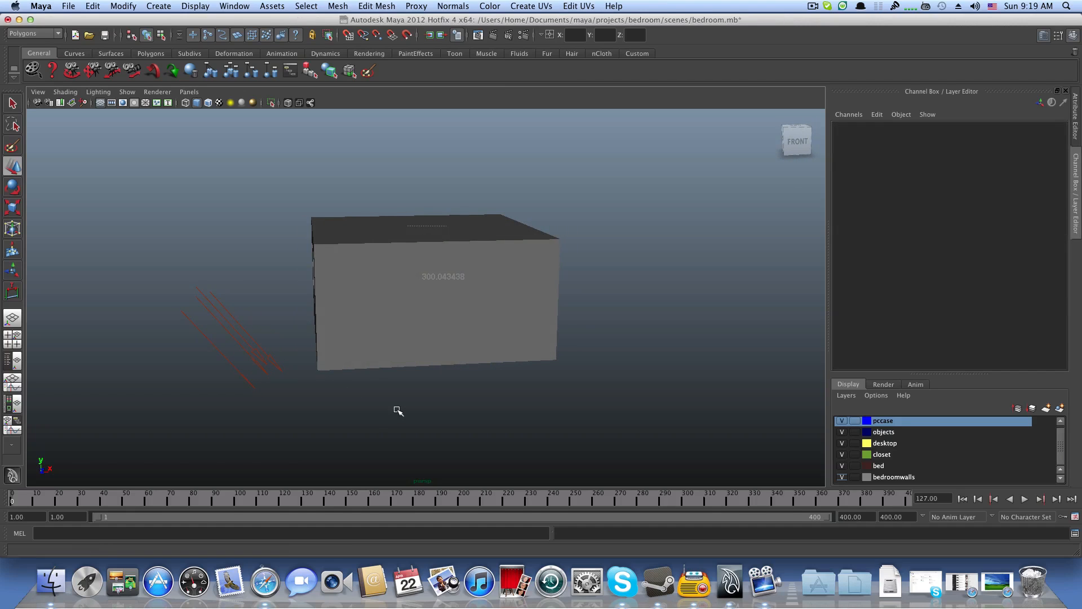
Step: Create an area light in the bedroom scene
alt+drag(399, 411, 295, 420)
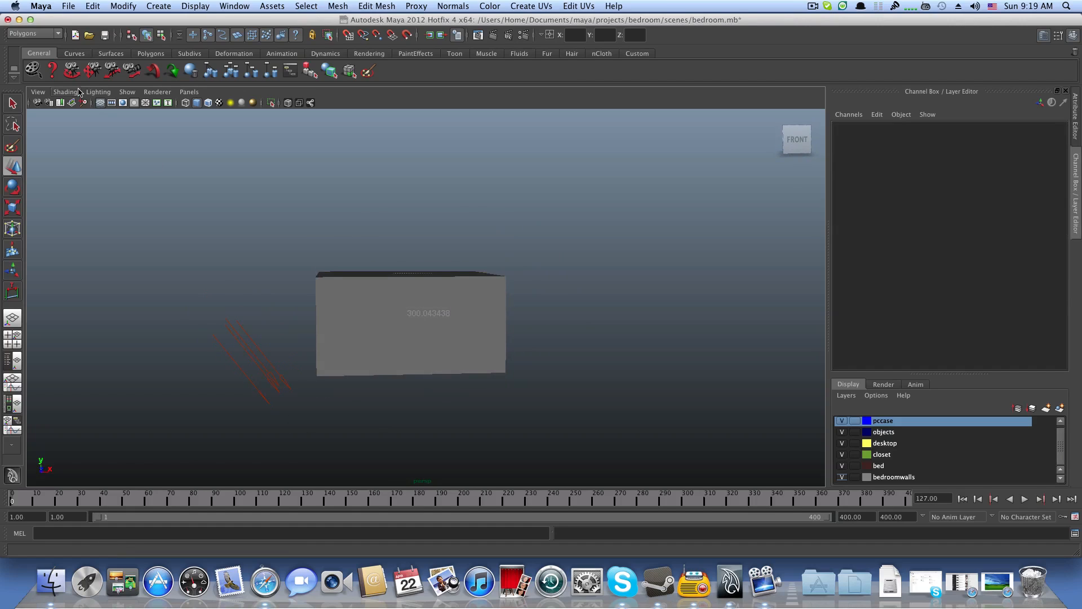
click(155, 7)
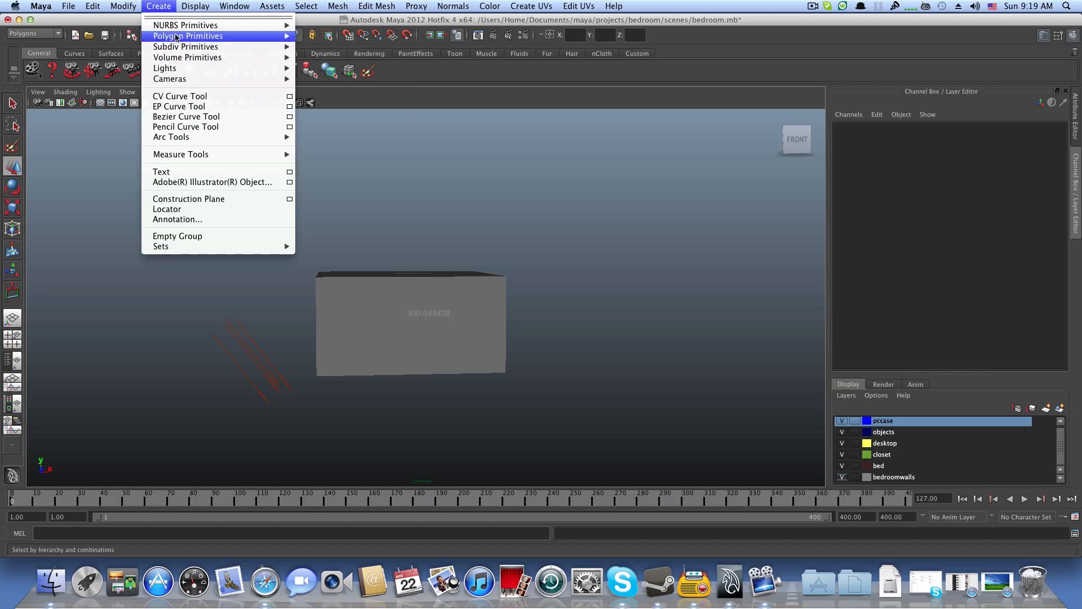
mouse_move(181, 68)
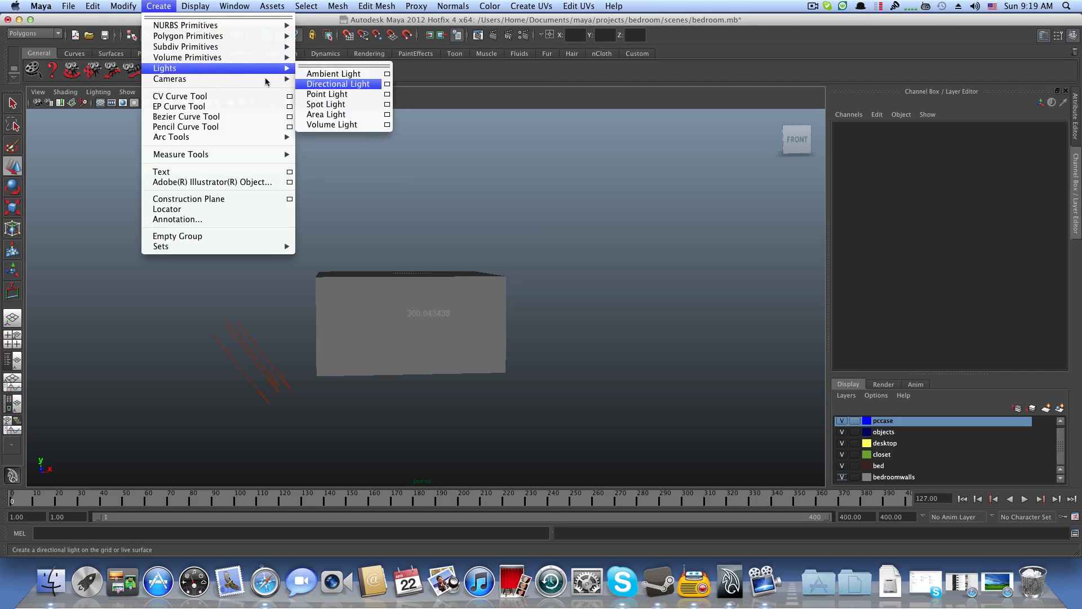
mouse_move(253, 69)
click(325, 114)
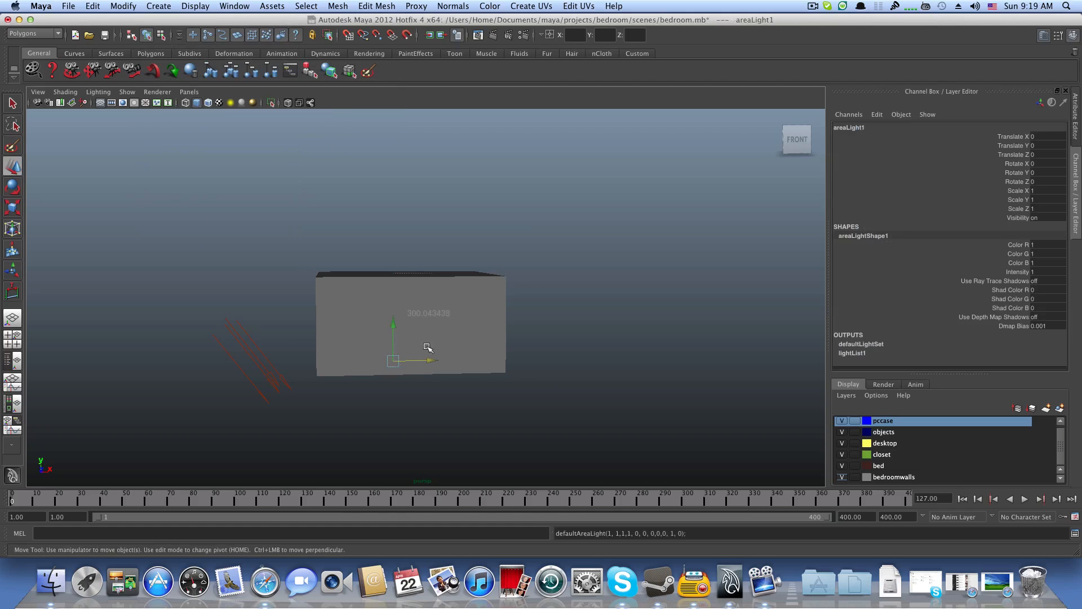
Step: Scale the area light uniformly to 91.292 and place it by the window wall at Translate X -275.729 with Rotate Y -88.235
alt+drag(428, 350, 281, 379)
key(r)
click(12, 186)
alt+right_drag(280, 379, 428, 391)
alt+middle_drag(427, 392, 560, 273)
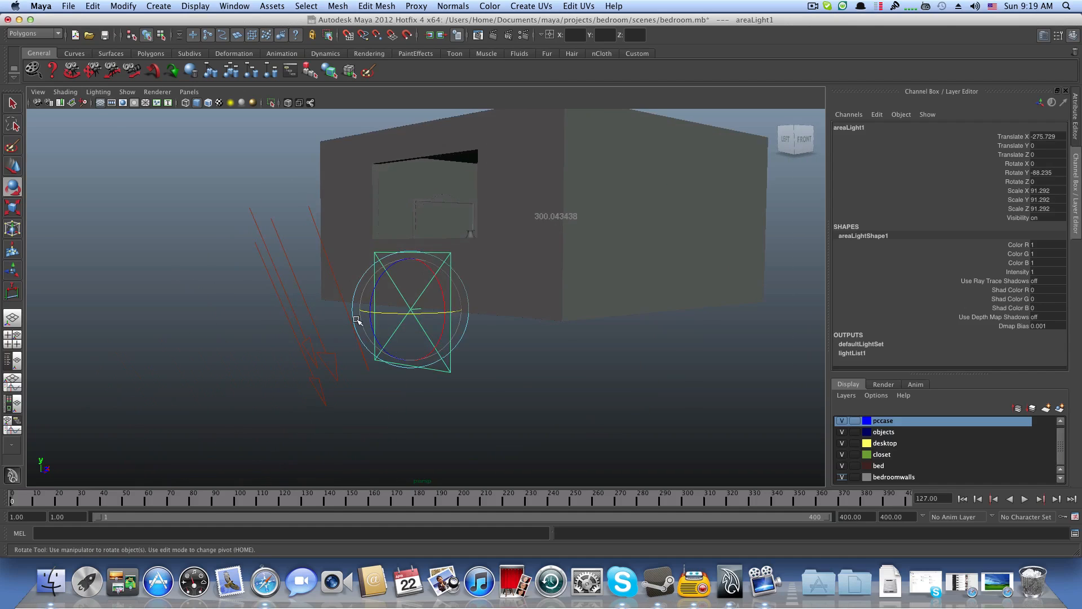
Step: Raise the area light to Translate Y 174.571 so it sits in front of the window opening
alt+right_drag(357, 320, 422, 334)
click(12, 166)
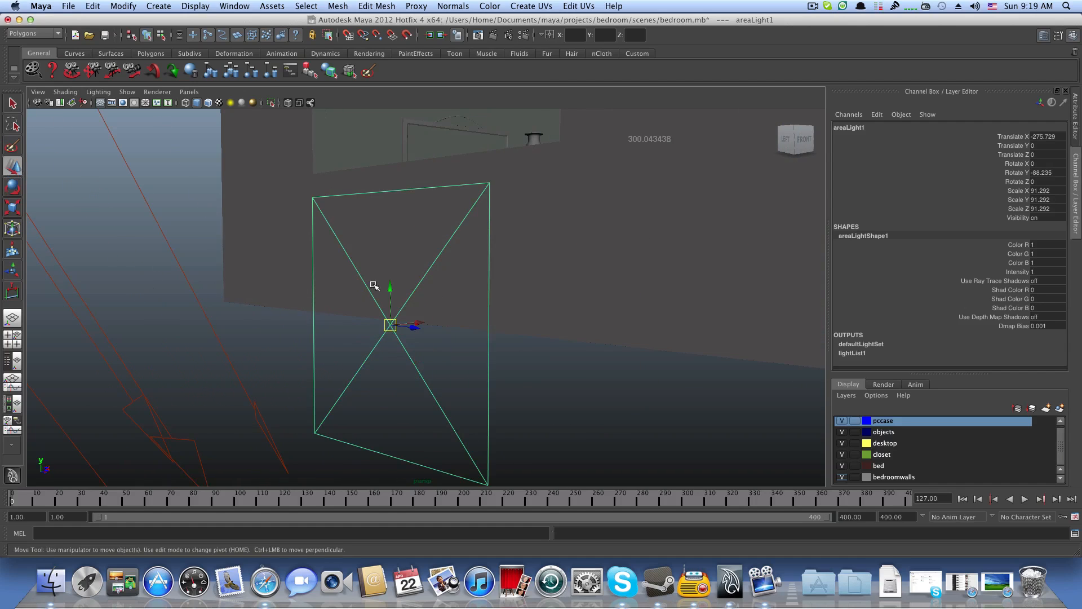
drag(389, 287, 407, 91)
alt+middle_drag(429, 120, 359, 322)
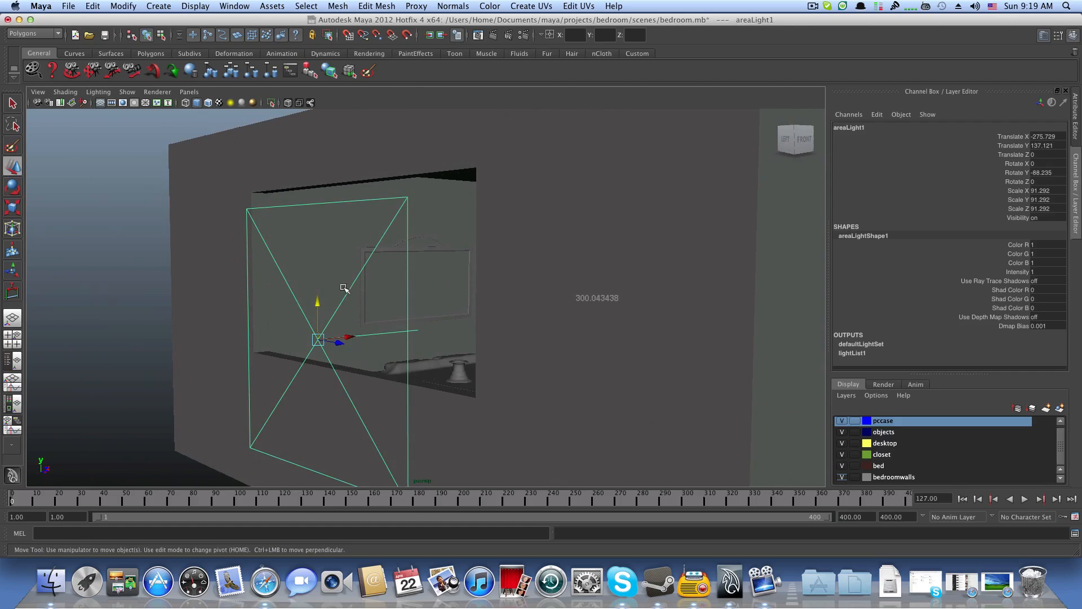
drag(316, 304, 318, 232)
Step: Widen the area light to Scale X 165.031 to cover the window, and shift it to Translate X -273.38
alt+drag(318, 232, 466, 319)
alt+middle_drag(466, 319, 225, 330)
alt+drag(226, 330, 242, 305)
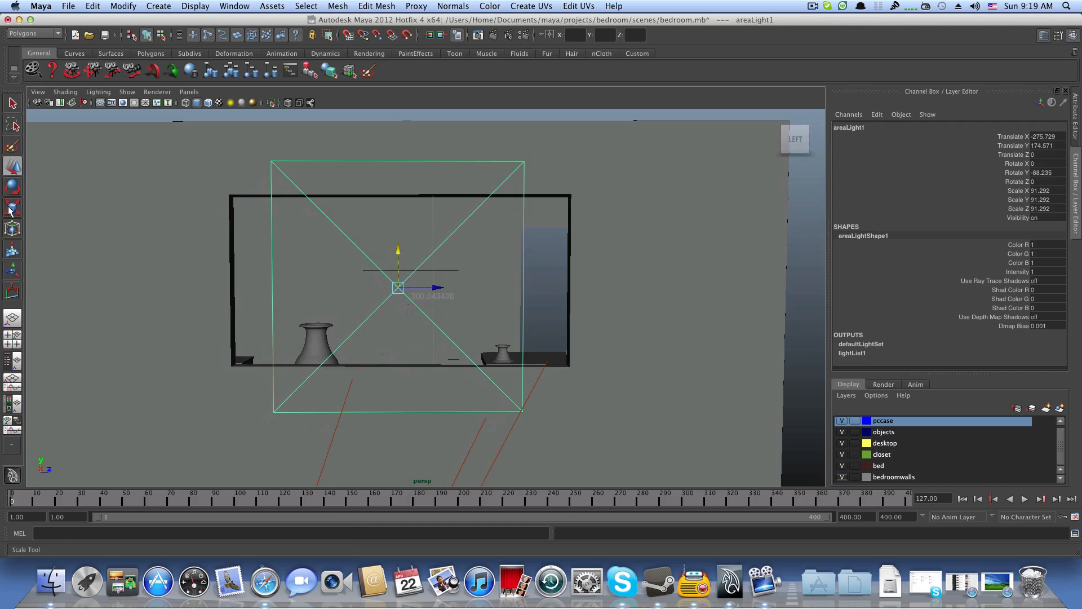
click(12, 208)
drag(448, 288, 316, 193)
alt+drag(404, 262, 271, 241)
click(9, 171)
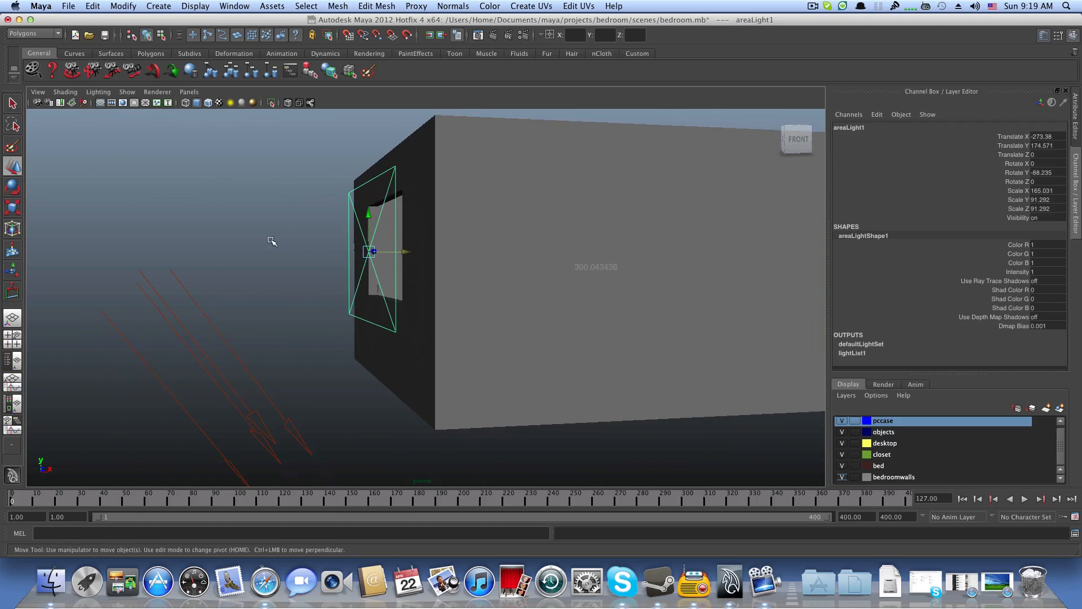
Step: Examine the placement of the directional and area lights outside the window from several angles, selecting each light in turn
alt+drag(287, 362, 306, 390)
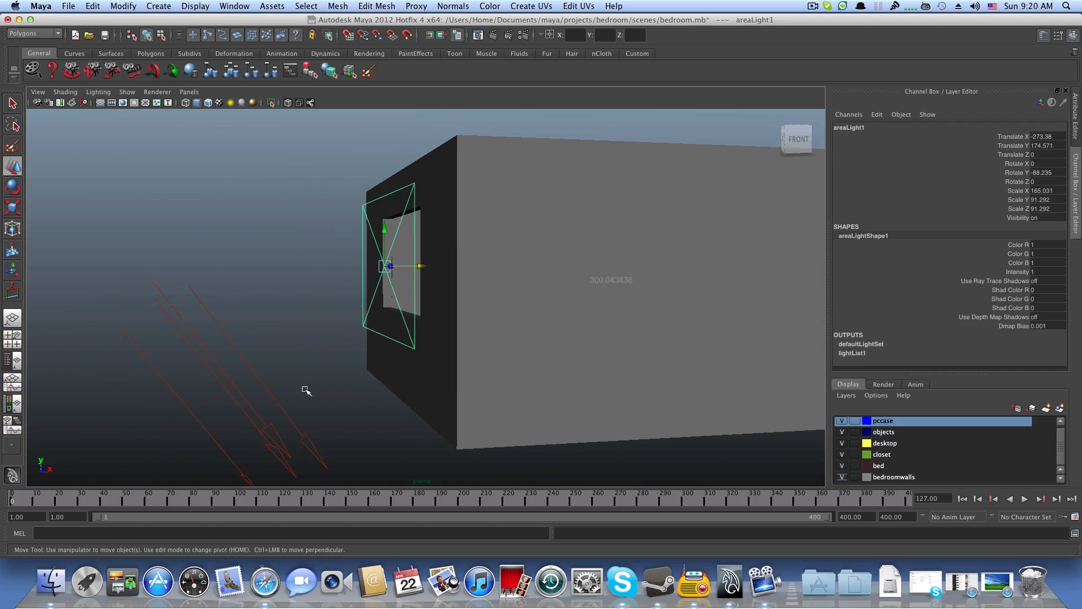
alt+right_drag(306, 390, 247, 395)
drag(170, 255, 334, 476)
alt+drag(312, 413, 358, 347)
click(384, 273)
alt+drag(384, 274, 413, 306)
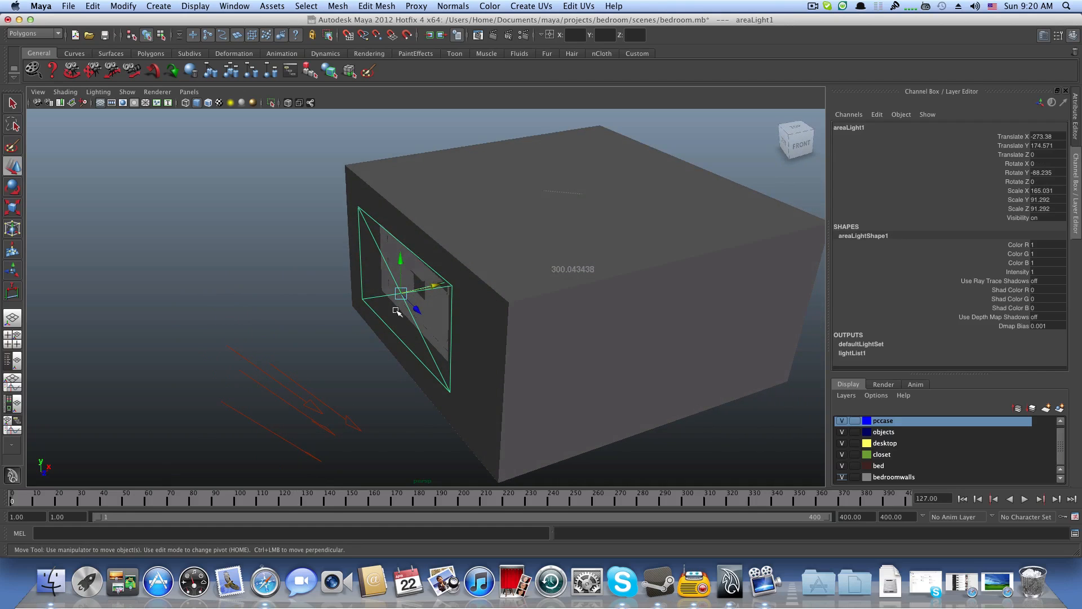
alt+drag(396, 311, 367, 308)
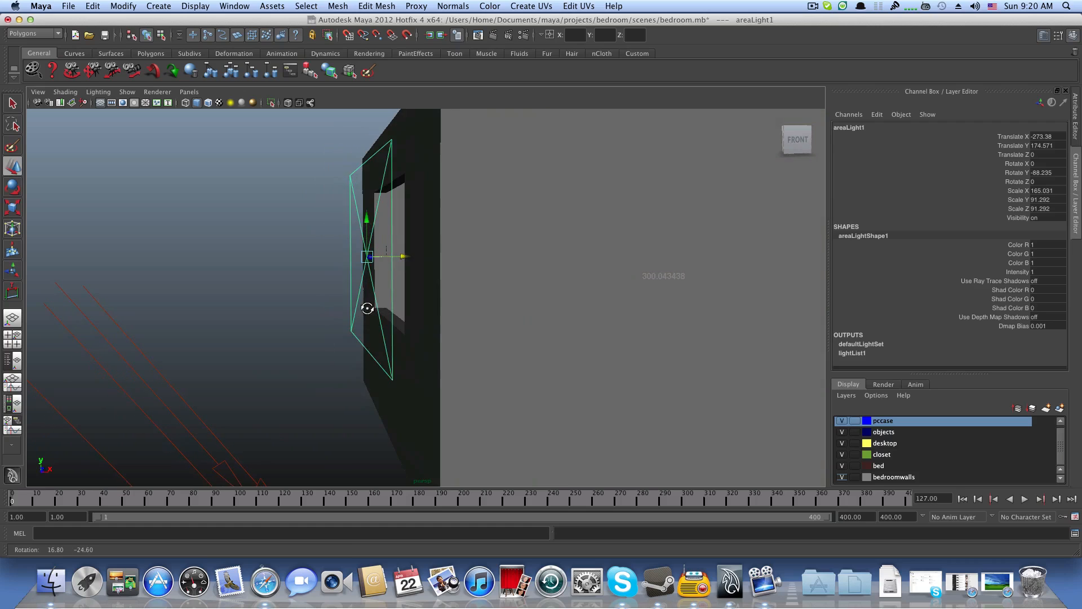
alt+drag(230, 338, 263, 325)
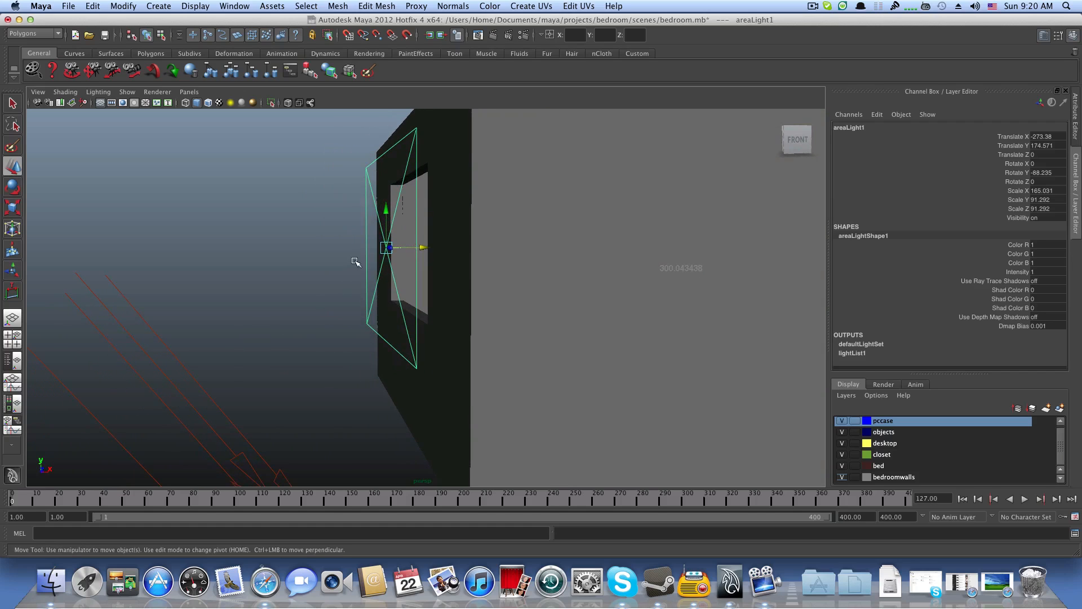
drag(358, 249, 381, 267)
click(192, 380)
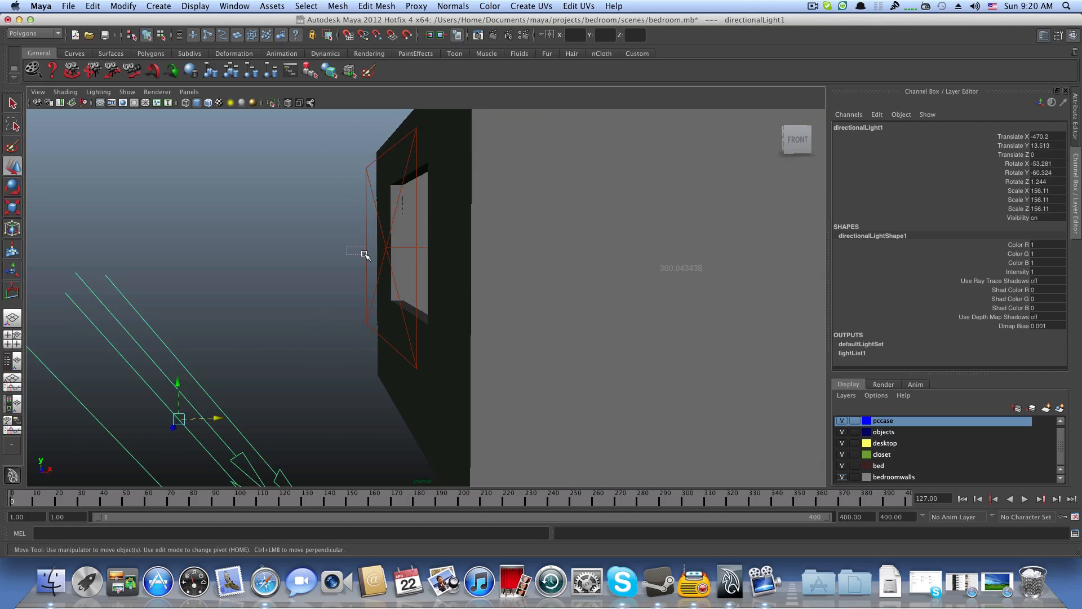
drag(364, 255, 367, 257)
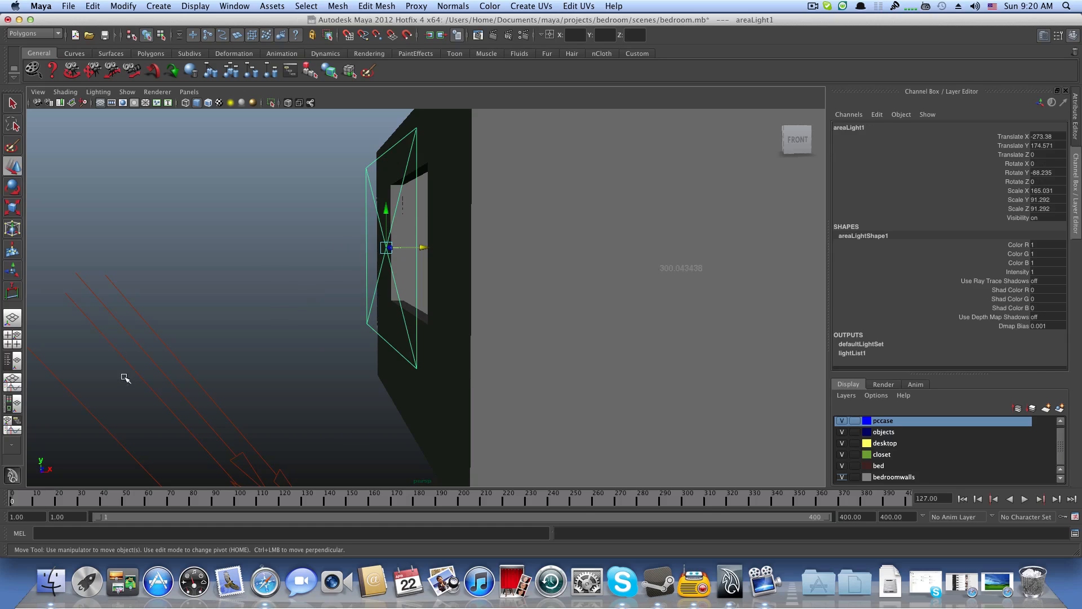
scroll(158, 374, down, 3)
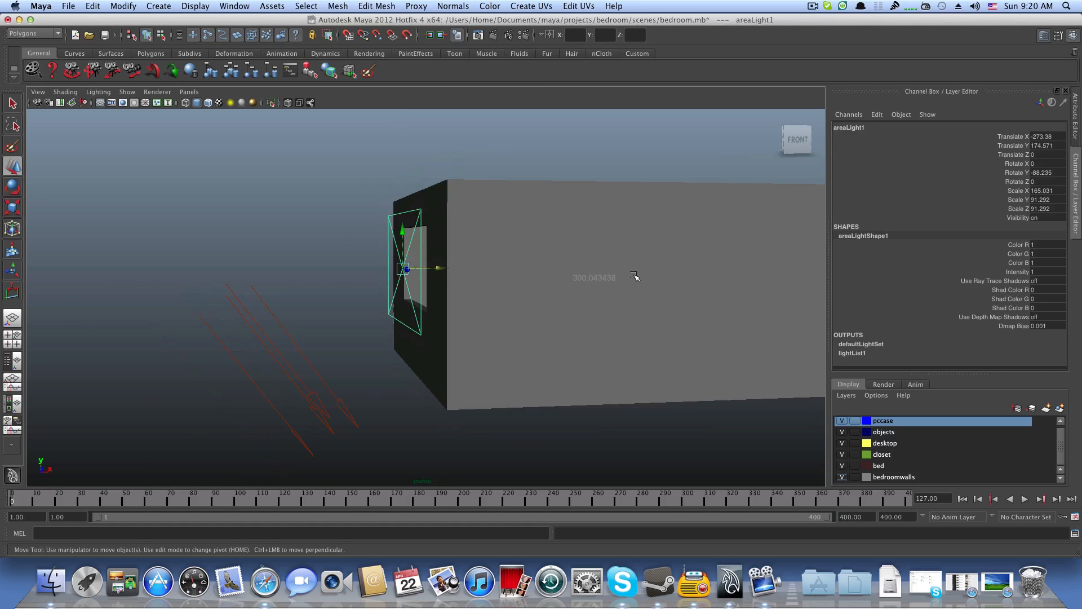
alt+drag(391, 327, 336, 323)
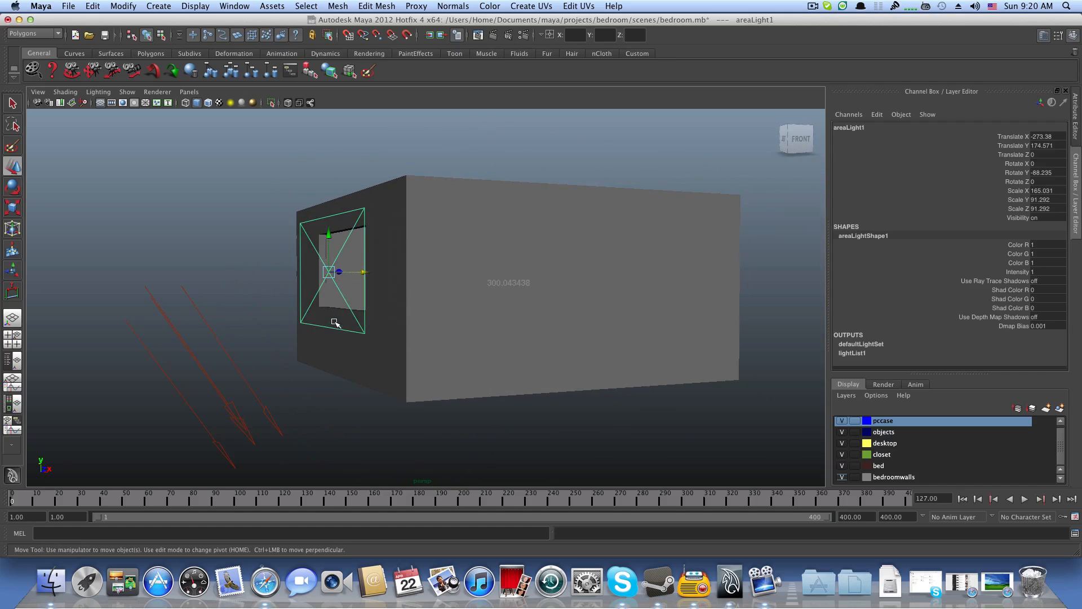
Step: Set the intensity of the area light at the window to 0 in its shape attributes
click(1044, 36)
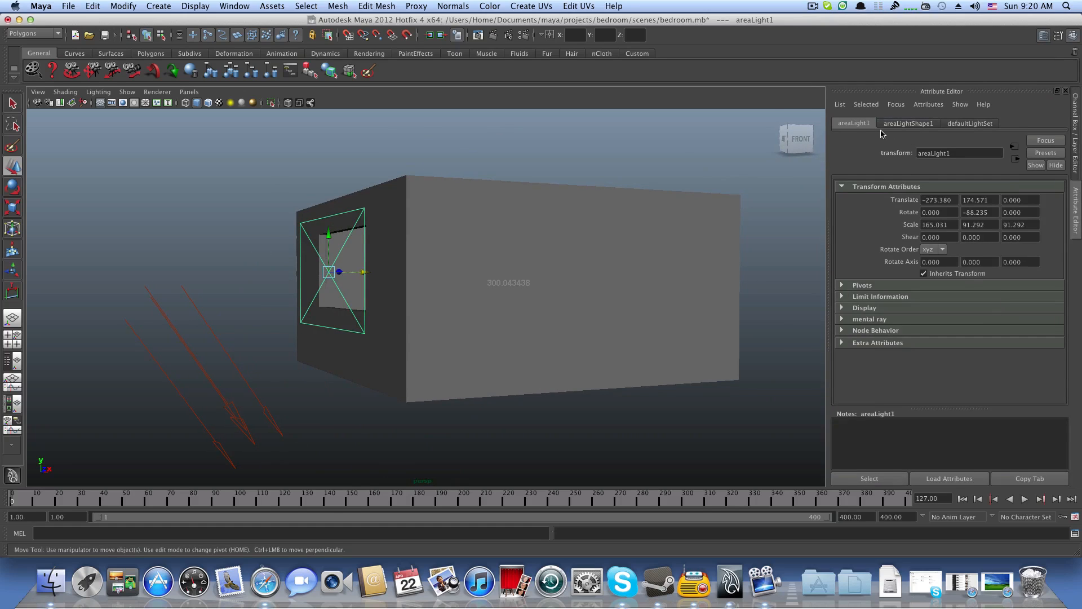
click(901, 124)
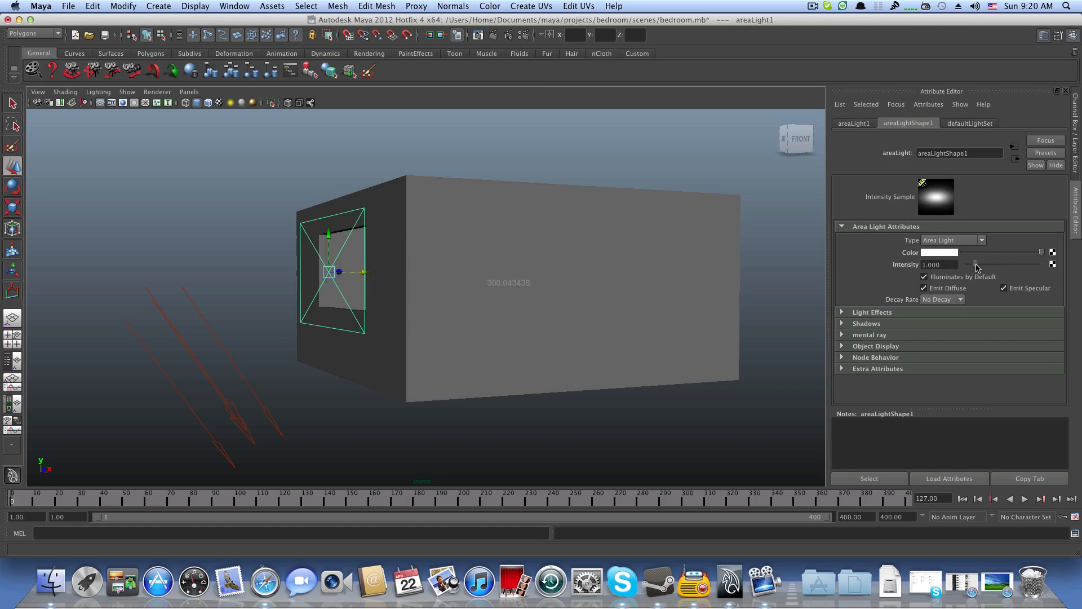
drag(977, 268, 964, 272)
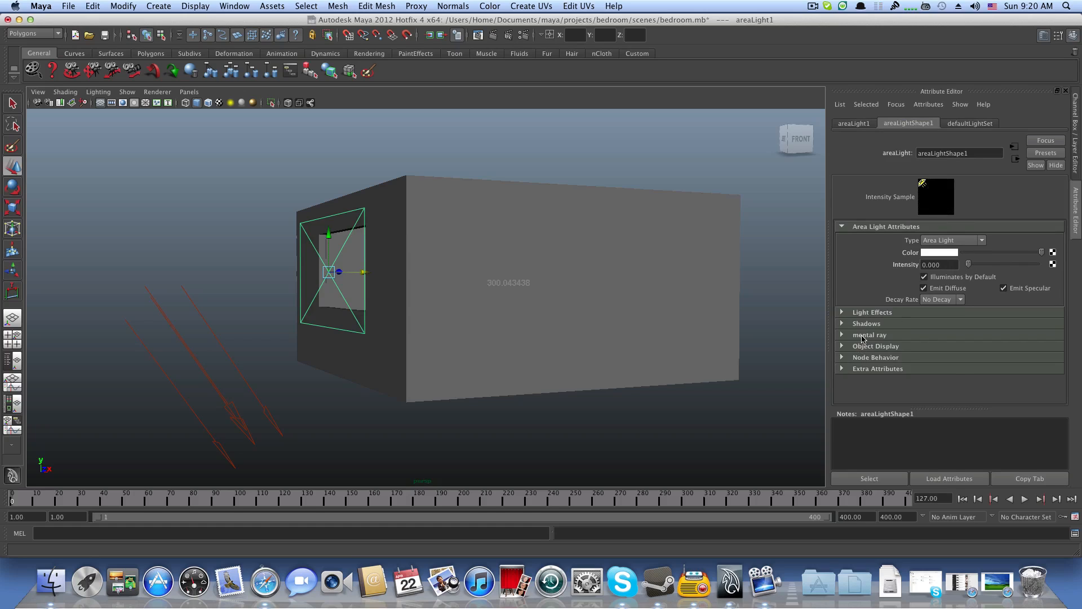
Step: Enable Emit Photons in the area light's mental ray Caustic and Global Illumination settings
click(862, 336)
scroll(861, 334, down, 3)
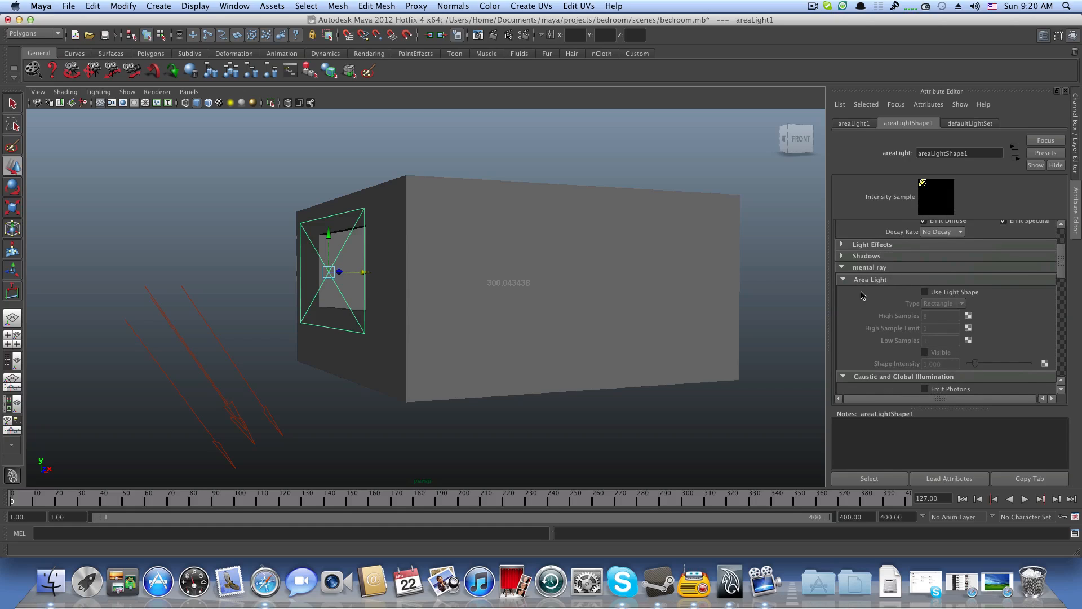
scroll(861, 291, down, 5)
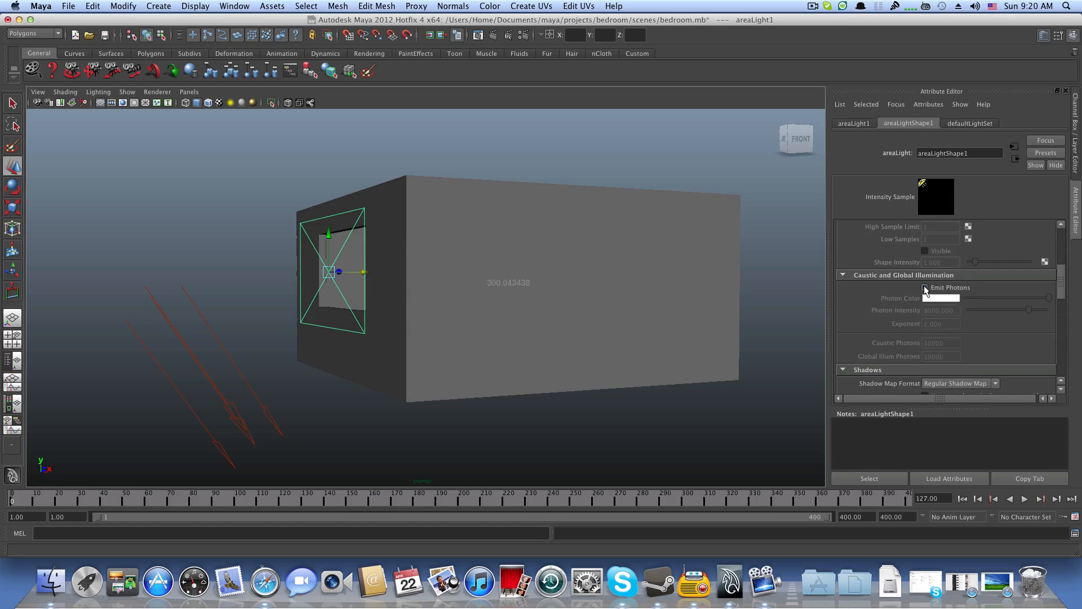
click(925, 287)
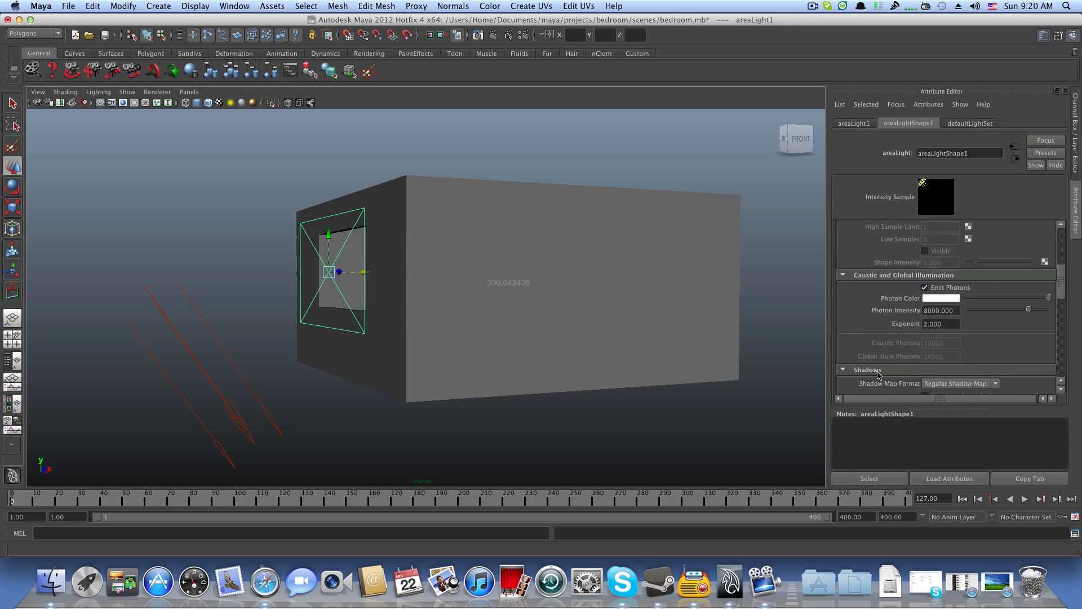
mouse_move(508, 282)
alt+mouse_down()
mouse_move(530, 279)
mouse_move(522, 285)
alt+mouse_up()
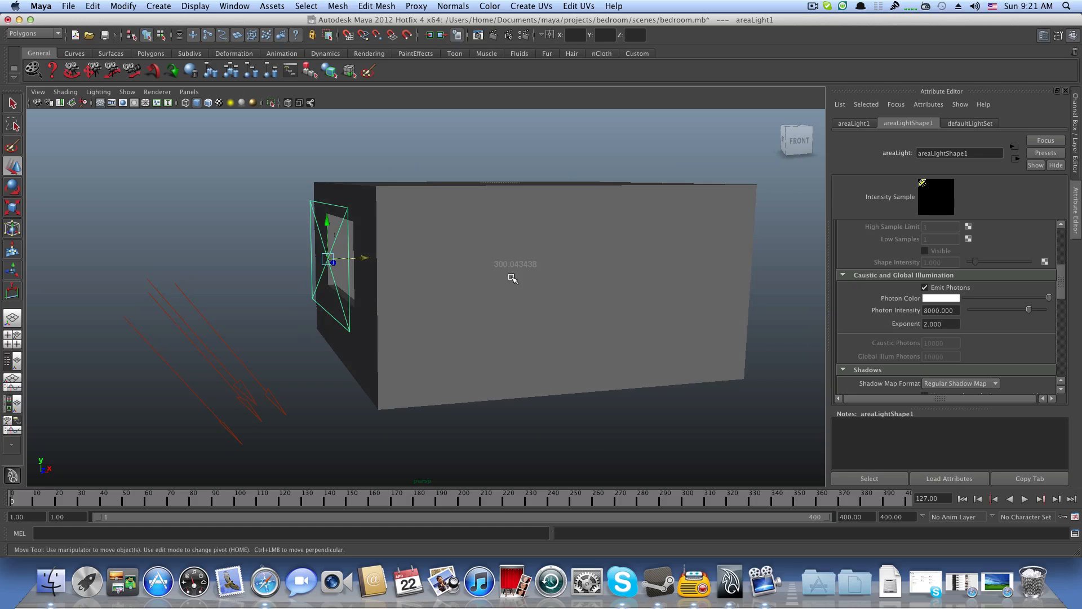
Step: Create a polygon sphere at the room and scale it uniformly until it encloses the whole room and both lights
alt+middle_drag(512, 278, 491, 296)
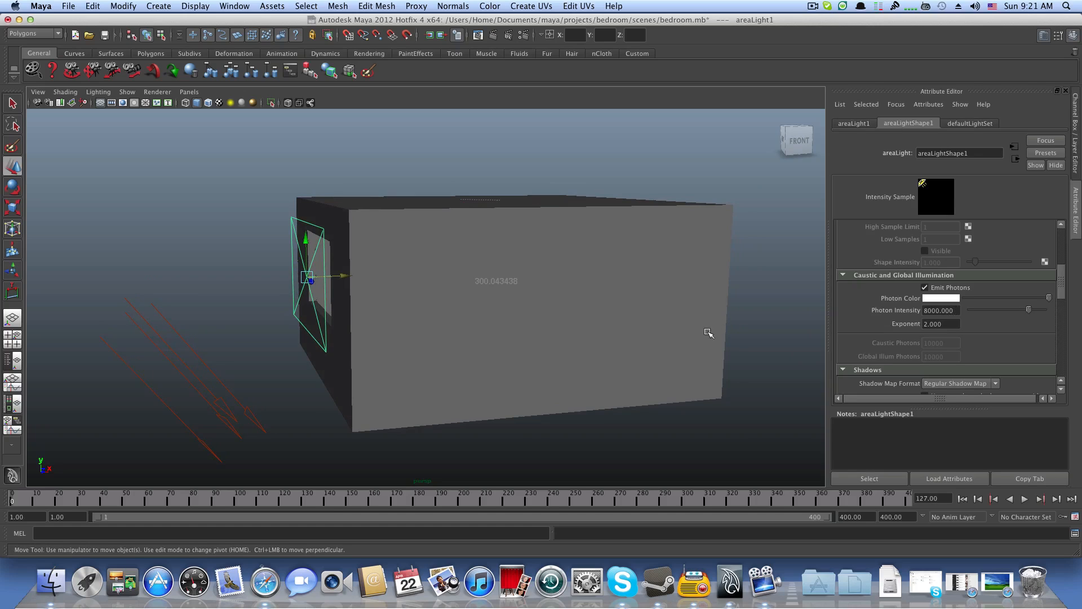
scroll(463, 347, down, 3)
click(455, 418)
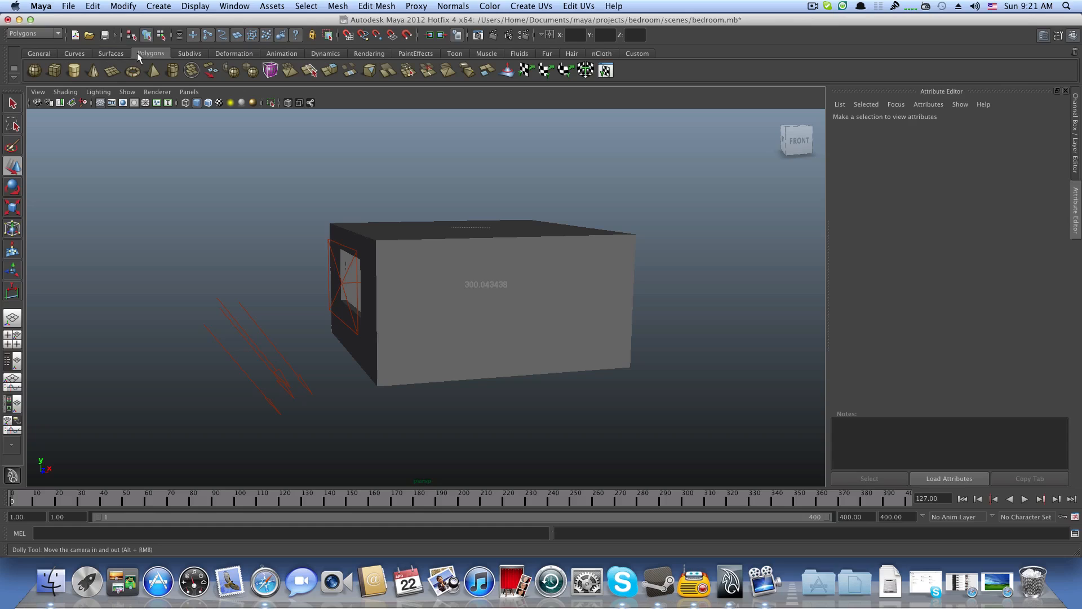
click(36, 71)
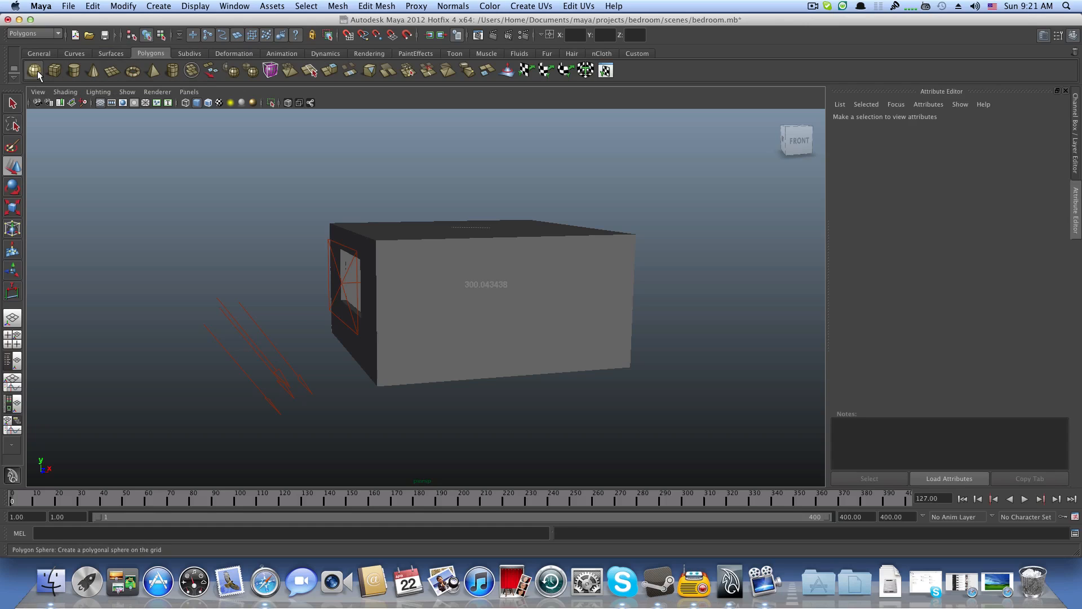
click(13, 207)
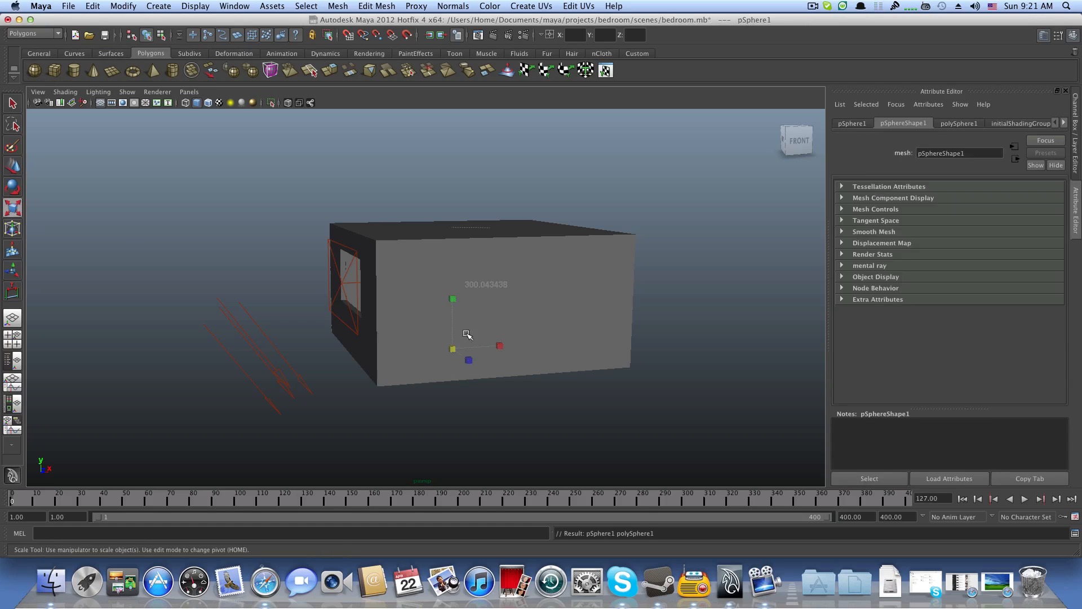
drag(453, 349, 773, 355)
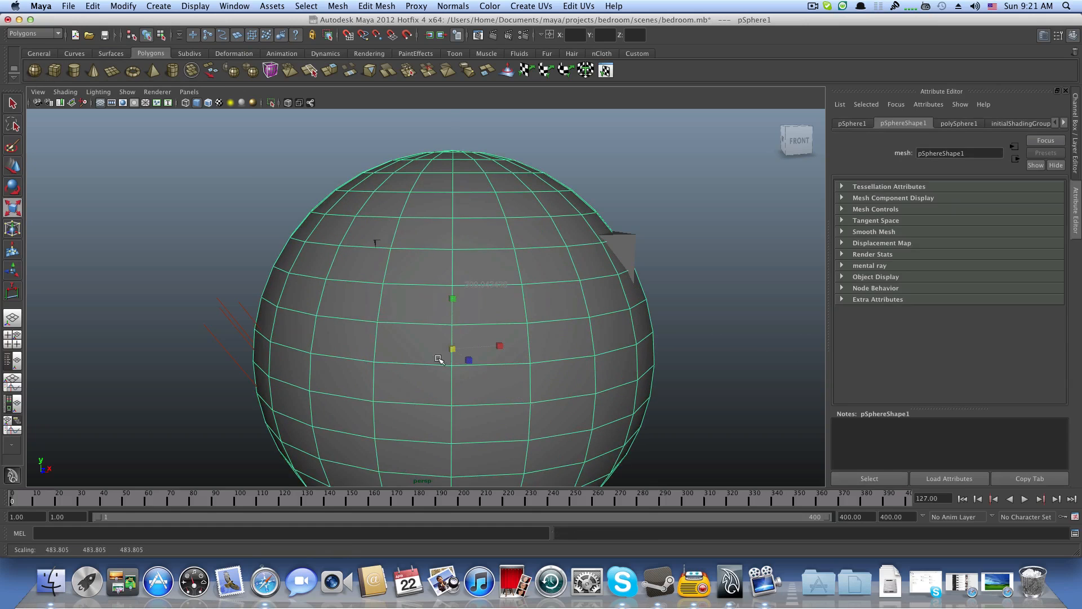
drag(452, 349, 757, 340)
alt+right_drag(757, 340, 372, 340)
drag(438, 319, 545, 320)
Step: Delete all faces in the lower half of the sphere to leave a dome, and return to object mode
right_click(553, 355)
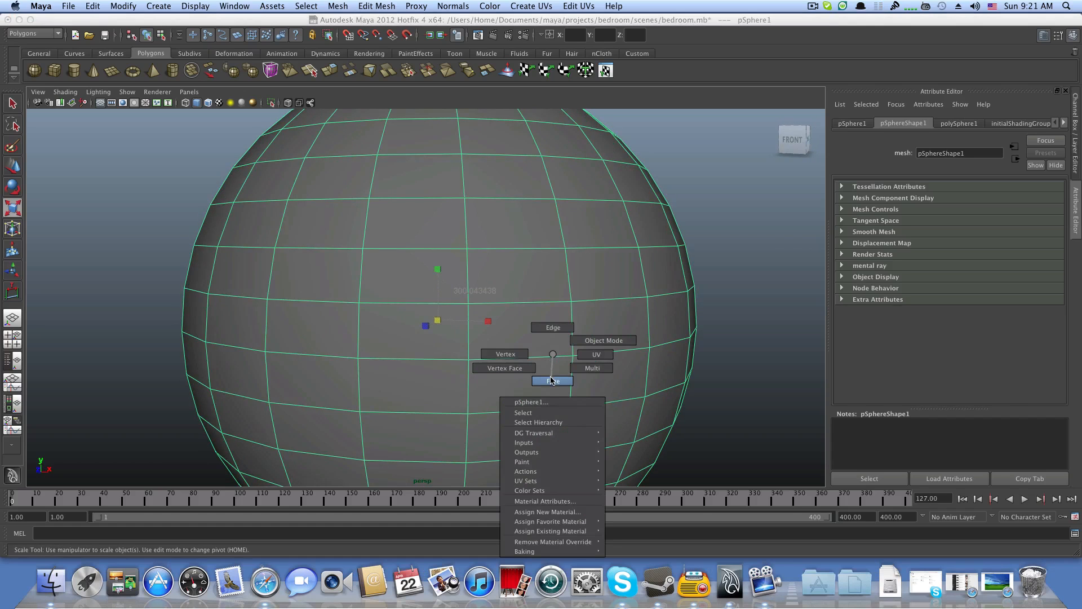
click(553, 379)
alt+right_drag(551, 374, 379, 336)
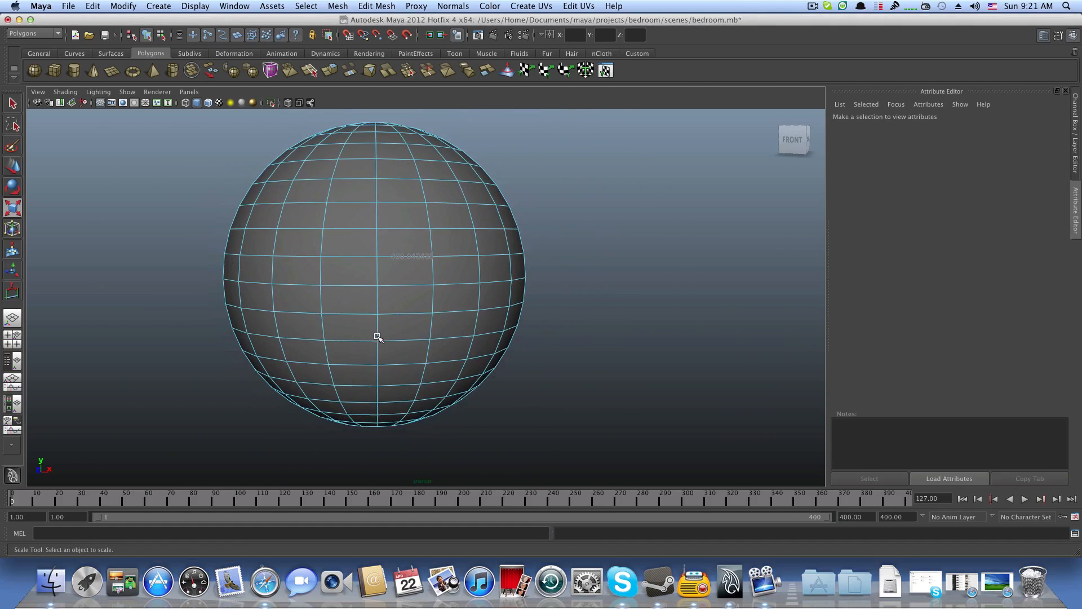
alt+drag(380, 336, 358, 331)
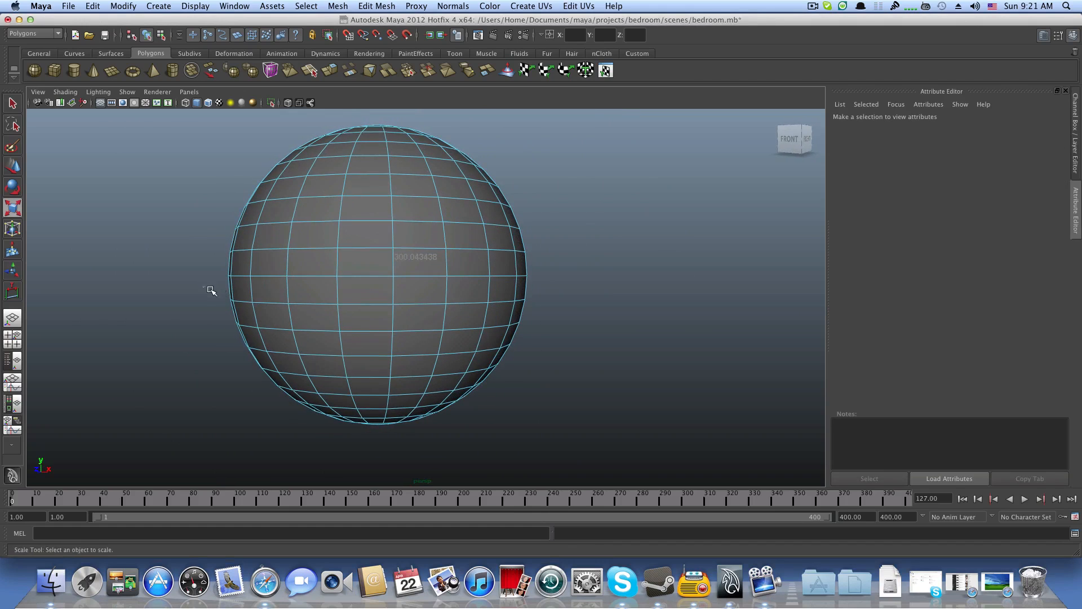
drag(205, 284, 630, 477)
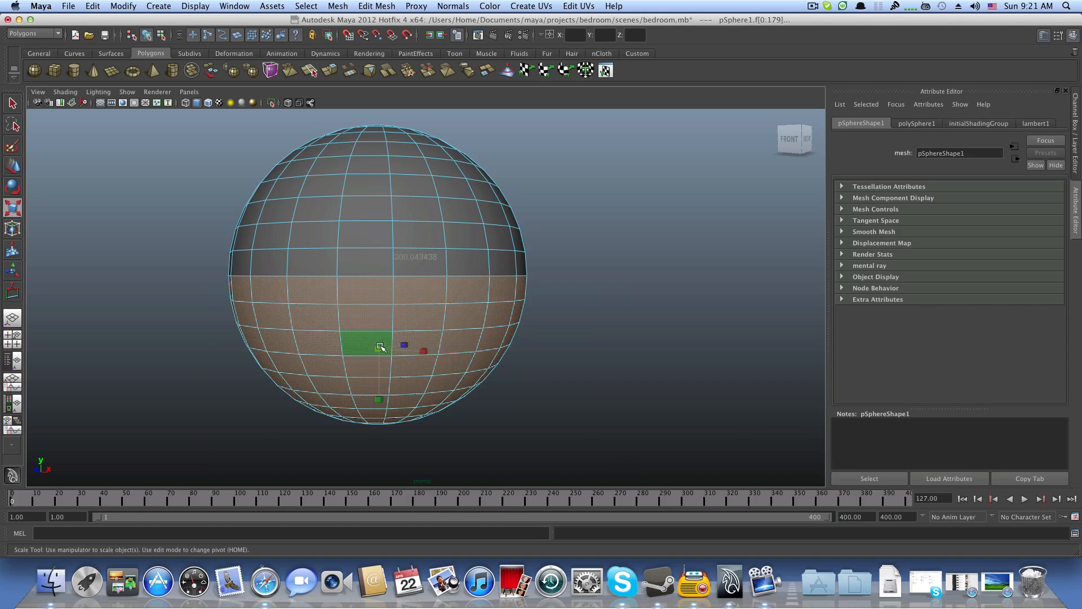
alt+drag(368, 350, 265, 300)
key(Delete)
key(F8)
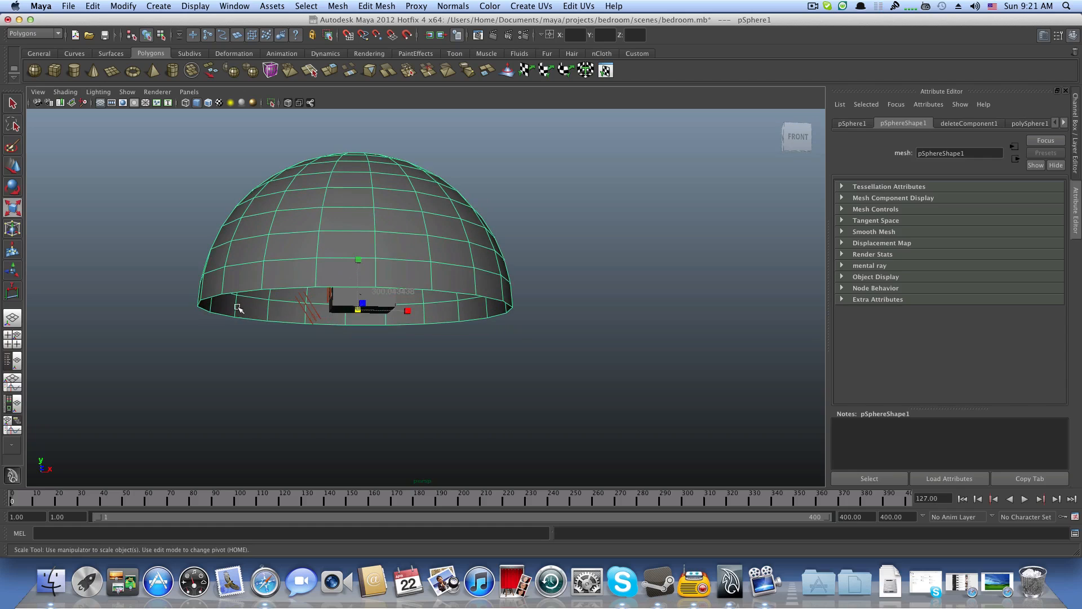
Step: Assign a new Surface Shader material to the dome
alt+right_drag(265, 300, 450, 324)
alt+middle_drag(450, 325, 517, 360)
alt+right_drag(517, 360, 493, 360)
mouse_move(493, 361)
alt+mouse_down()
mouse_move(476, 361)
mouse_move(492, 359)
alt+mouse_up()
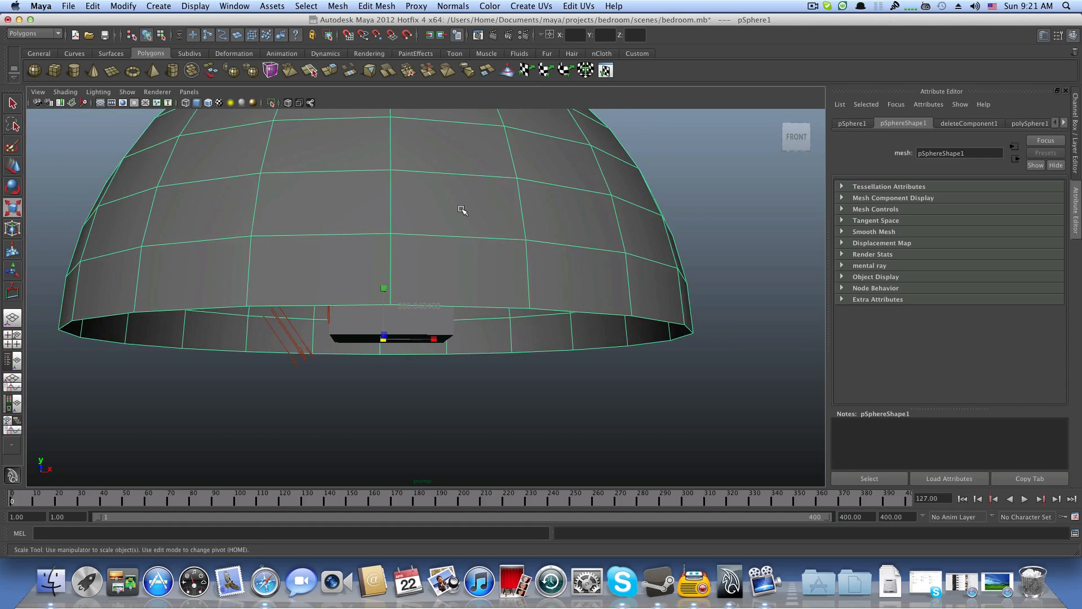
right_drag(462, 210, 462, 371)
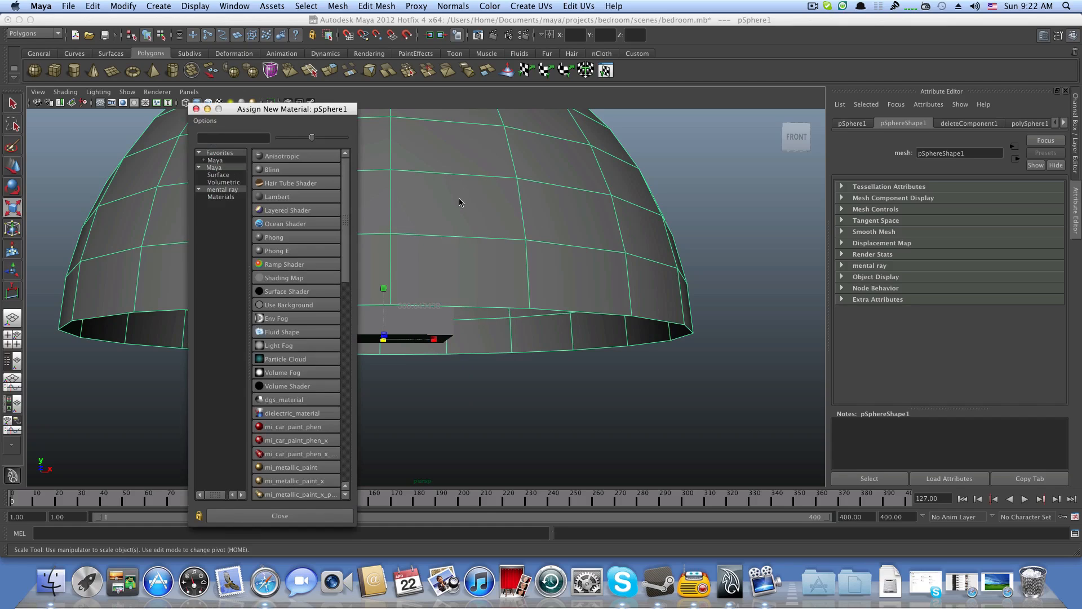
click(275, 292)
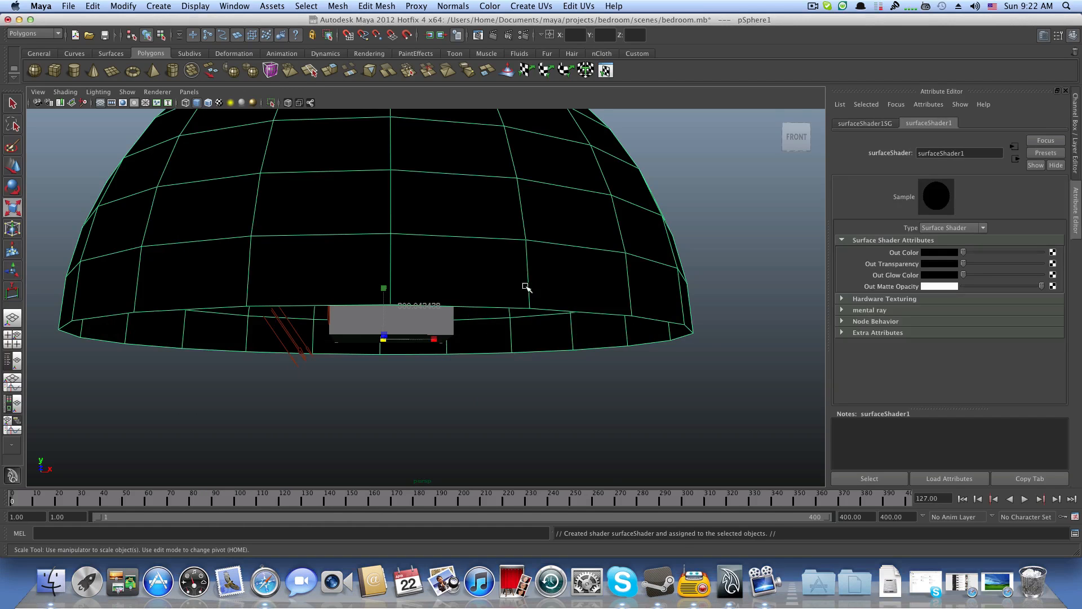
Step: Connect a File texture to the Out Color of the dome's surface shader
alt+drag(525, 287, 527, 296)
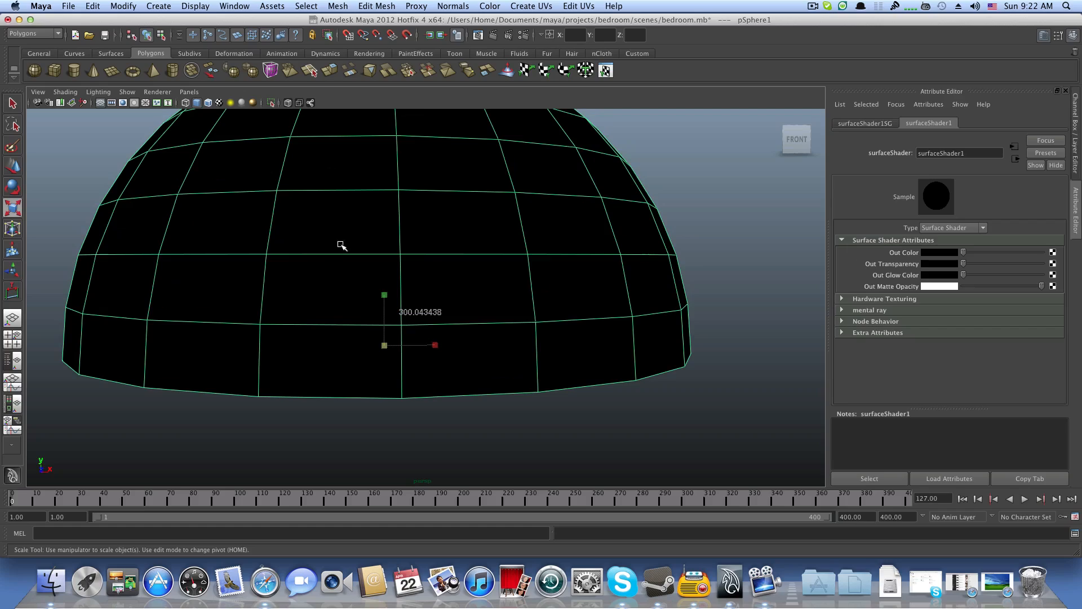
alt+drag(567, 252, 574, 210)
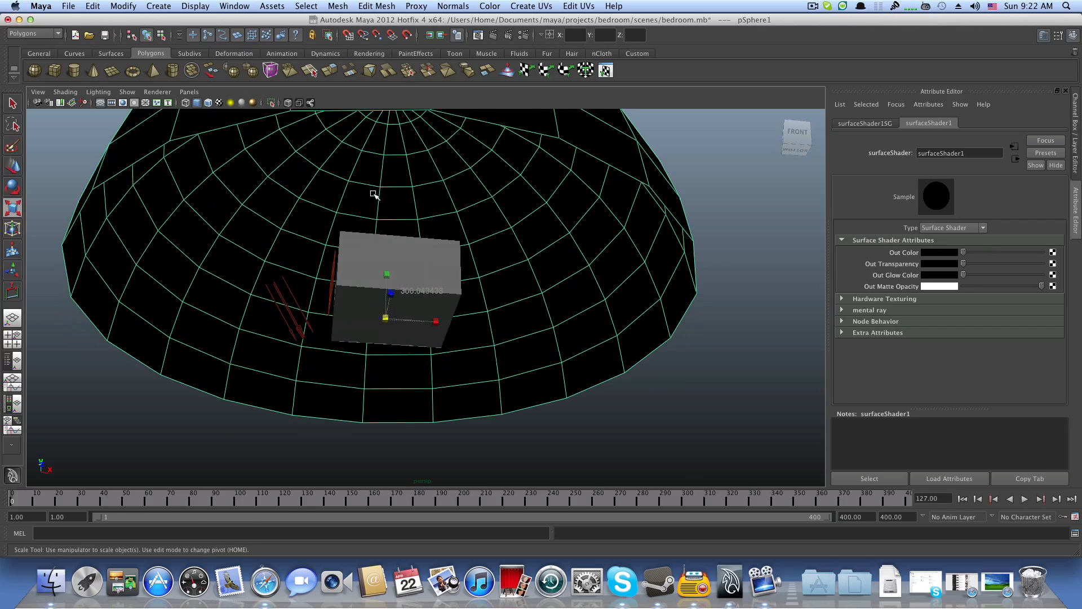
alt+drag(454, 195, 430, 280)
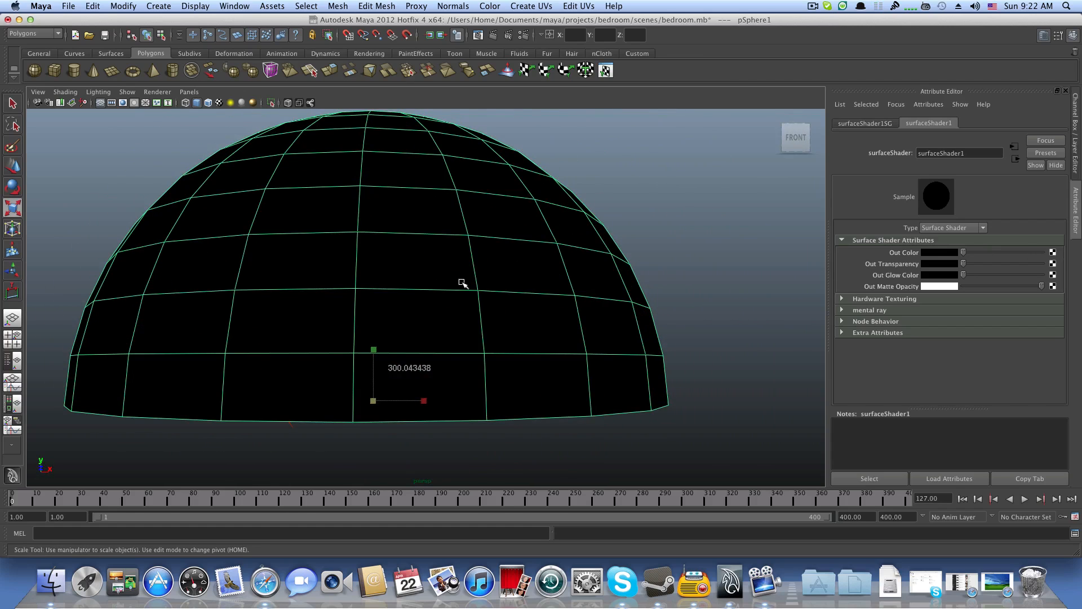
scroll(459, 280, down, 2)
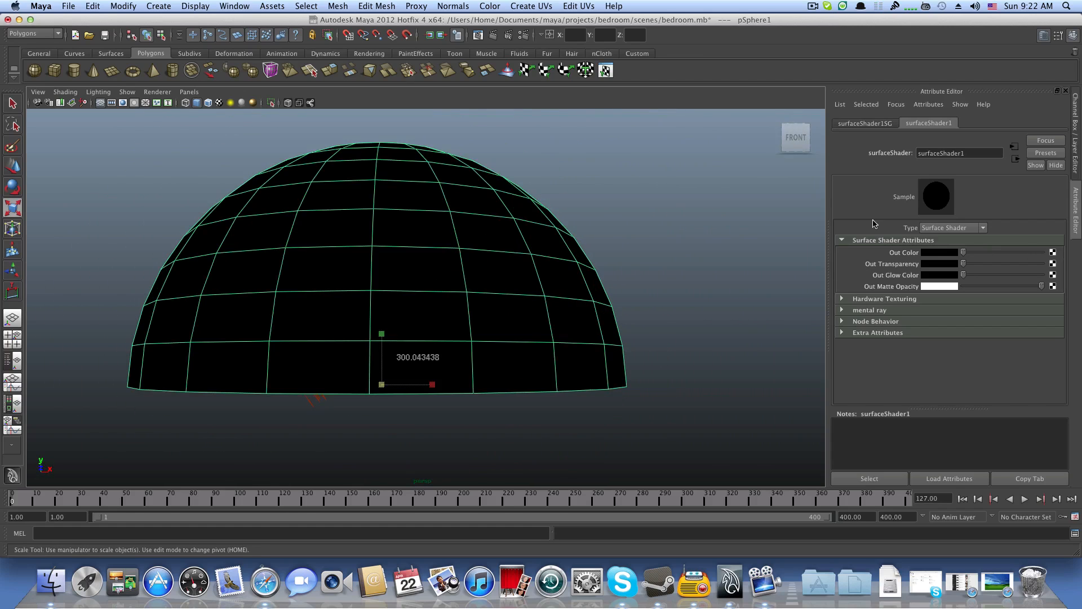
click(1053, 253)
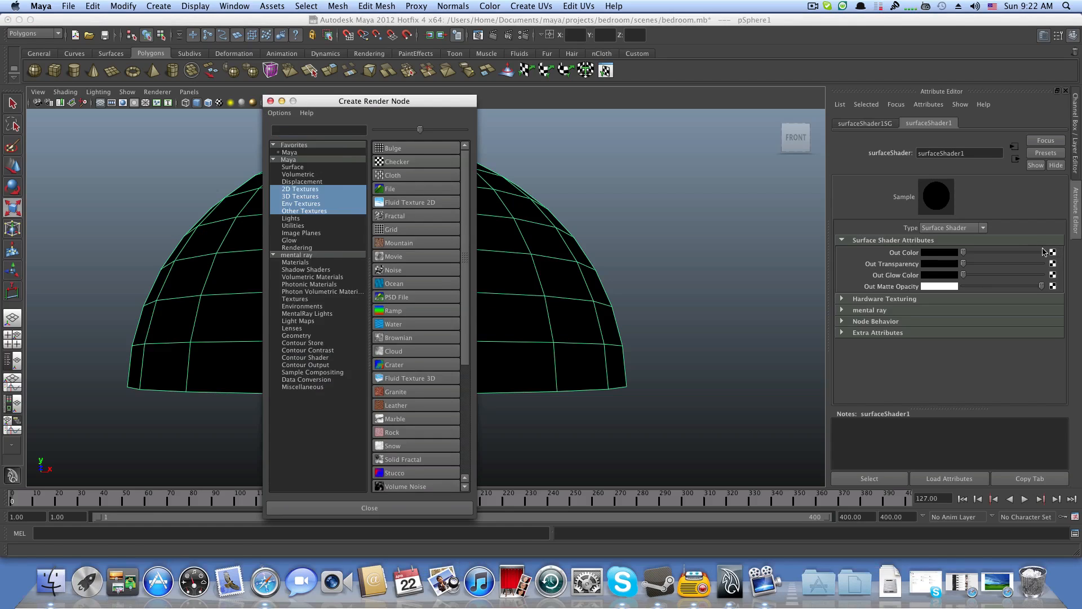
drag(343, 99, 258, 92)
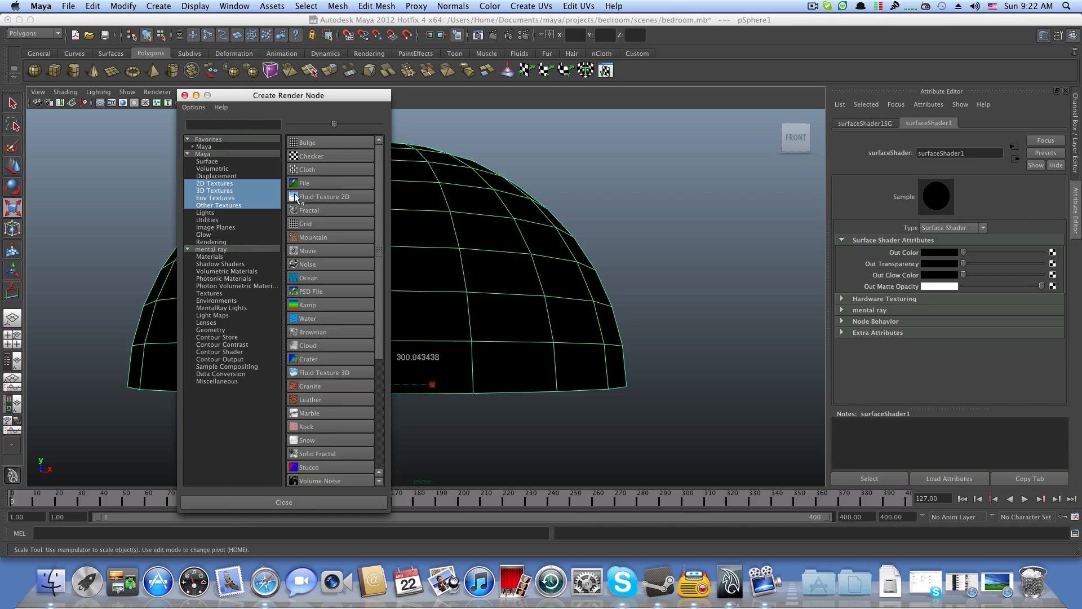
click(306, 183)
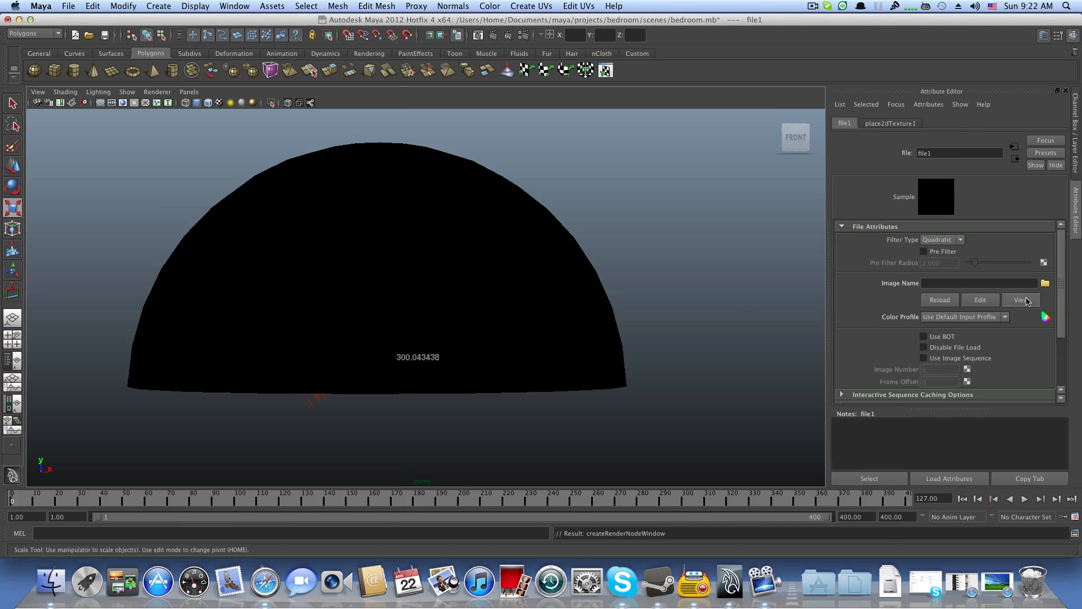
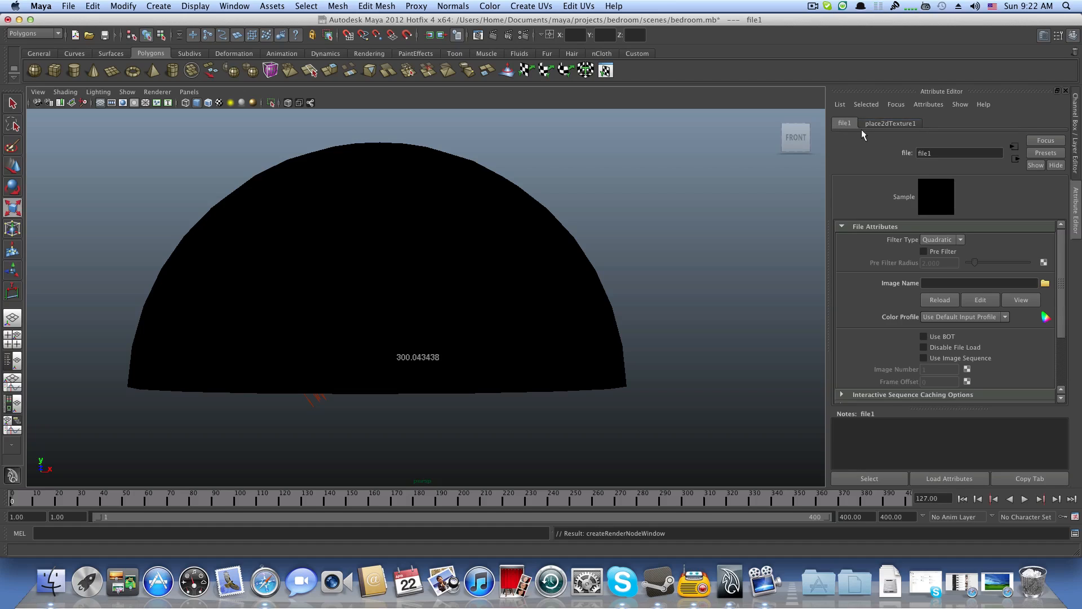
Step: Browse for the file texture's image in the /Users/Home/Desktop folder
click(1046, 284)
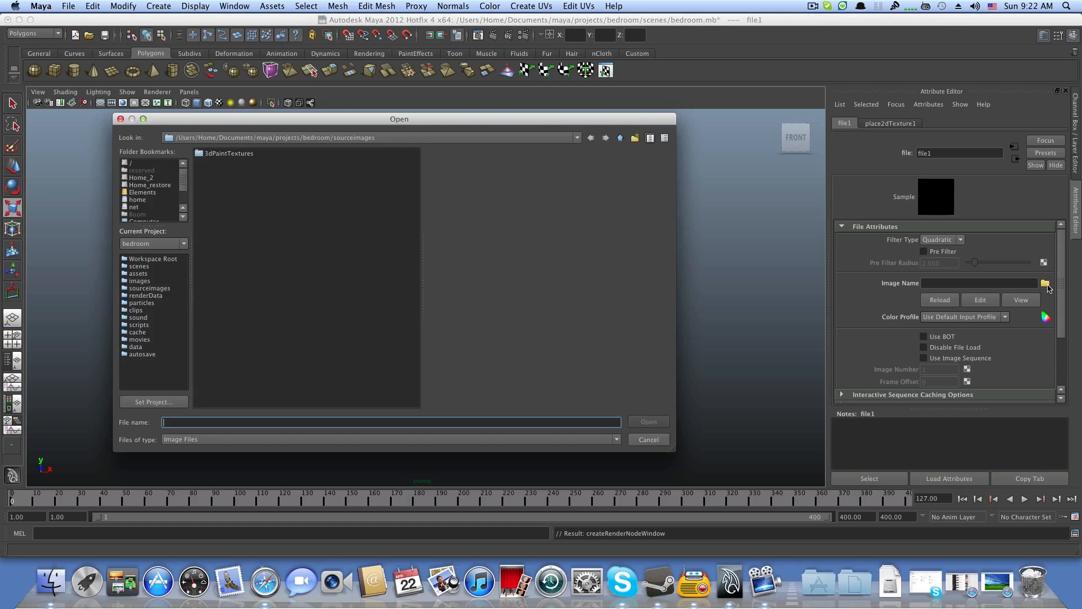
click(145, 163)
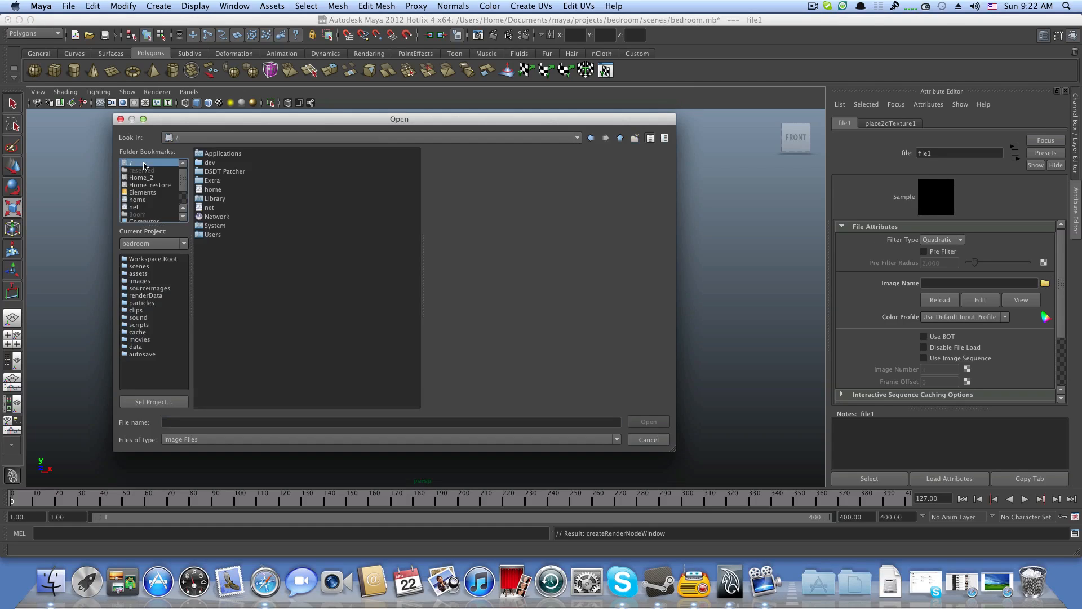
click(227, 228)
click(213, 235)
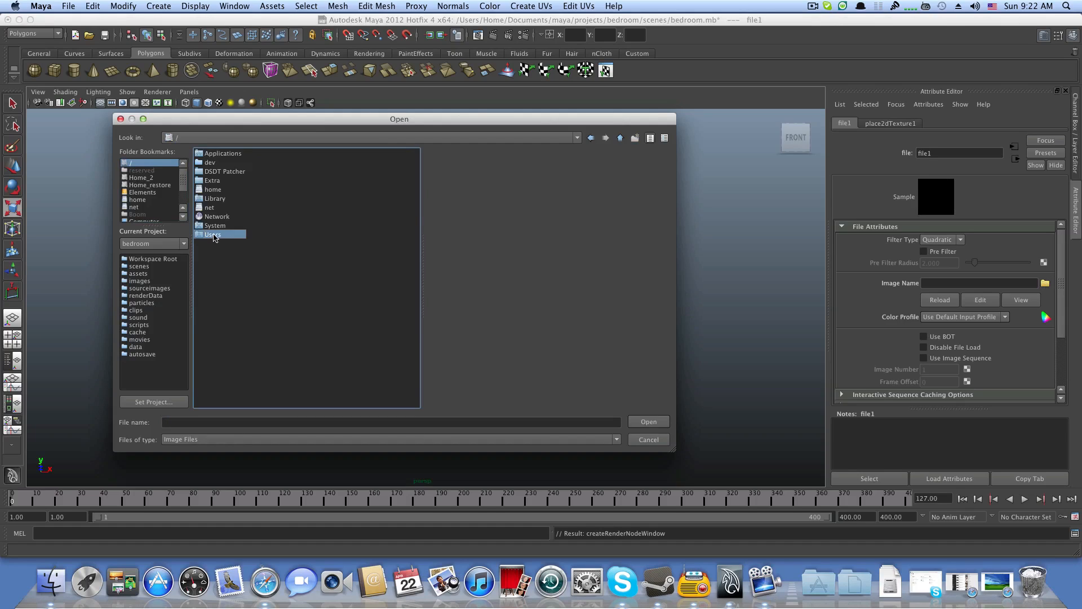
click(212, 190)
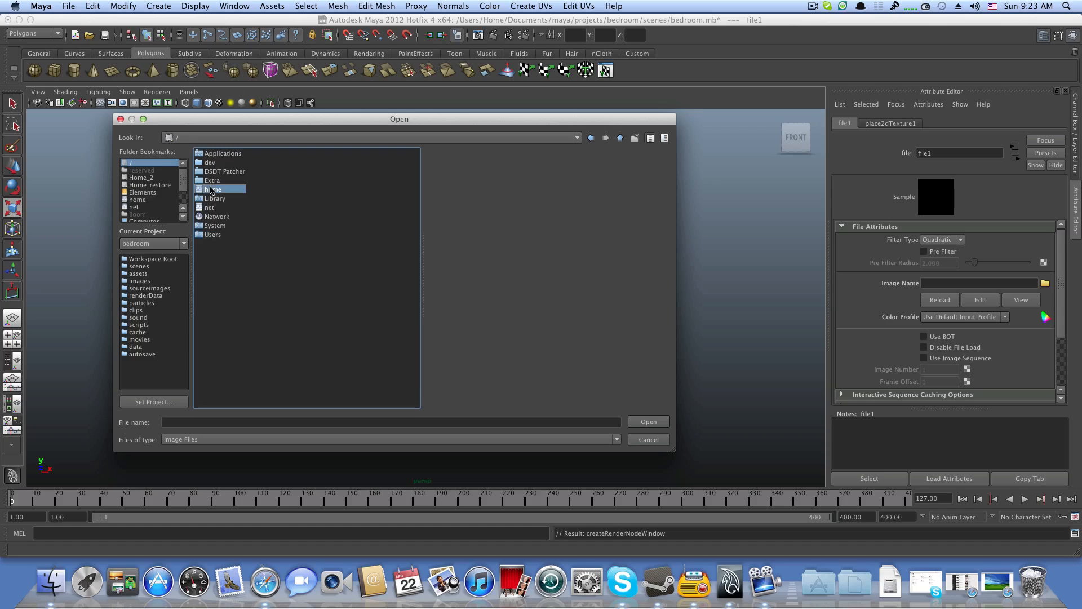
double_click(211, 191)
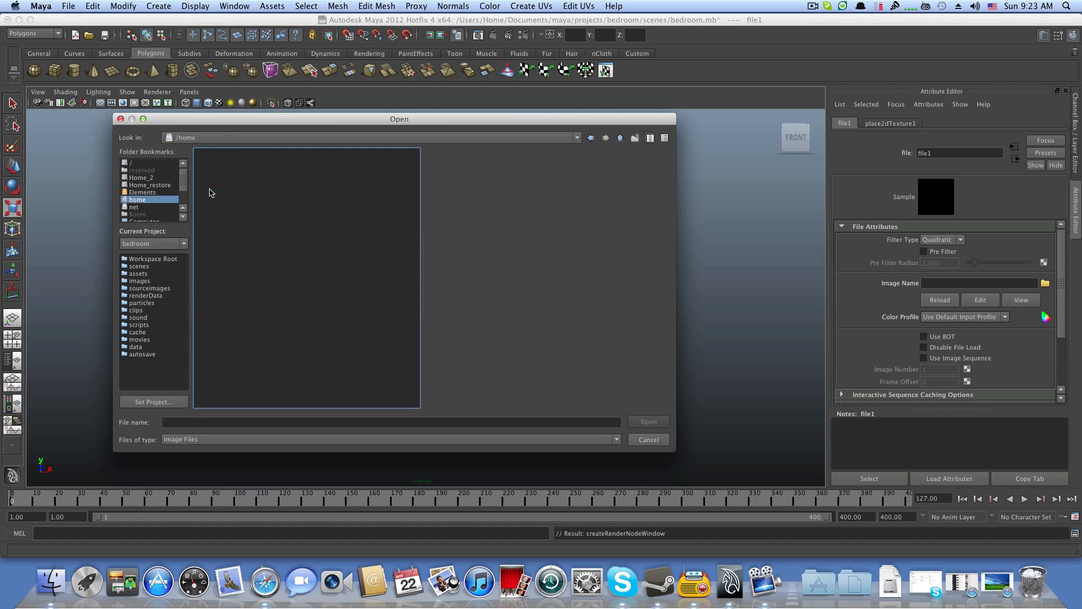
click(144, 164)
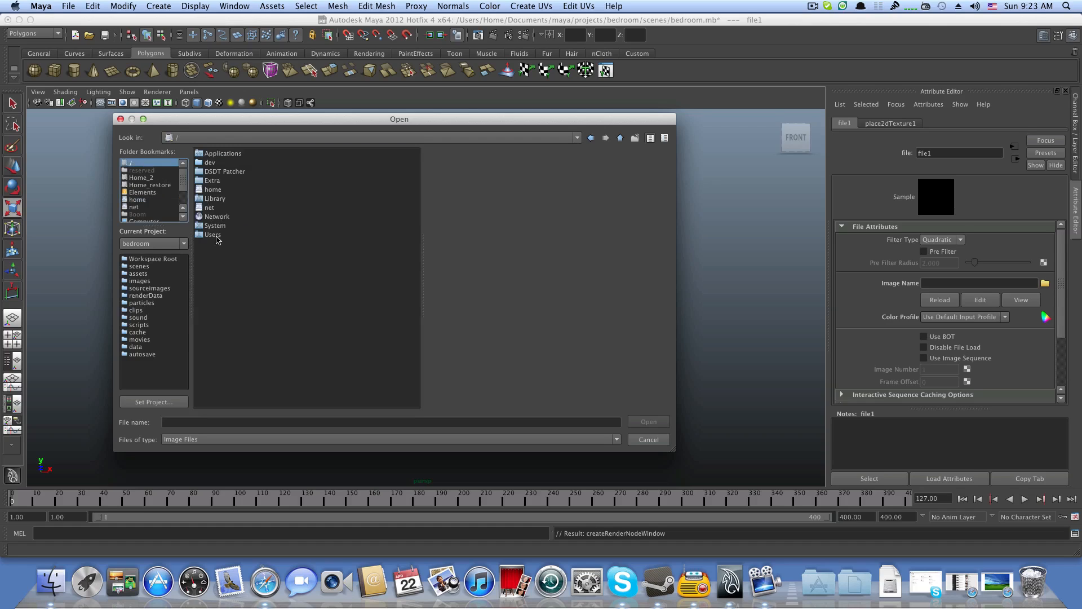
double_click(215, 236)
double_click(216, 157)
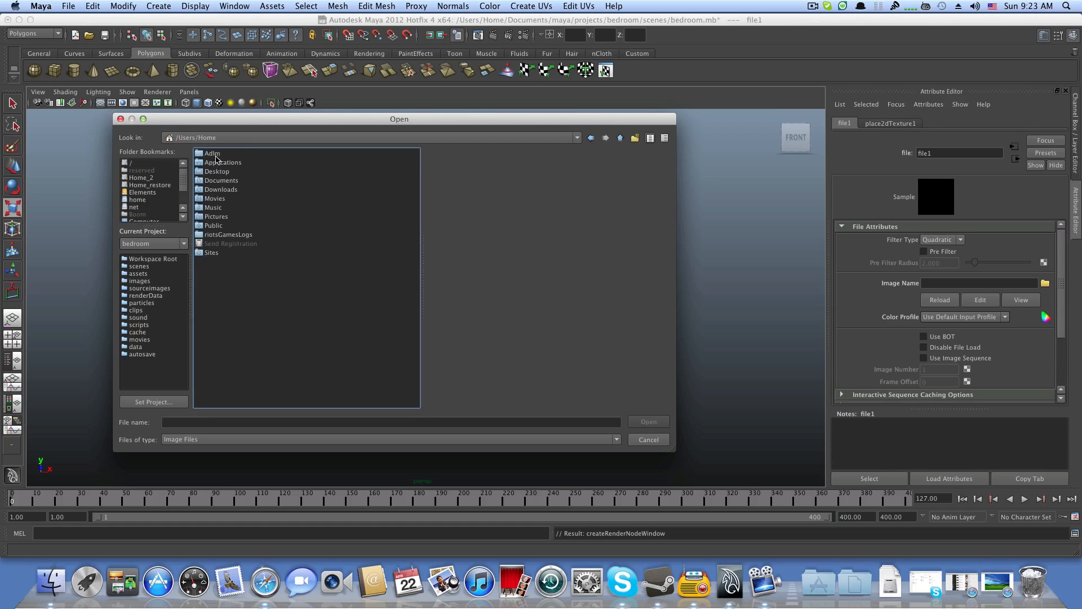
double_click(218, 171)
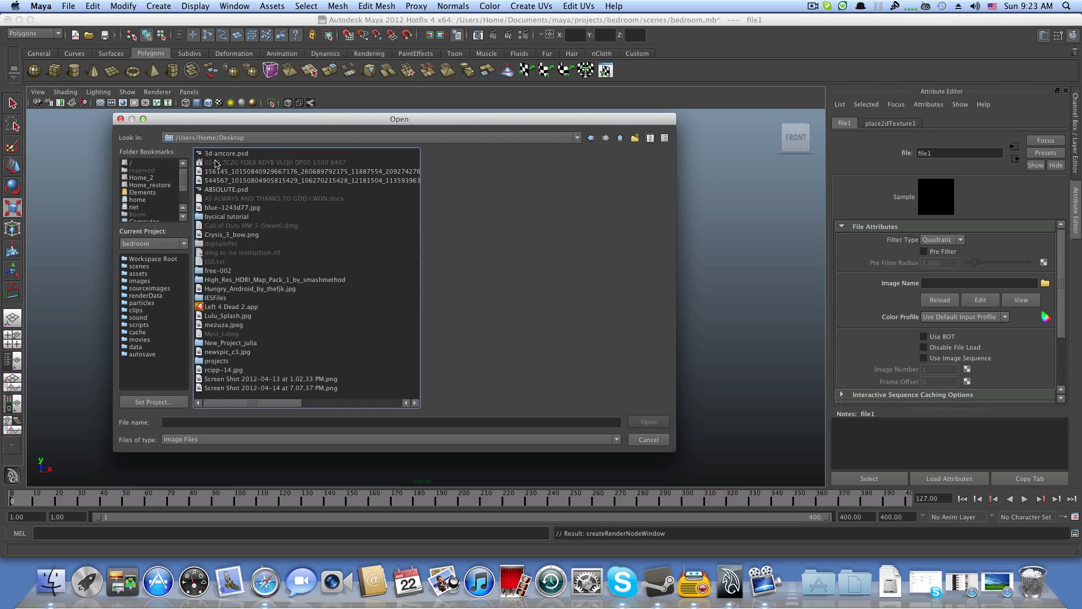
Step: Preview the images in the Desktop folder one after another to look for a sky picture
click(214, 155)
key(Down)
key(Down)
key(Down)
key(Down)
key(Down)
key(Down)
key(Down)
key(Down)
key(Down)
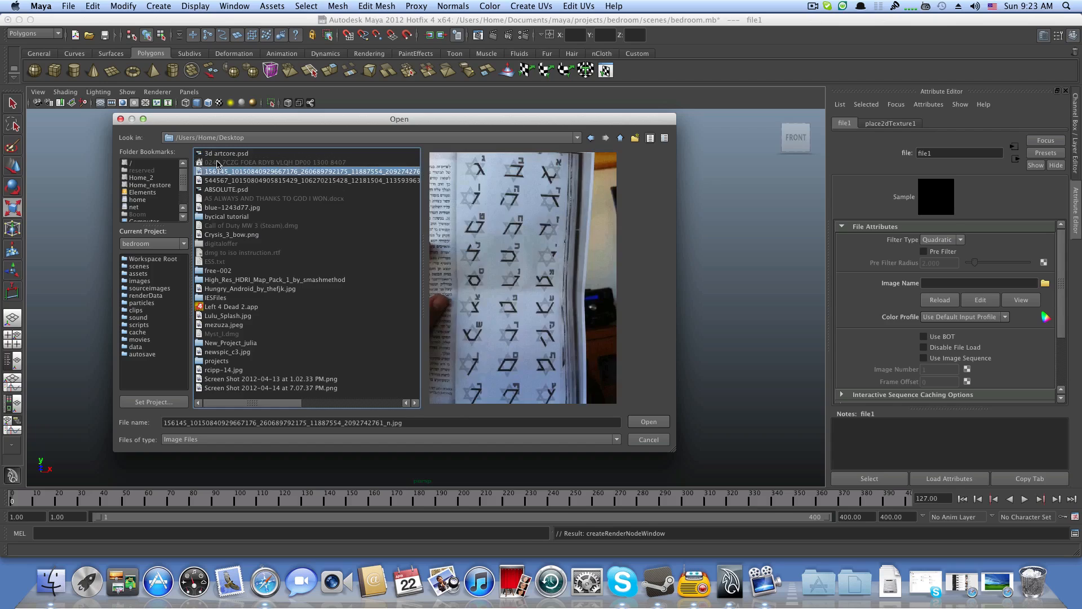
key(Down)
key(Down)
key(Down)
key(Down)
key(Down)
key(Down)
key(Down)
key(Down)
key(Down)
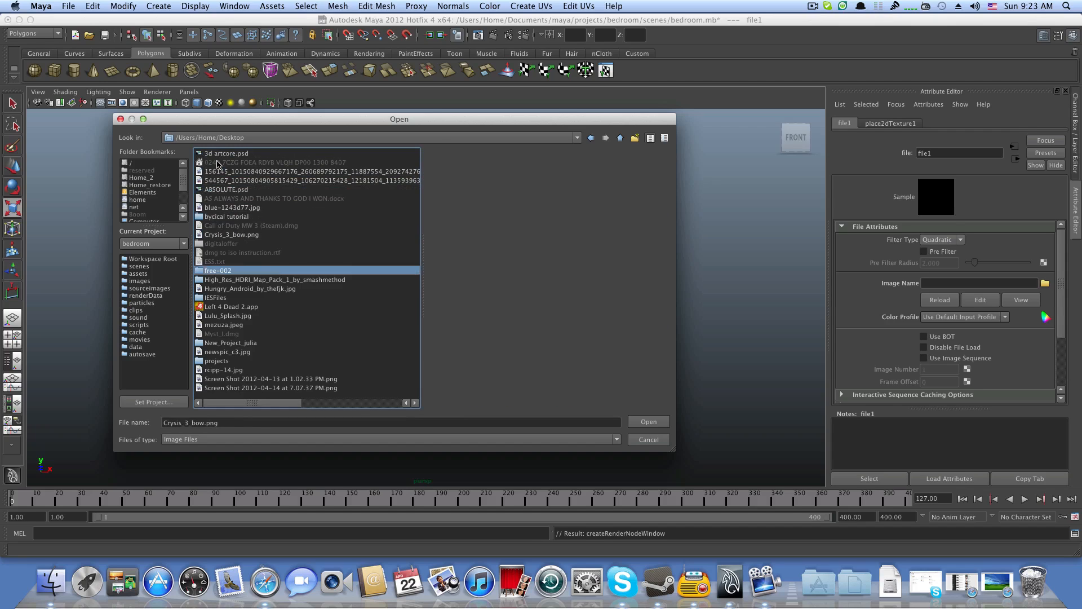
key(Down)
key(Down)
key(Down)
key(Down)
key(Down)
key(Down)
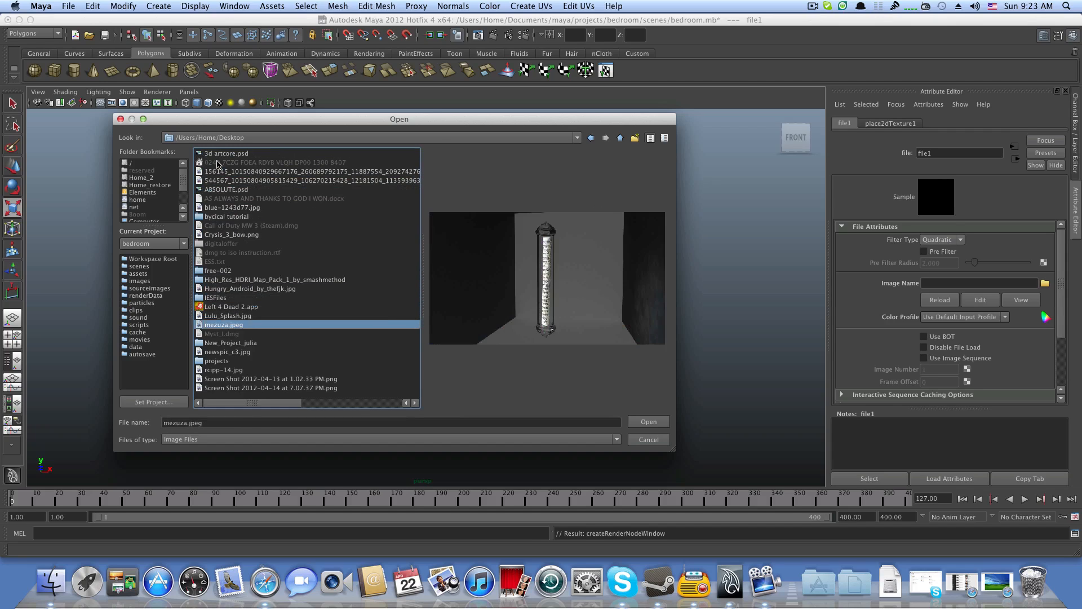
key(Down)
key(Down)
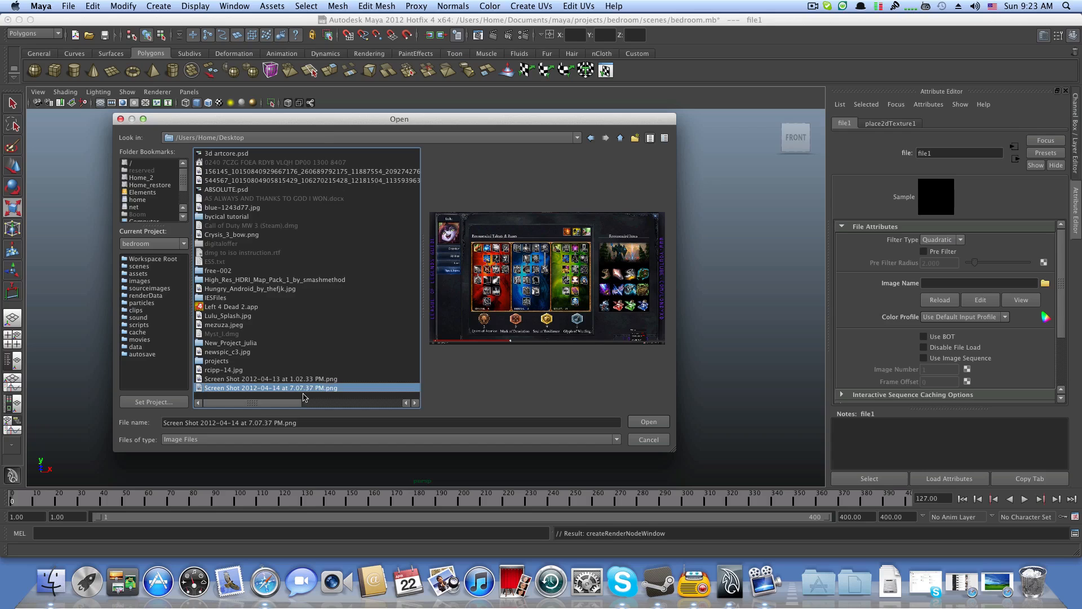
Step: Load size.jpg from the Desktop as the file texture's image and turn on textured display in the viewport
click(345, 403)
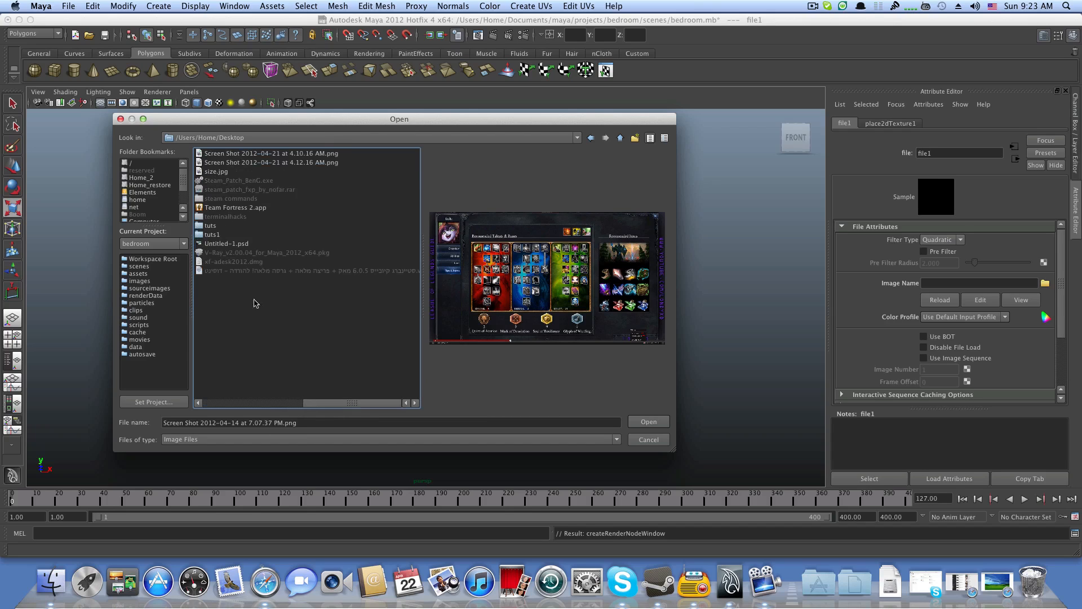
click(220, 153)
key(Down)
key(Down)
key(Down)
key(Down)
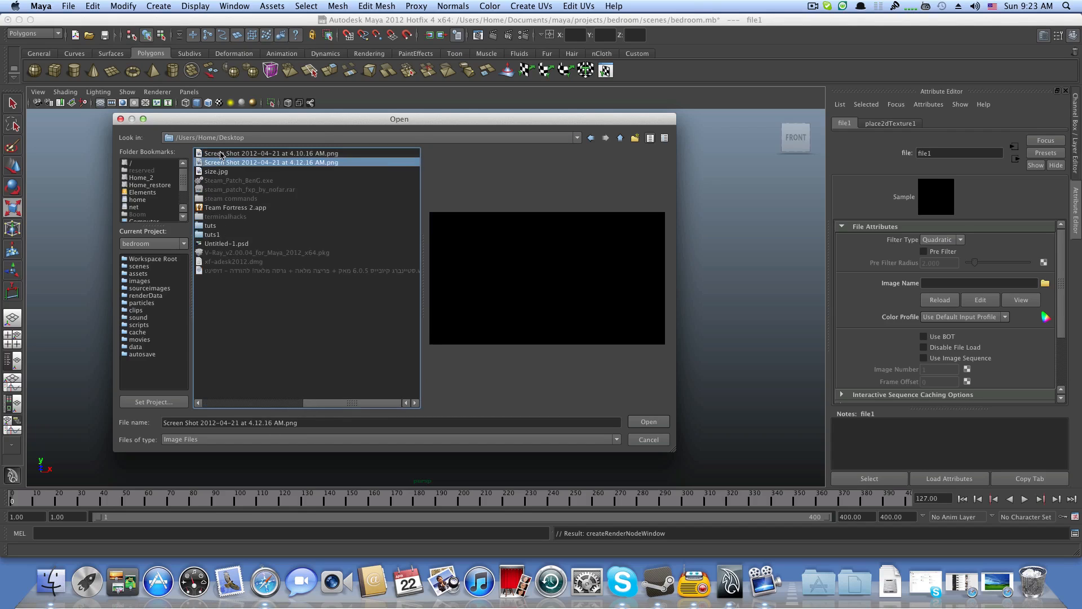
key(Up)
key(Up)
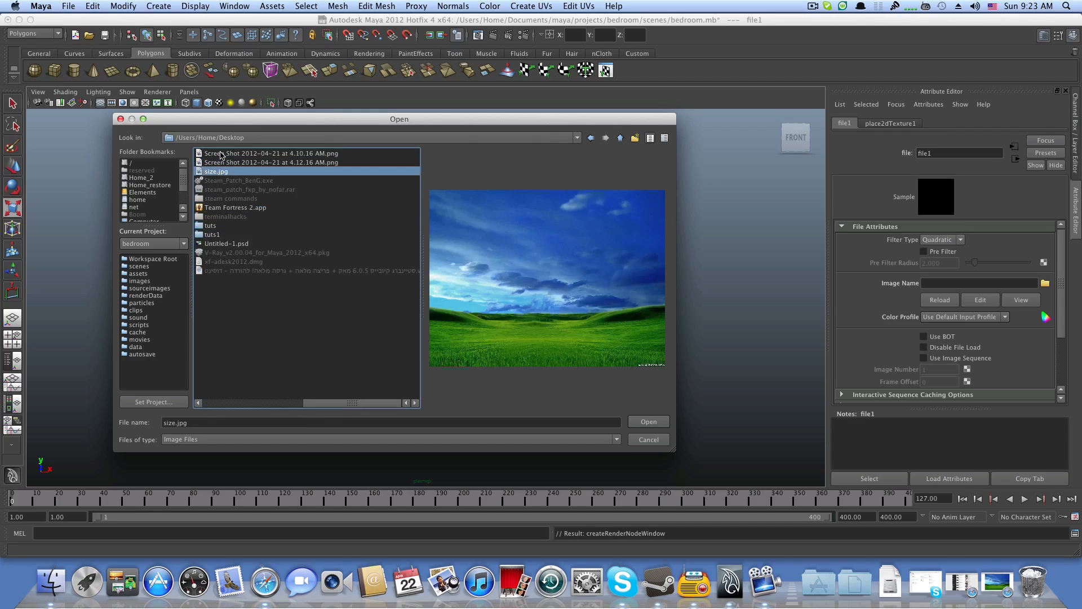
click(649, 423)
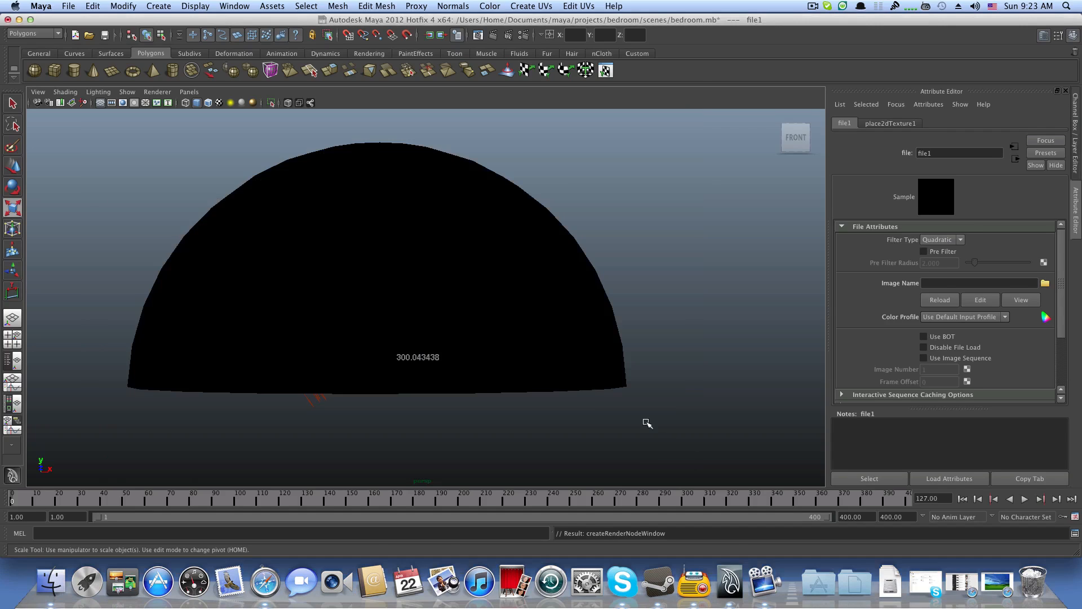
alt+drag(449, 367, 299, 397)
key(6)
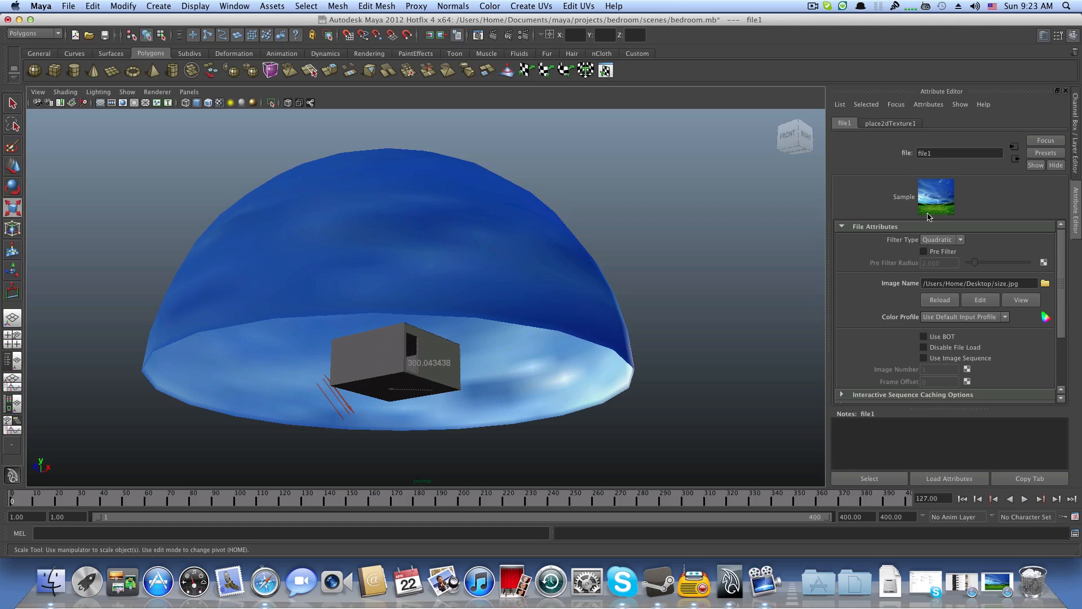
Step: Examine how the sky image wraps around the dome from outside, from below and close to the room
alt+drag(382, 297, 457, 326)
alt+middle_drag(457, 327, 440, 276)
alt+drag(425, 302, 422, 311)
alt+middle_drag(422, 312, 421, 279)
alt+right_drag(459, 305, 366, 305)
alt+drag(361, 308, 352, 288)
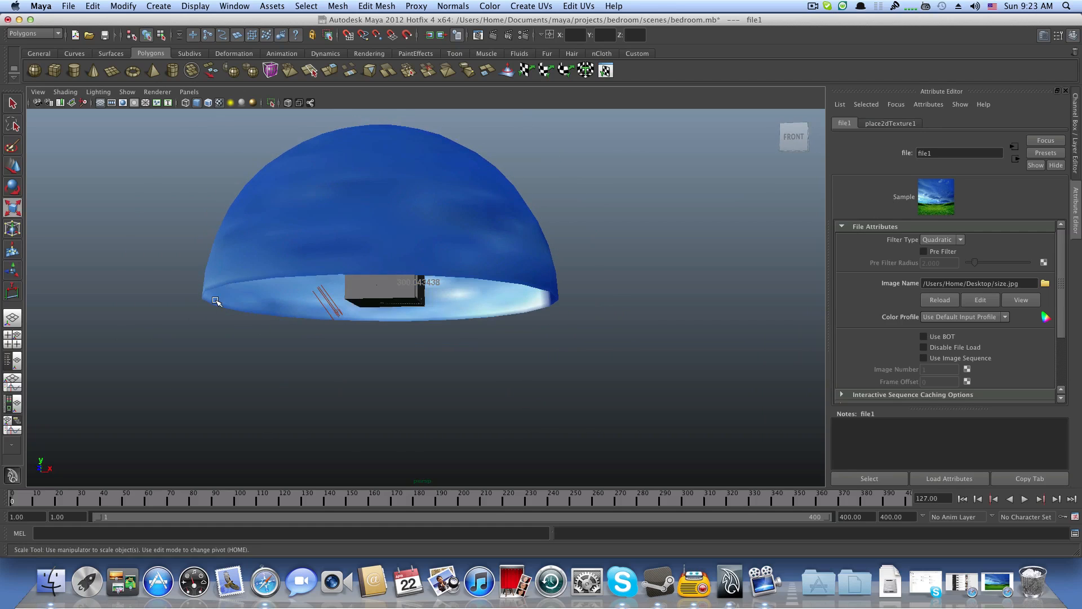
alt+drag(215, 301, 205, 314)
alt+drag(282, 316, 256, 276)
alt+right_drag(389, 307, 567, 342)
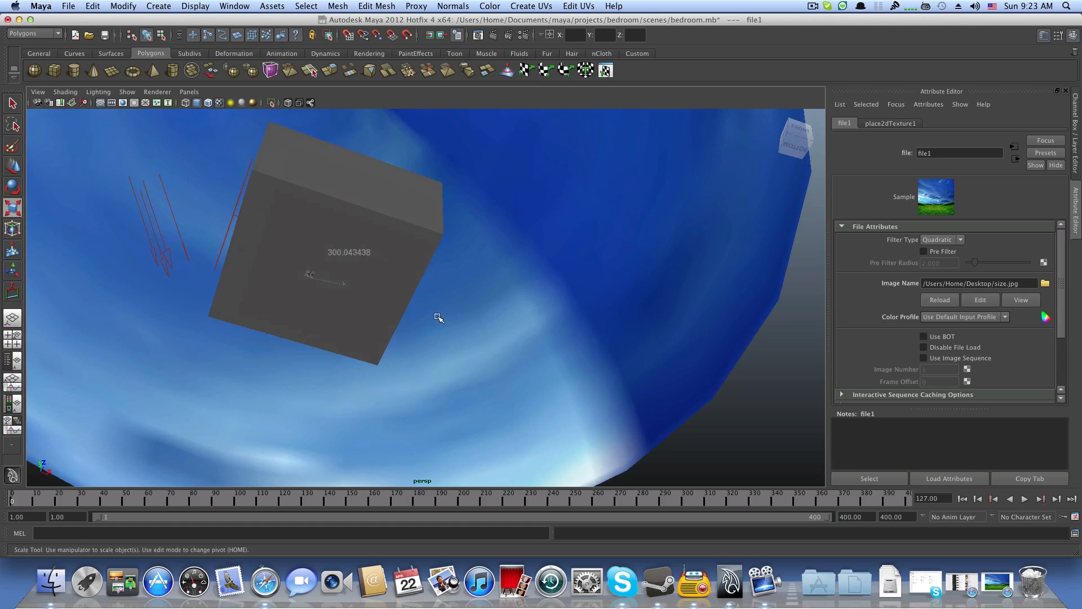
Step: Select the sky dome and show the Render Stats of its shape node, including its shadow options
alt+drag(439, 318, 350, 304)
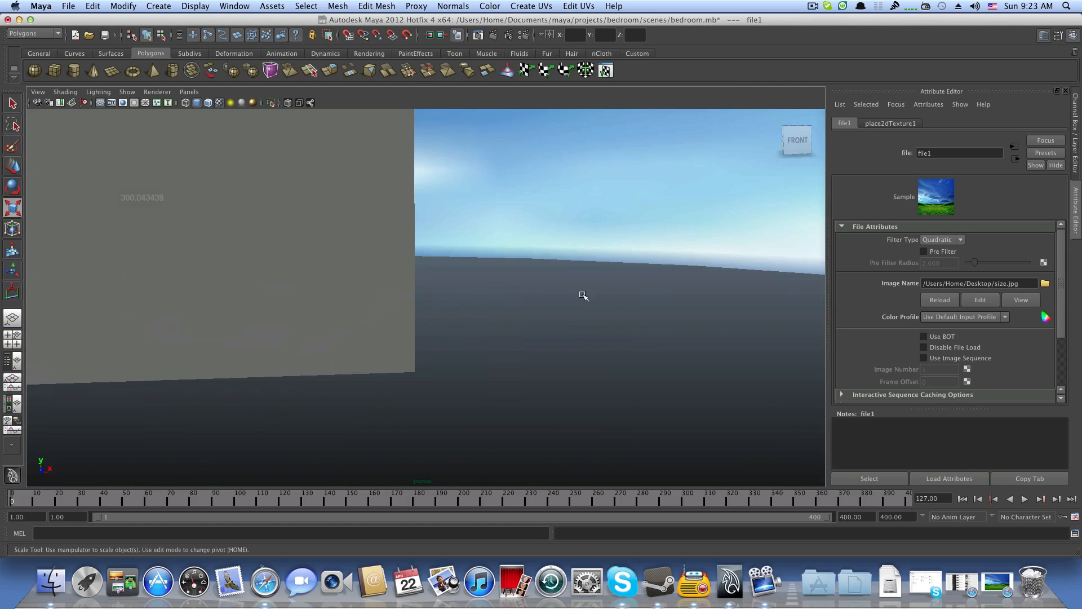
alt+right_drag(584, 295, 424, 325)
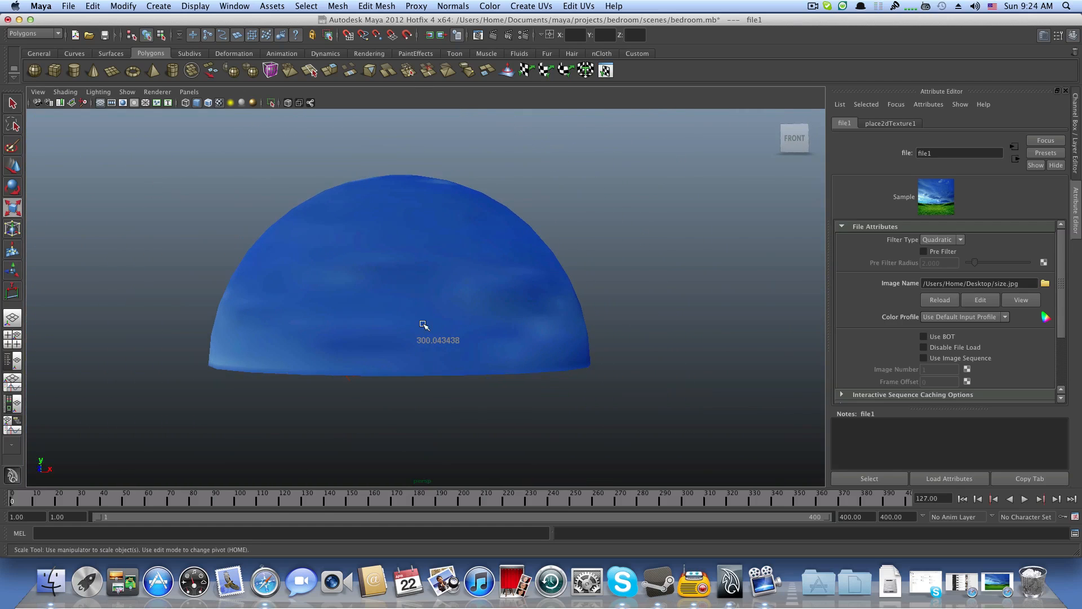
click(501, 288)
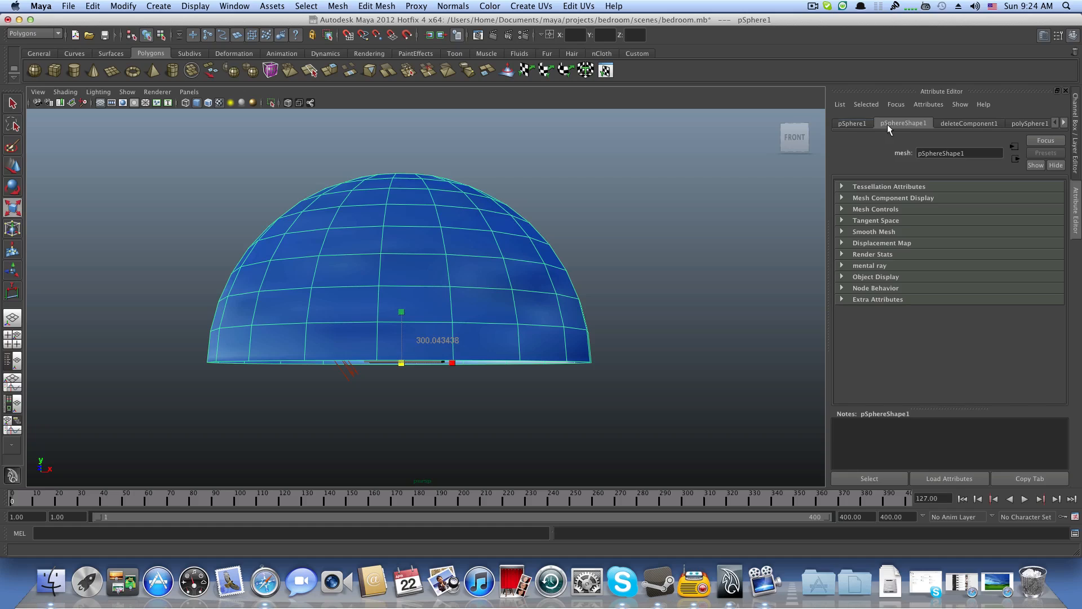
click(843, 255)
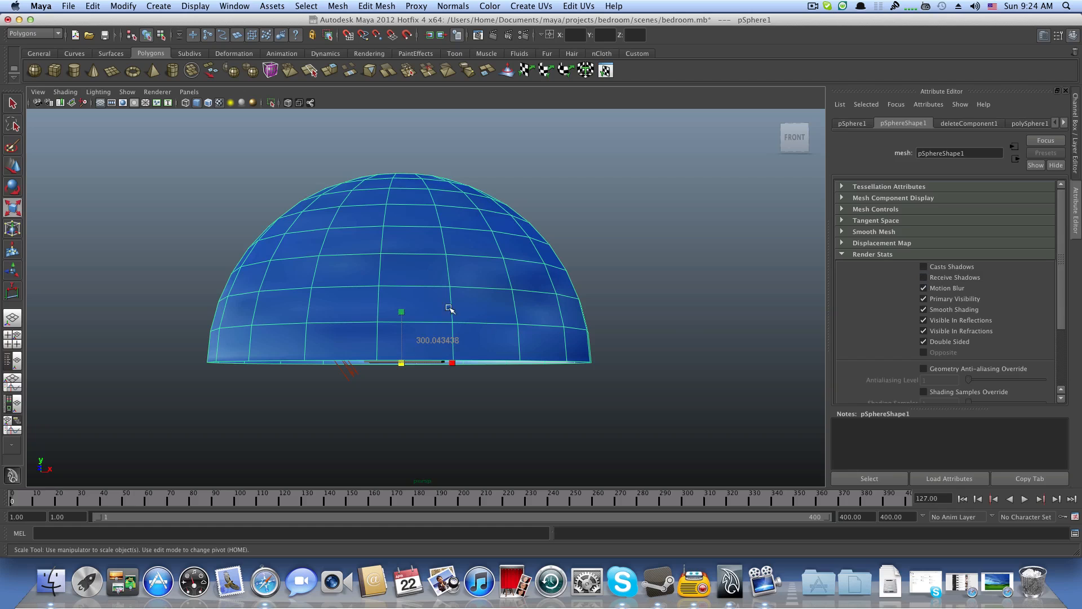
Step: Frame the perspective view inside the bedroom so it shows the window, the desk cabinet and the bed
alt+drag(423, 314, 397, 343)
alt+right_drag(396, 343, 688, 385)
alt+middle_drag(687, 385, 616, 264)
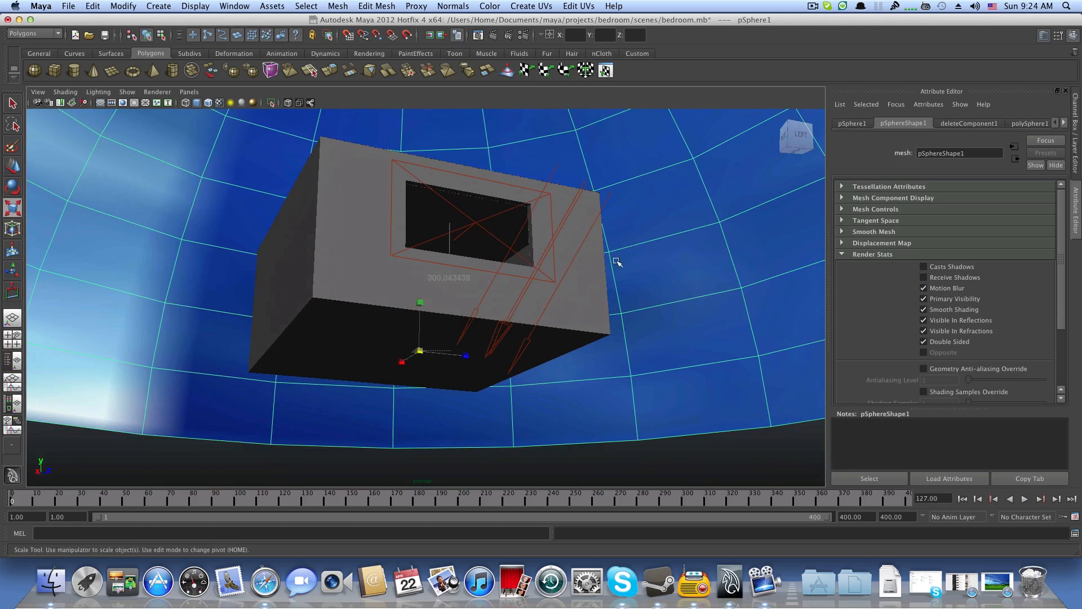
alt+right_drag(616, 264, 737, 357)
alt+drag(737, 357, 561, 365)
alt+middle_drag(560, 365, 631, 280)
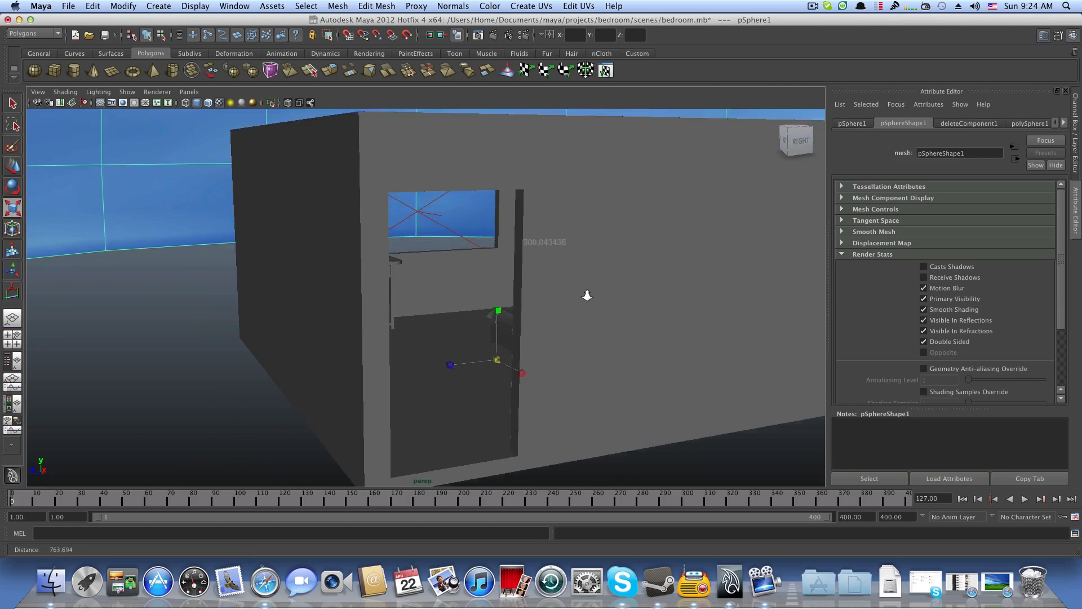
alt+right_drag(587, 294, 648, 316)
alt+right_drag(500, 316, 529, 319)
alt+middle_drag(529, 319, 472, 358)
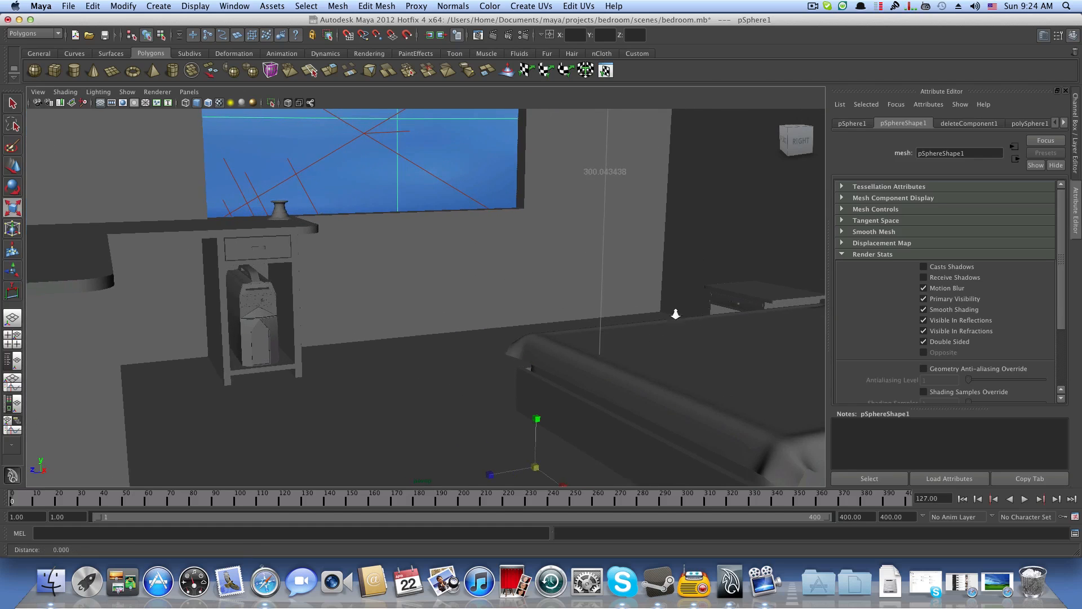
alt+right_drag(675, 314, 603, 305)
alt+middle_drag(667, 305, 553, 372)
alt+drag(553, 372, 590, 355)
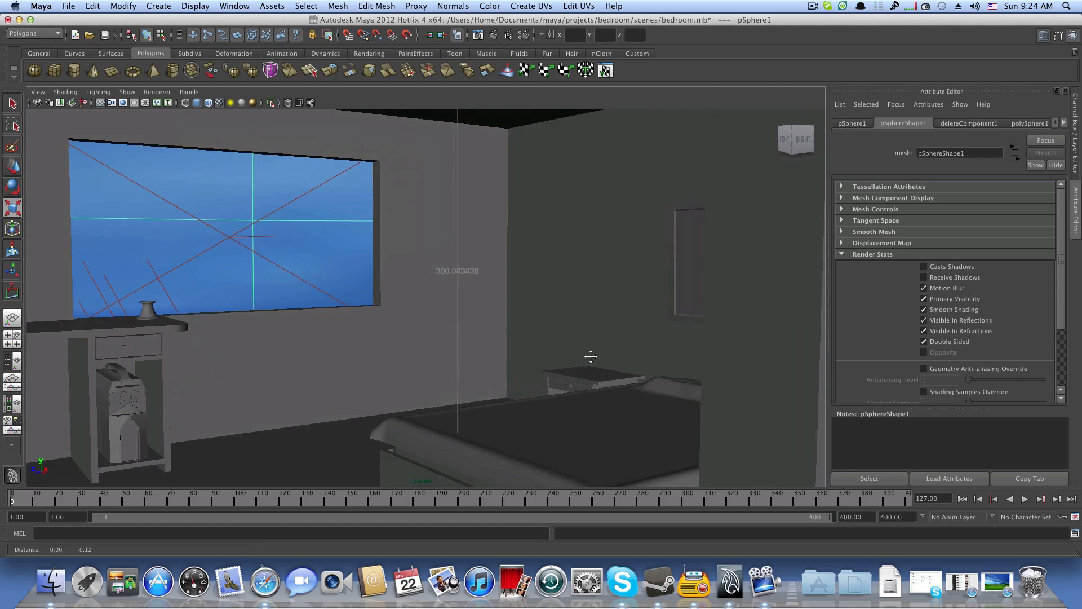
alt+middle_drag(590, 355, 780, 326)
alt+middle_drag(545, 362, 544, 337)
alt+right_drag(535, 340, 578, 339)
alt+middle_drag(578, 338, 543, 242)
alt+middle_drag(533, 375, 519, 342)
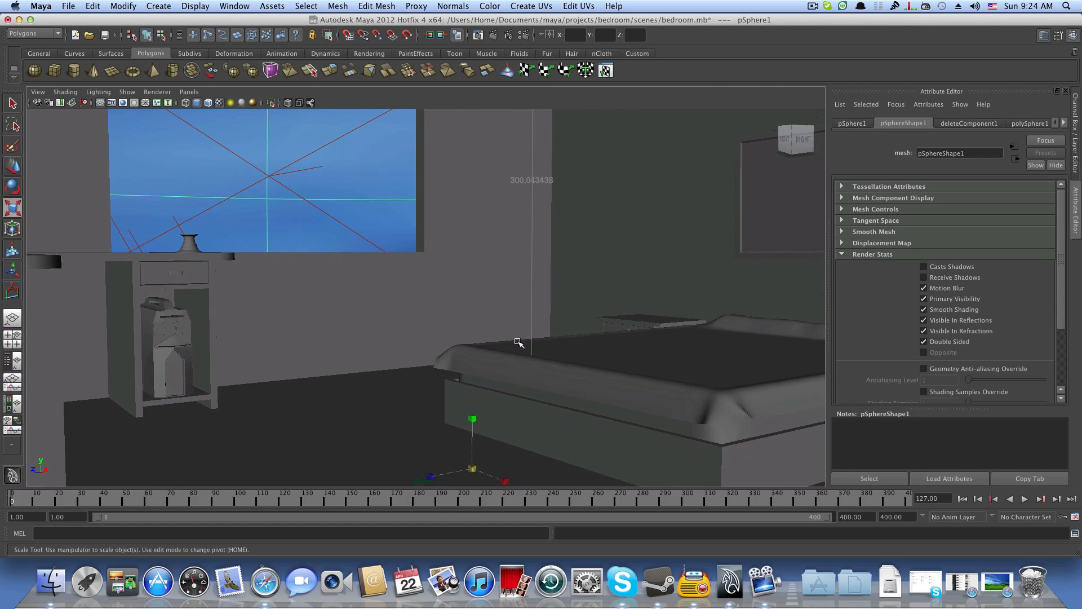
Step: Open the render settings and switch the renderer to mental ray
click(522, 38)
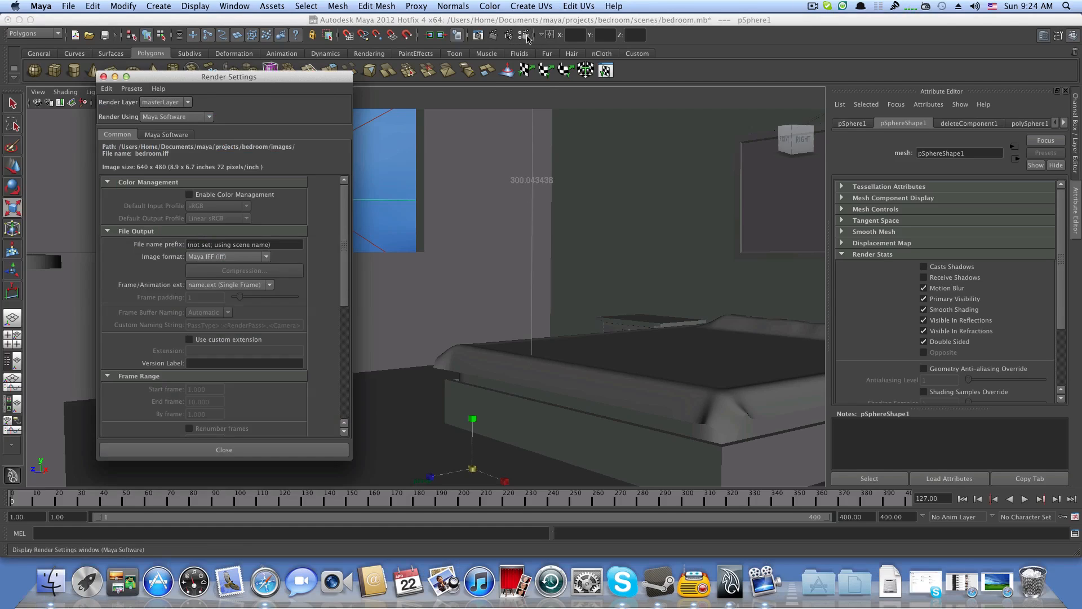
click(178, 117)
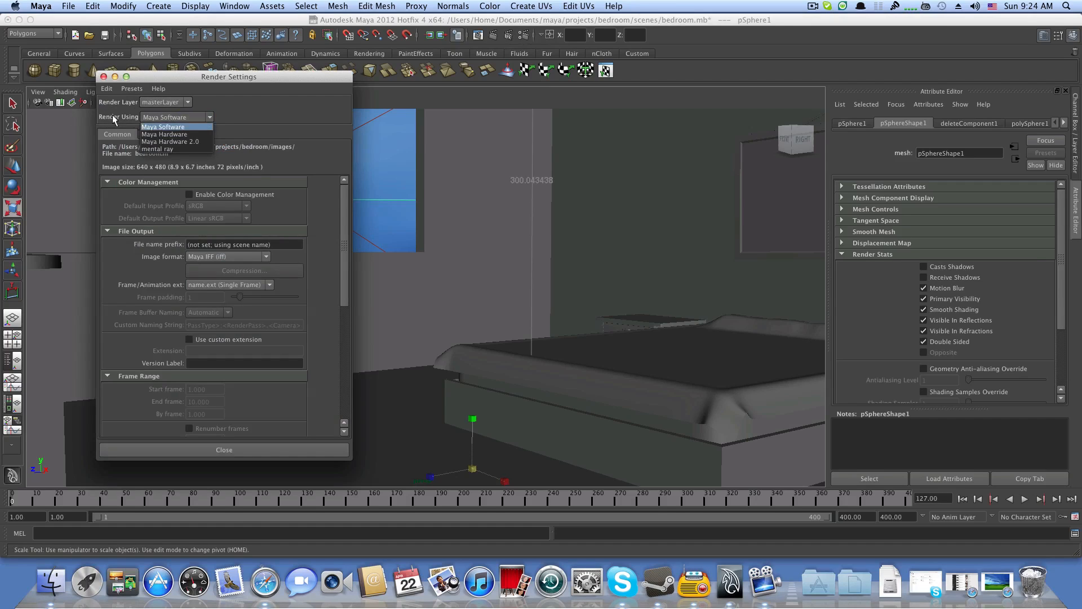
click(165, 149)
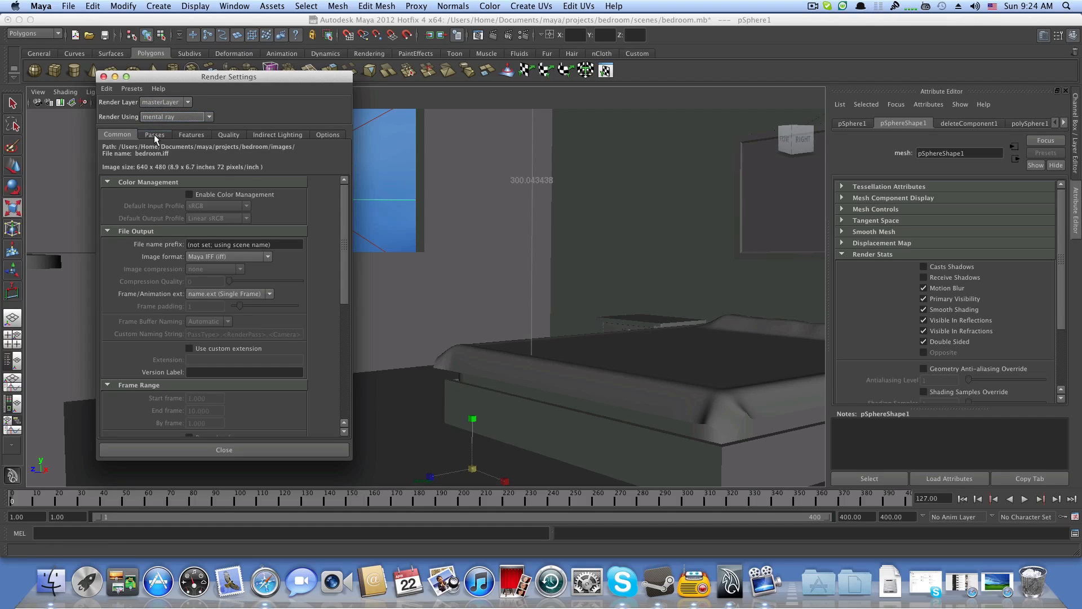
Step: Set the anti-aliasing Max Sample Level to 3 in the mental ray quality settings
click(271, 137)
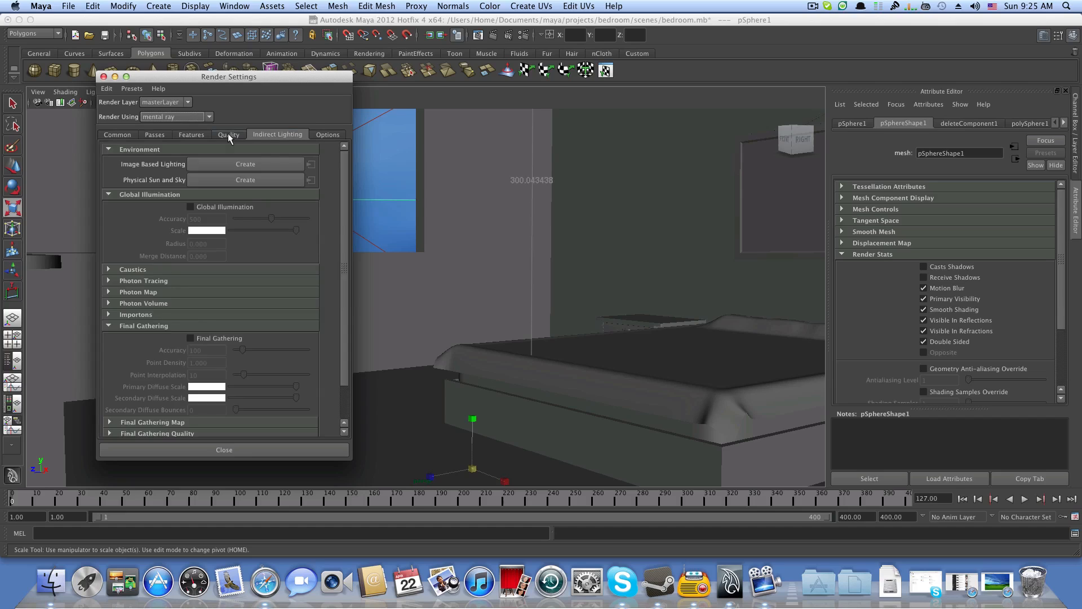
click(229, 137)
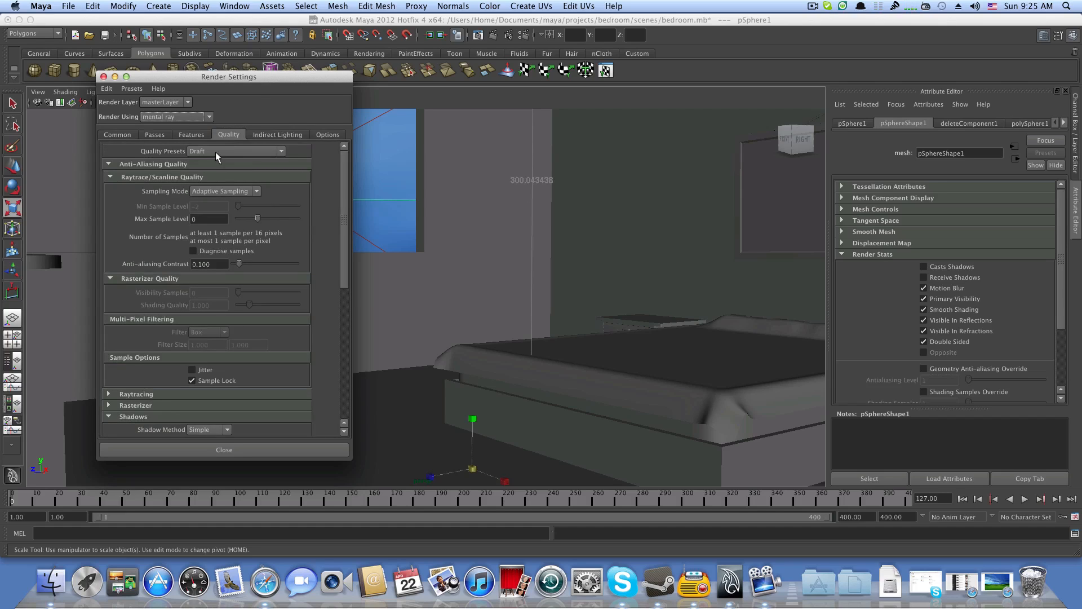
click(204, 220)
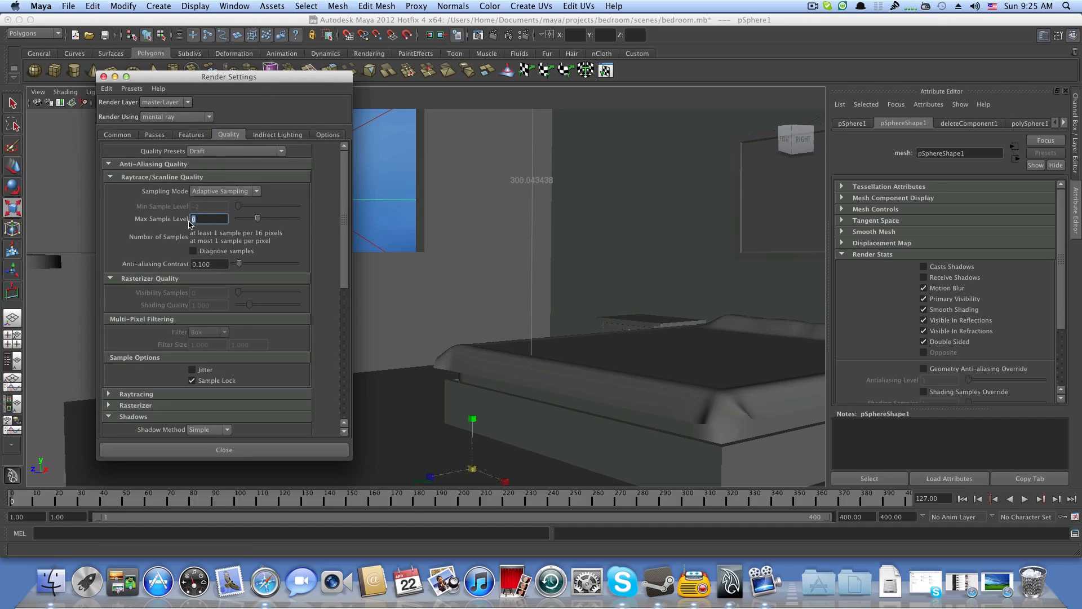
text(1)
scroll(212, 343, down, 3)
scroll(212, 342, down, 4)
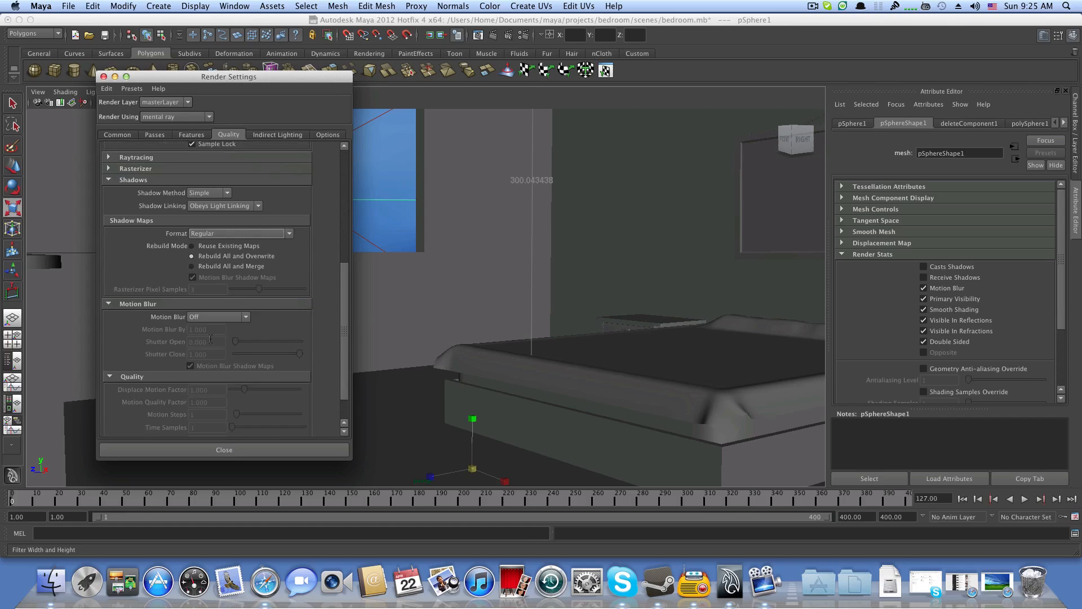
scroll(209, 338, down, 1)
Step: Set the render image size to the HD 720 preset
click(190, 138)
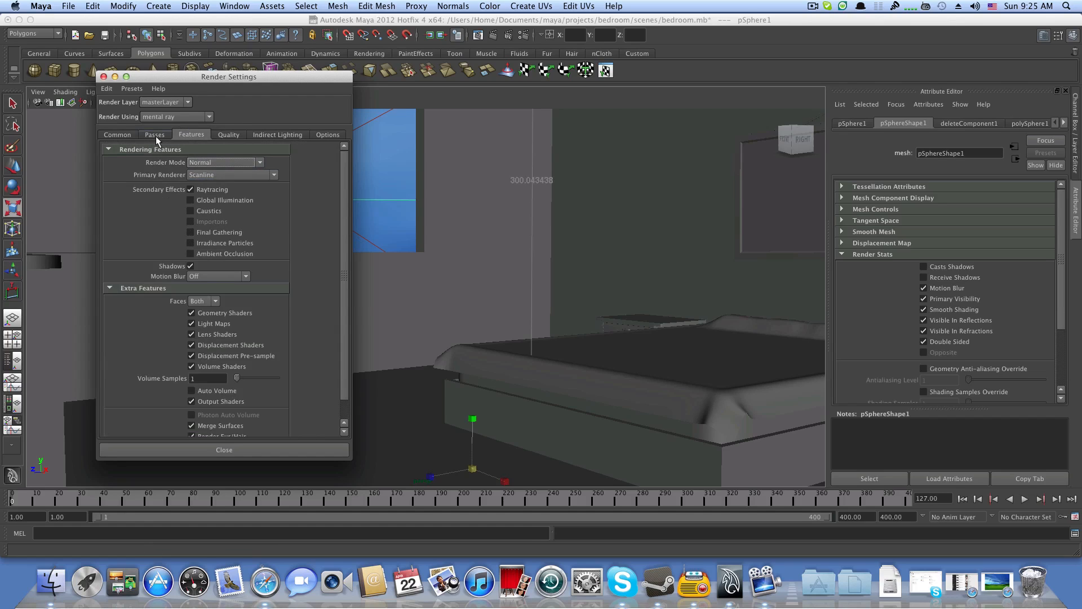
click(117, 135)
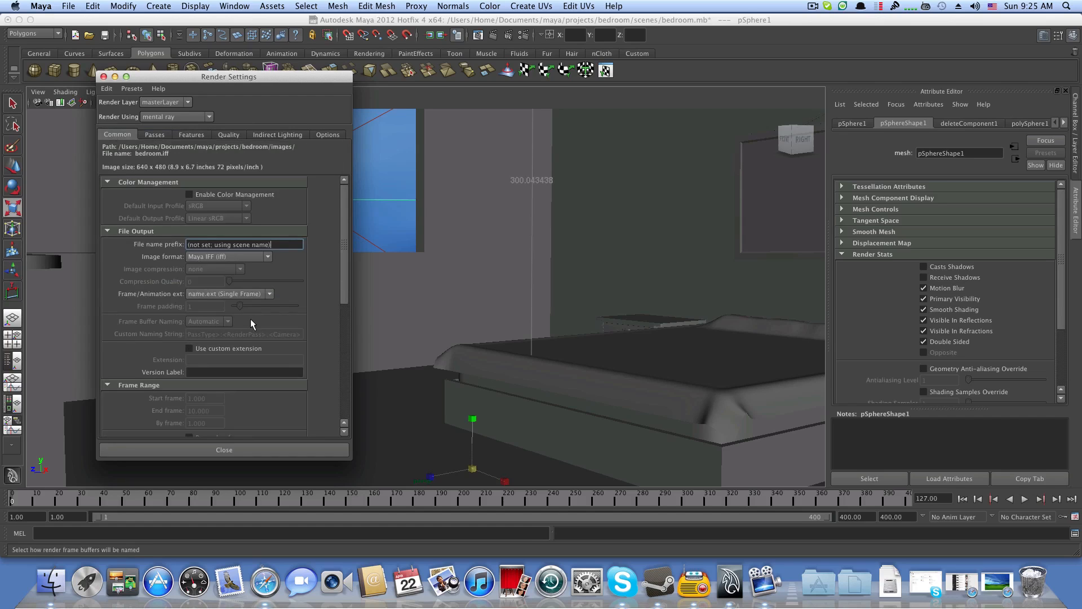
scroll(252, 323, down, 6)
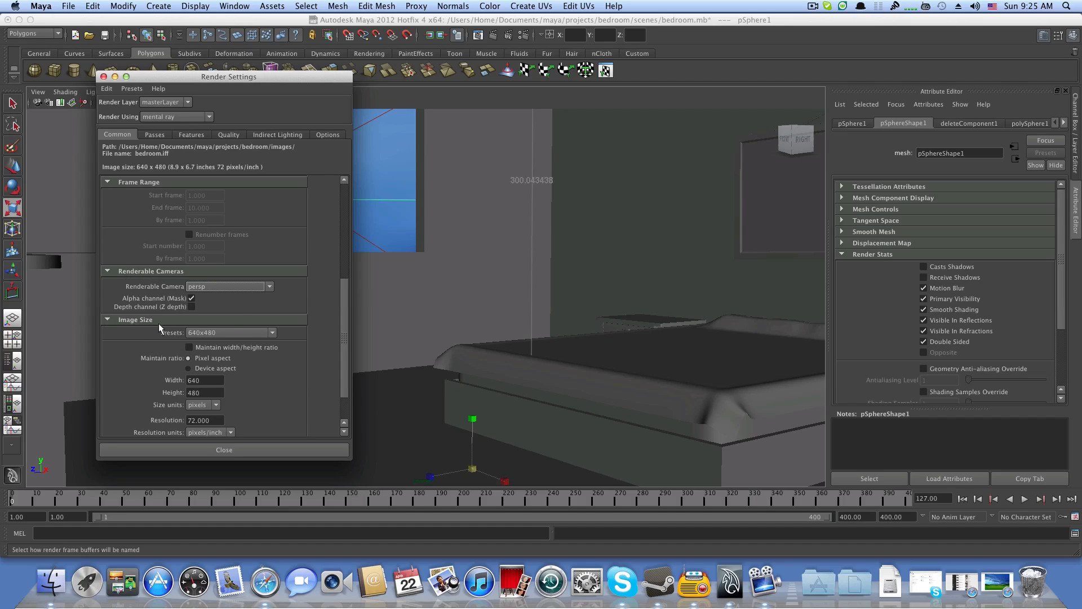
scroll(158, 330, down, 1)
click(228, 289)
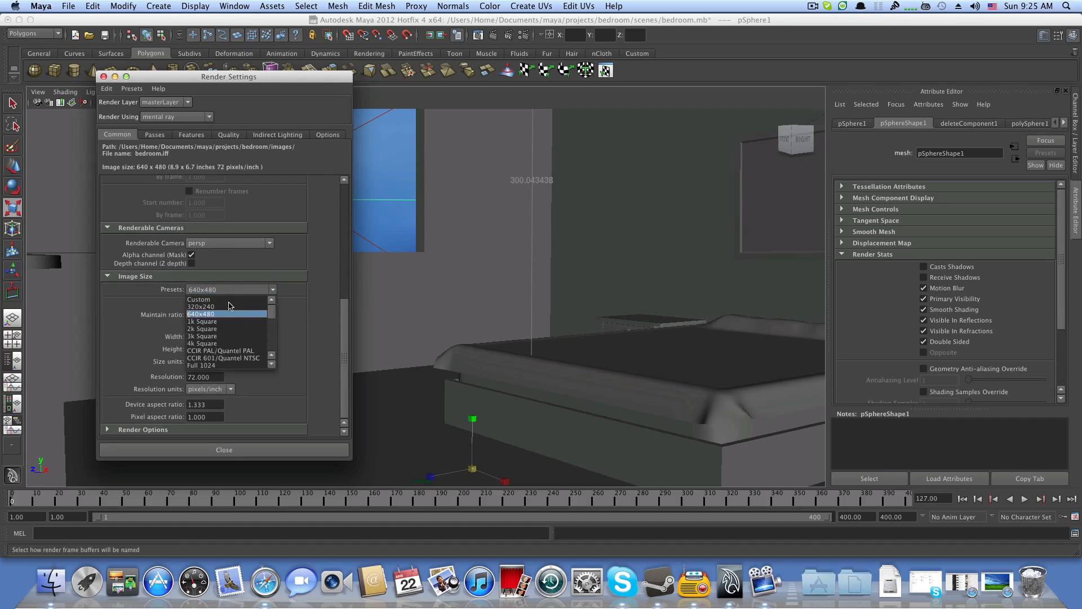
scroll(228, 328, down, 3)
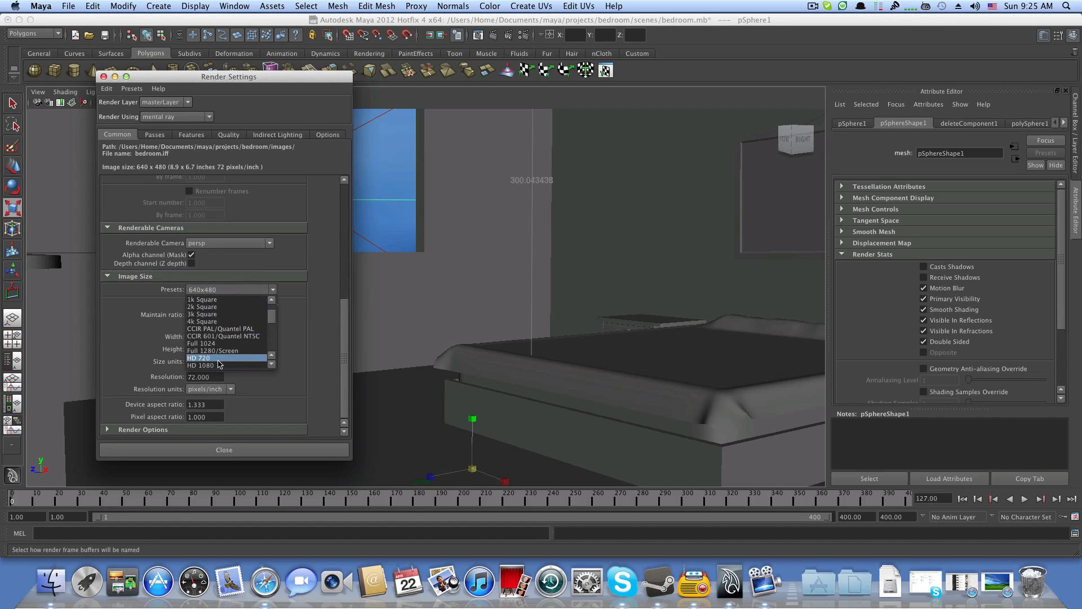
click(219, 363)
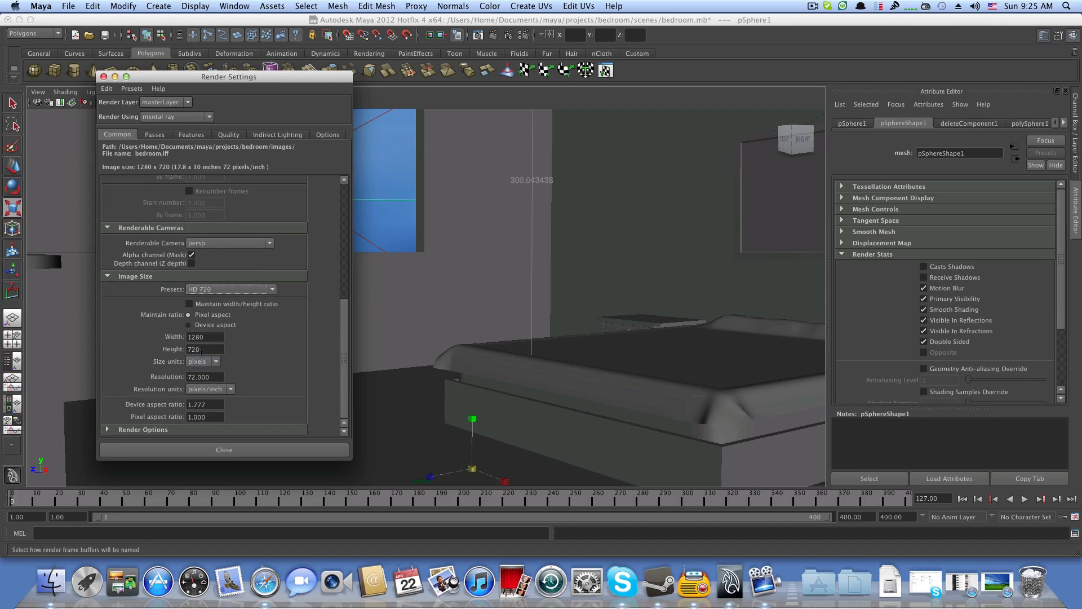
scroll(229, 389, up, 10)
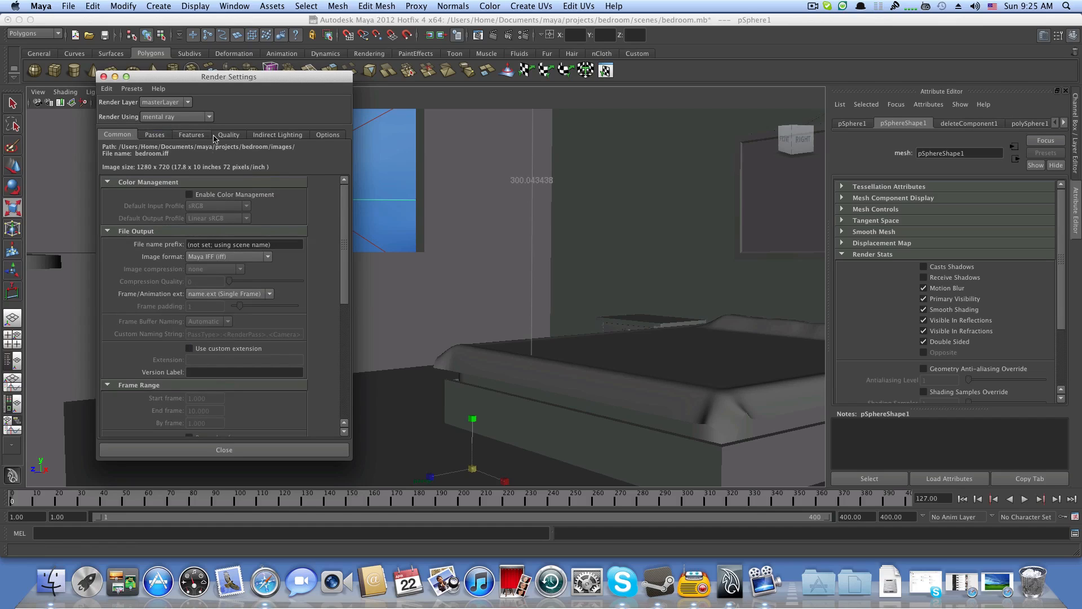
click(229, 135)
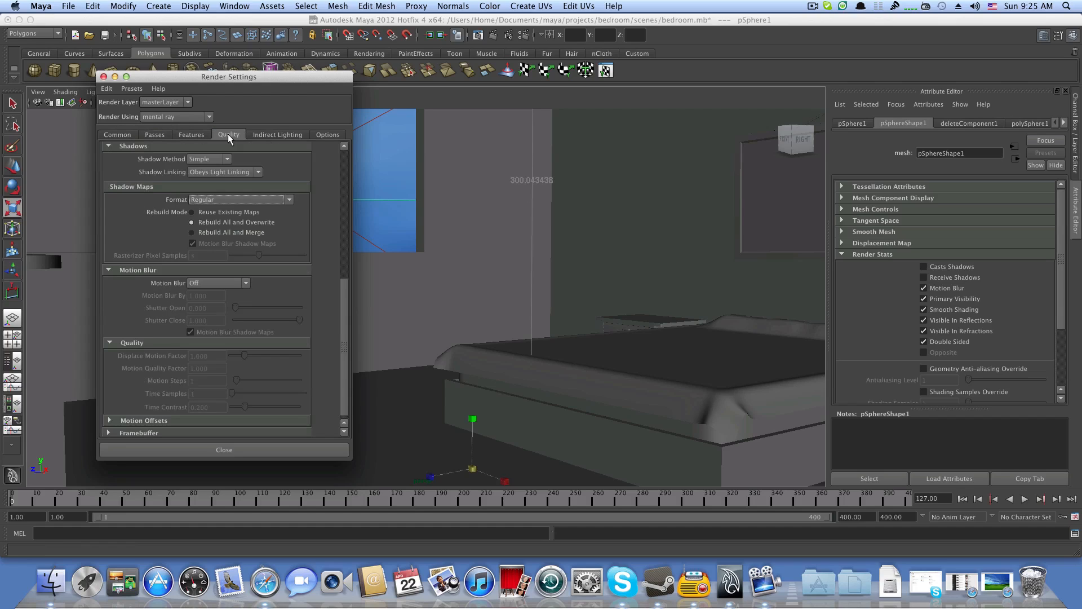
scroll(228, 282, down, 5)
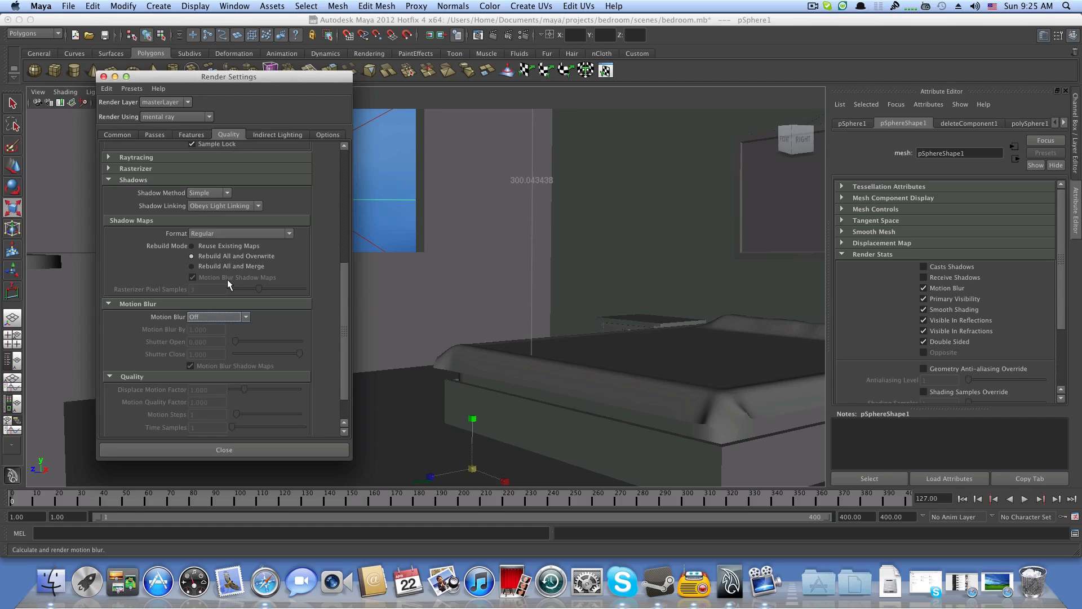
scroll(229, 284, down, 1)
scroll(224, 219, up, 6)
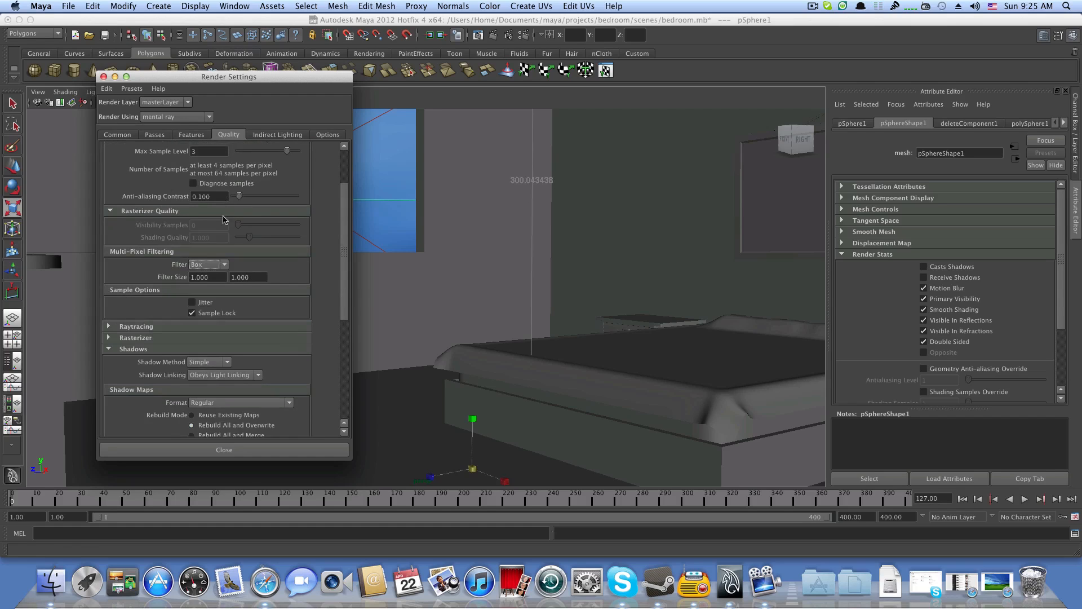
scroll(224, 219, up, 4)
Step: Enable Global Illumination and Final Gathering for indirect lighting and close the render settings
click(269, 135)
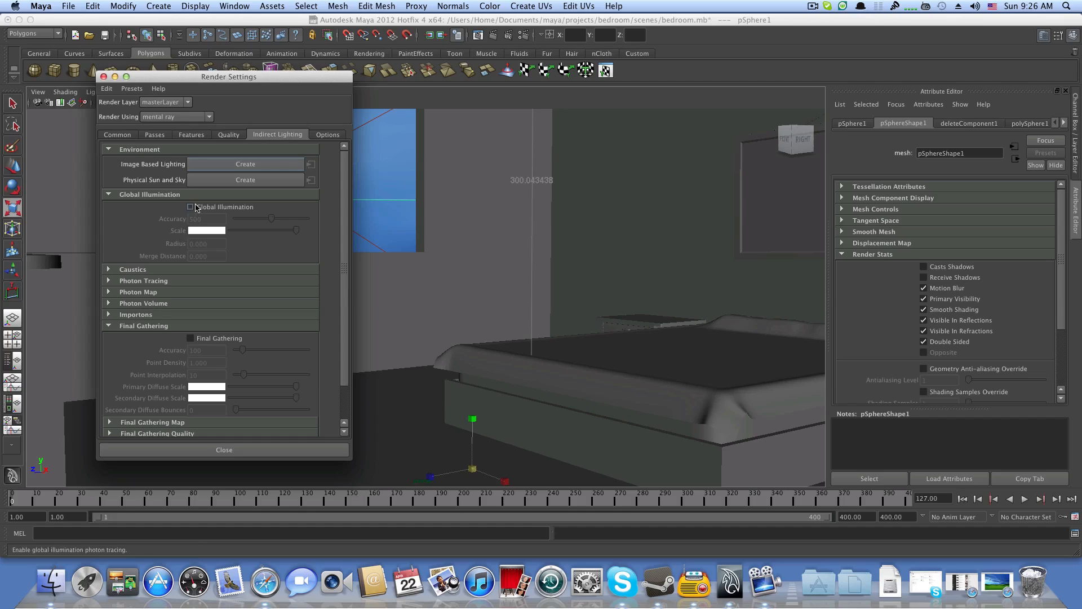
click(190, 207)
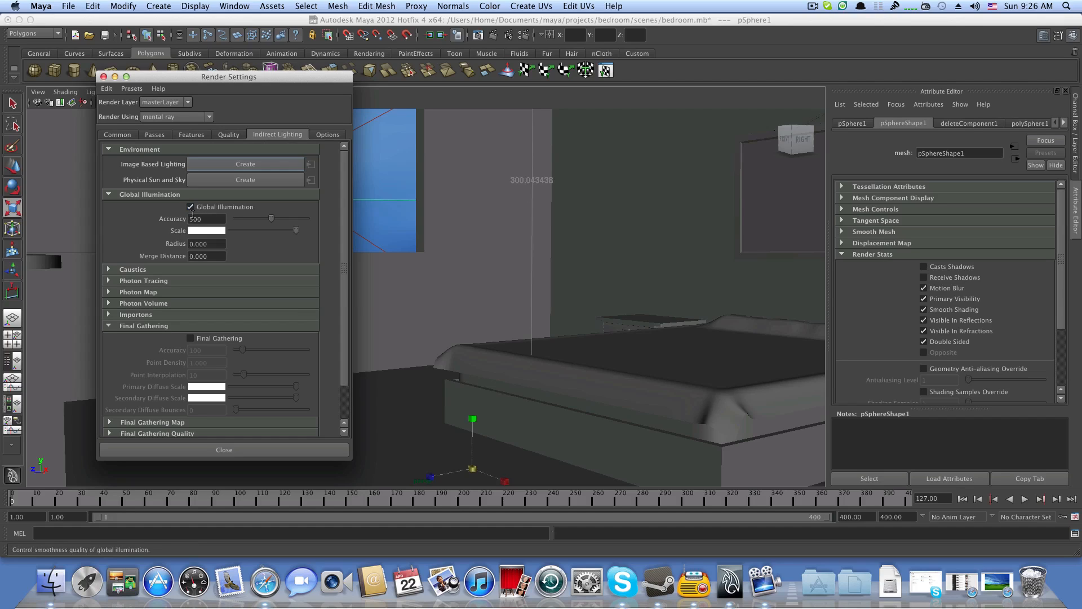
scroll(192, 394, down, 3)
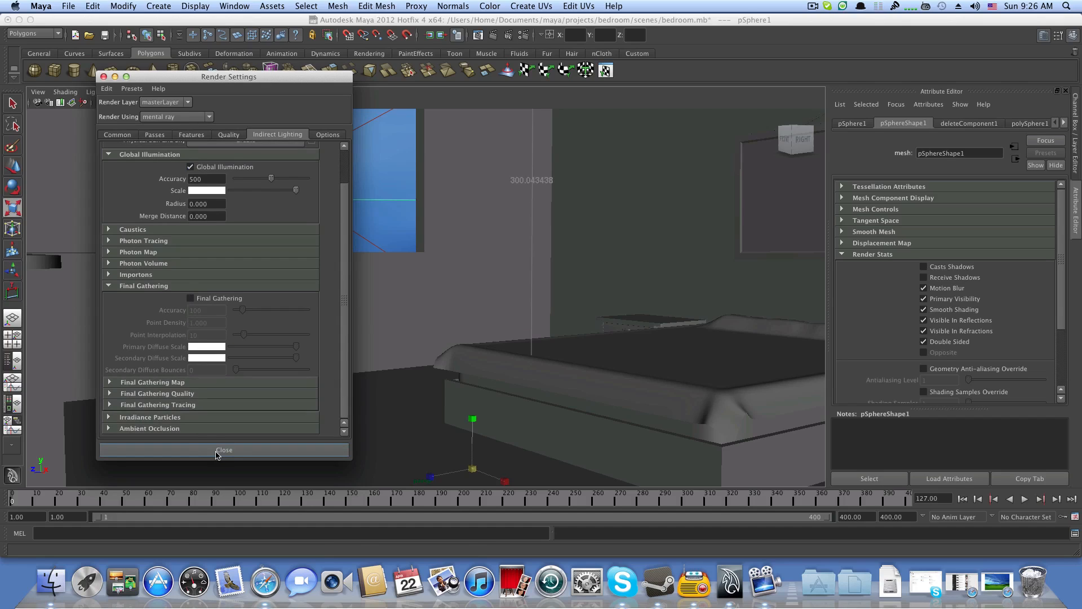
click(191, 298)
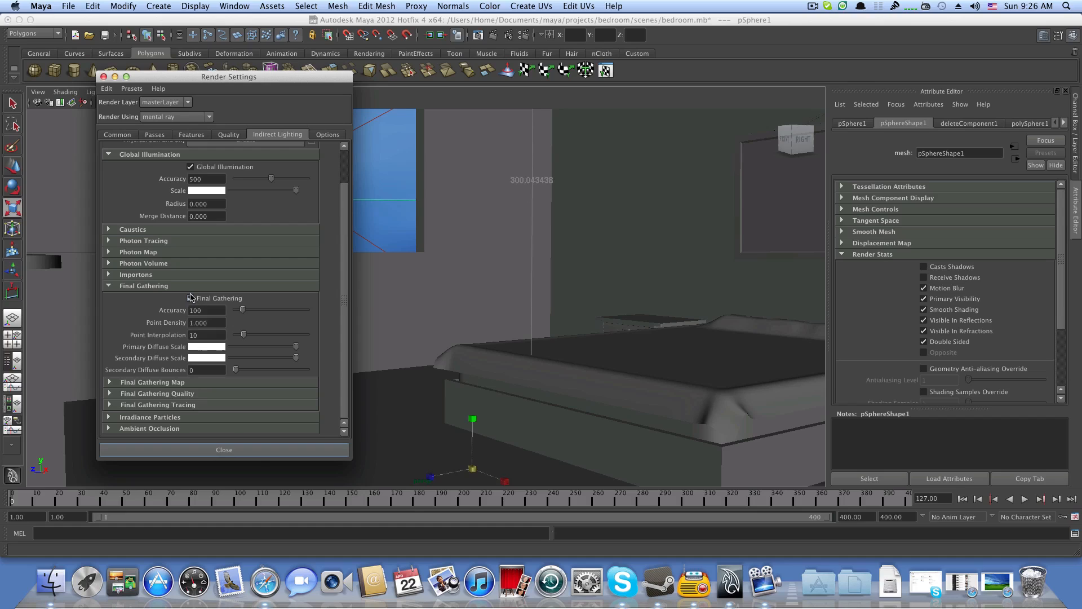
click(260, 454)
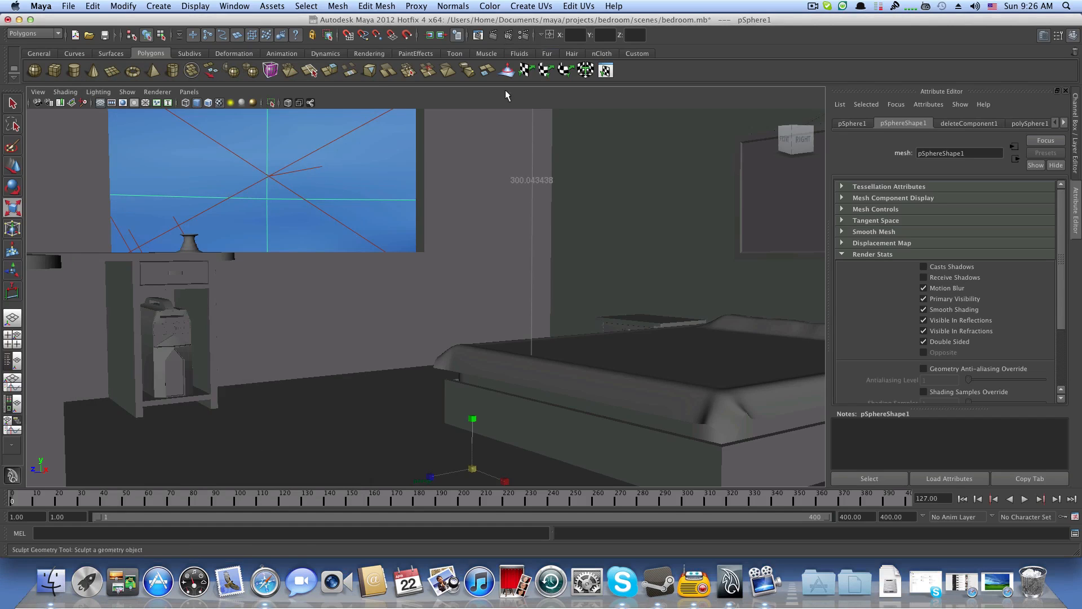
Step: Render the current bedroom view with mental ray and minimize the finished render's window
click(494, 37)
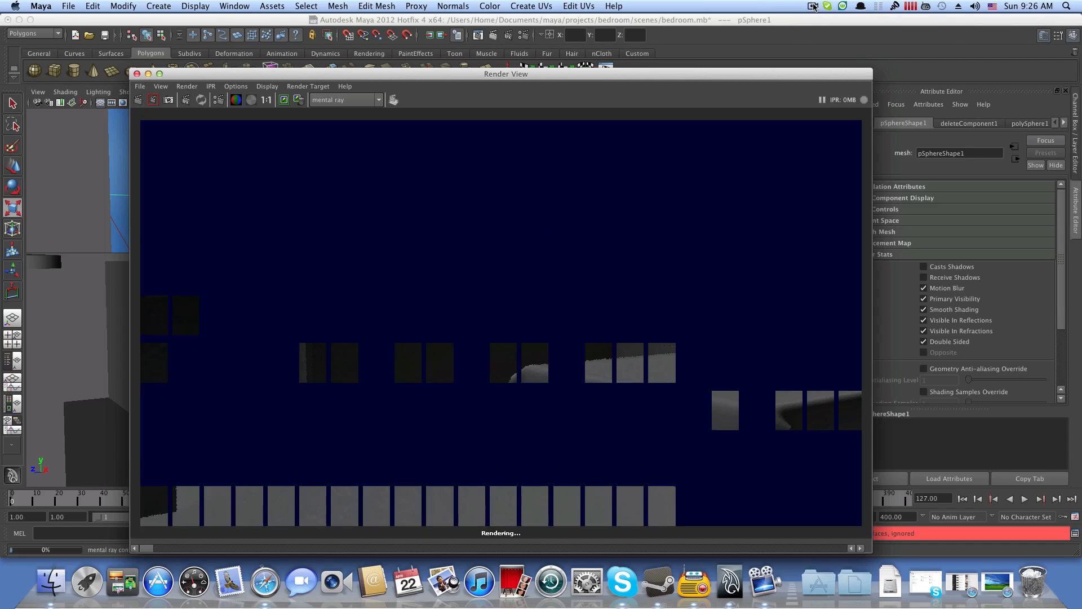
click(813, 7)
click(826, 42)
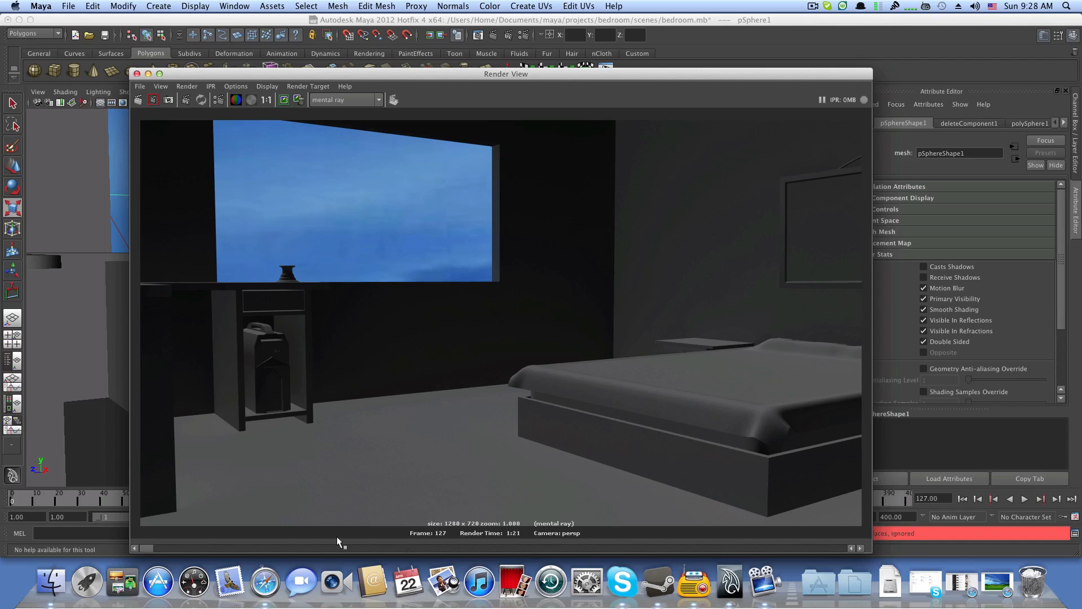
click(148, 73)
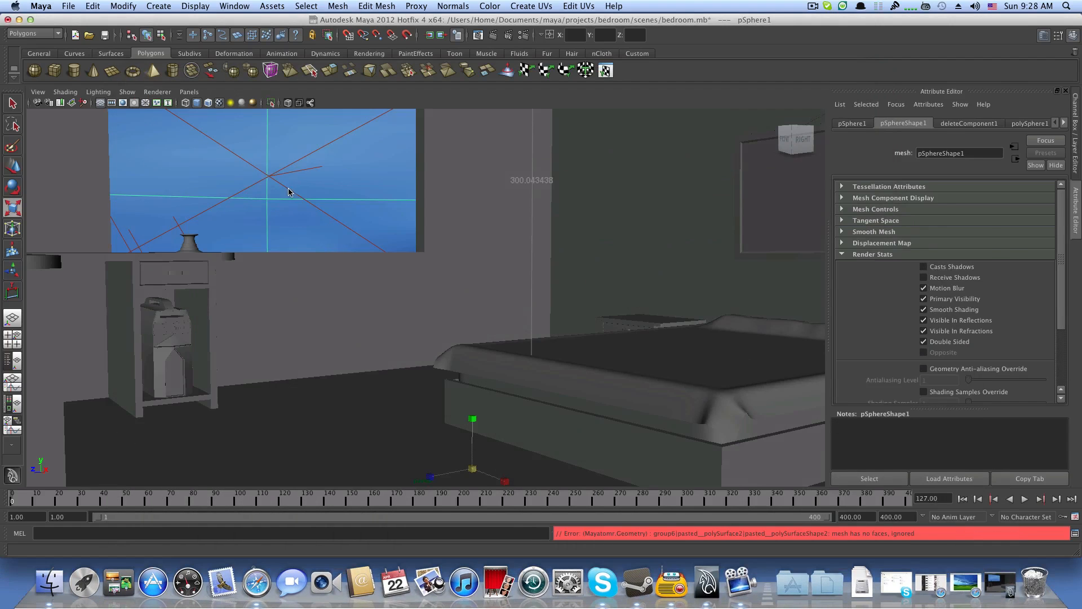
Step: Examine the window area light's photon and general attributes, and its placement from inside and outside the room
click(288, 177)
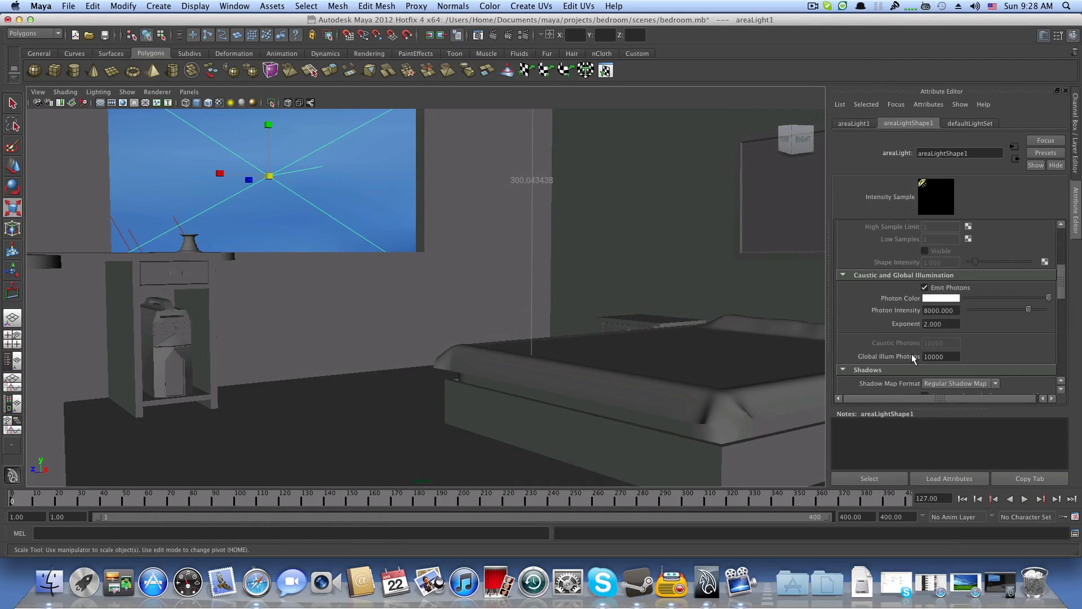
scroll(687, 278, down, 3)
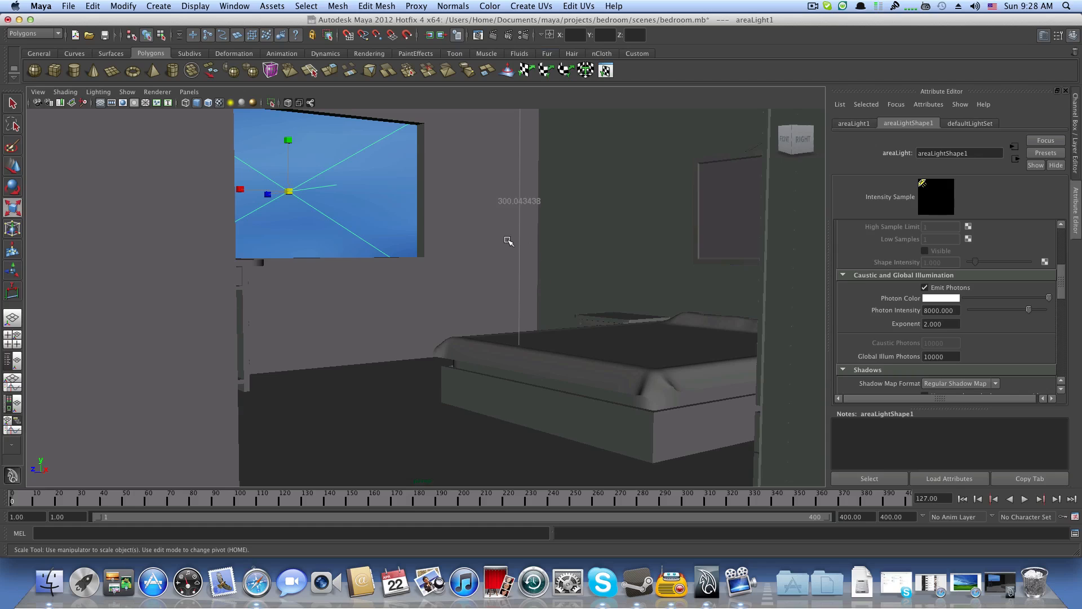
alt+drag(507, 241, 495, 237)
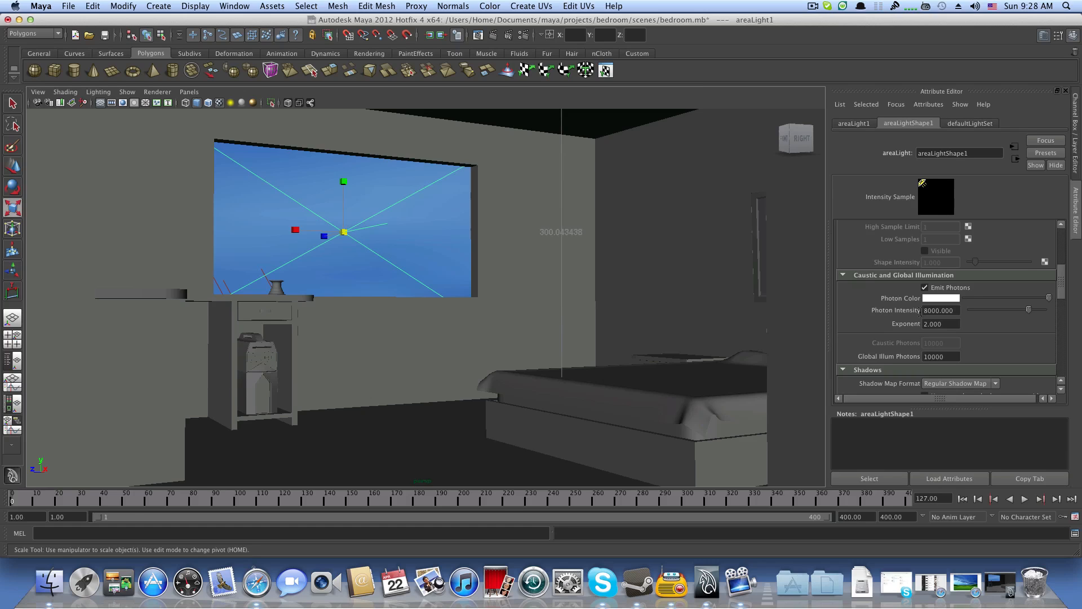
scroll(549, 369, down, 5)
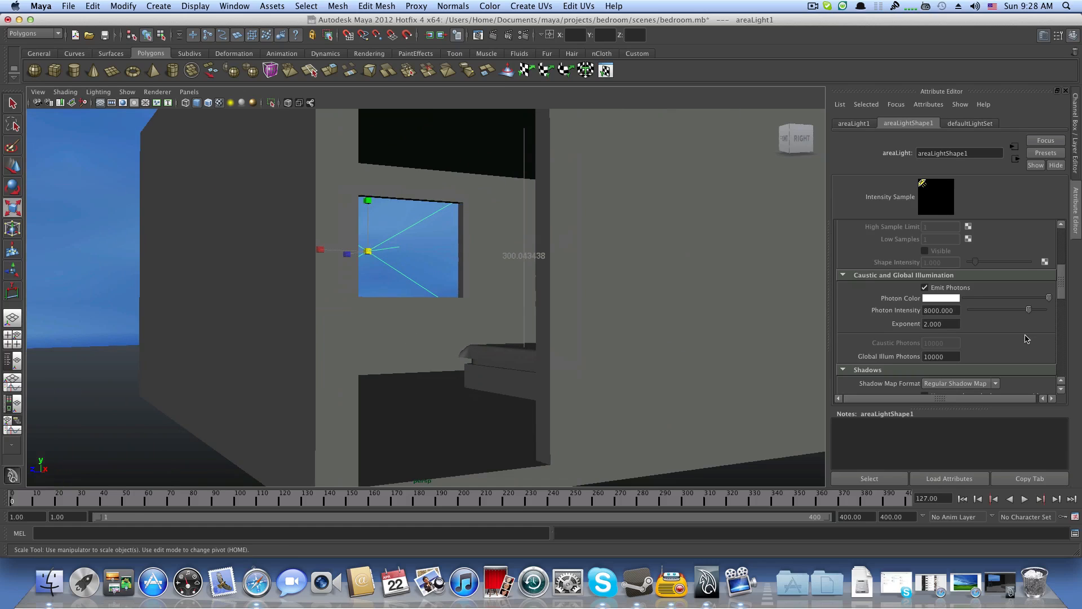
scroll(1027, 339, up, 10)
alt+drag(423, 257, 580, 322)
alt+right_drag(671, 333, 484, 319)
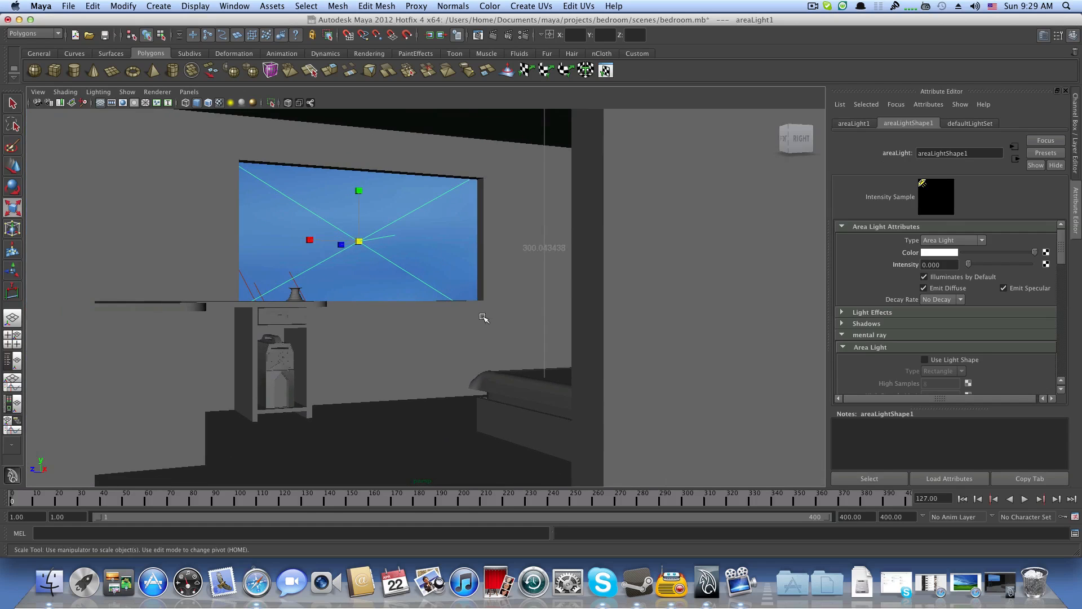
alt+drag(483, 318, 432, 301)
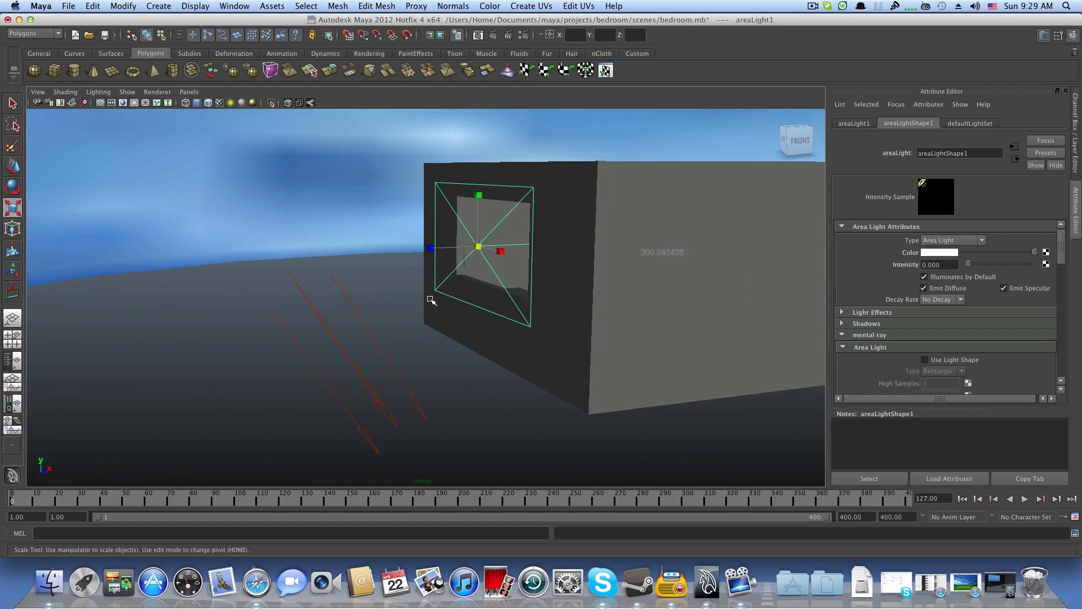
Step: Enable ray trace shadows on the directional light outside the bedroom window
click(386, 357)
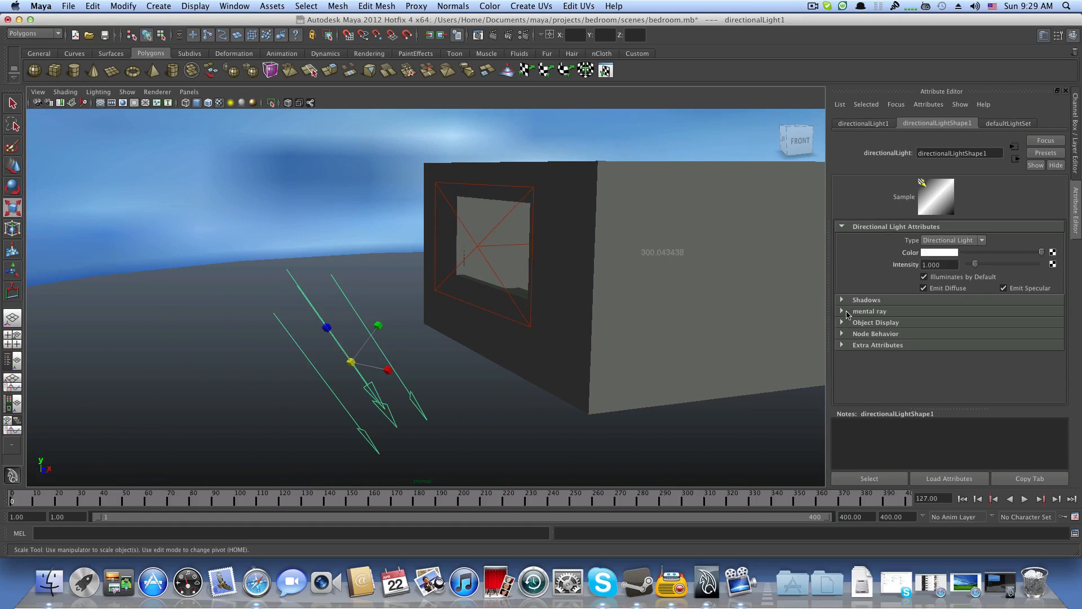
click(848, 313)
scroll(894, 390, down, 5)
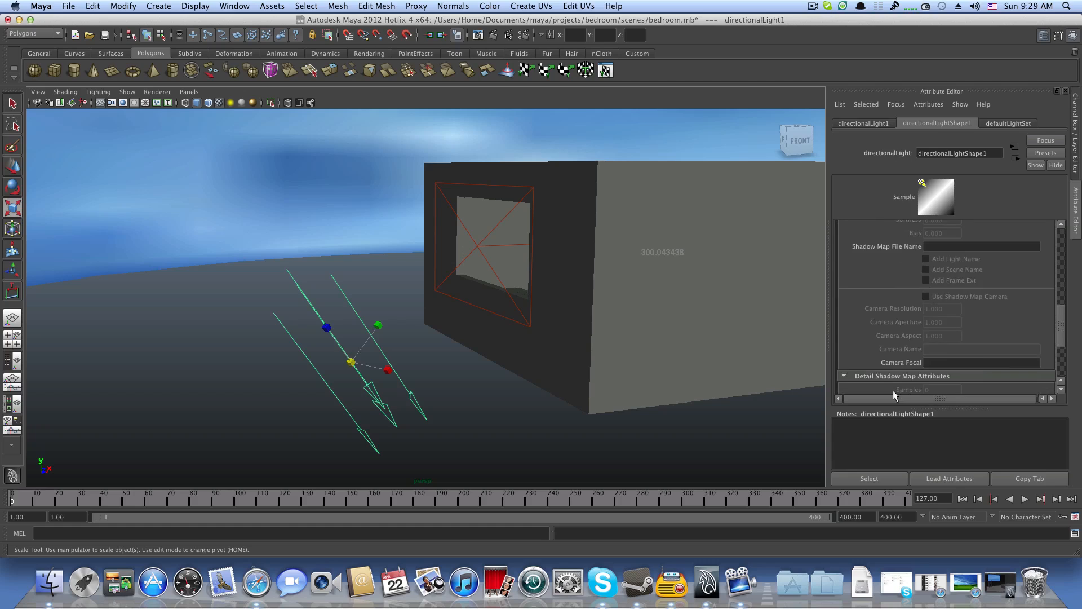
scroll(893, 391, down, 4)
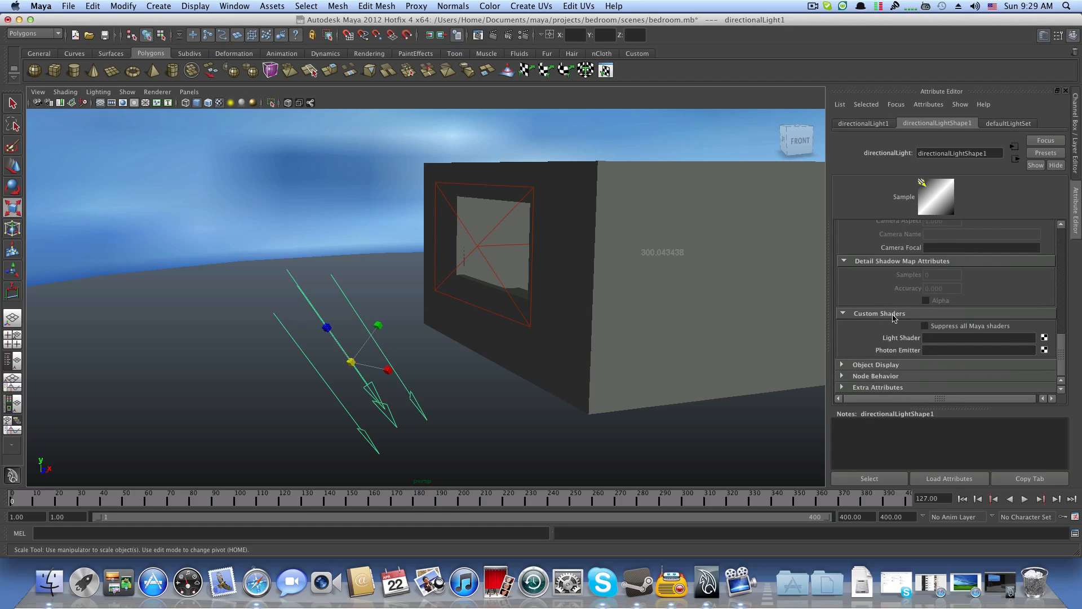
scroll(885, 331, up, 4)
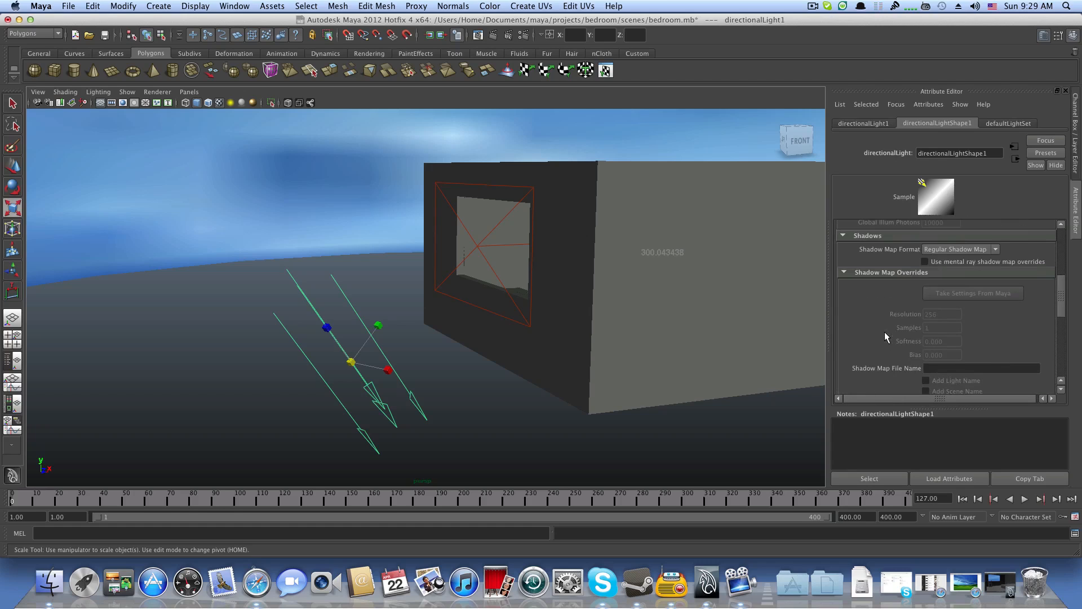
scroll(885, 332, up, 4)
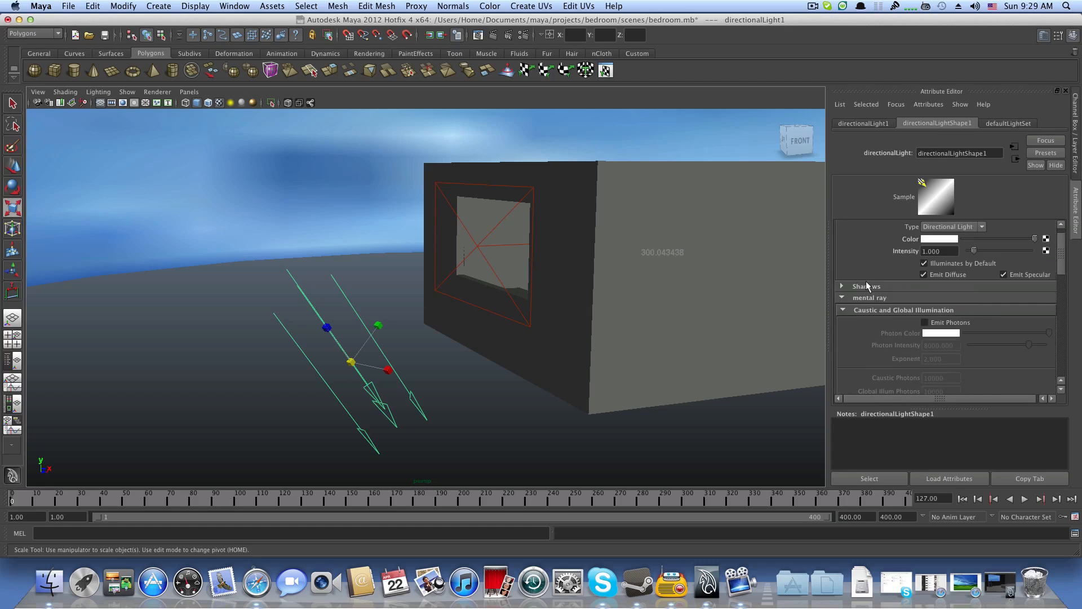
click(866, 283)
scroll(905, 279, up, 1)
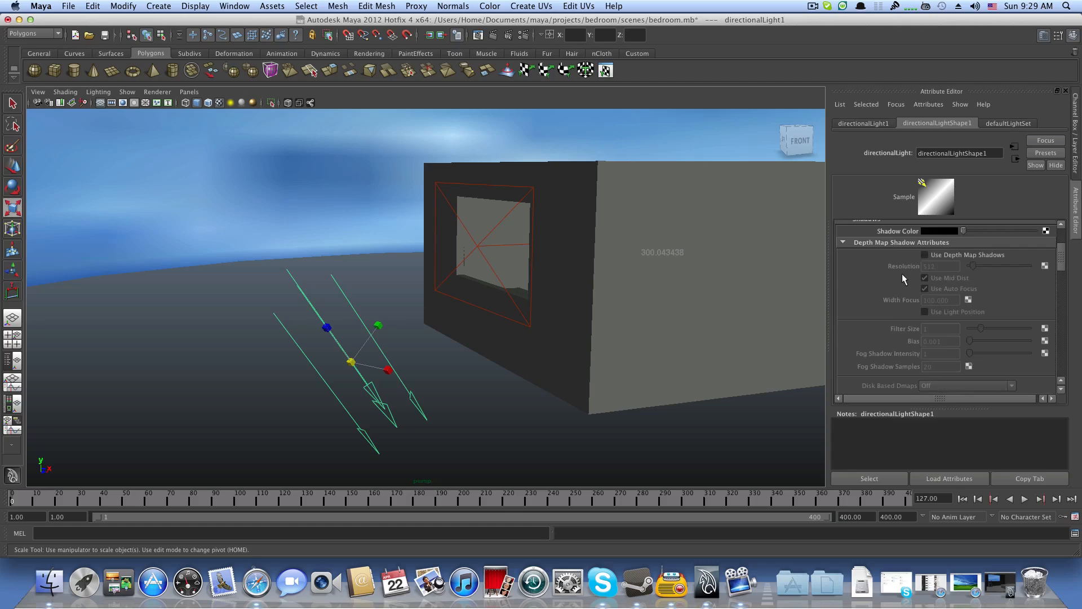
scroll(886, 273, up, 2)
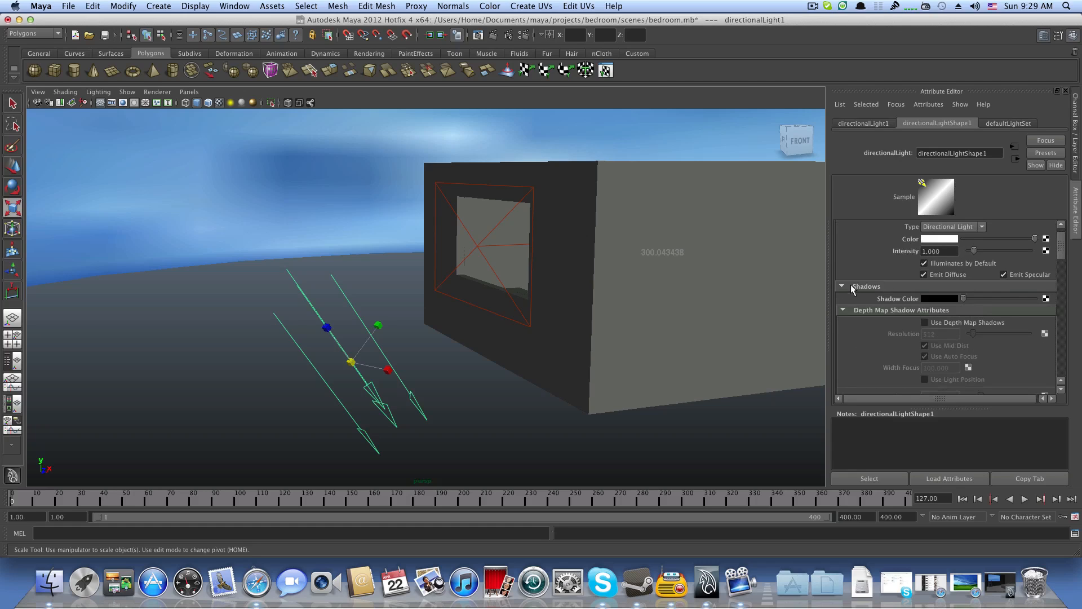
scroll(906, 328, down, 5)
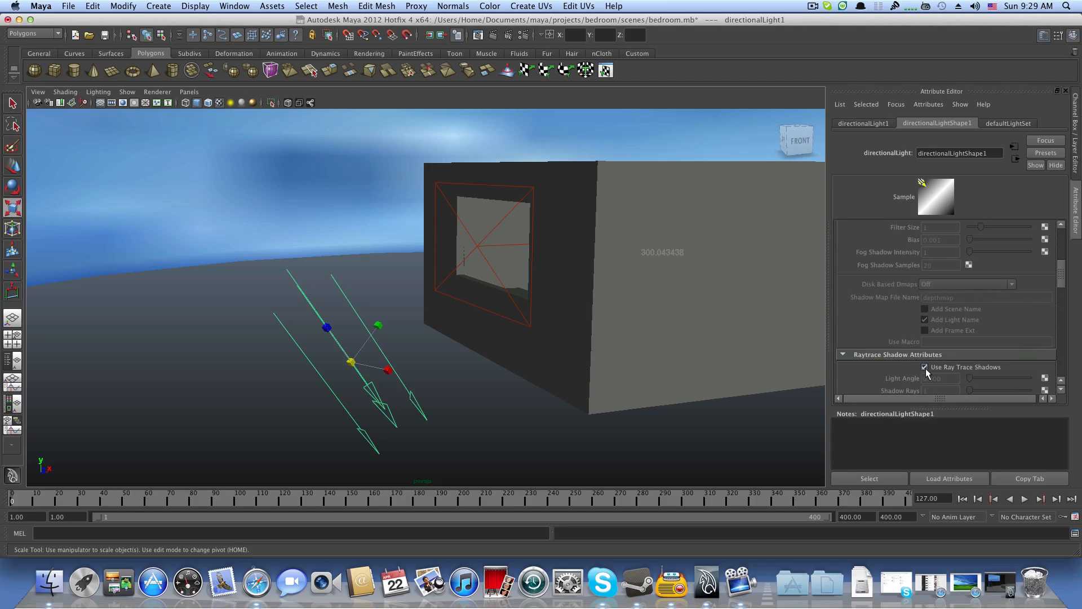
scroll(867, 334, down, 4)
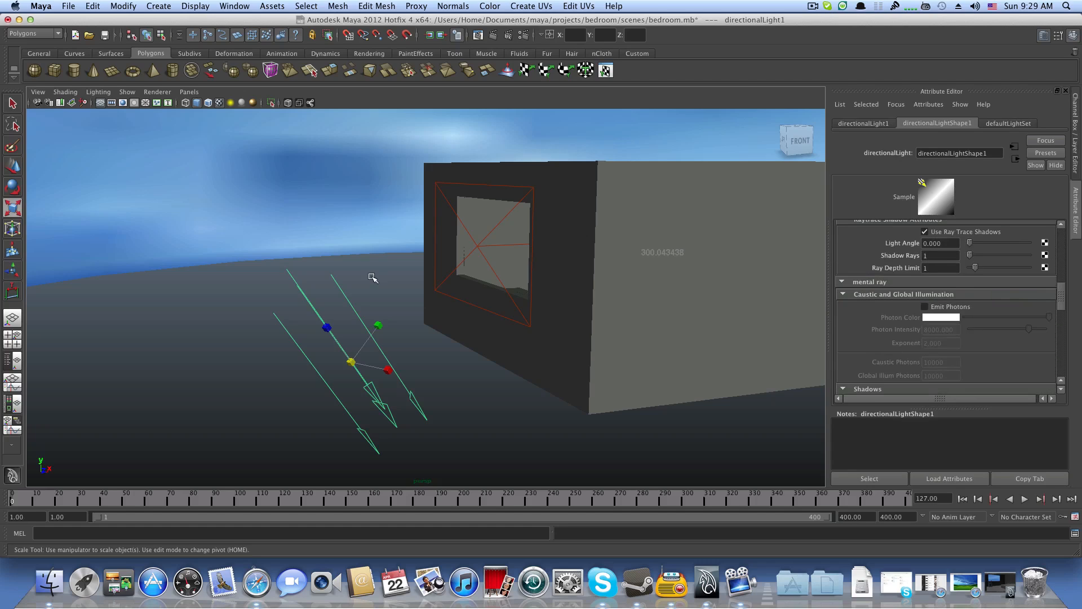
Step: Raise the vase beneath the window vertically to about 124 cm so that it stands on the desk top
alt+drag(483, 306, 471, 273)
click(471, 283)
alt+right_drag(471, 272, 560, 290)
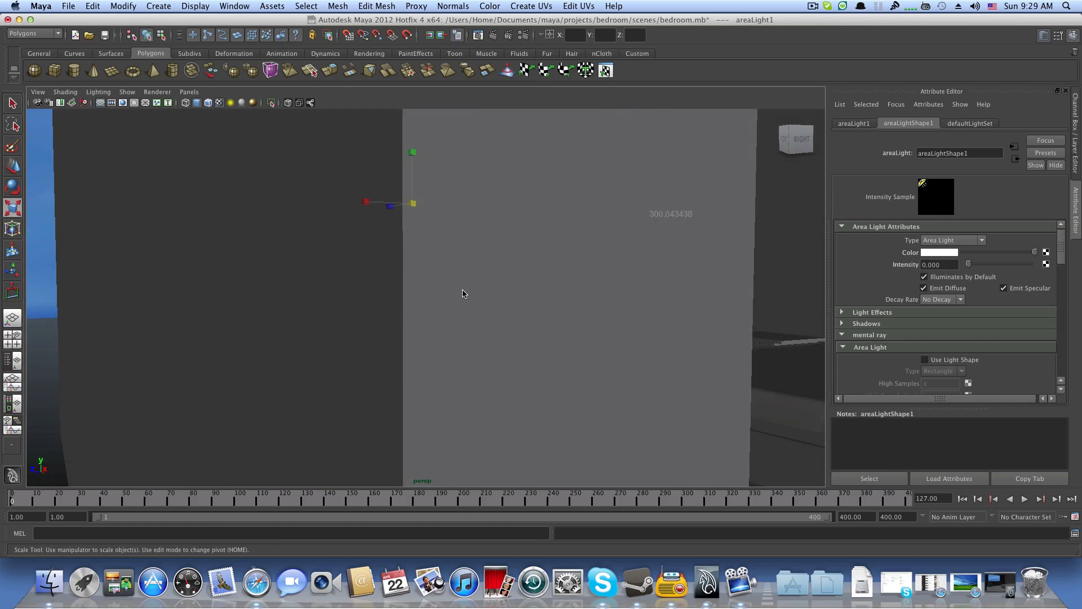
right_drag(462, 293, 426, 292)
alt+middle_drag(565, 313, 484, 314)
alt+right_drag(360, 287, 439, 271)
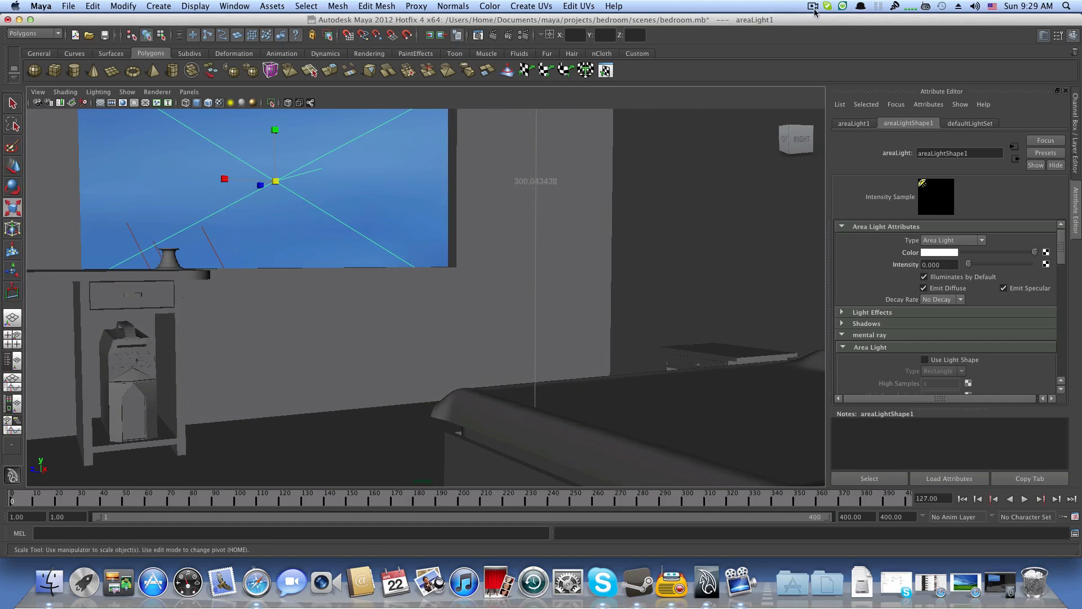
click(170, 257)
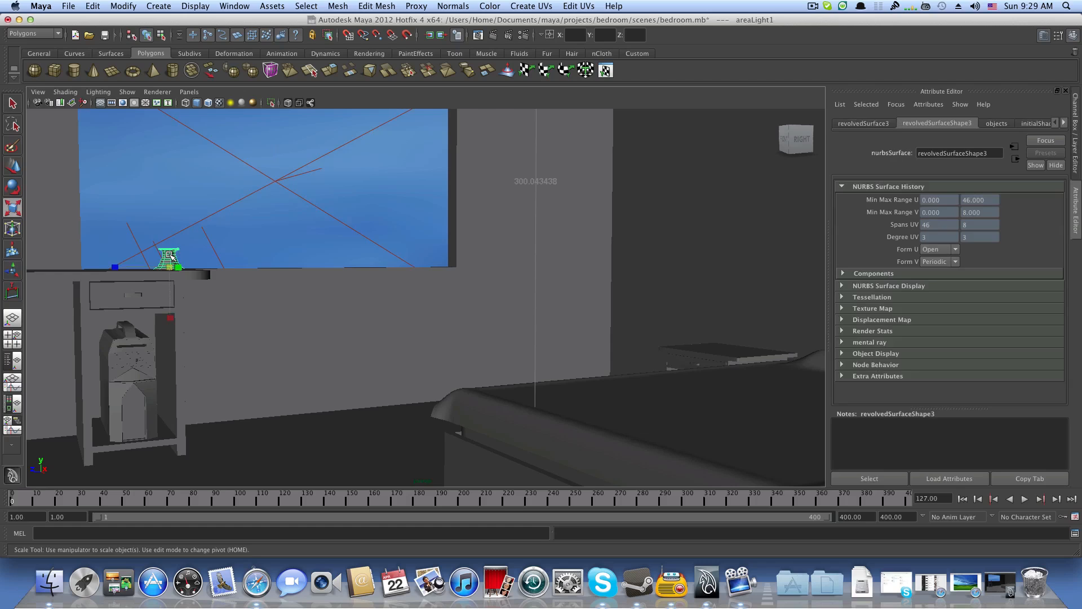
click(12, 165)
drag(169, 228, 171, 211)
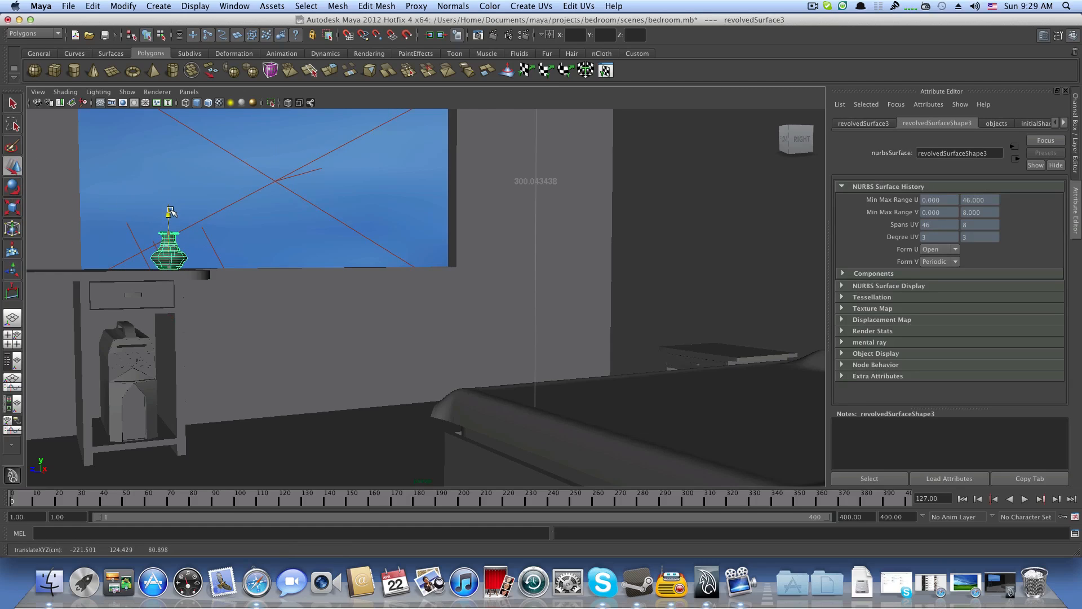
Step: Render the view of the window, desk and raised vase with mental ray and minimize the finished render's window
click(817, 4)
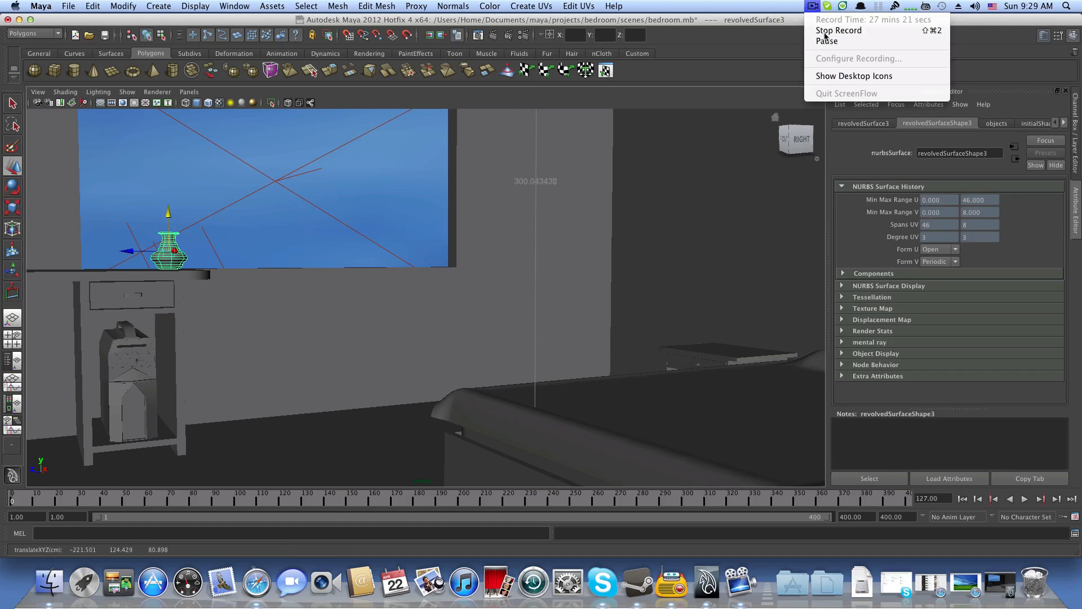
click(834, 30)
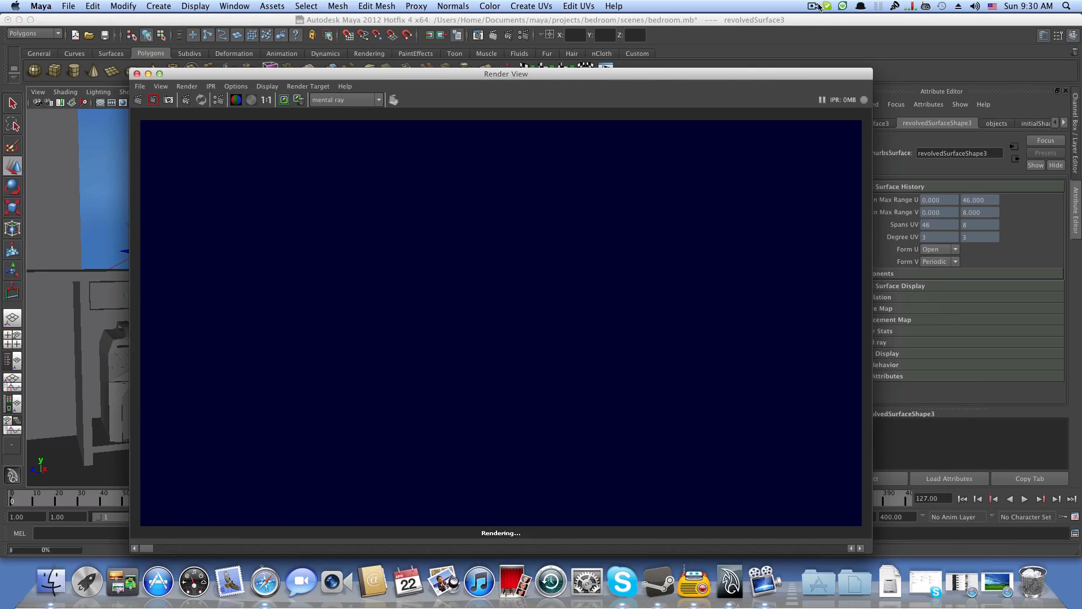
click(816, 7)
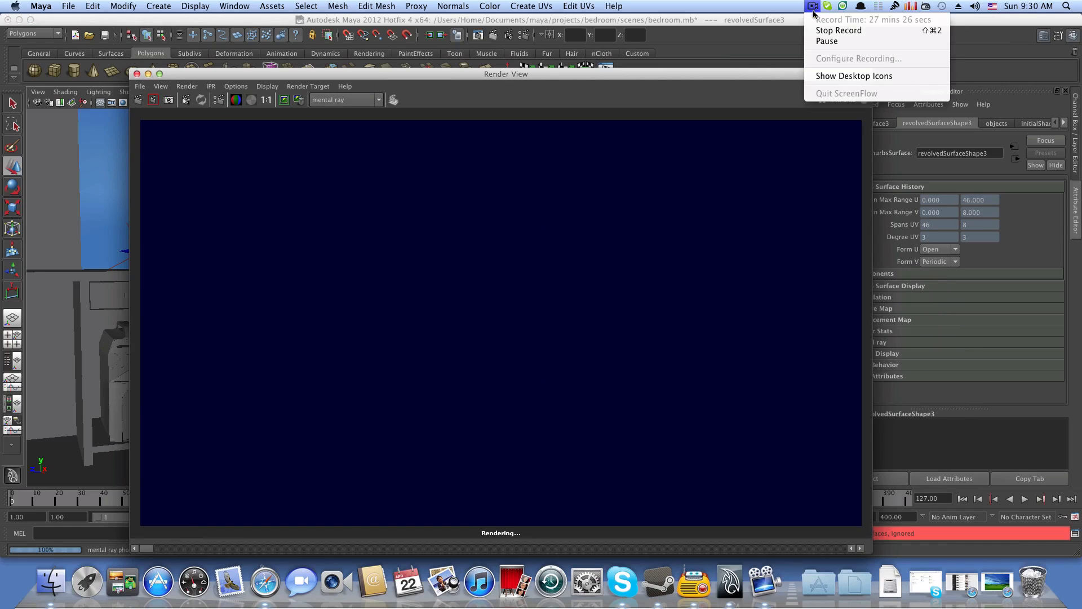
click(826, 41)
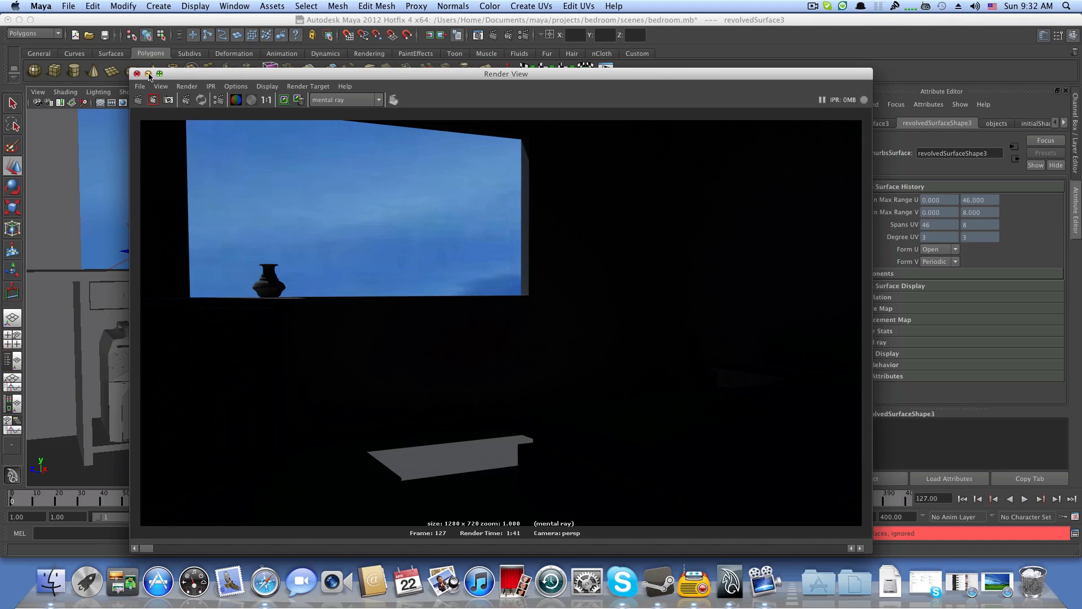
click(148, 74)
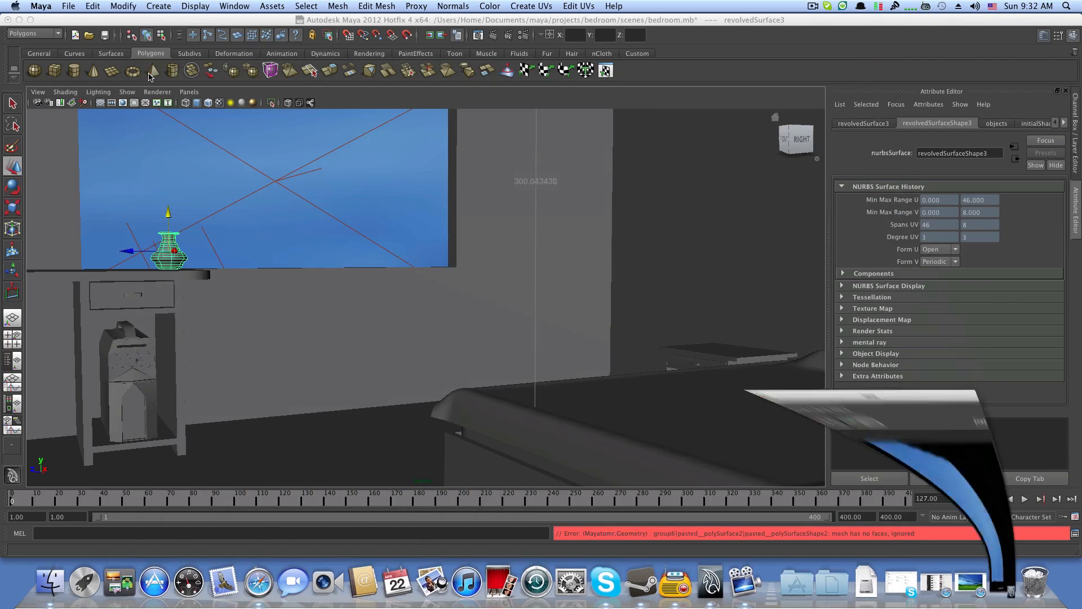
Step: Select the window area light, keep the finished image in the Render View for comparison and minimize it again
click(309, 172)
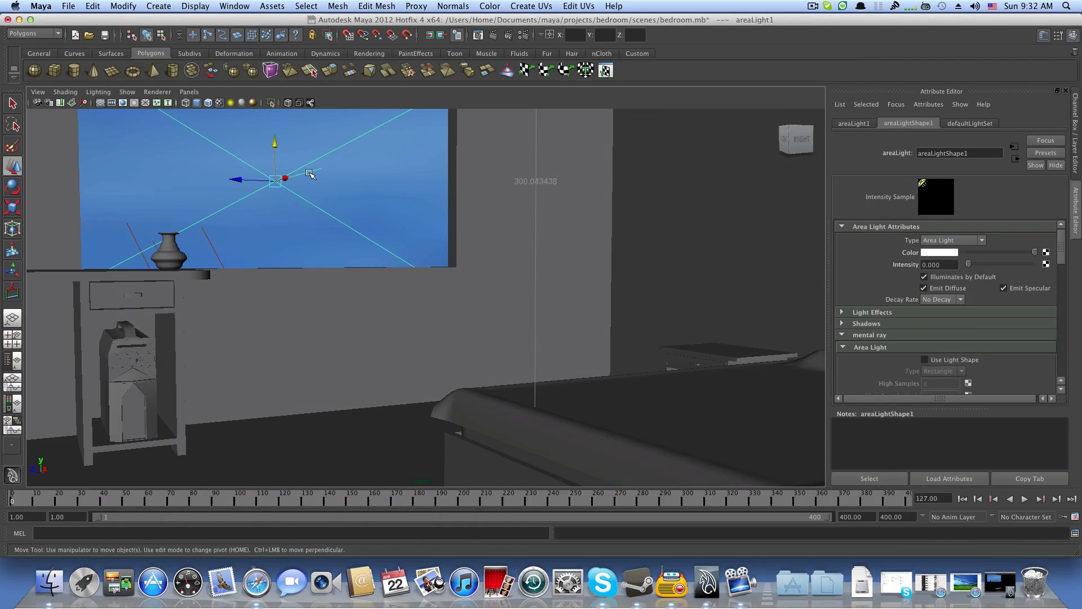
click(1003, 584)
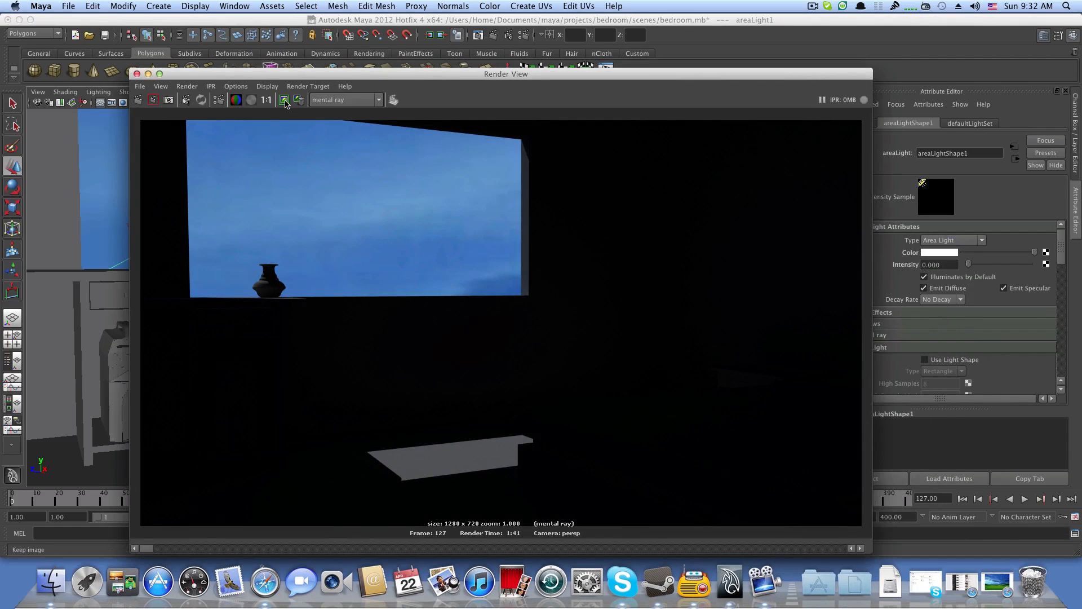
click(286, 103)
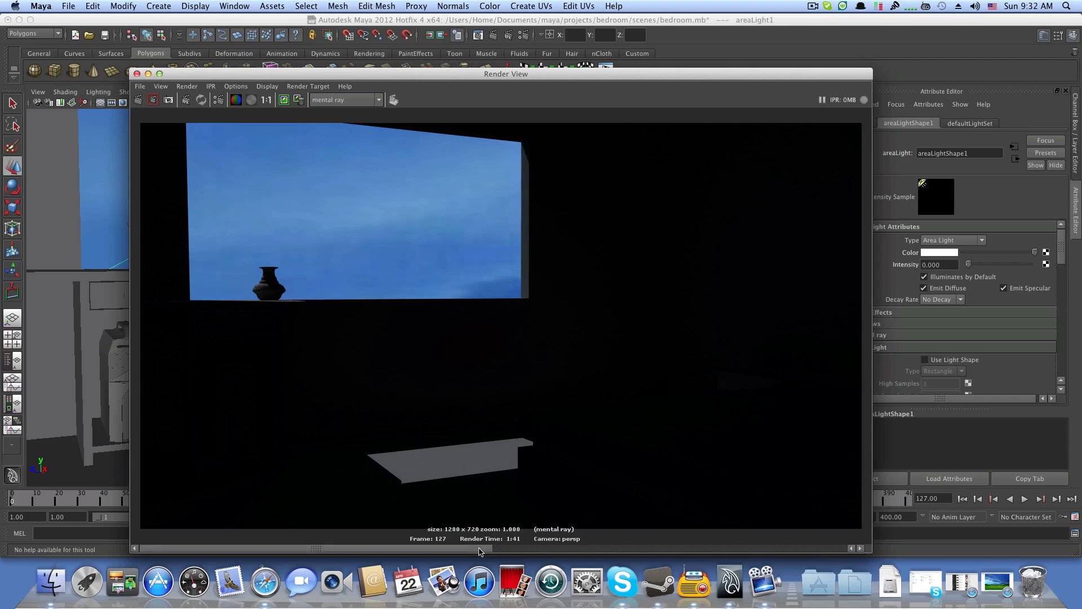
click(149, 74)
Step: Increase the window area light's photon intensity in its Caustic and Global Illumination settings
mouse_move(243, 221)
alt+mouse_down()
mouse_move(280, 222)
mouse_move(236, 220)
alt+mouse_up()
alt+right_drag(236, 221, 309, 235)
alt+middle_drag(309, 234, 325, 284)
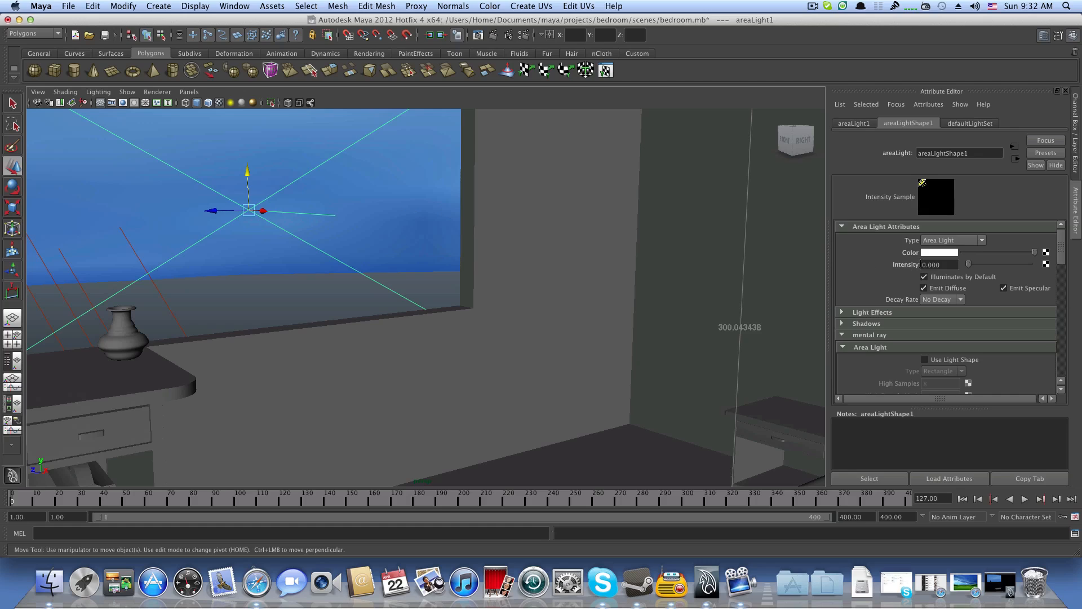
scroll(914, 326, down, 3)
scroll(914, 337, up, 3)
scroll(930, 310, down, 10)
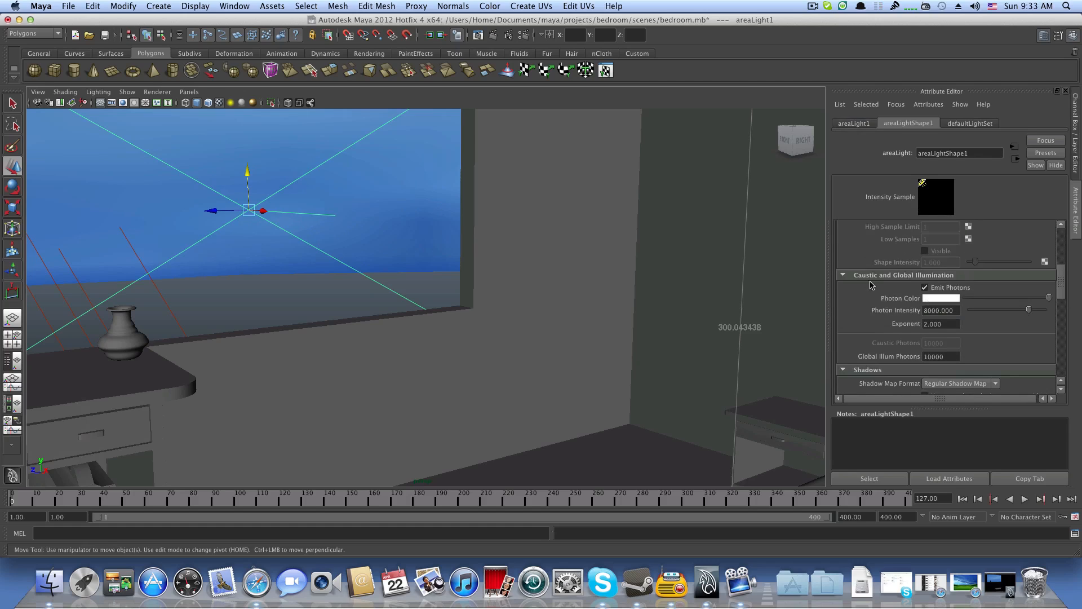
click(957, 311)
text(1)
click(951, 324)
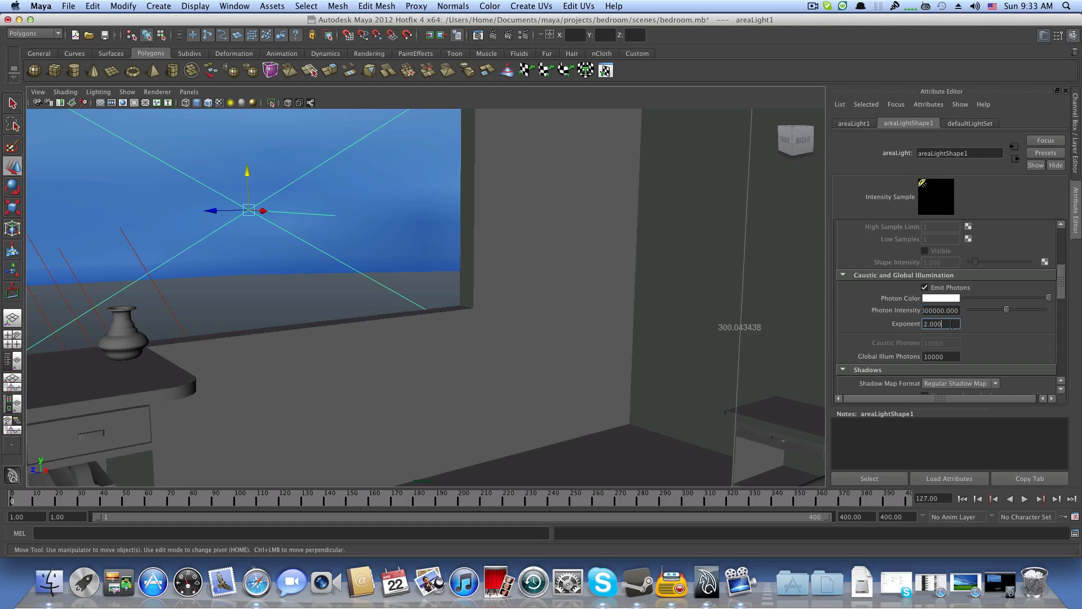
Step: Render the closer view of the window and vase with mental ray and compare it with the kept render
click(811, 9)
click(783, 11)
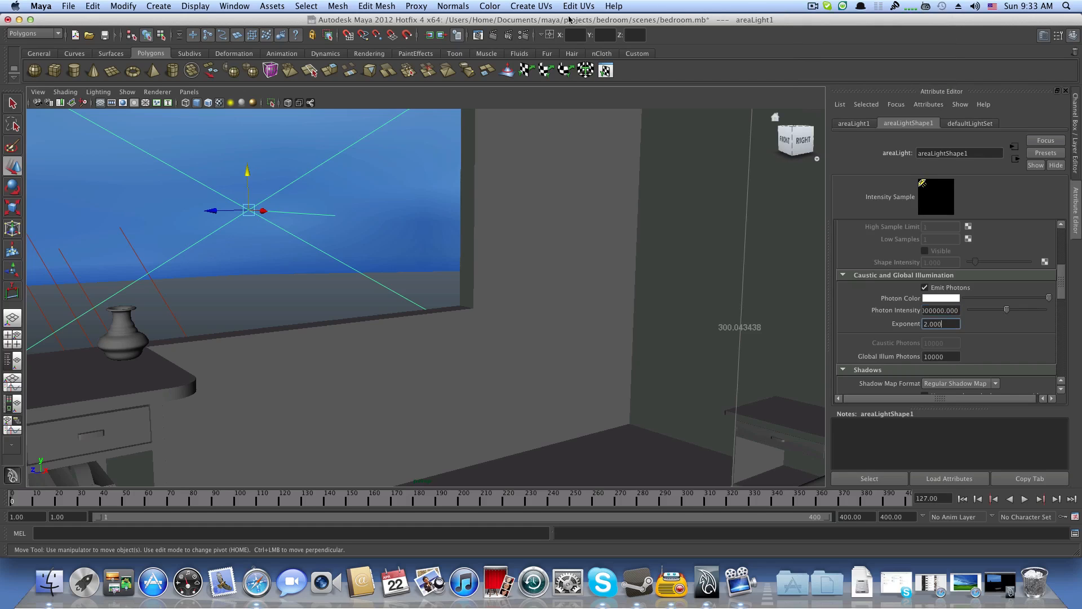
click(492, 37)
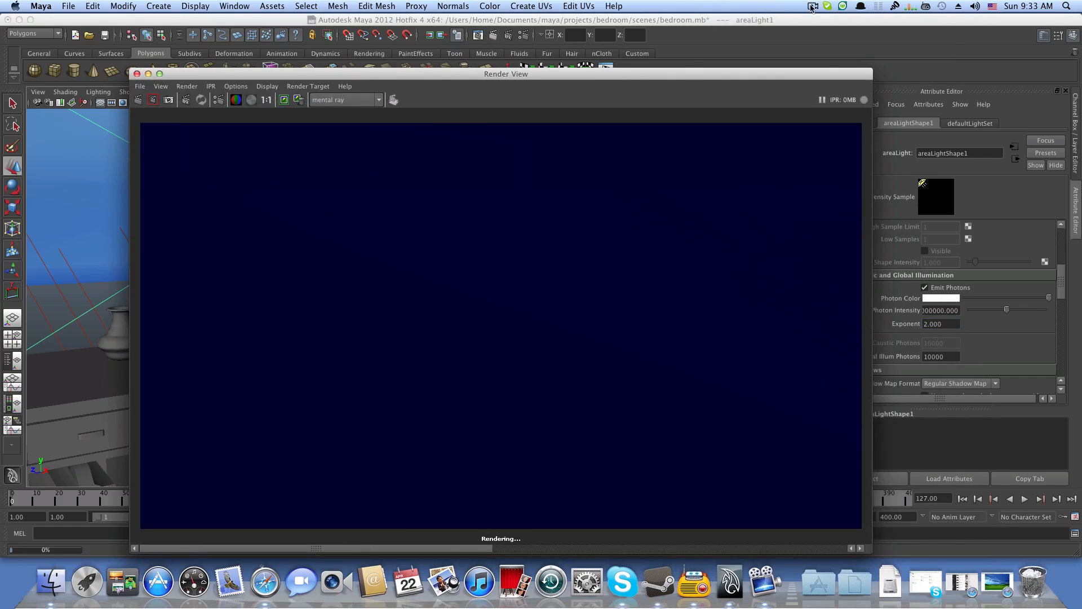
click(813, 6)
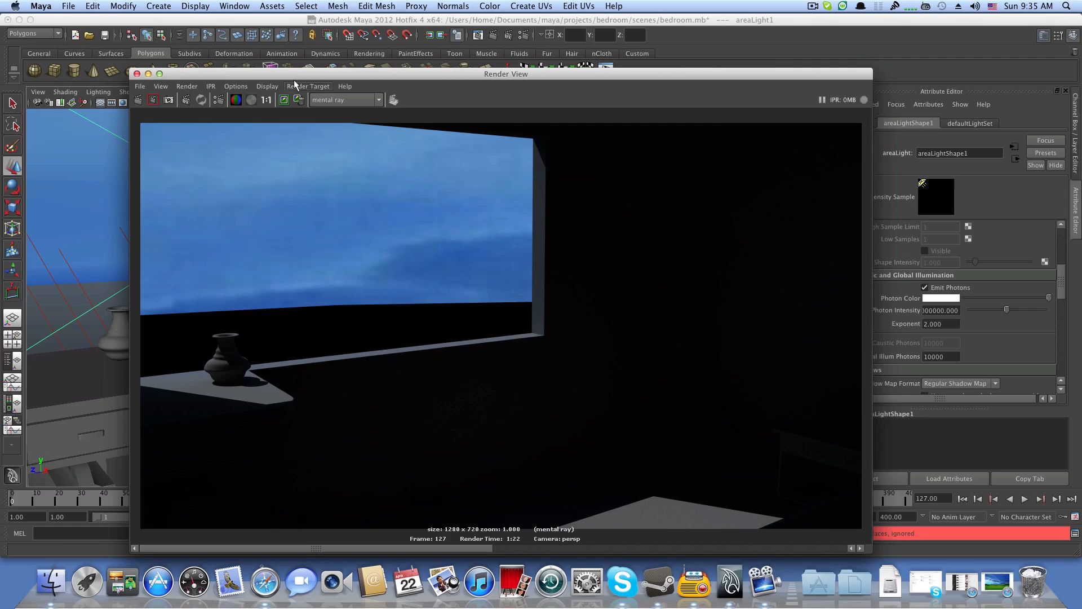
drag(297, 79, 297, 62)
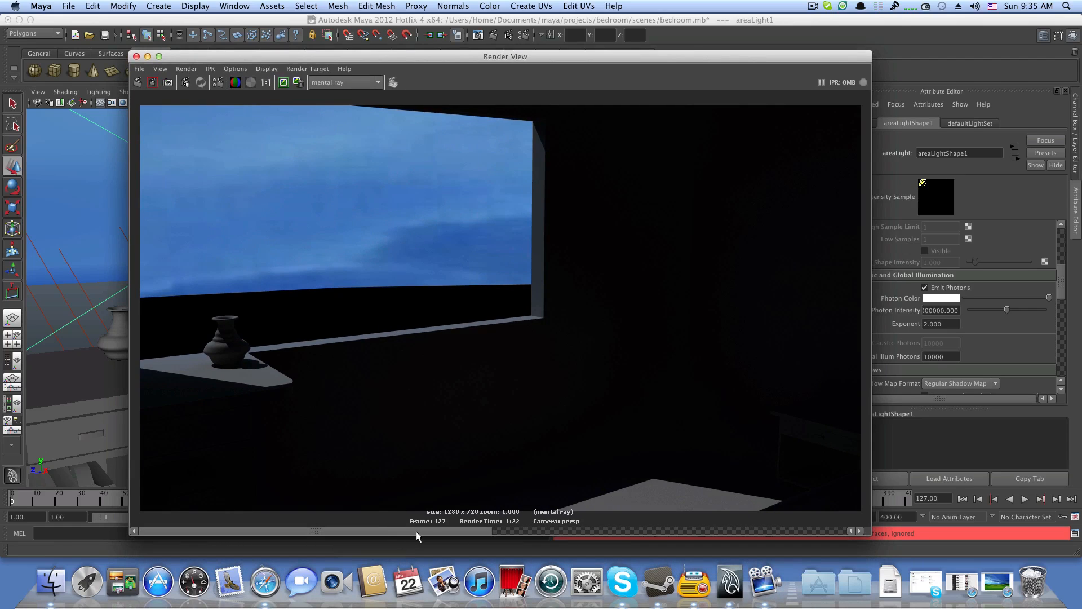
click(511, 530)
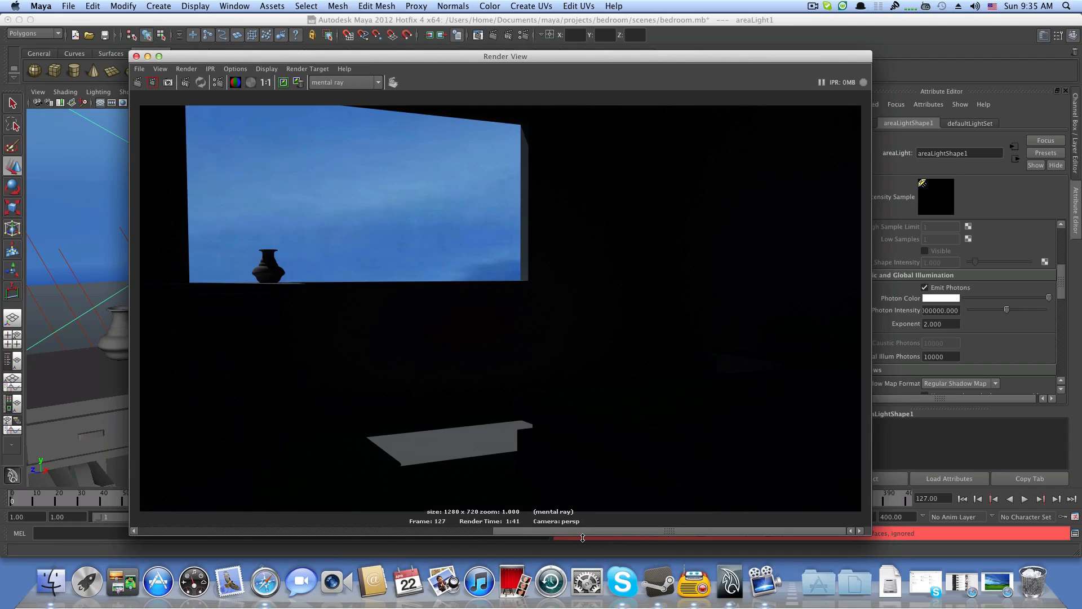
Step: Compare the latest render with the kept one in the Render View and minimize its window
scroll(572, 538, left, 1)
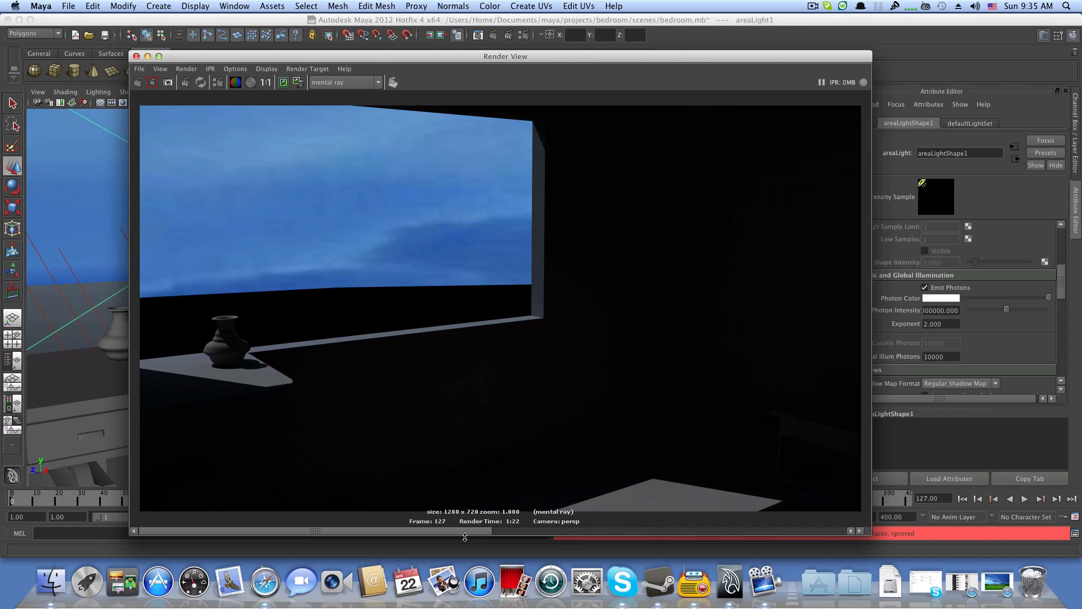
click(595, 532)
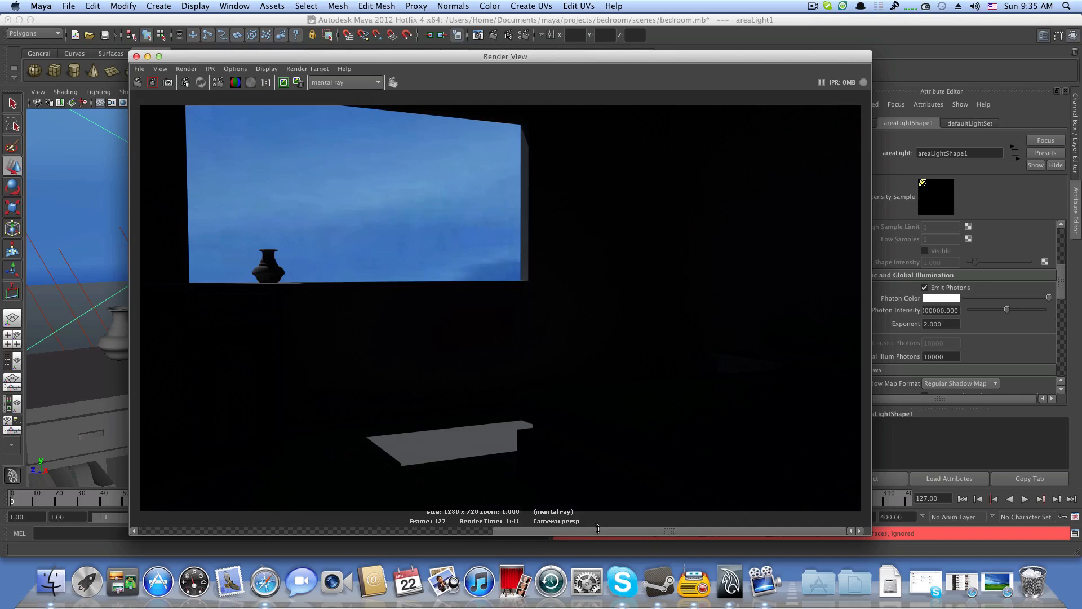
click(368, 531)
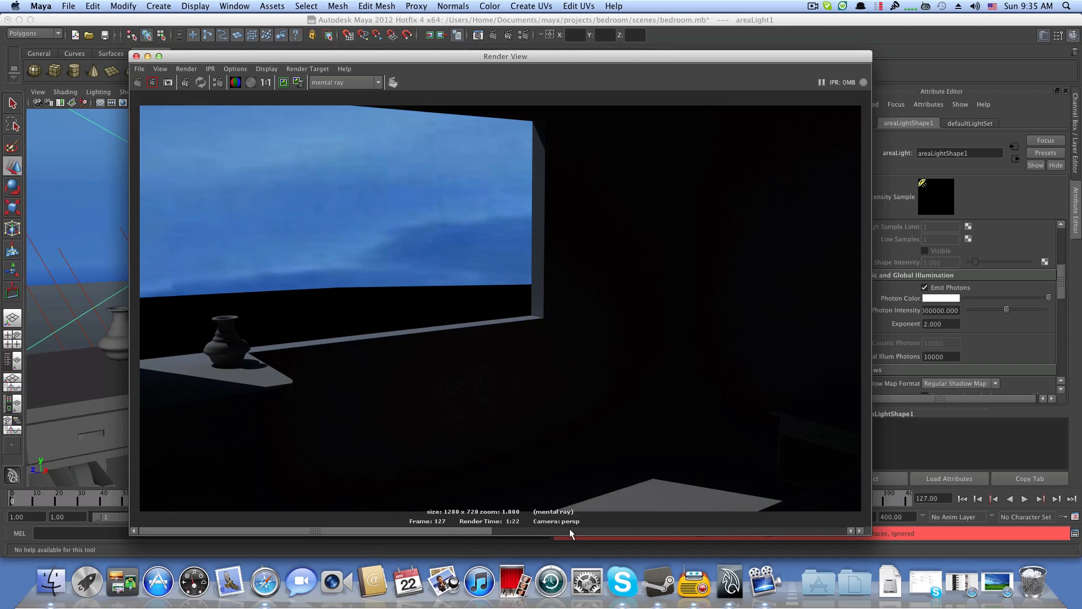
click(690, 530)
drag(690, 530, 525, 535)
click(146, 58)
Step: Raise the window area light's photon intensity further in its Caustic and Global Illumination settings
alt+right_drag(510, 321, 418, 319)
alt+drag(418, 319, 414, 323)
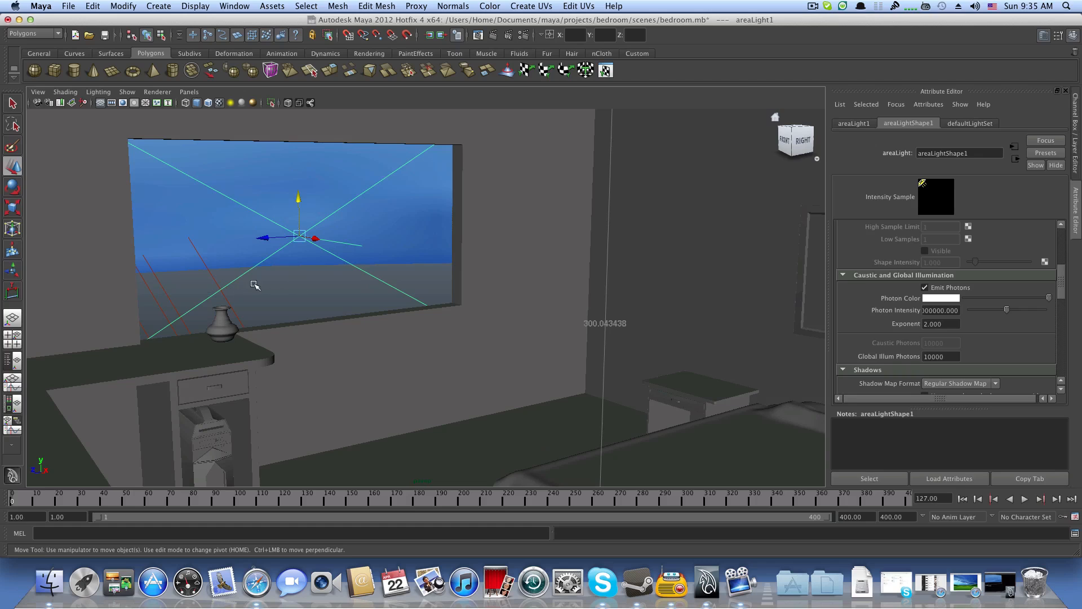
alt+drag(250, 286, 330, 282)
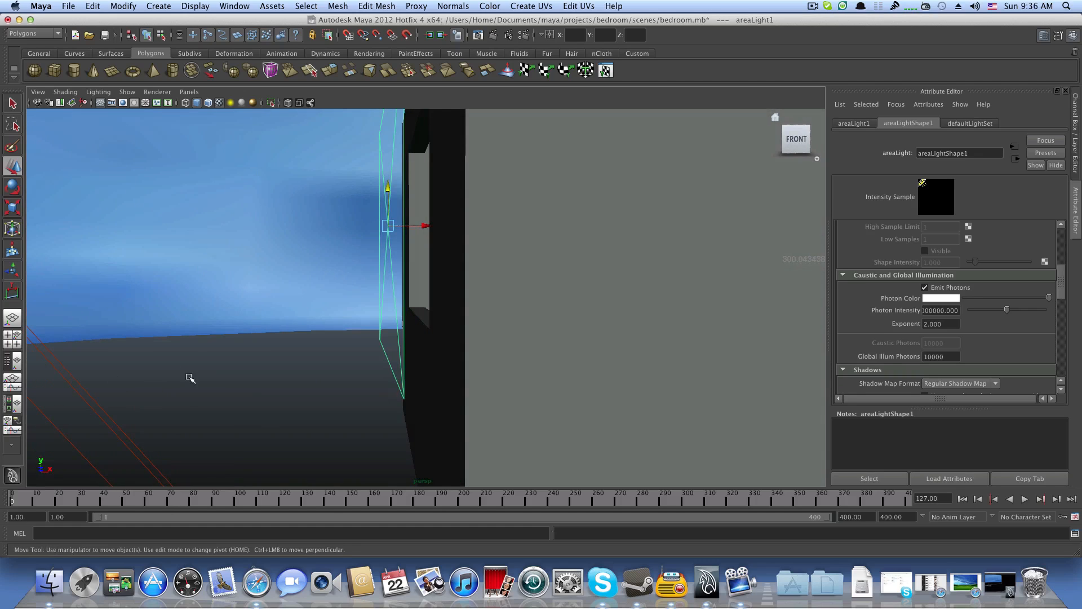
alt+drag(188, 377, 113, 374)
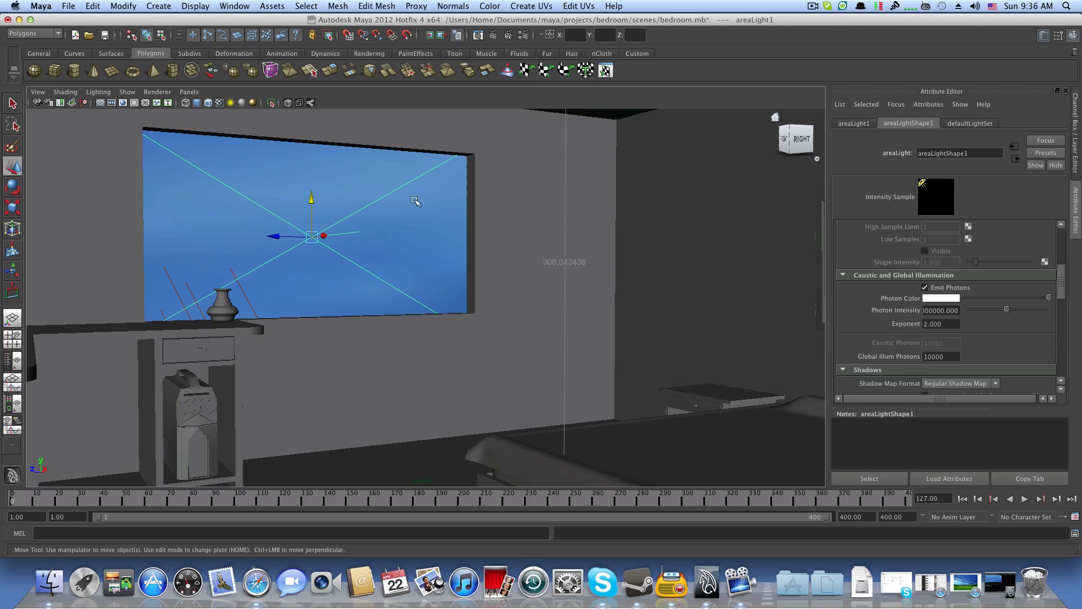
mouse_move(329, 386)
alt+right_down()
mouse_move(327, 367)
mouse_move(347, 368)
mouse_move(335, 369)
alt+right_up()
click(926, 311)
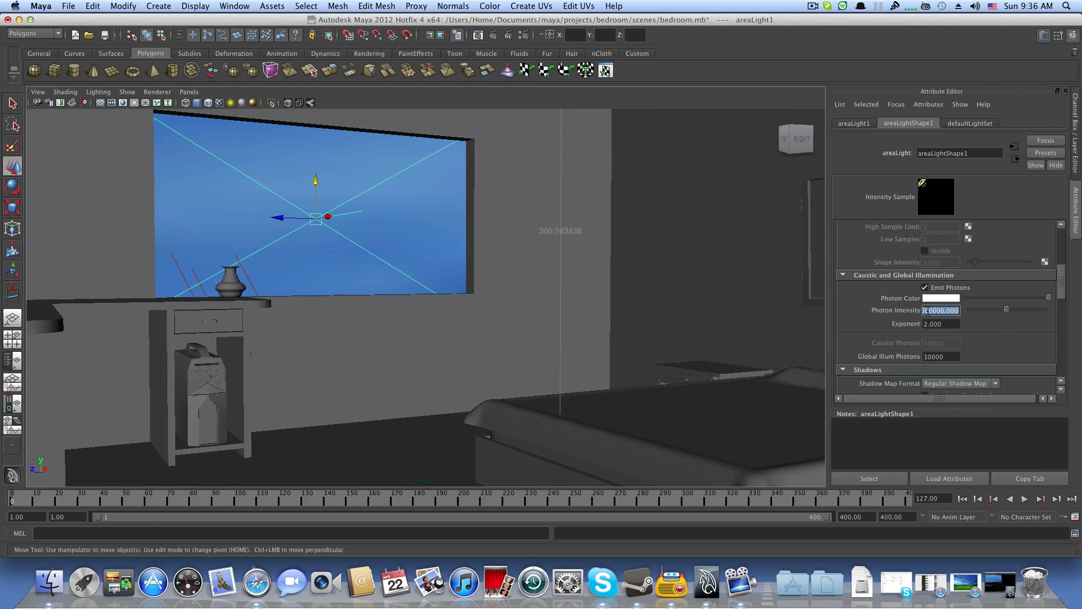
double_click(927, 310)
text(20)
key(Return)
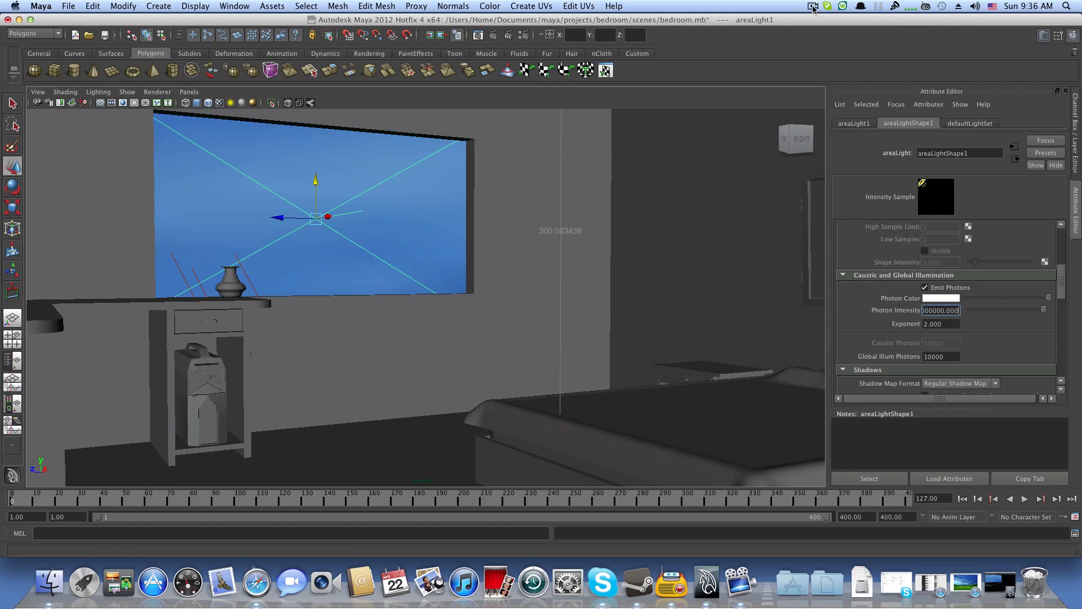
Step: Render the window and desk view with mental ray, compare it with the kept render and minimize the Render View
click(483, 36)
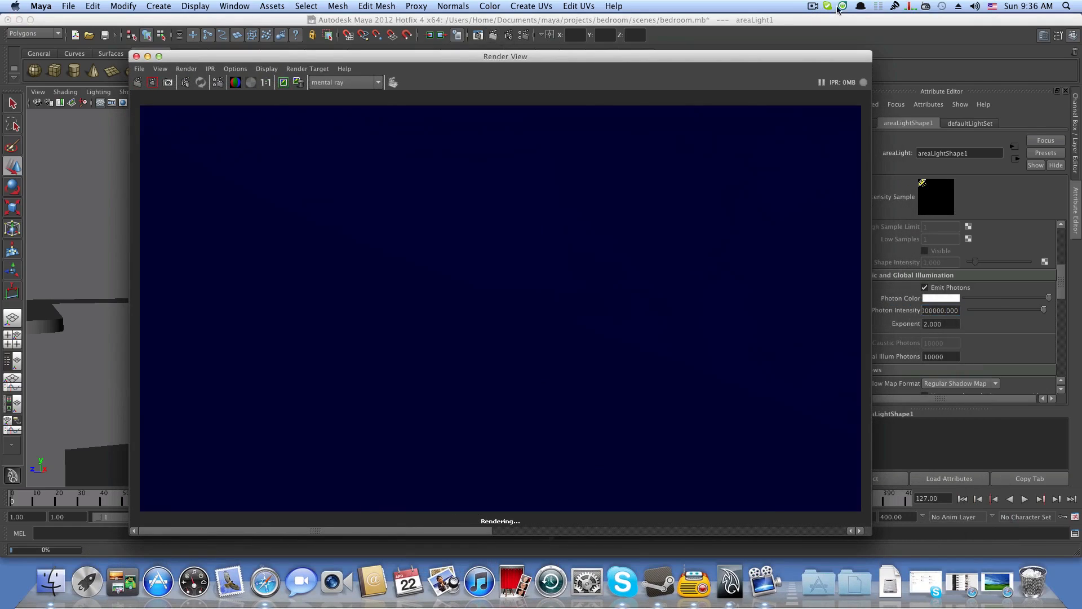
click(832, 8)
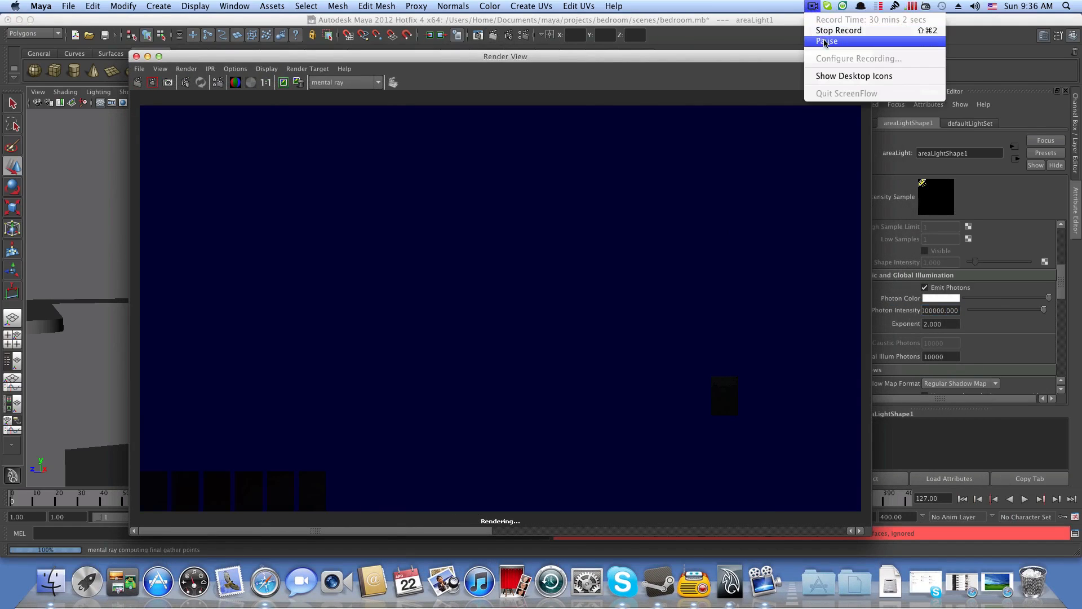
click(840, 29)
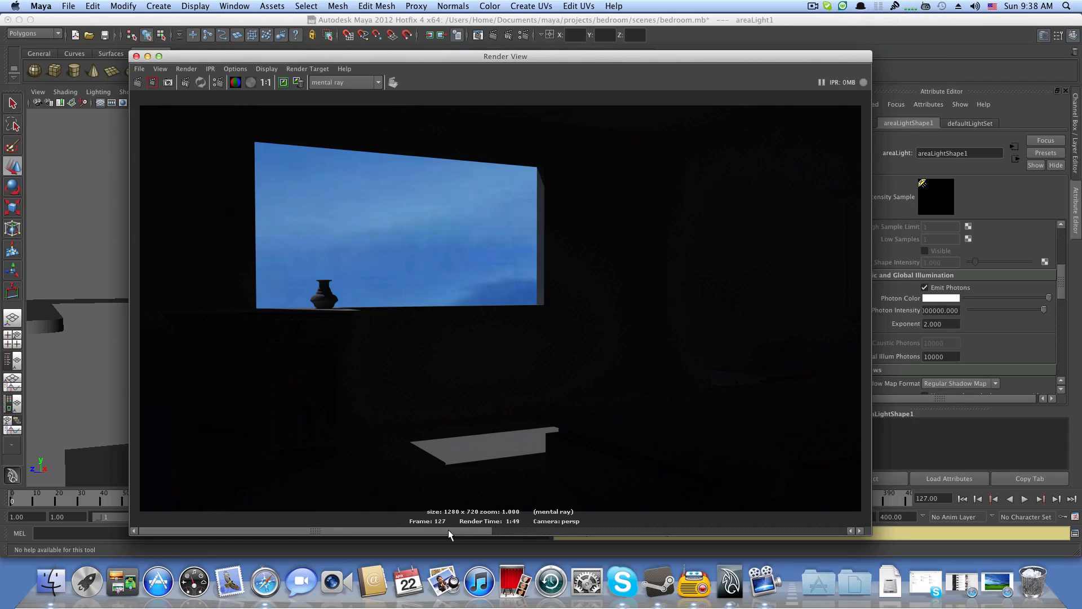
drag(528, 532, 489, 535)
click(557, 530)
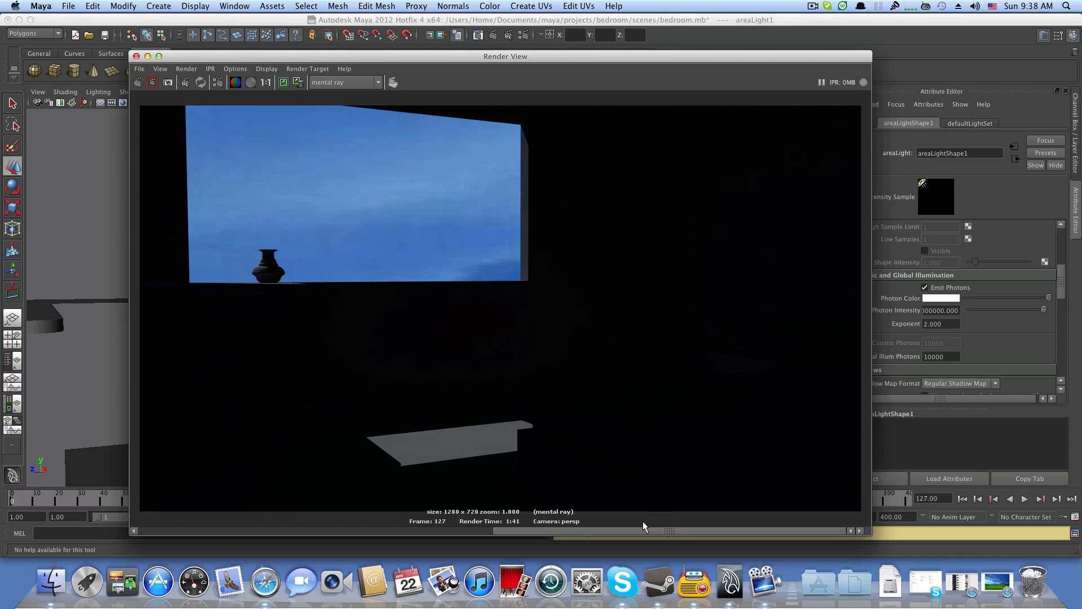
drag(643, 522, 521, 519)
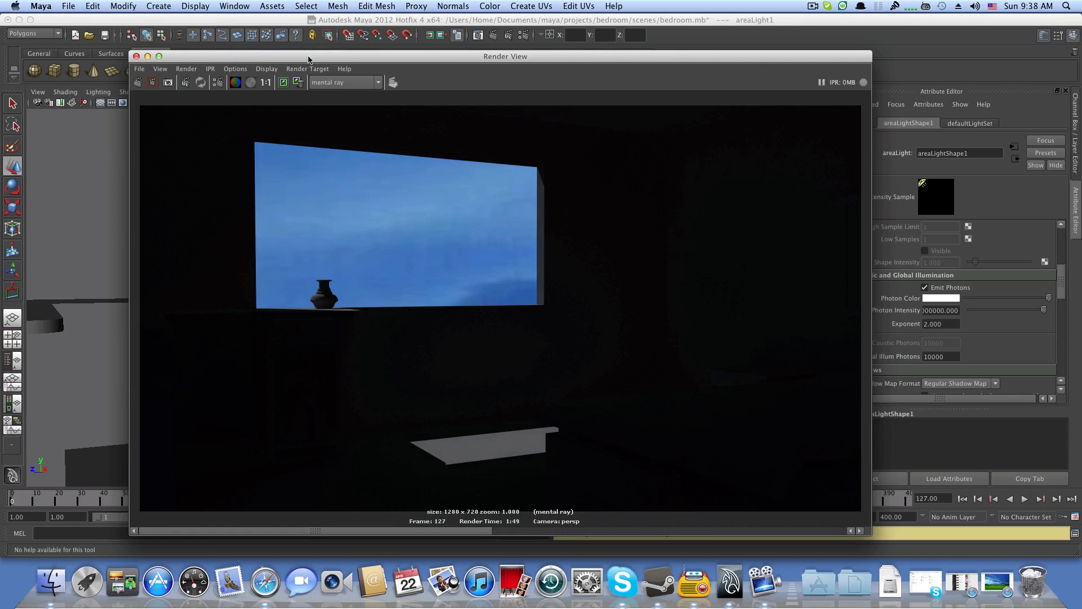
click(148, 57)
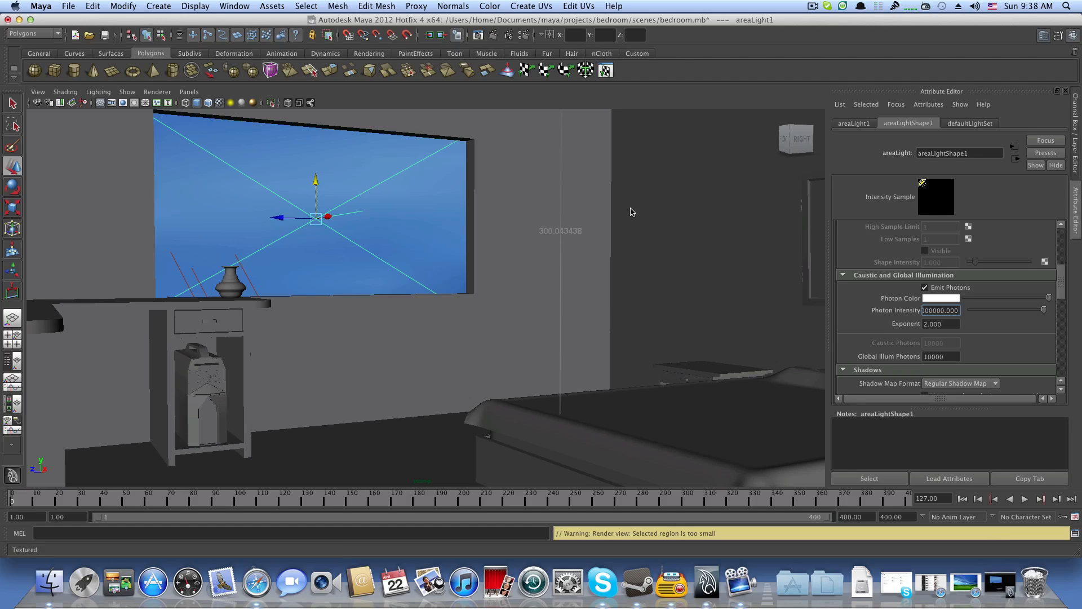
Step: Switch the room mesh to face selection and select its wall faces, including the window wall
mouse_move(620, 221)
alt+mouse_down()
mouse_move(631, 225)
mouse_move(617, 224)
alt+mouse_up()
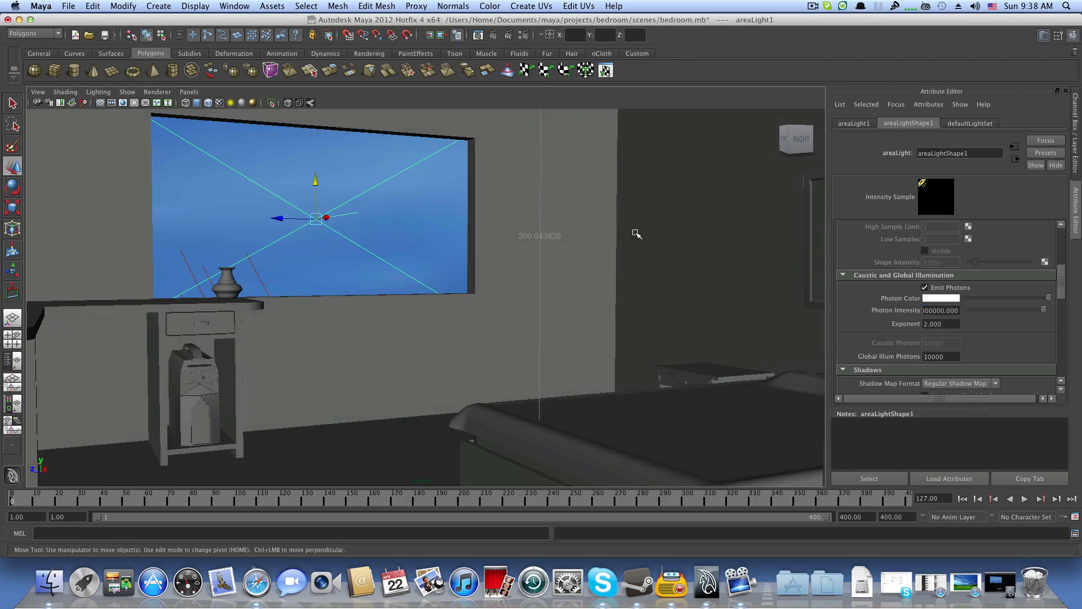
click(597, 223)
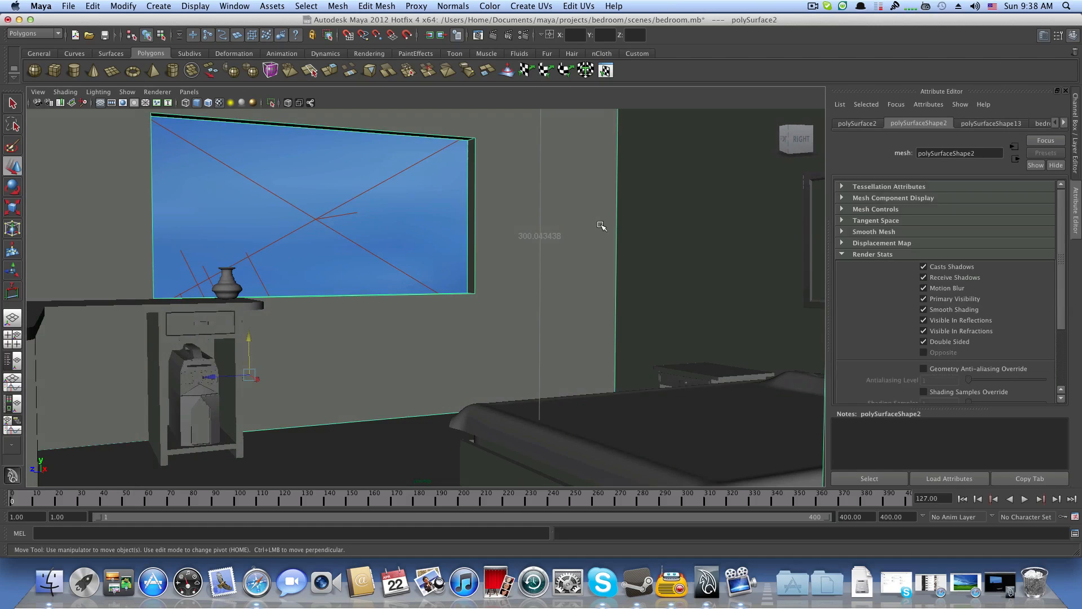
alt+drag(597, 225, 617, 223)
right_drag(599, 214, 600, 238)
click(619, 235)
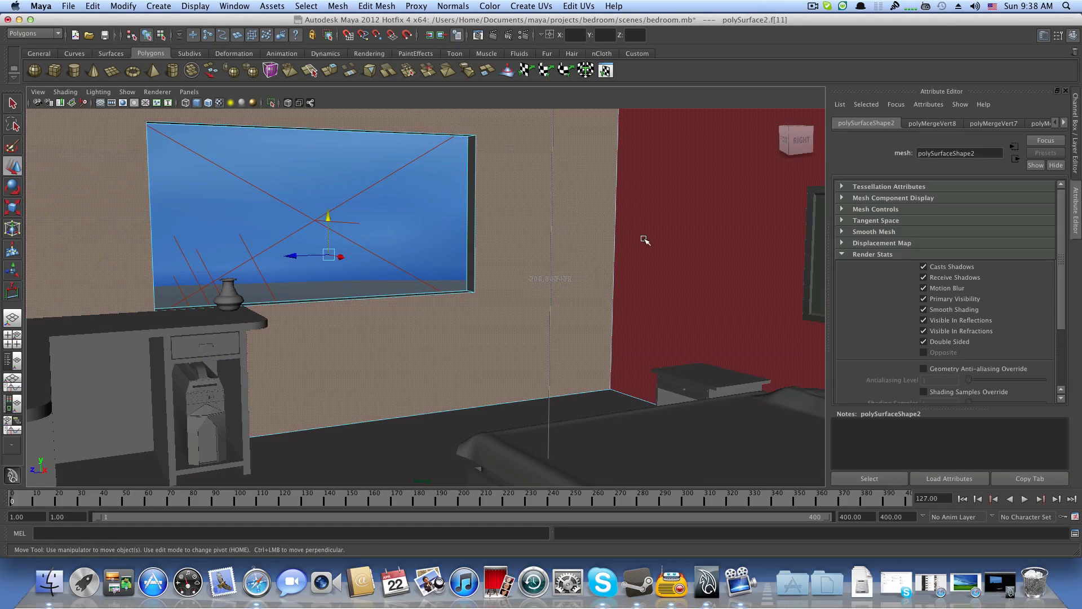
click(658, 243)
alt+drag(648, 242, 688, 240)
shift+click(544, 193)
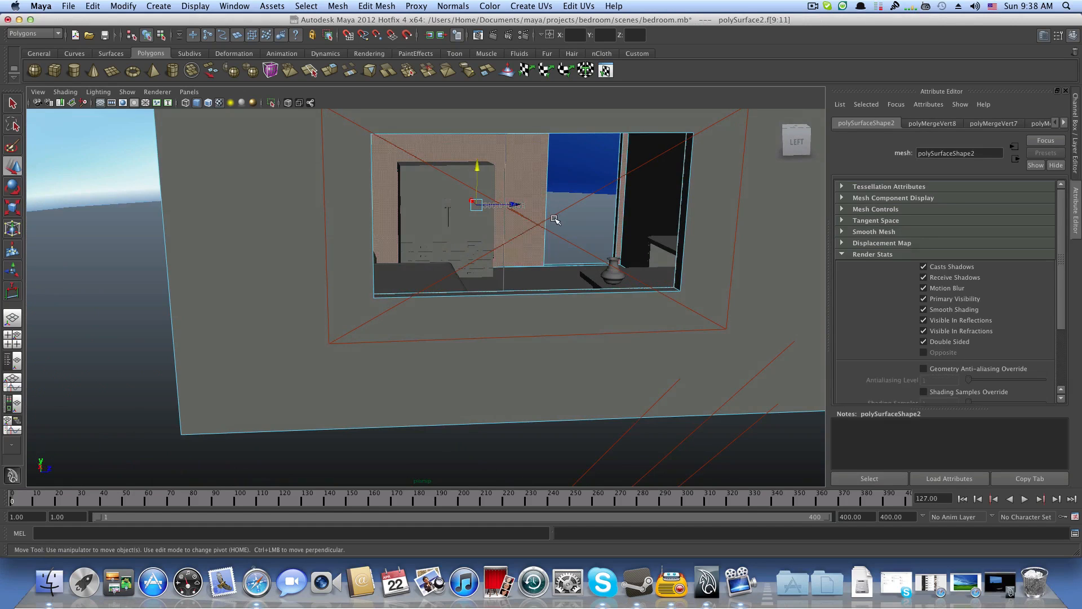
alt+middle_drag(557, 218, 498, 303)
alt+drag(498, 305, 546, 295)
click(508, 258)
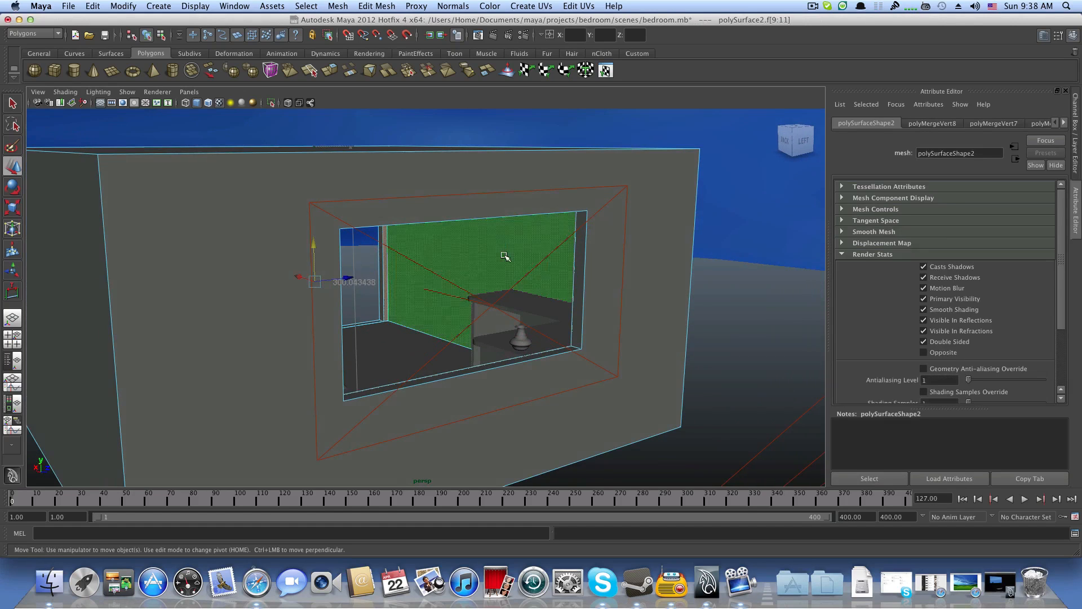
alt+drag(507, 259, 544, 302)
Step: Assign a new Lambert material to the selected wall faces, with a white color and a diffuse of 1
right_click(548, 250)
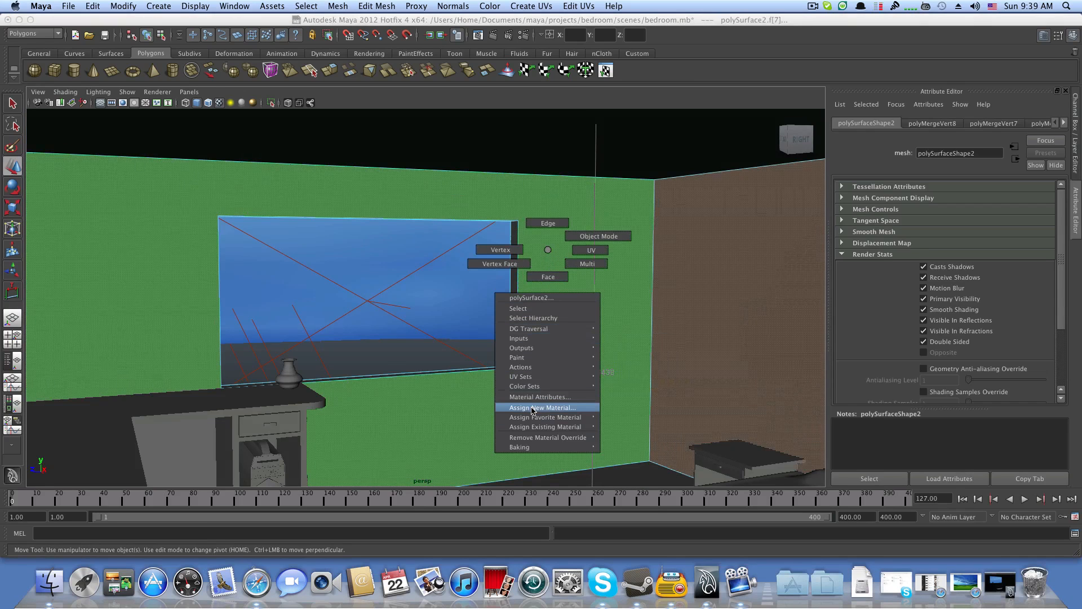
mouse_move(537, 422)
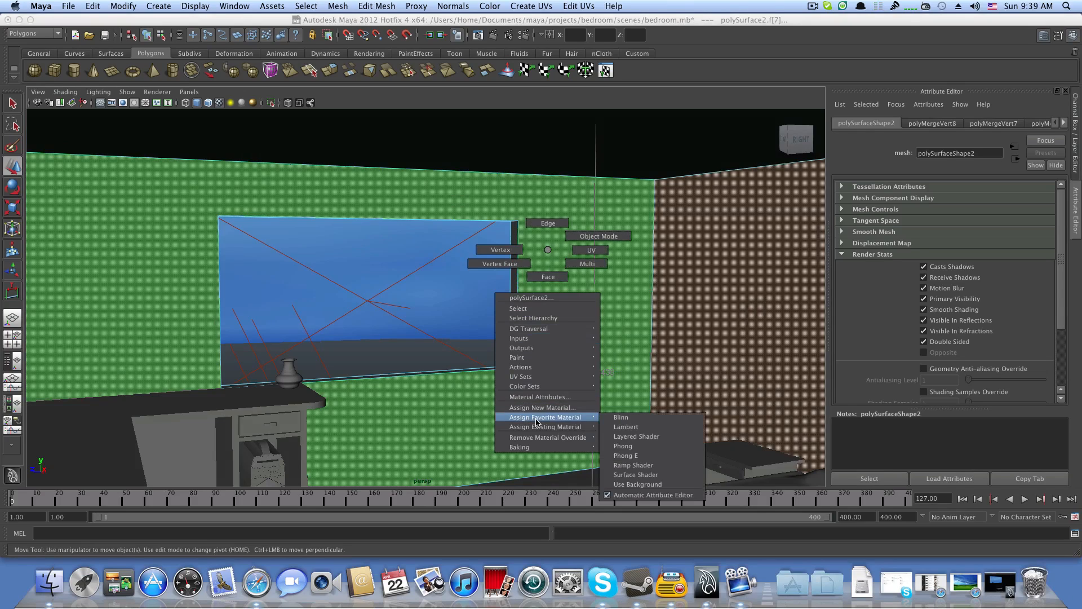
click(624, 427)
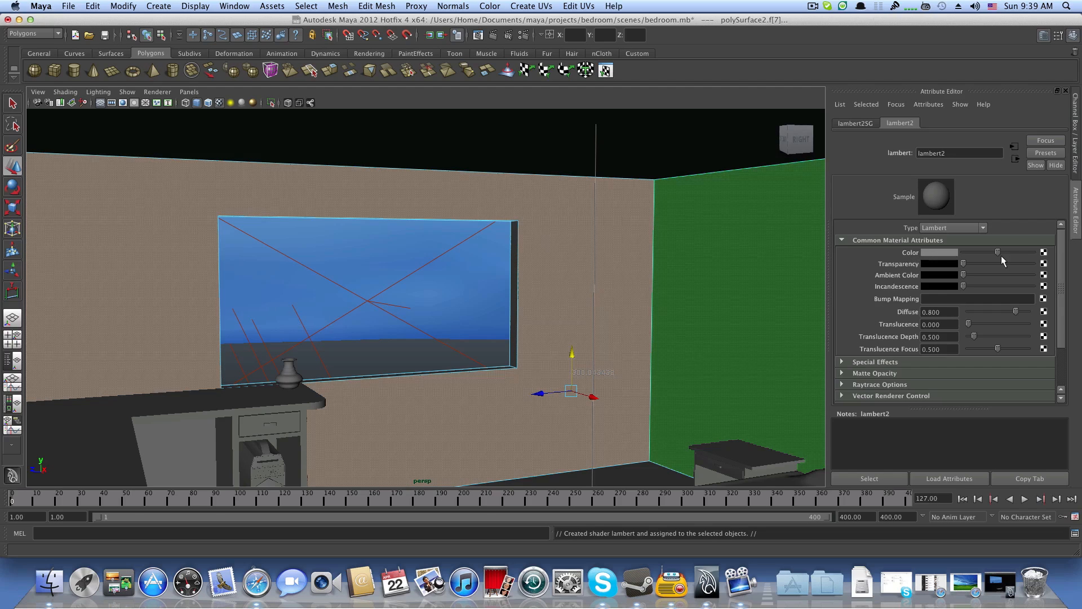
drag(998, 253, 1046, 255)
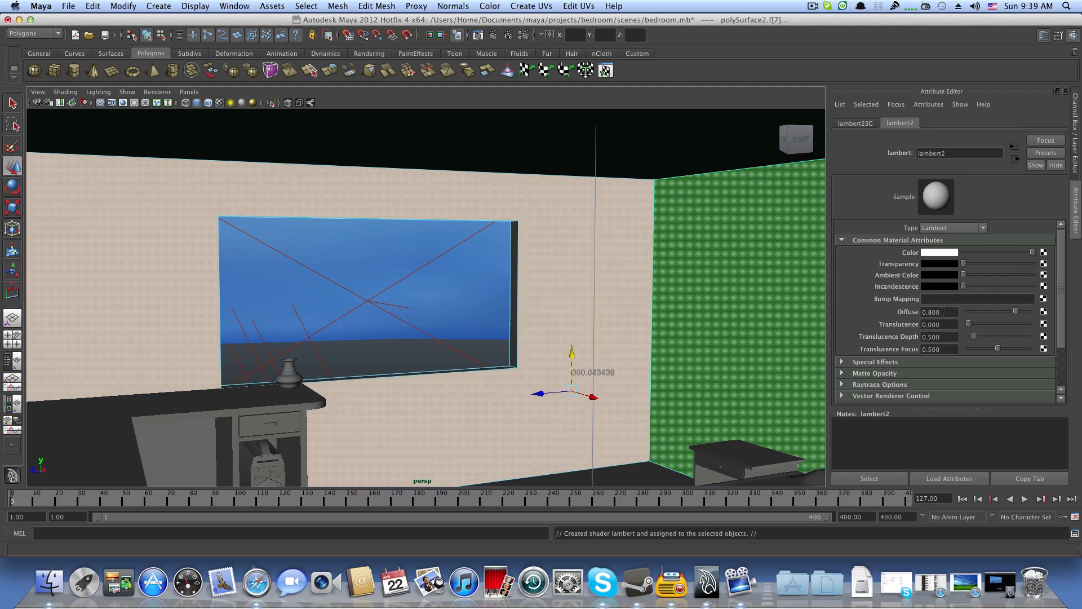
drag(1010, 314, 1039, 317)
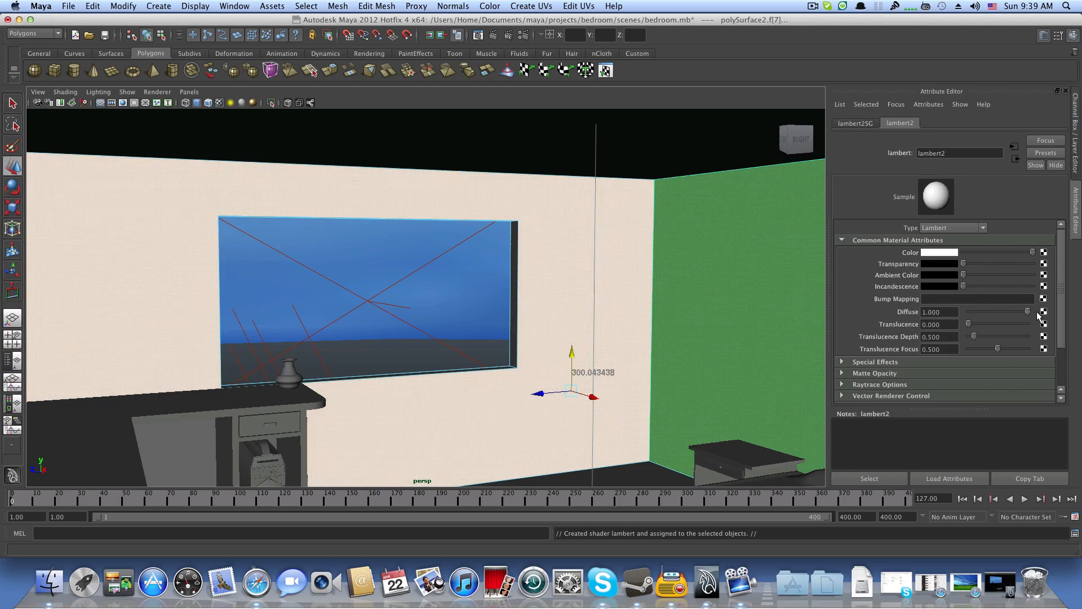
drag(923, 314, 945, 313)
Step: Frame the window, desk and adjoining corner and render the room with its white walls in mental ray
alt+middle_drag(554, 281, 561, 186)
alt+right_drag(516, 237, 553, 244)
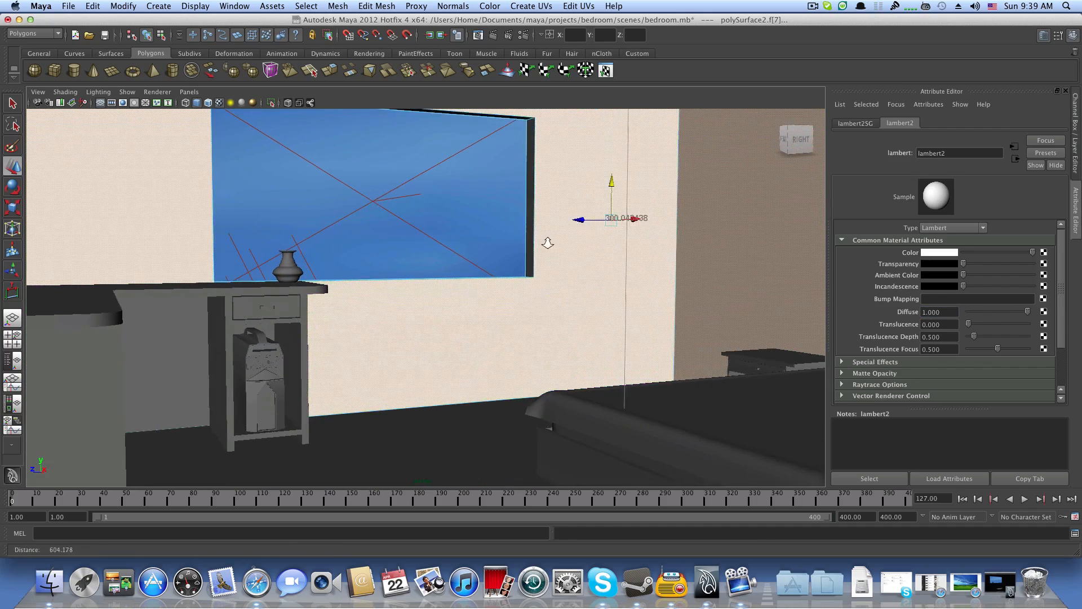
alt+middle_drag(552, 244, 532, 299)
alt+right_drag(532, 300, 525, 297)
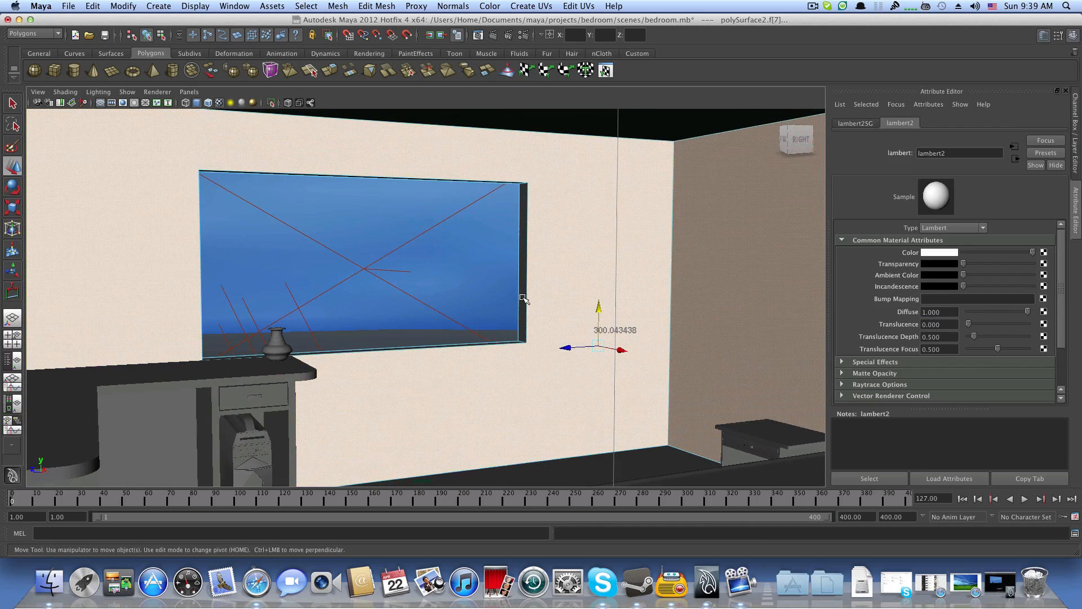
click(494, 38)
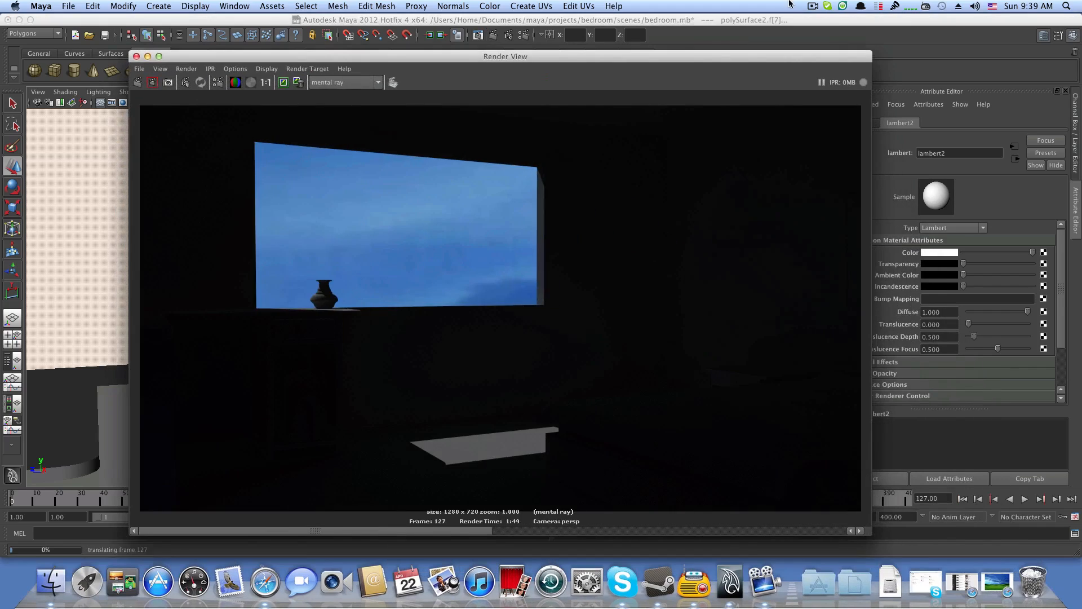
click(816, 8)
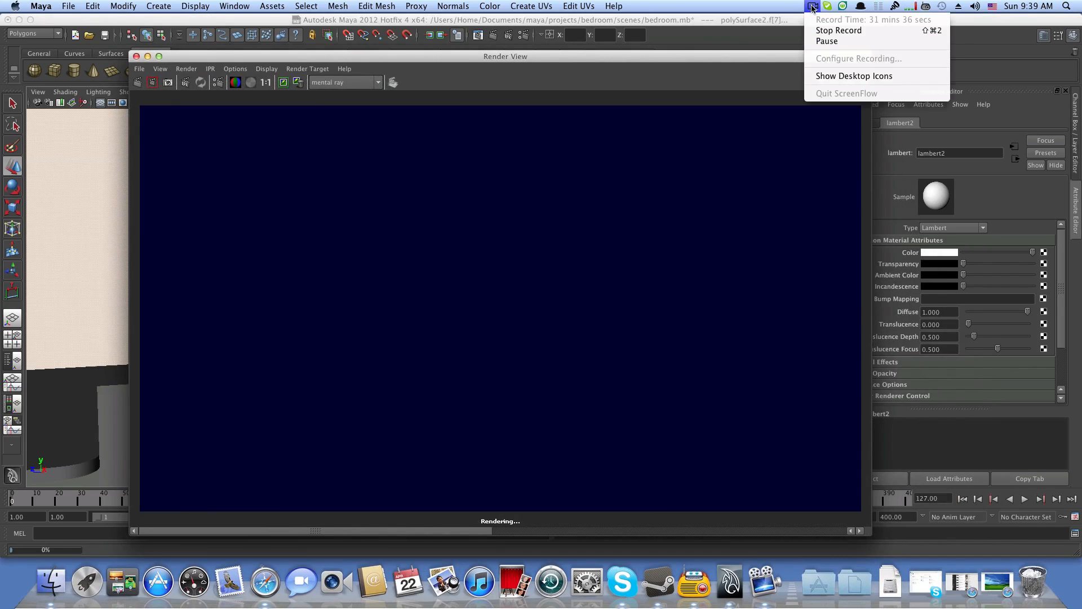
click(826, 39)
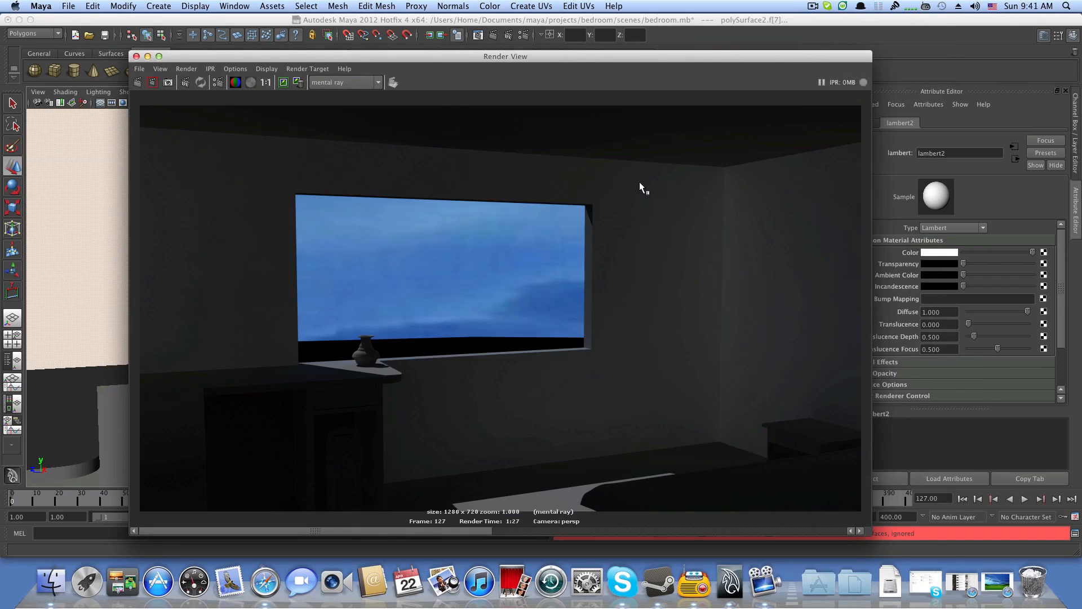
Step: Keep the white-wall render in the Render View for comparison and minimize its window
scroll(639, 181, down, 1)
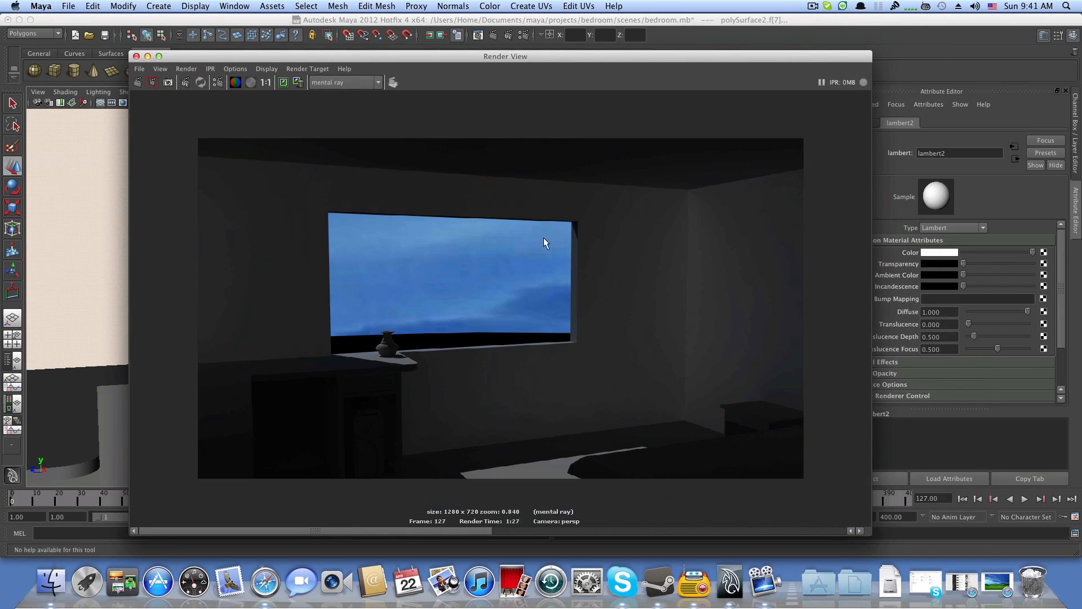
click(284, 83)
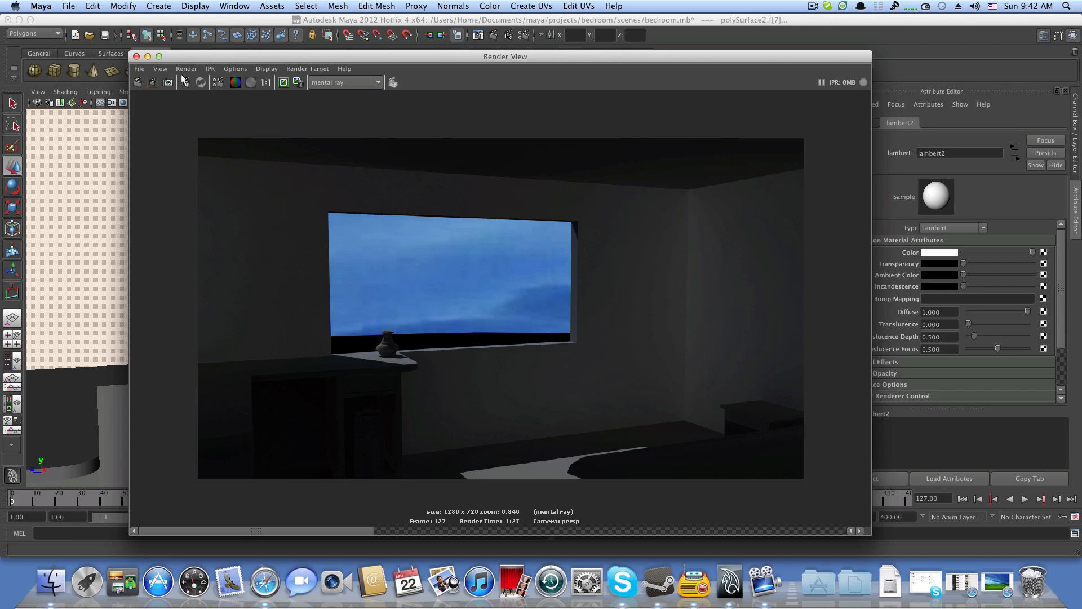
click(148, 56)
Step: Select the room's ceiling face and open the Hypershade to reach the scene materials
alt+drag(431, 204, 443, 165)
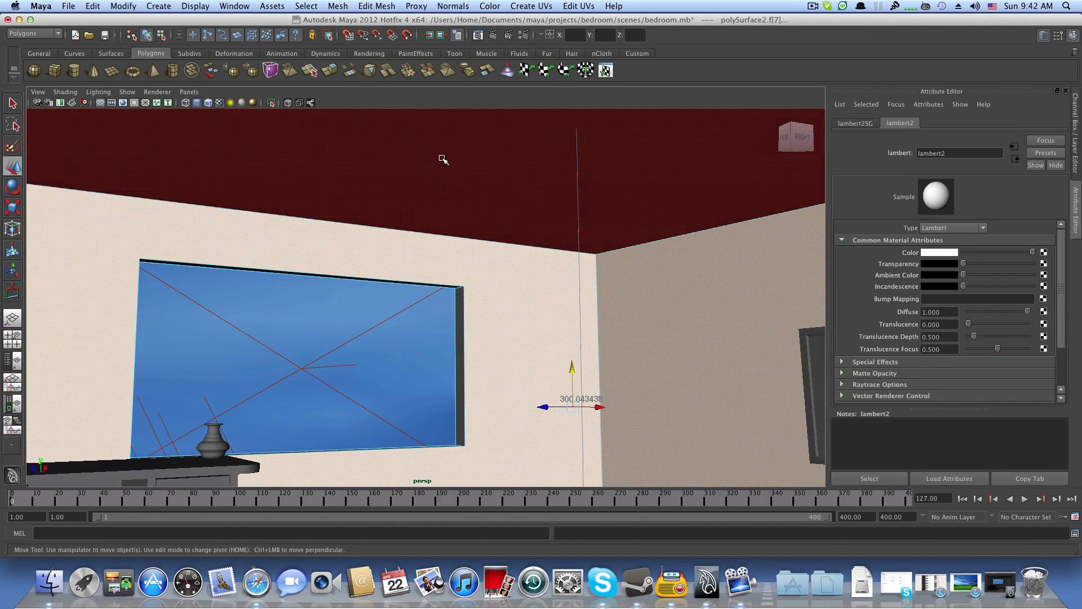
click(442, 161)
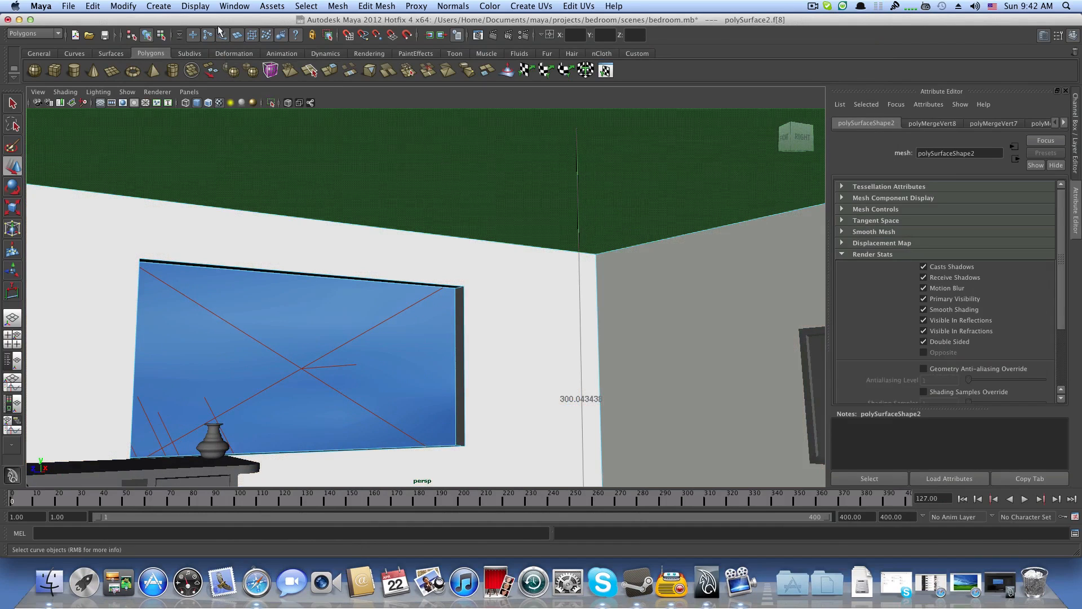
click(238, 7)
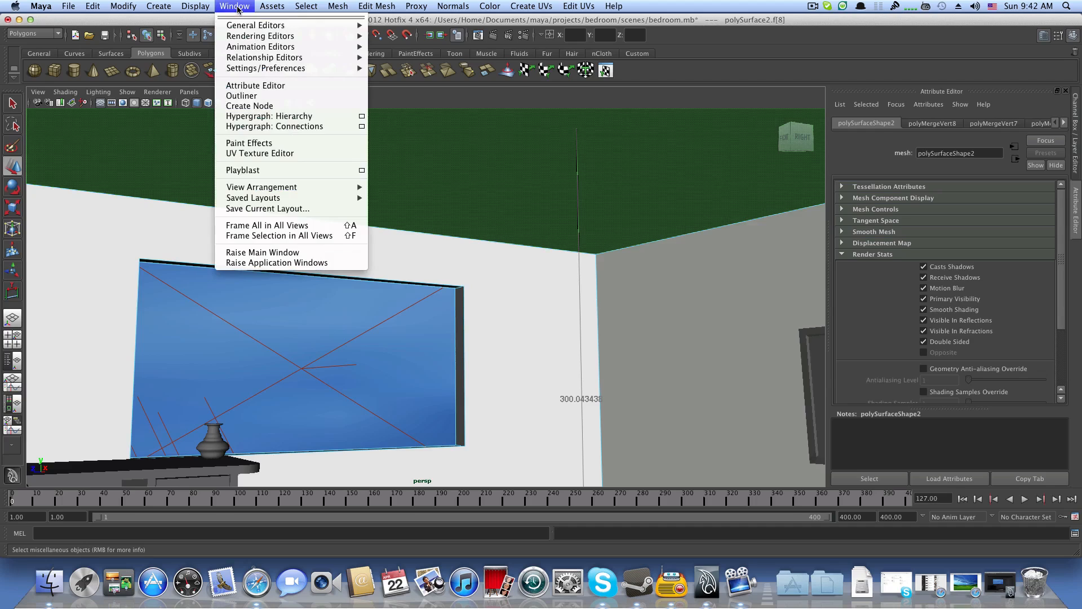
mouse_move(249, 37)
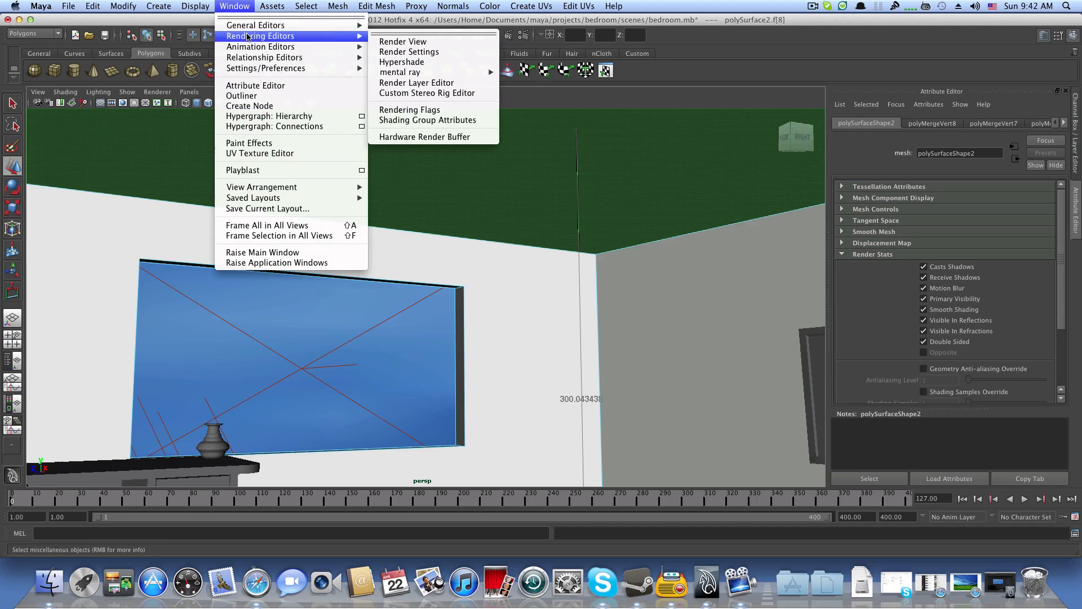
click(421, 61)
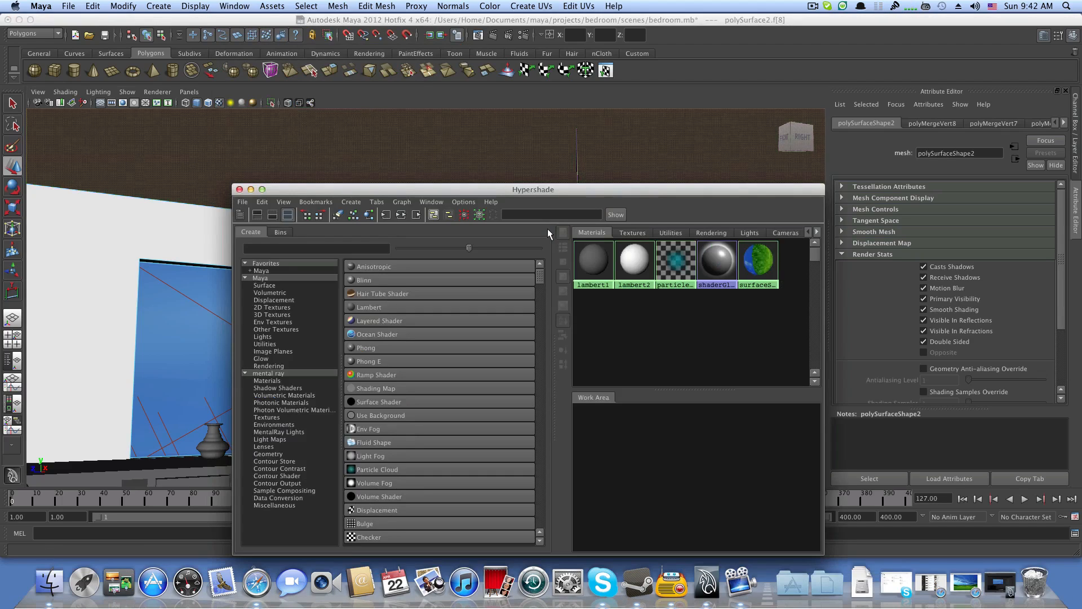
drag(594, 191, 428, 182)
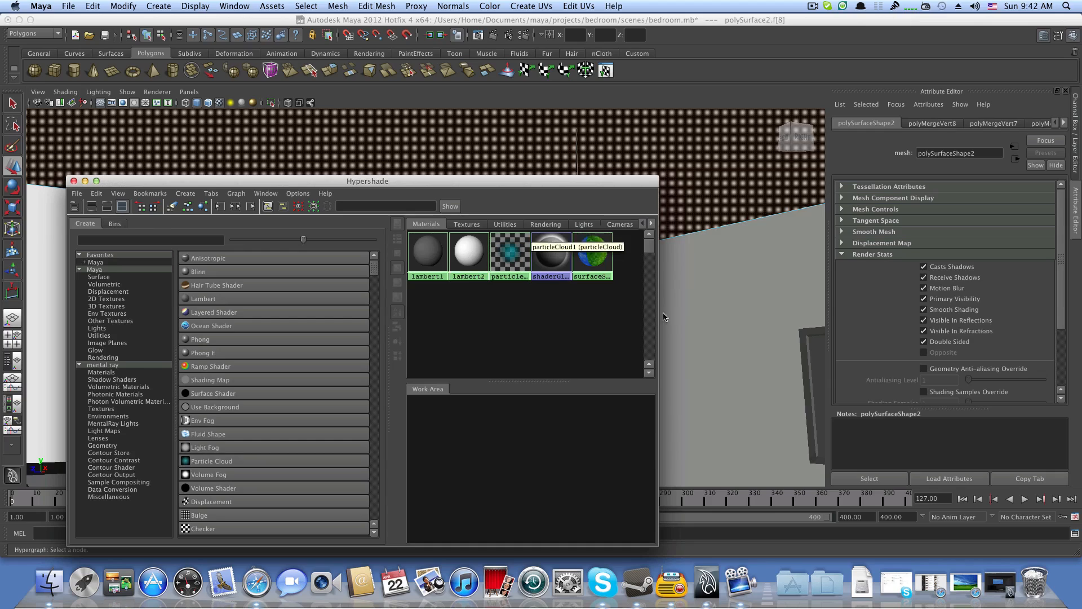
drag(462, 185, 444, 192)
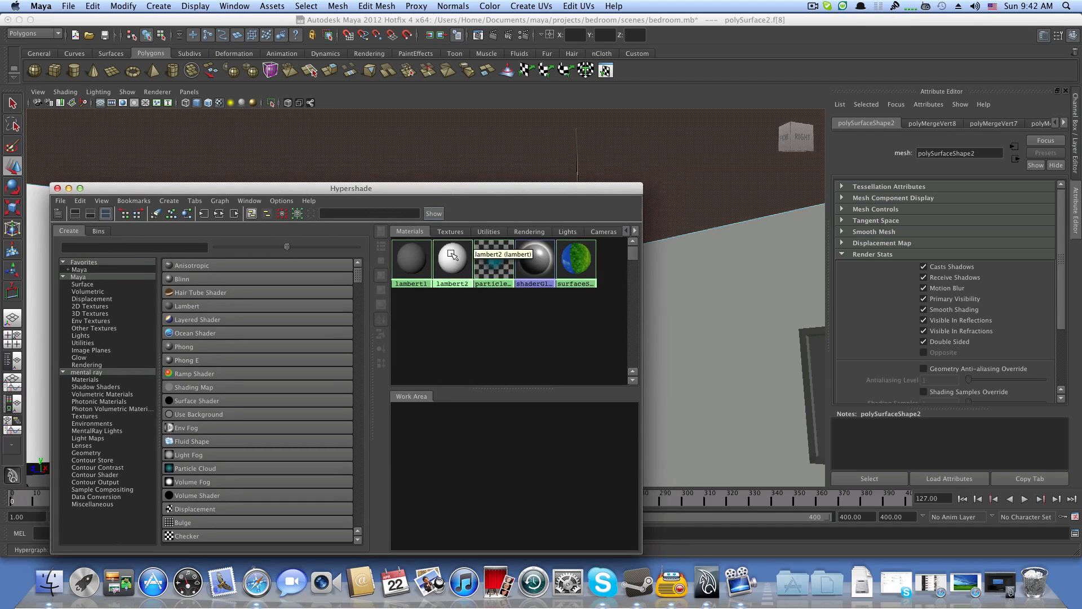
Step: Rename the white Lambert material lambert2 as walls, and minimize the Hypershade
click(454, 285)
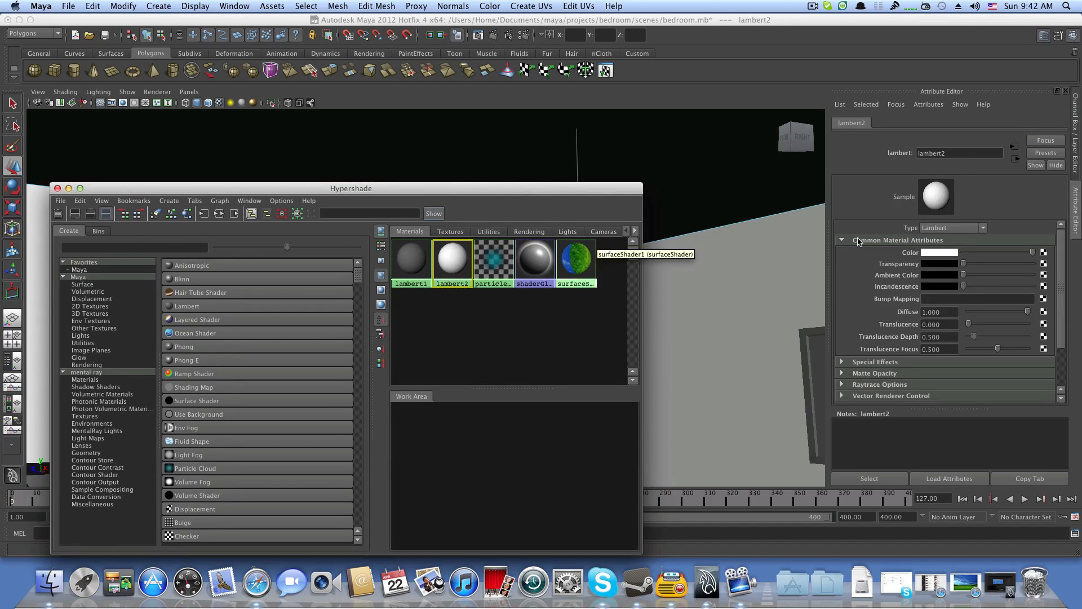
click(953, 153)
double_click(953, 153)
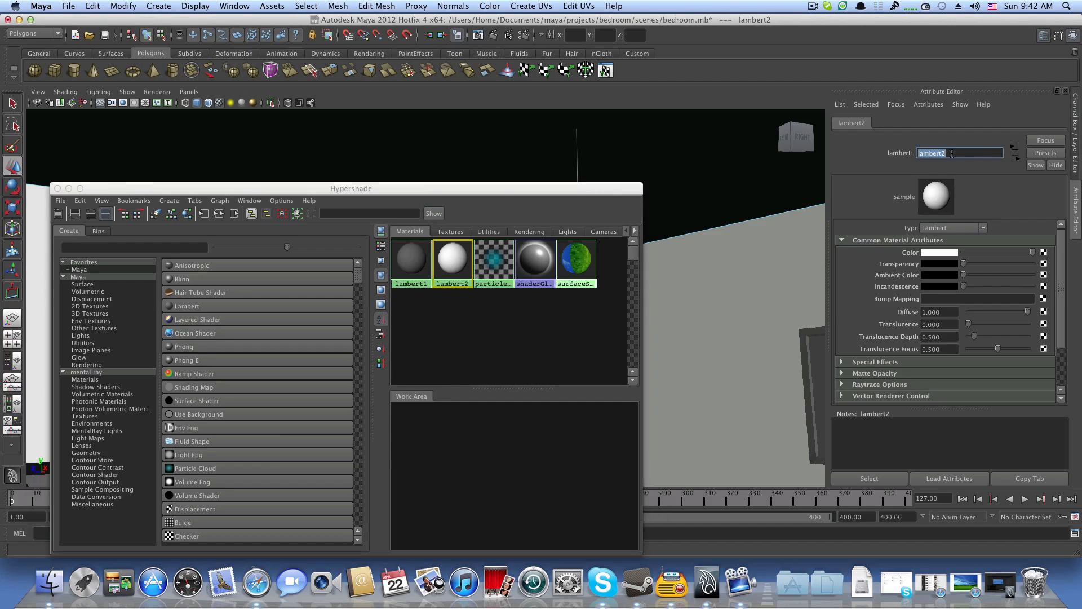
text(walls)
key(Return)
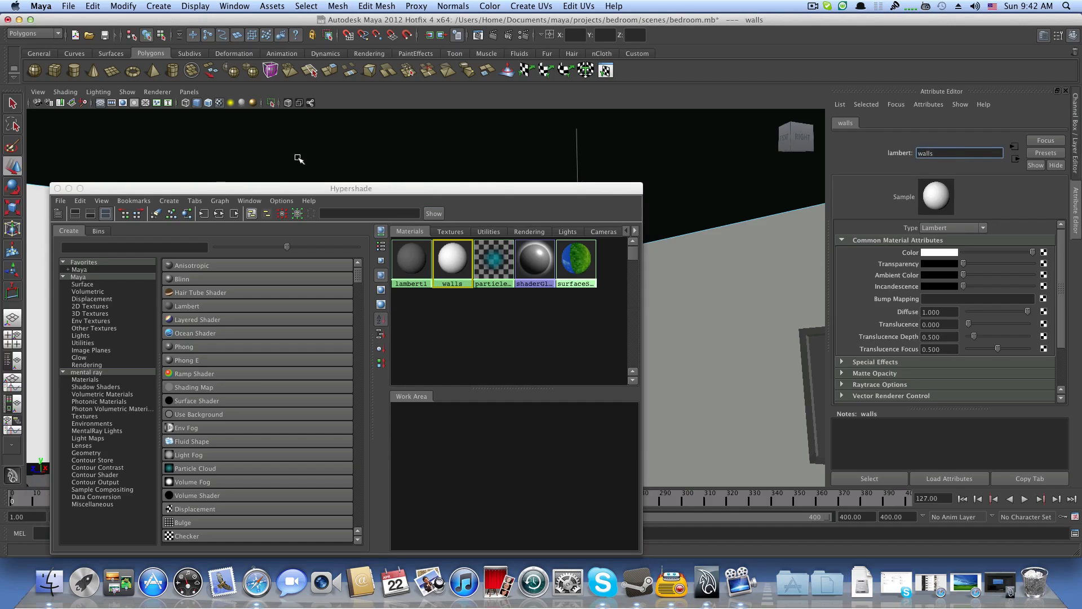
click(68, 188)
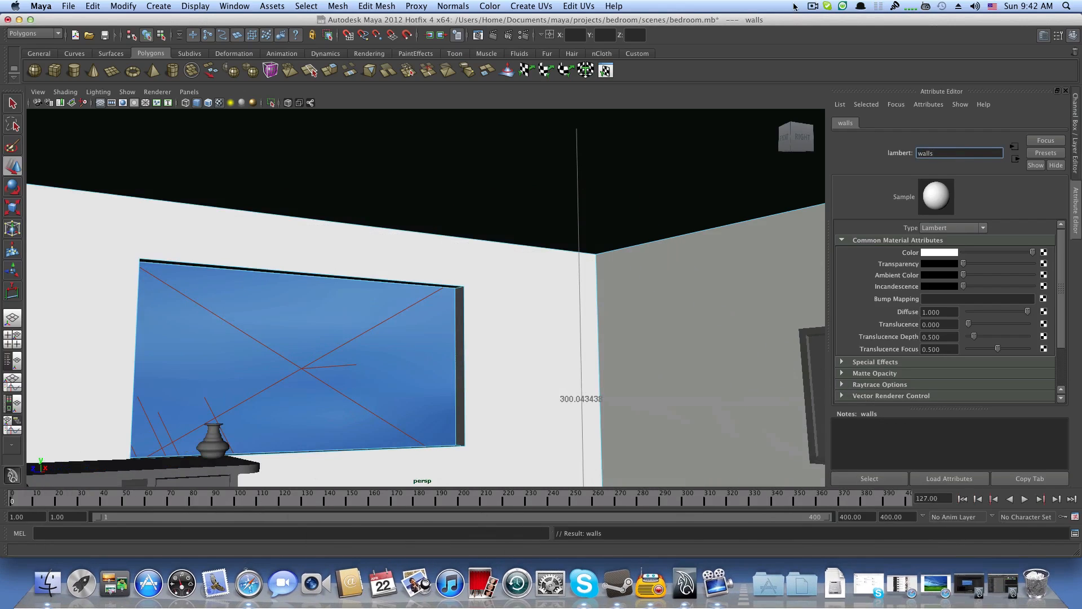
Step: Assign the walls material to the room's ceiling face
click(816, 7)
click(836, 43)
alt+drag(668, 225, 640, 239)
right_drag(624, 202, 621, 227)
click(618, 208)
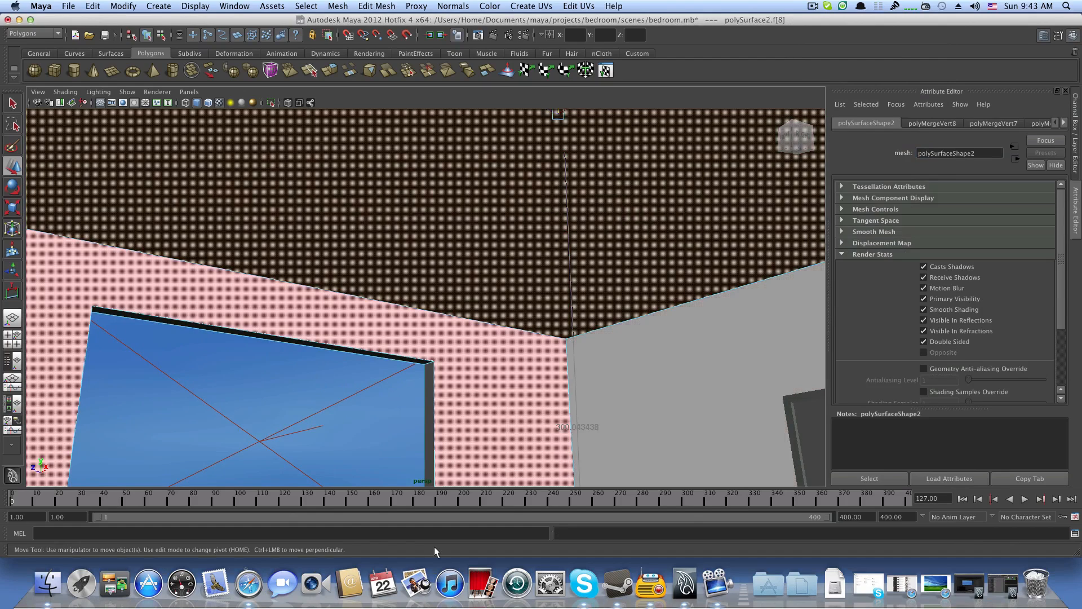
click(1005, 587)
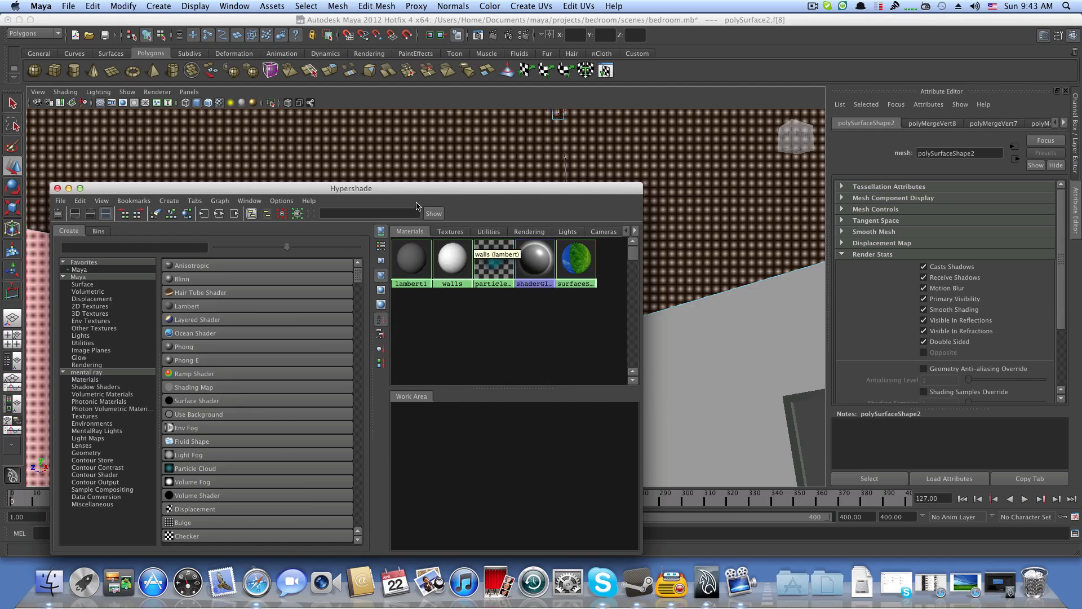
drag(413, 195, 383, 272)
right_click(422, 329)
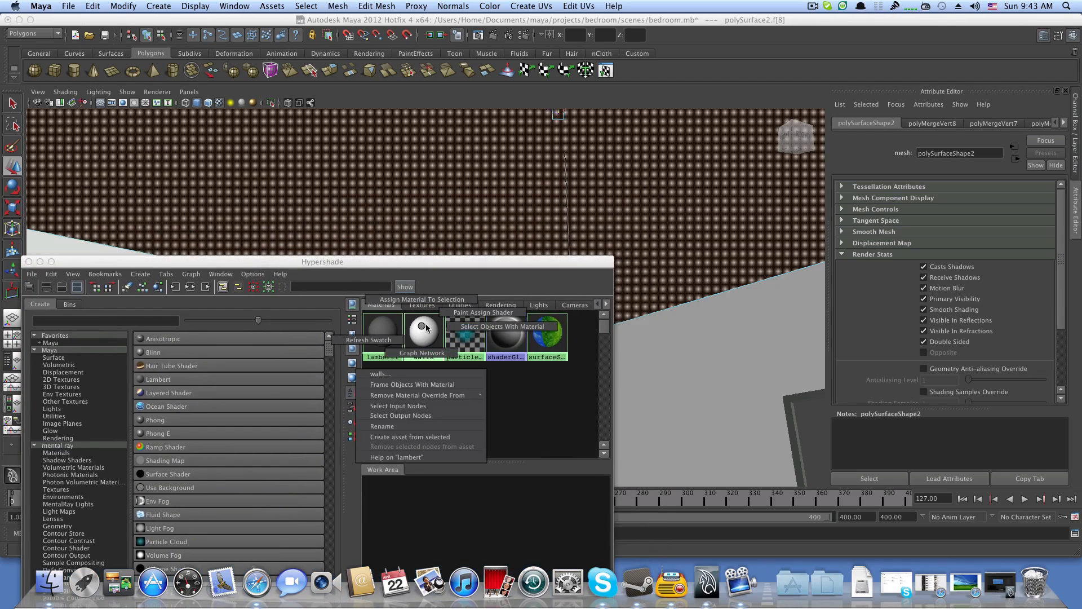
right_drag(427, 328, 435, 300)
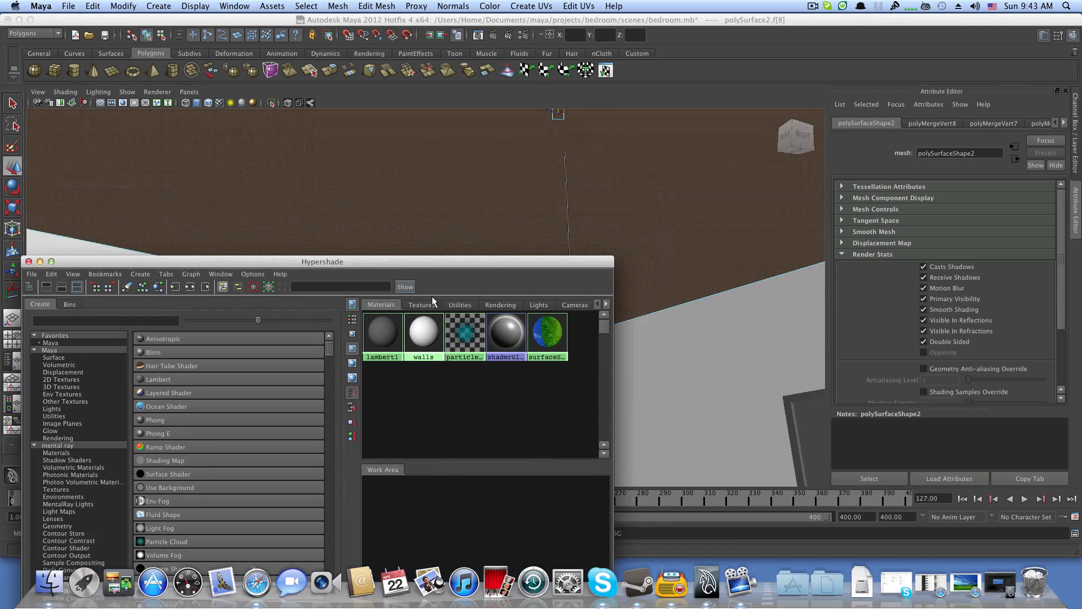
click(40, 262)
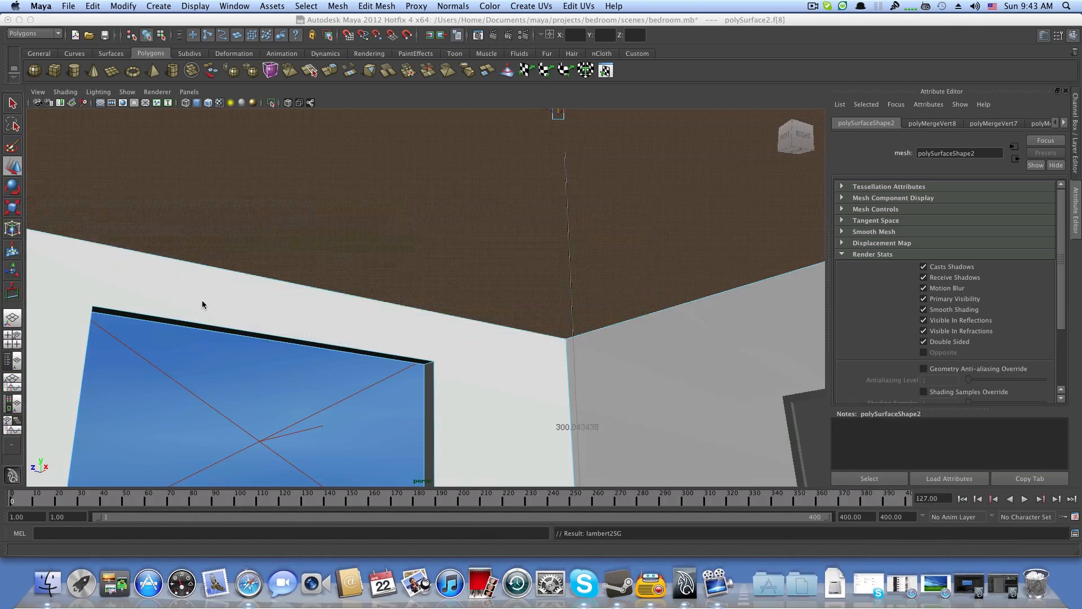
Step: Set the Global Illum Photons of the area light at the window to 100000
scroll(210, 306, down, 5)
click(109, 286)
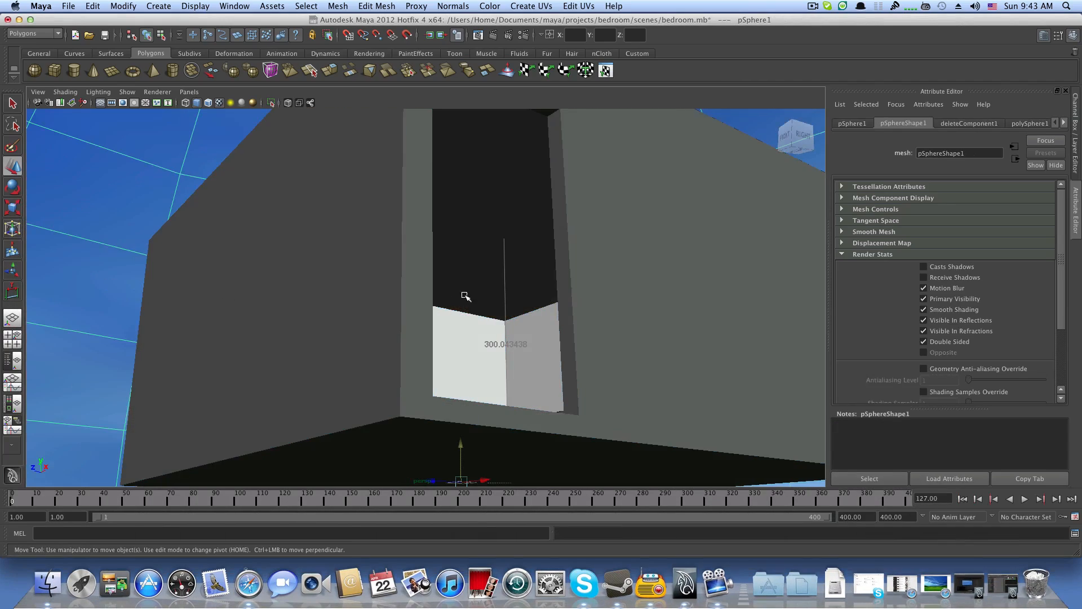
alt+drag(484, 282, 332, 337)
alt+middle_drag(333, 337, 403, 274)
alt+drag(403, 274, 379, 282)
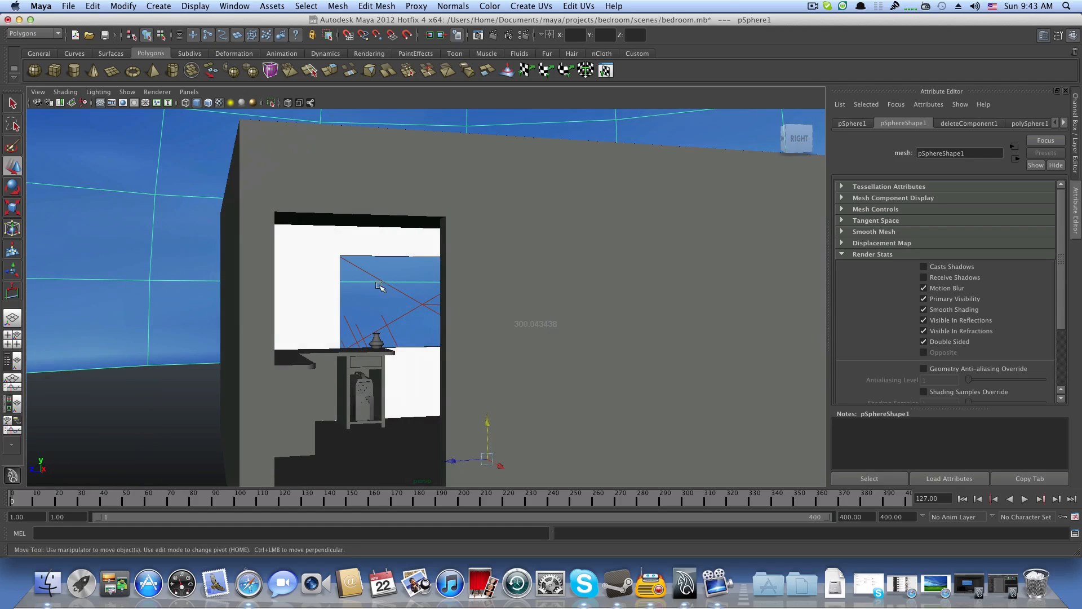
alt+right_drag(379, 282, 454, 307)
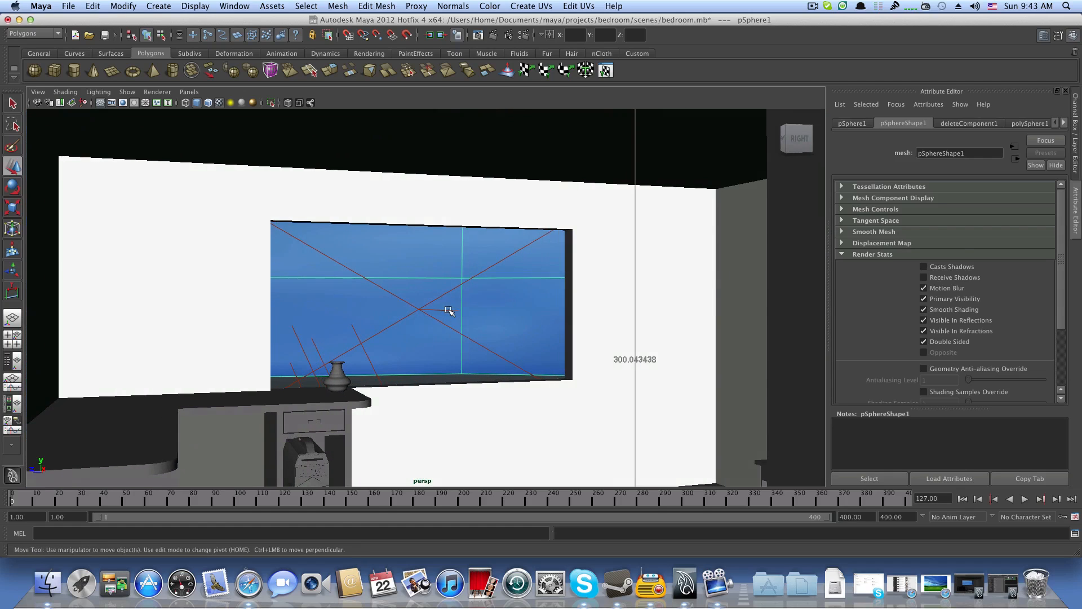
click(449, 310)
mouse_move(430, 310)
alt+mouse_down()
mouse_move(440, 314)
mouse_move(431, 310)
alt+mouse_up()
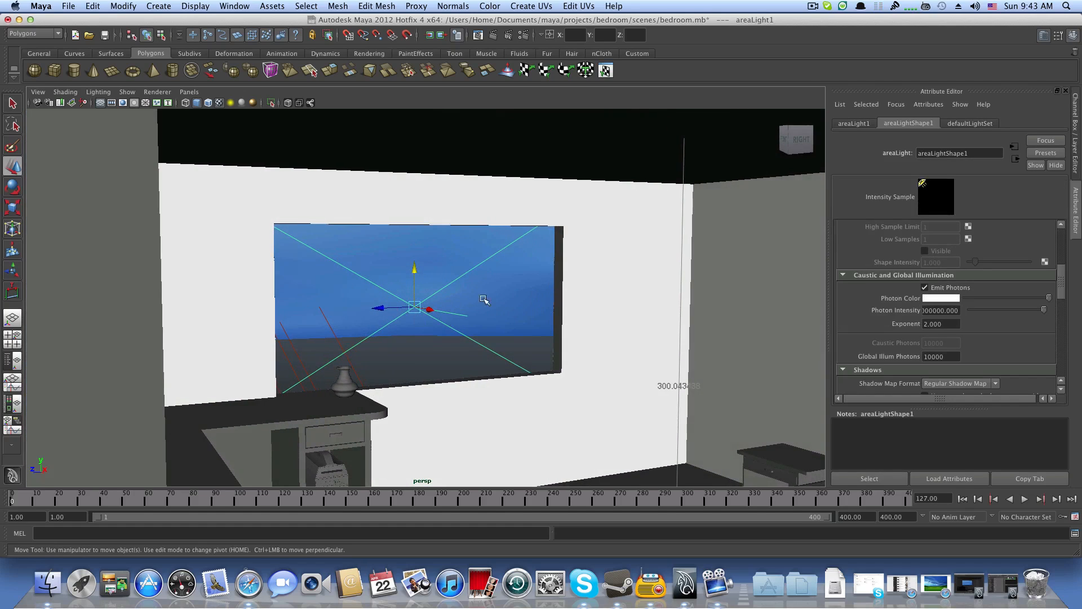
scroll(885, 348, down, 2)
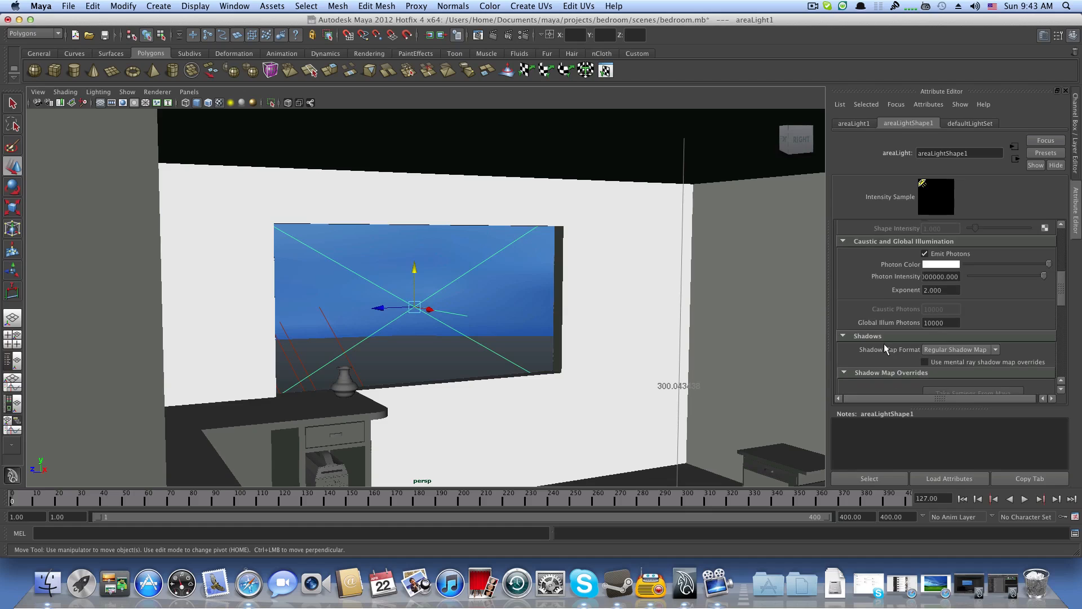
scroll(887, 322, up, 2)
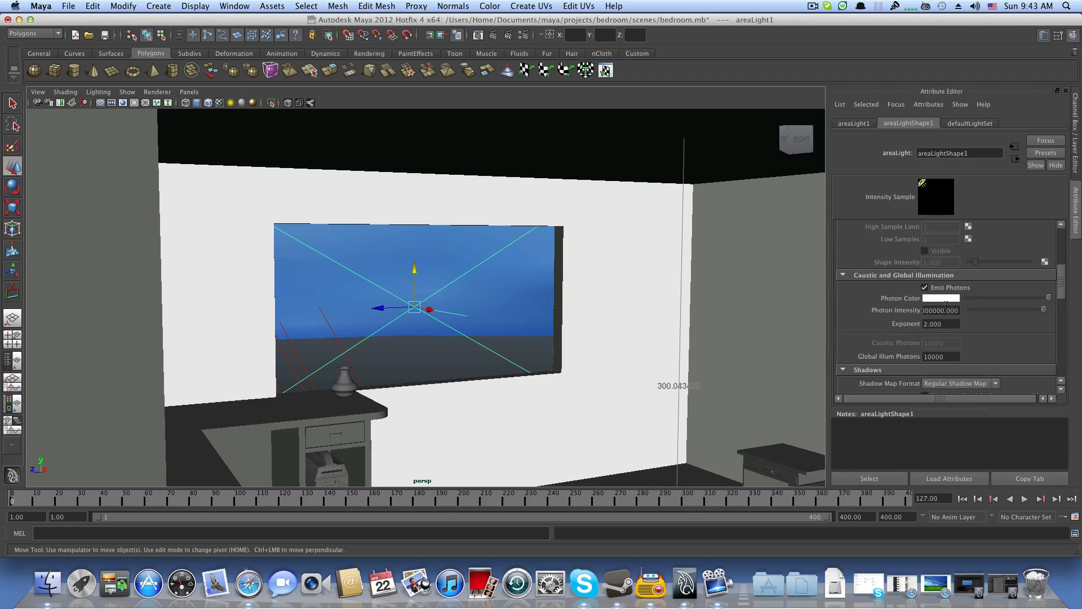
drag(946, 308, 899, 313)
scroll(896, 388, down, 2)
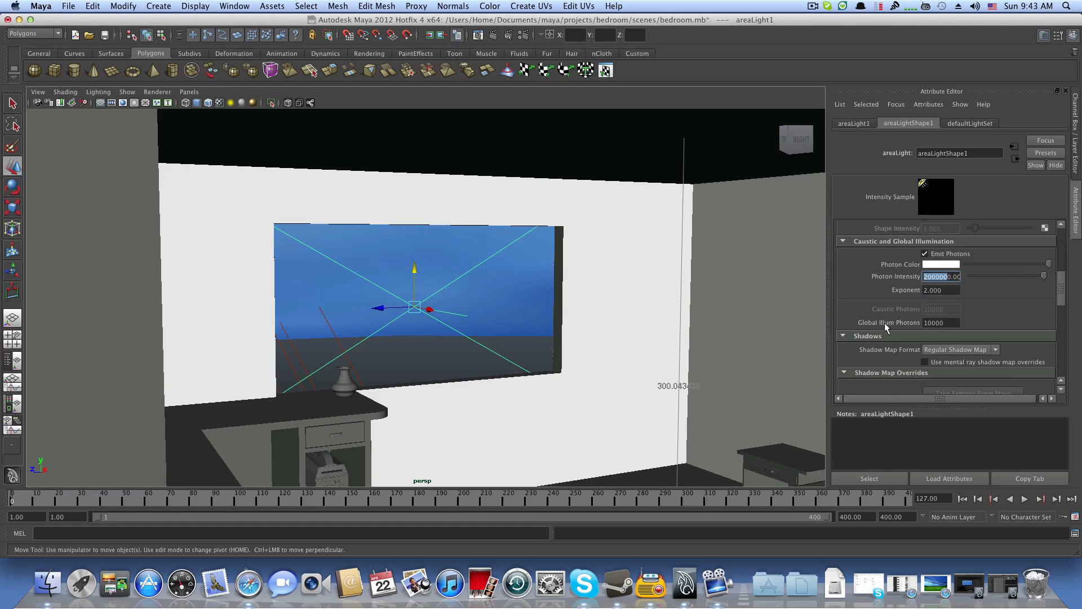
click(931, 323)
text(0)
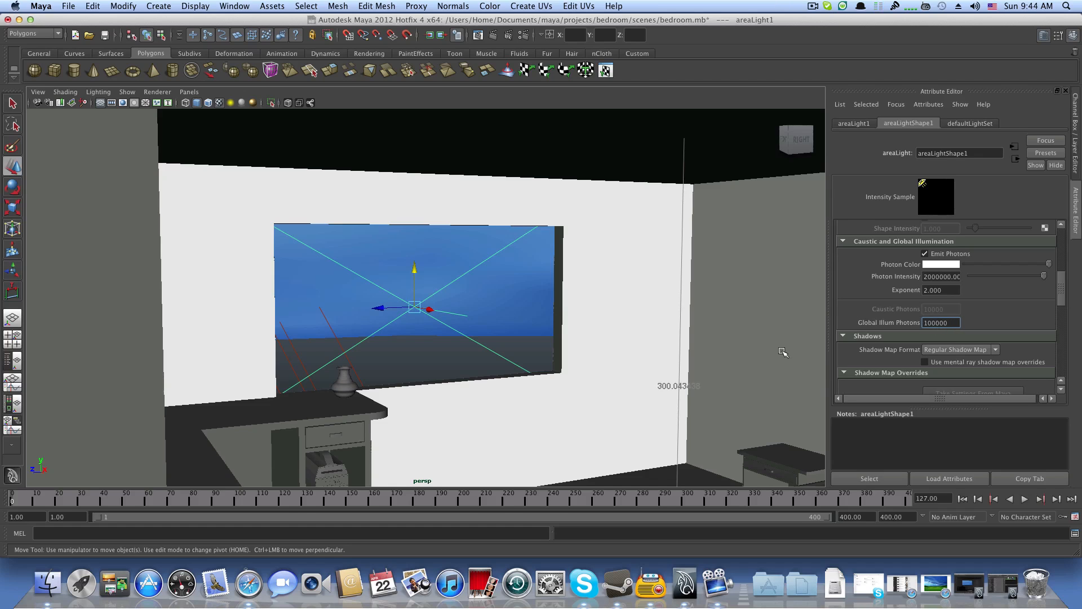
Step: Frame the window, desk and bed and render the room in mental ray
alt+middle_drag(760, 354, 733, 279)
alt+middle_drag(618, 337, 580, 319)
alt+drag(582, 322, 587, 321)
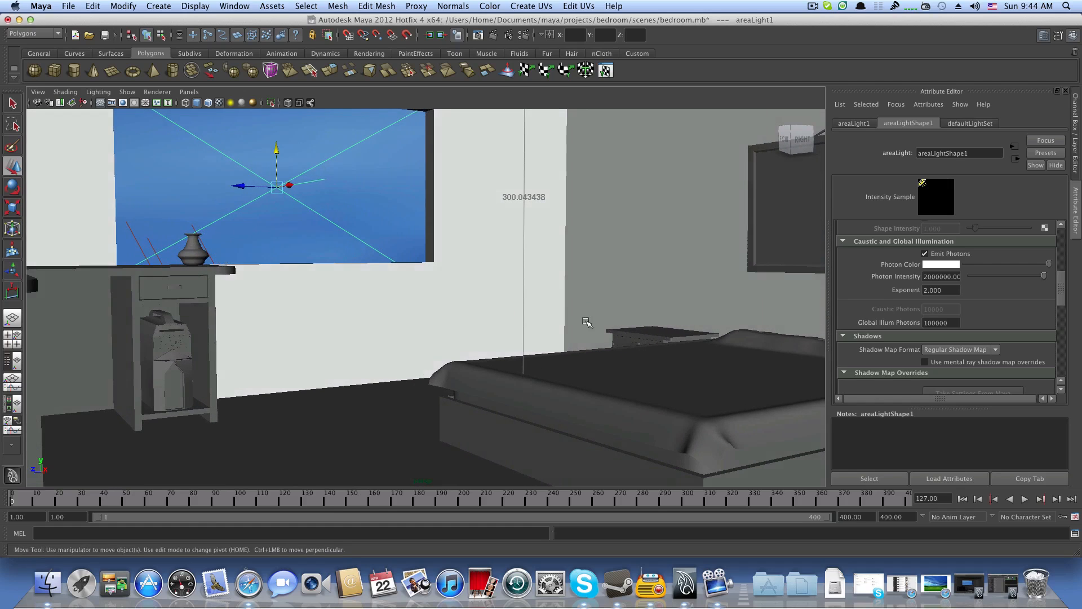
click(491, 35)
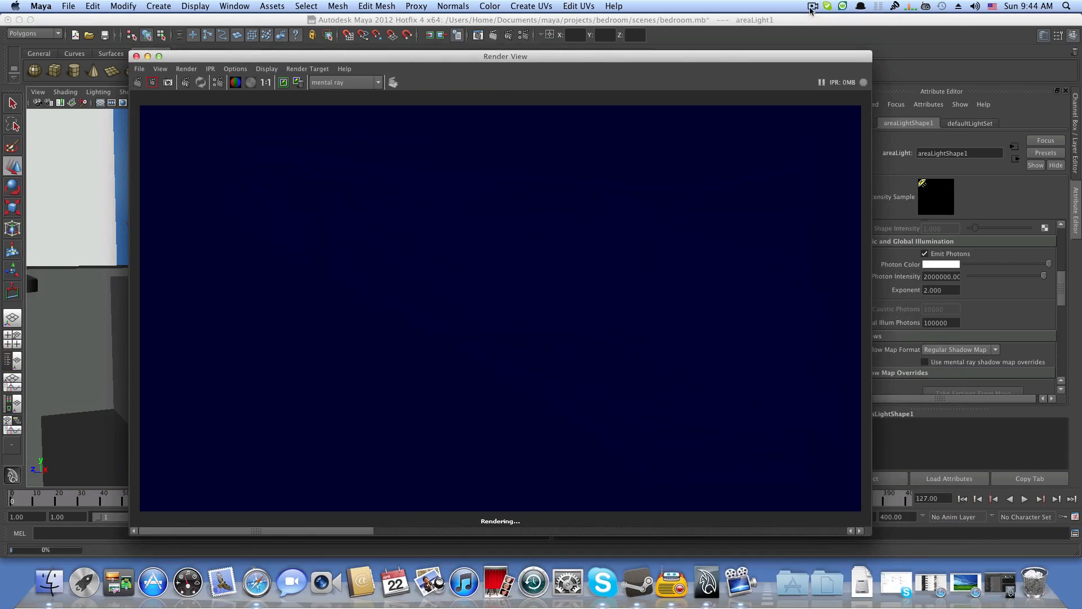
click(810, 10)
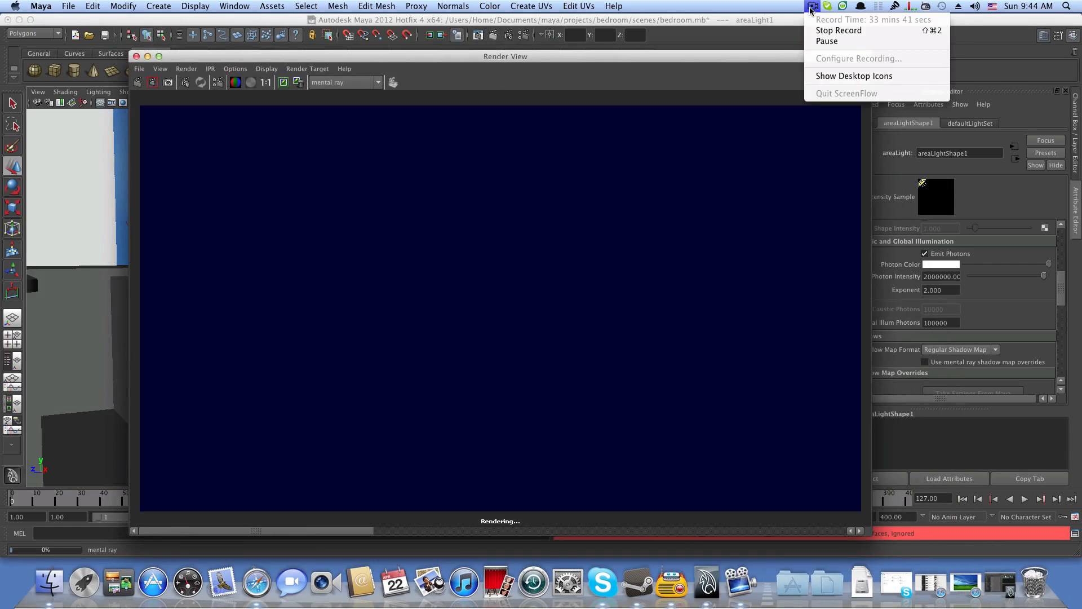
click(818, 34)
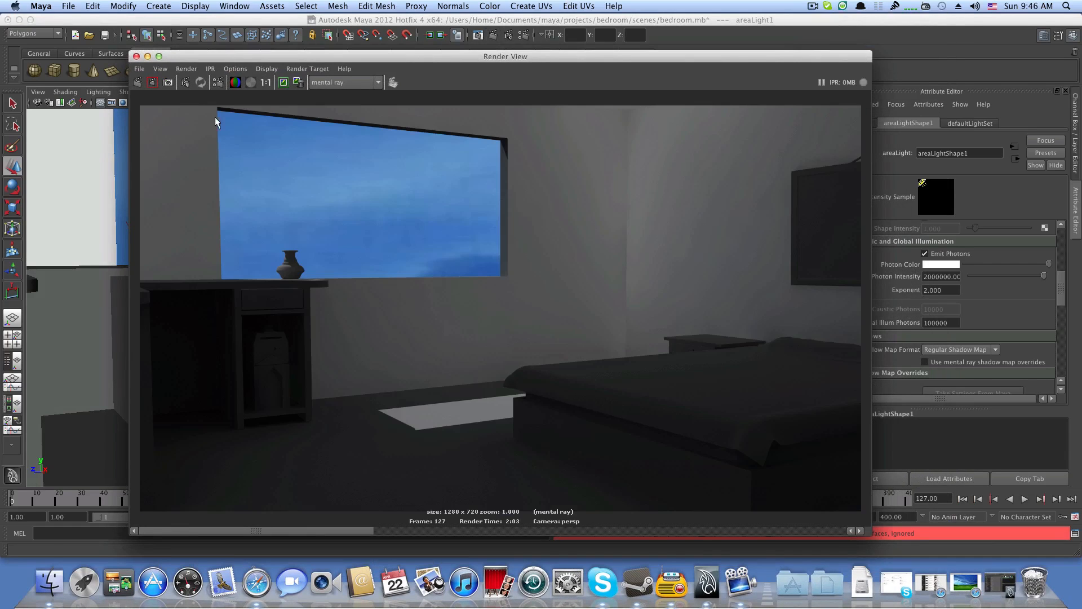
Step: Keep the new render in the Render View, compare it with the earlier white-wall render, and minimize the window
click(283, 83)
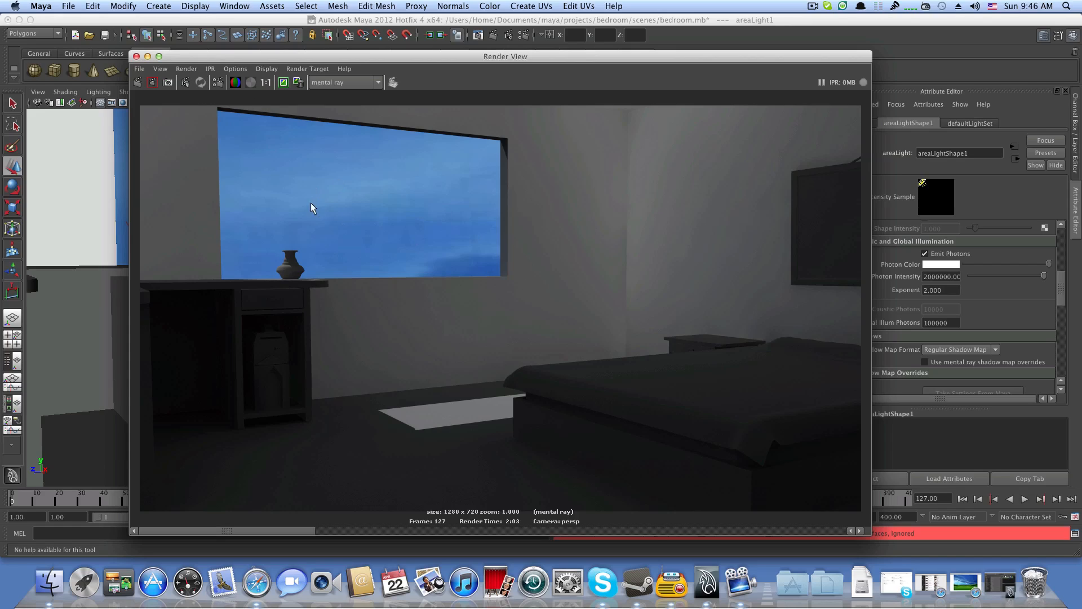
click(283, 82)
drag(242, 534, 699, 525)
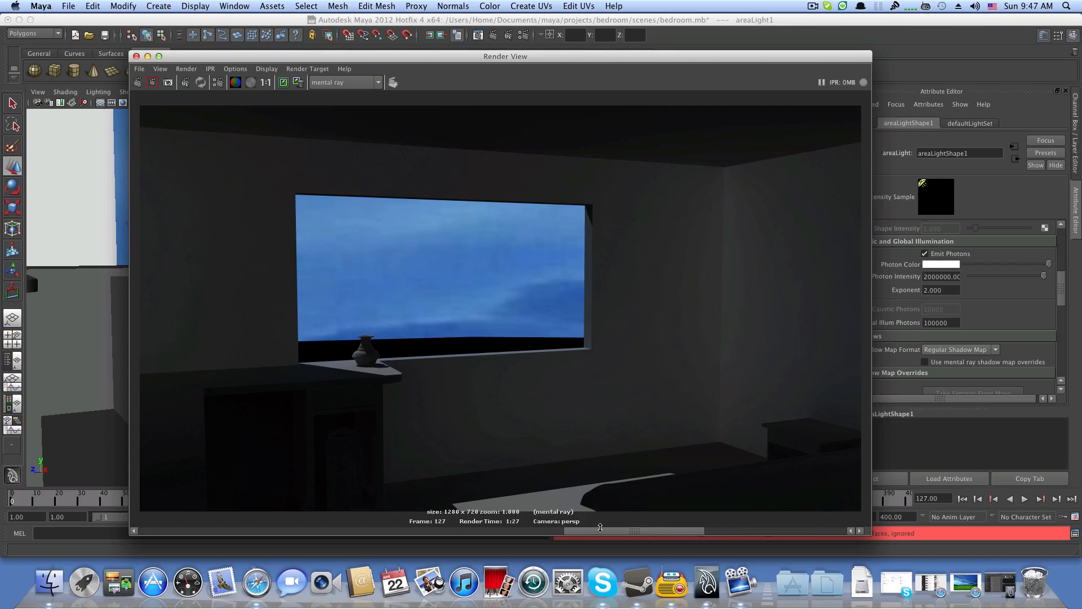
click(564, 529)
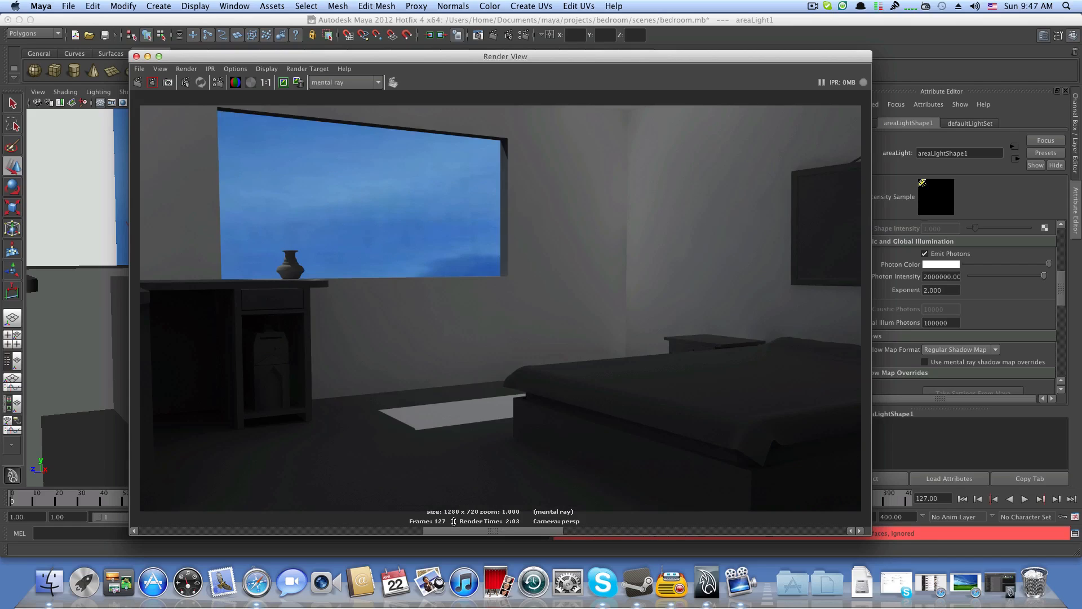
click(401, 528)
click(295, 527)
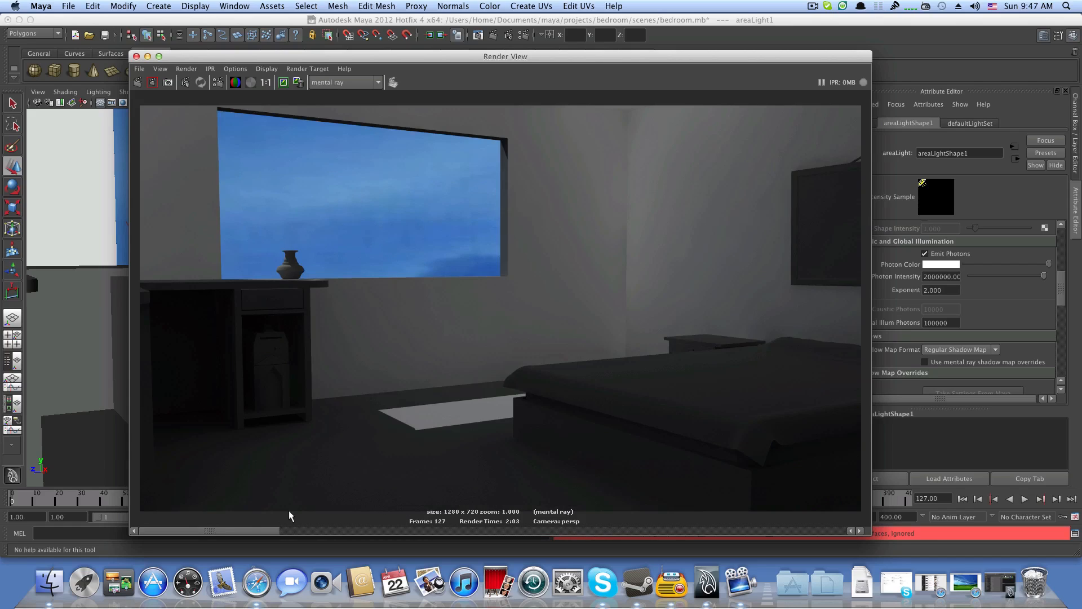
click(147, 56)
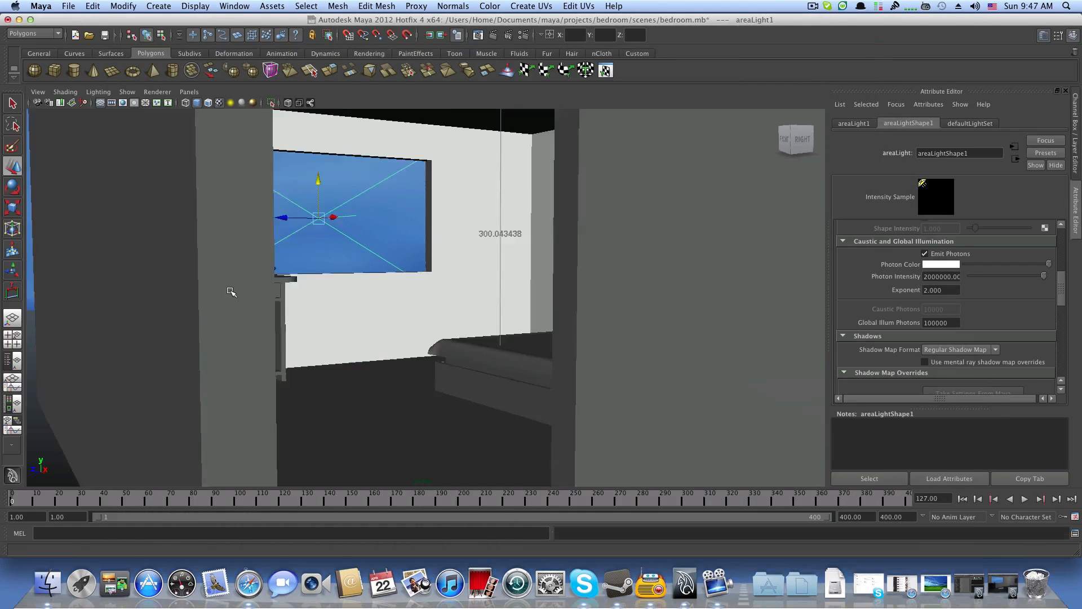
Step: Select the directional light outside the bedroom window and set its intensity to 1.5
scroll(229, 290, down, 3)
alt+drag(184, 286, 305, 288)
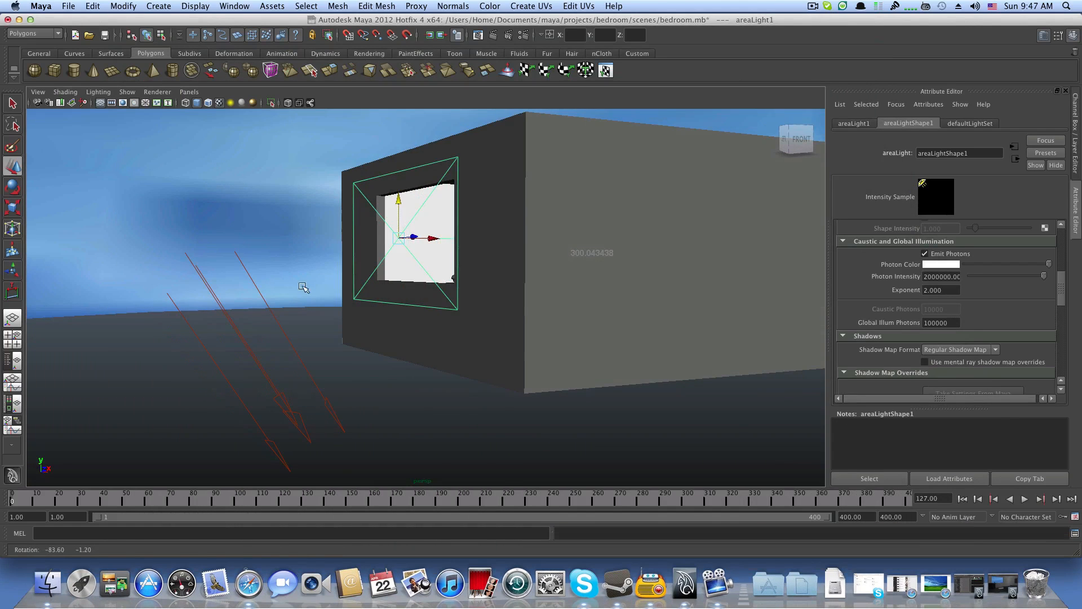
click(246, 345)
alt+drag(374, 370, 335, 370)
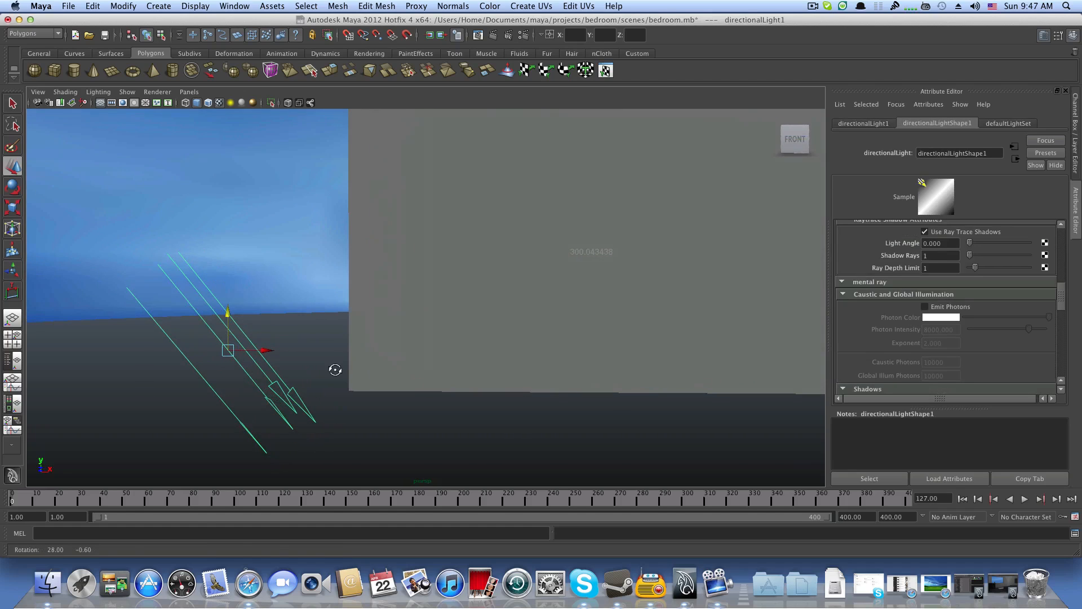
scroll(872, 320, up, 5)
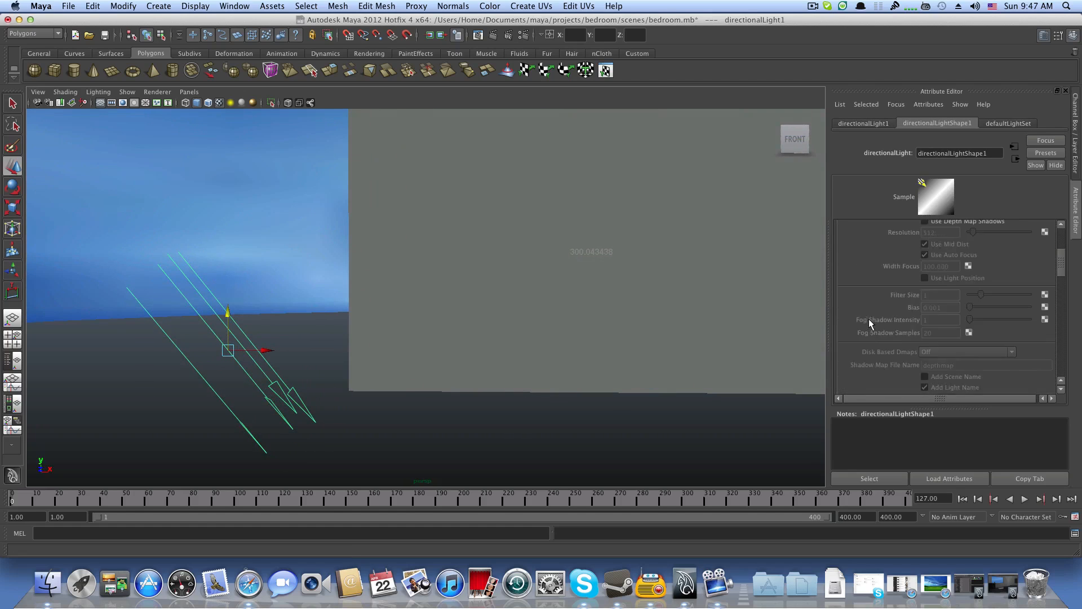
scroll(874, 324, up, 4)
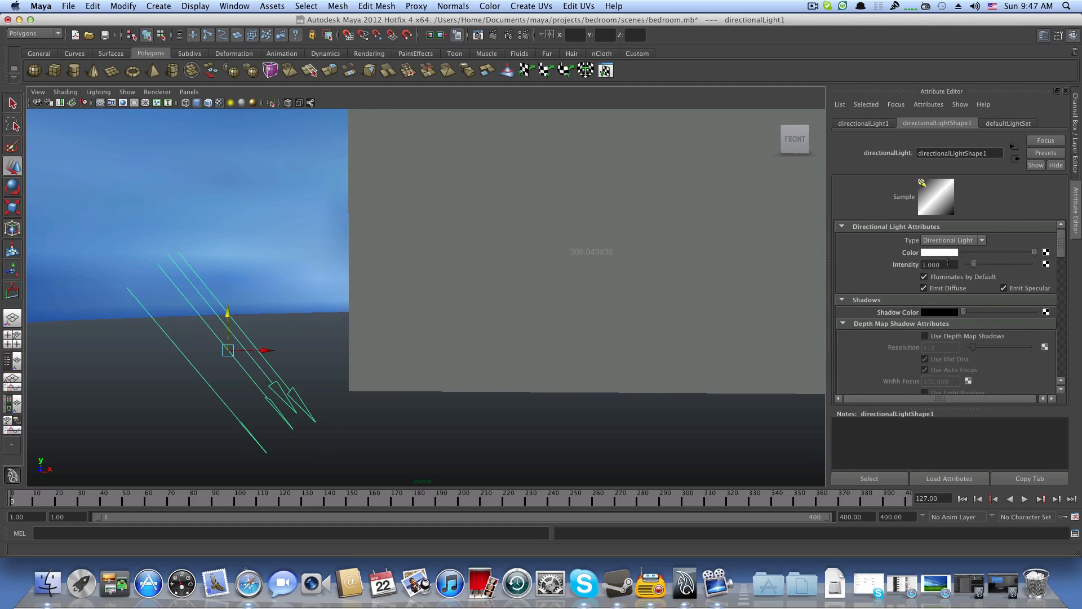
drag(948, 263, 929, 265)
text(500)
key(Return)
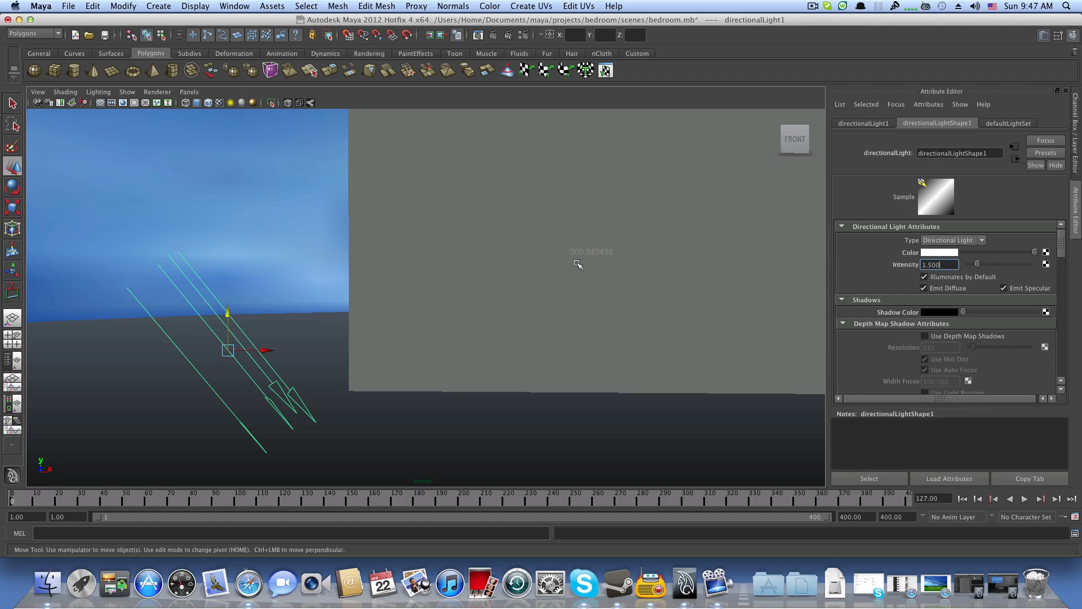
Step: Map the directional light's color with a mib_cie_d mental ray light node, leaving its temperature at 6500
mouse_move(606, 263)
alt+mouse_down()
mouse_move(658, 270)
mouse_move(587, 265)
alt+mouse_up()
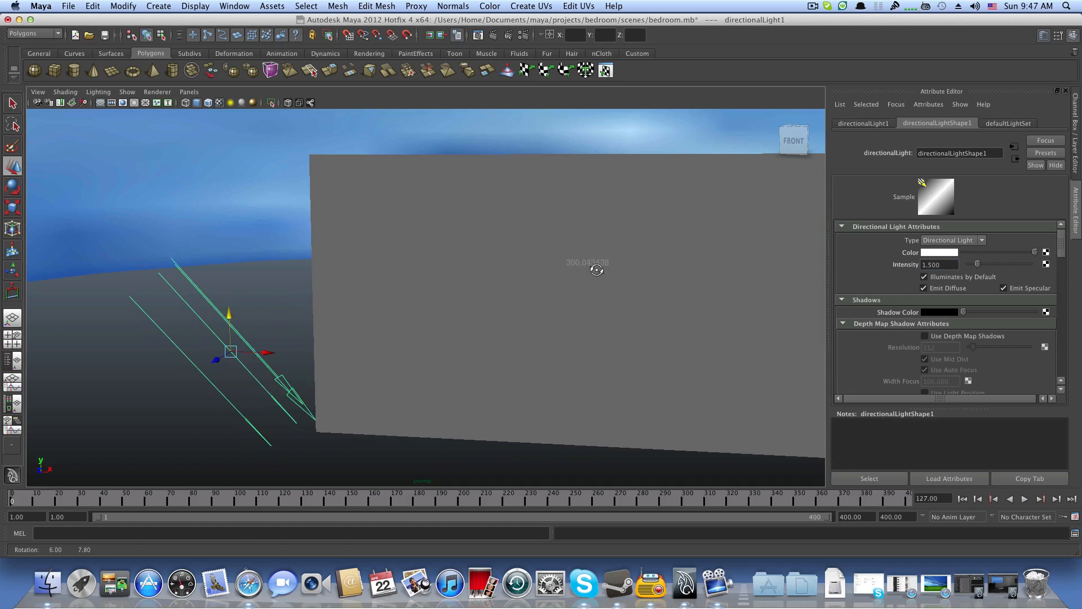
click(937, 254)
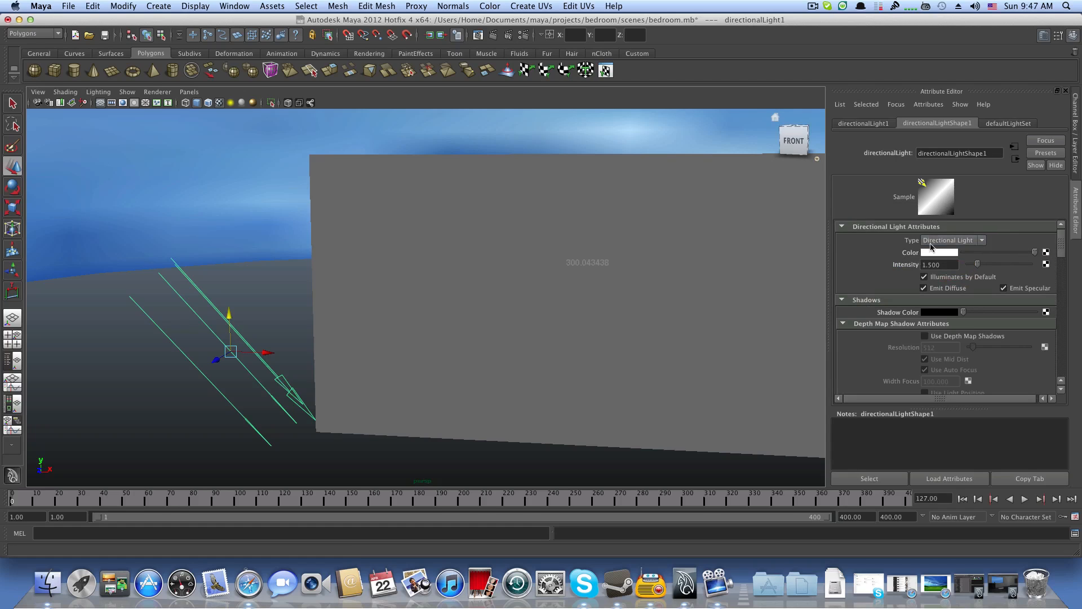
click(1046, 253)
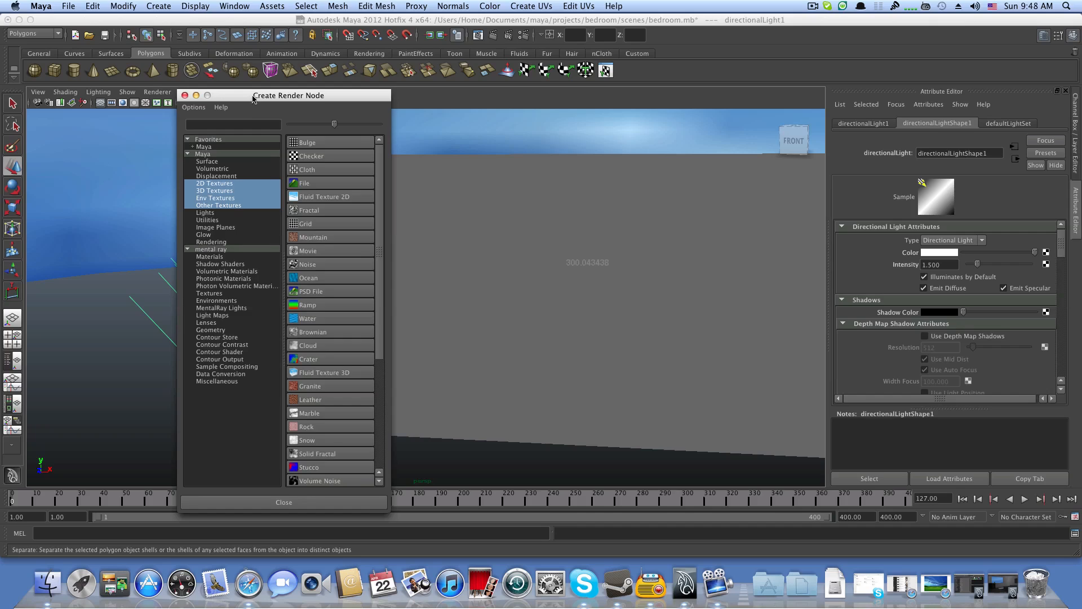
drag(252, 99, 264, 91)
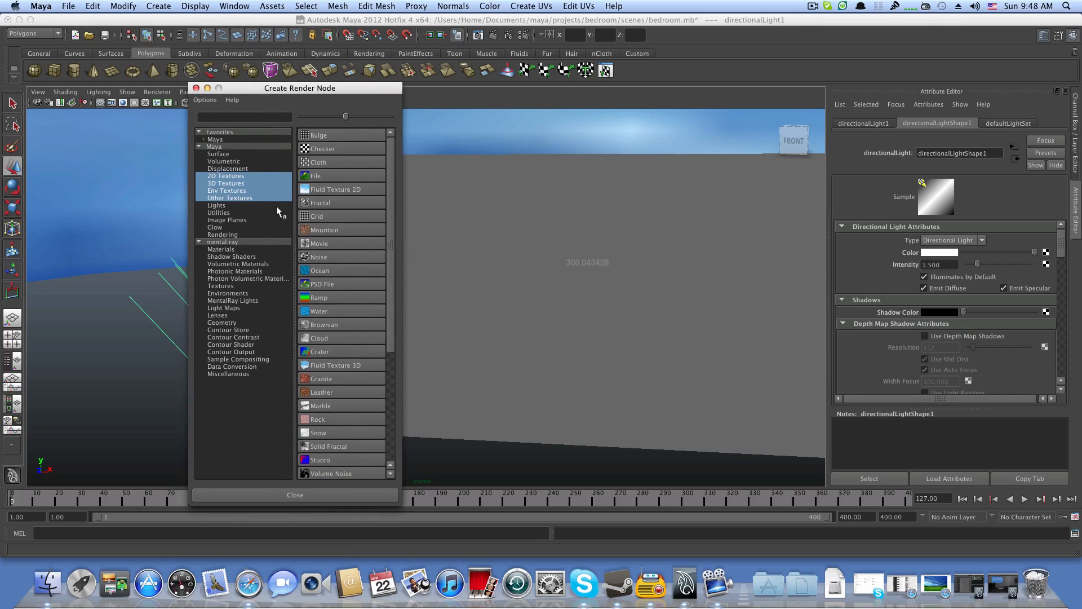
click(243, 301)
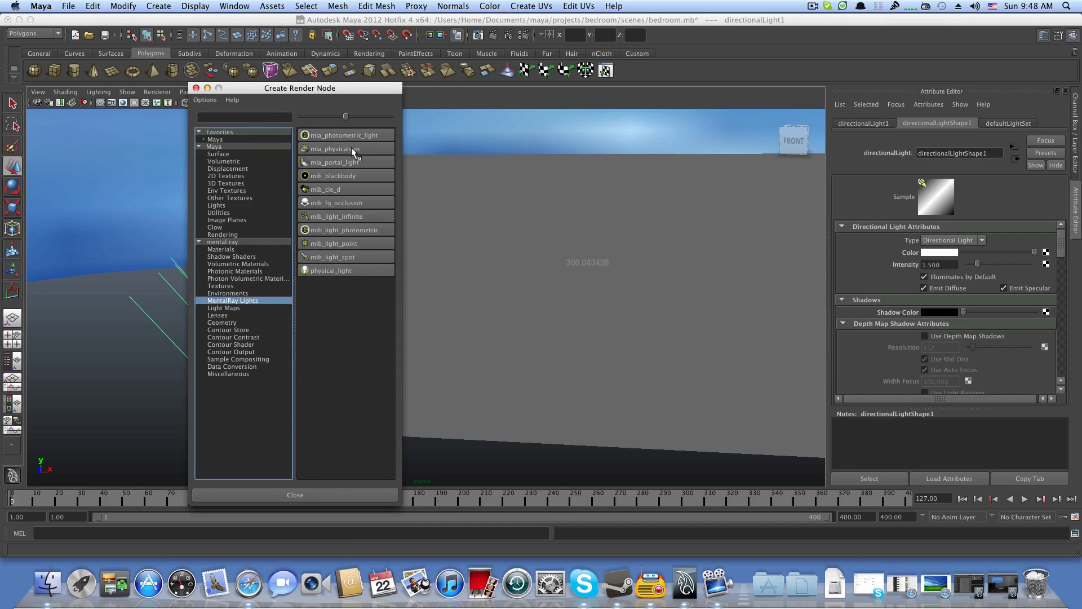
click(320, 191)
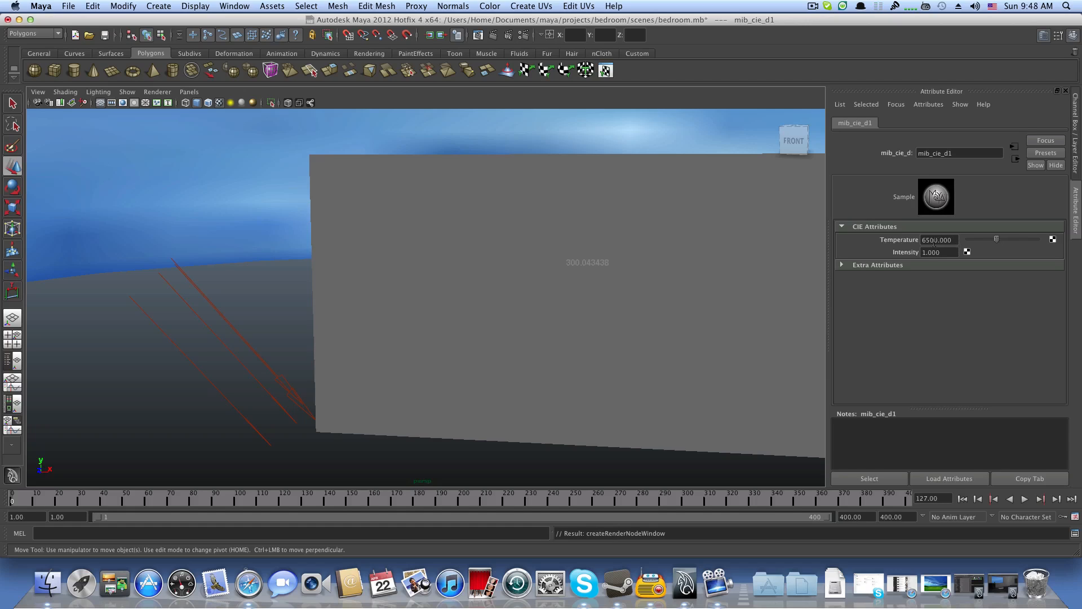
mouse_move(921, 241)
mouse_down()
mouse_move(953, 244)
mouse_move(922, 240)
mouse_move(938, 240)
mouse_up()
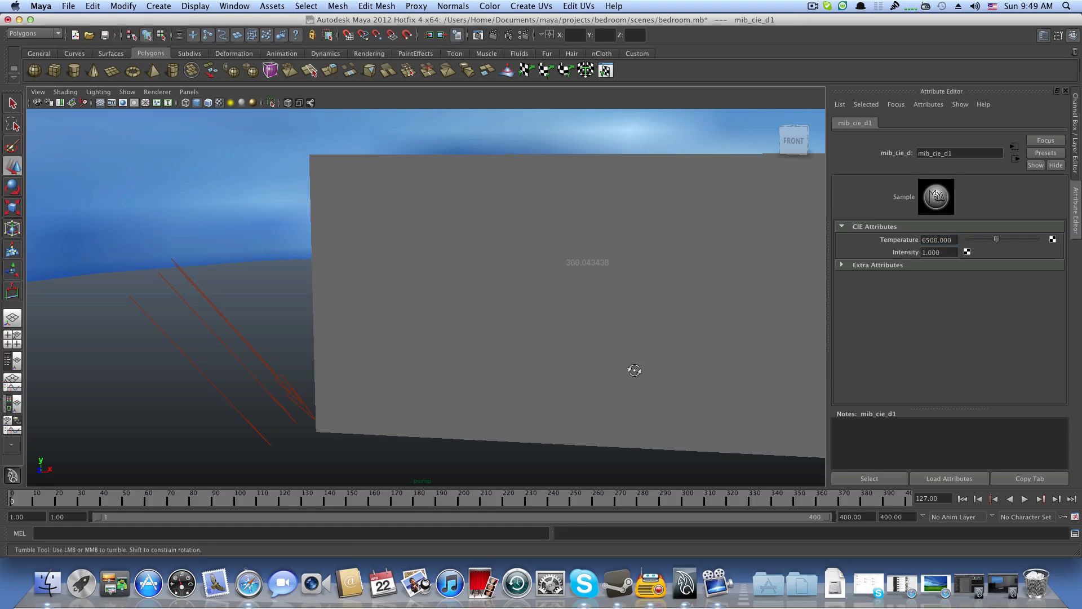
Step: Frame the window, desk and bed from inside the room and render the view in mental ray
alt+drag(631, 370, 733, 354)
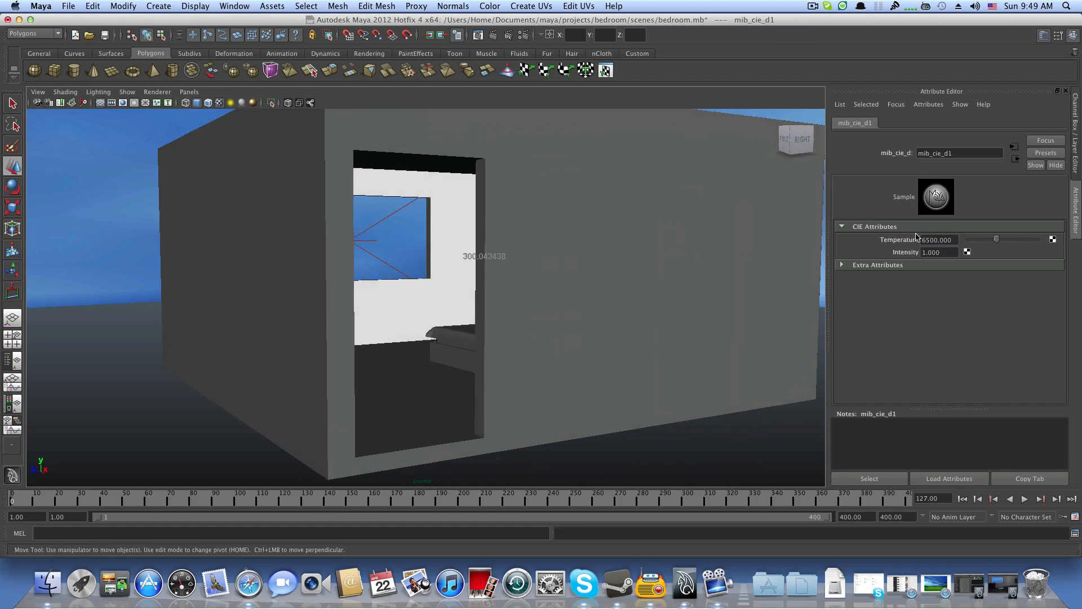
scroll(404, 324, up, 10)
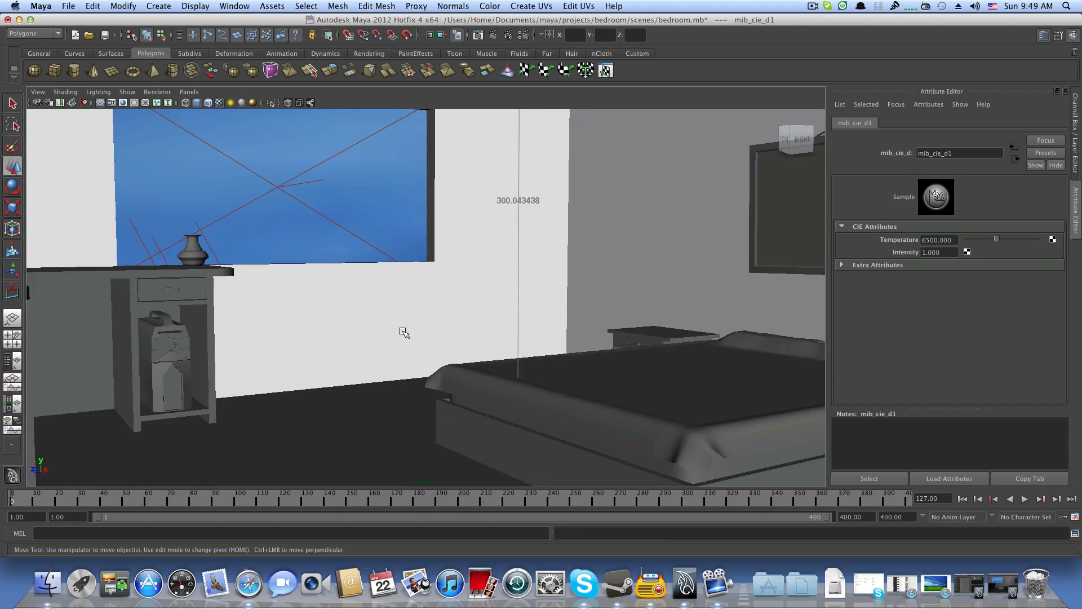
alt+middle_drag(403, 329, 399, 362)
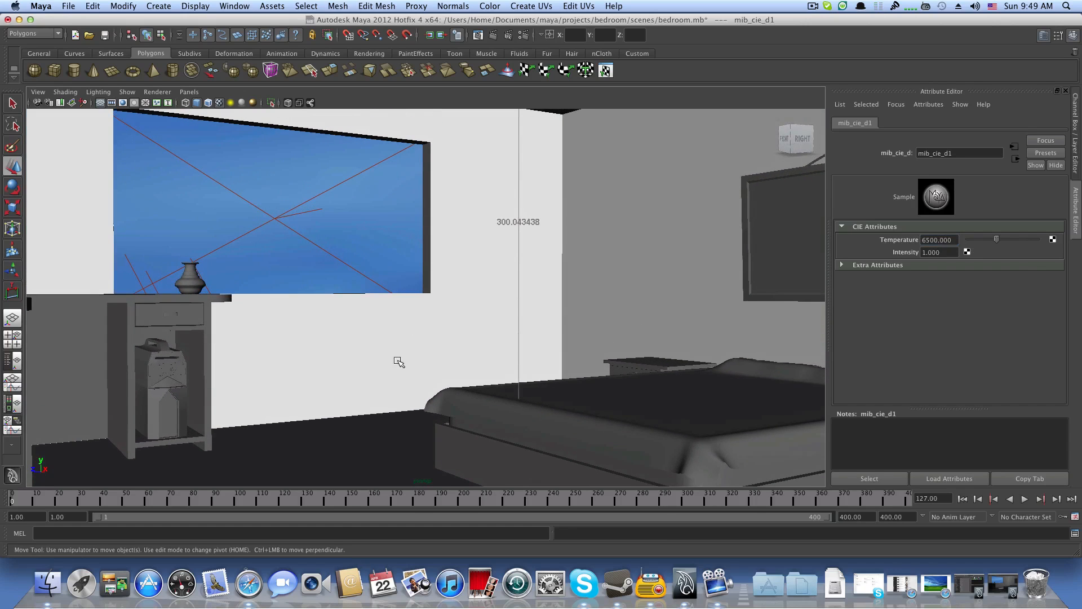
mouse_move(397, 220)
alt+middle_down()
mouse_move(401, 239)
mouse_move(393, 222)
alt+middle_up()
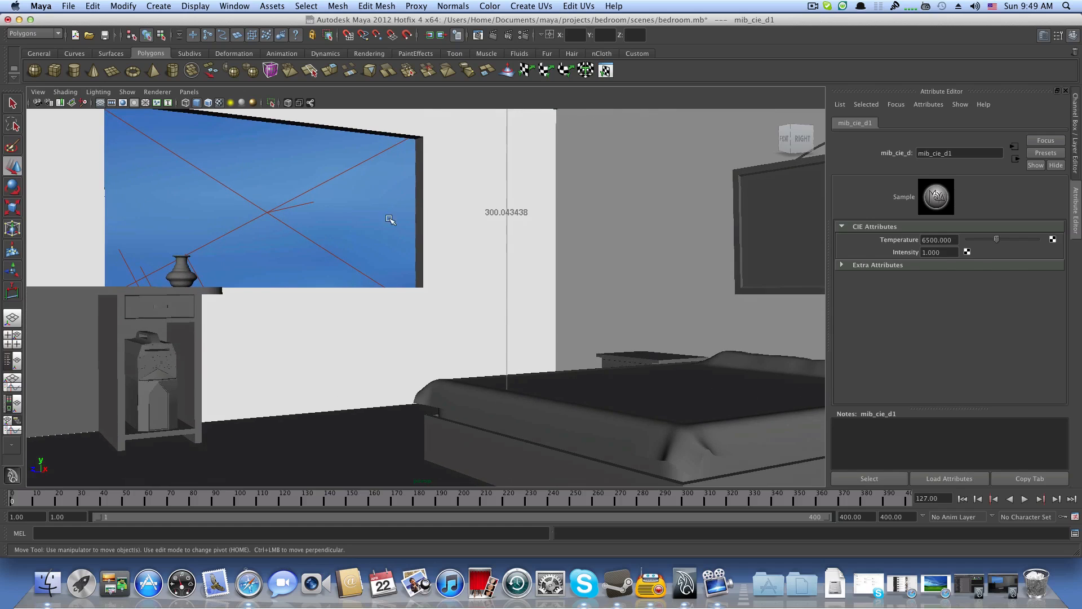
alt+drag(487, 260, 471, 260)
alt+middle_drag(471, 261, 472, 244)
alt+right_drag(340, 253, 379, 261)
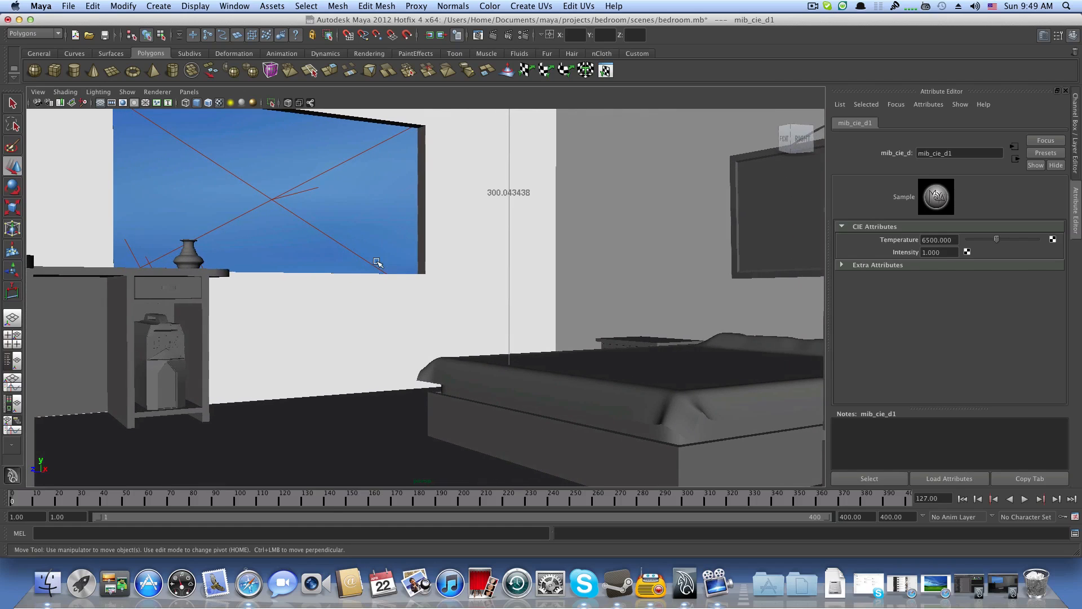
click(491, 34)
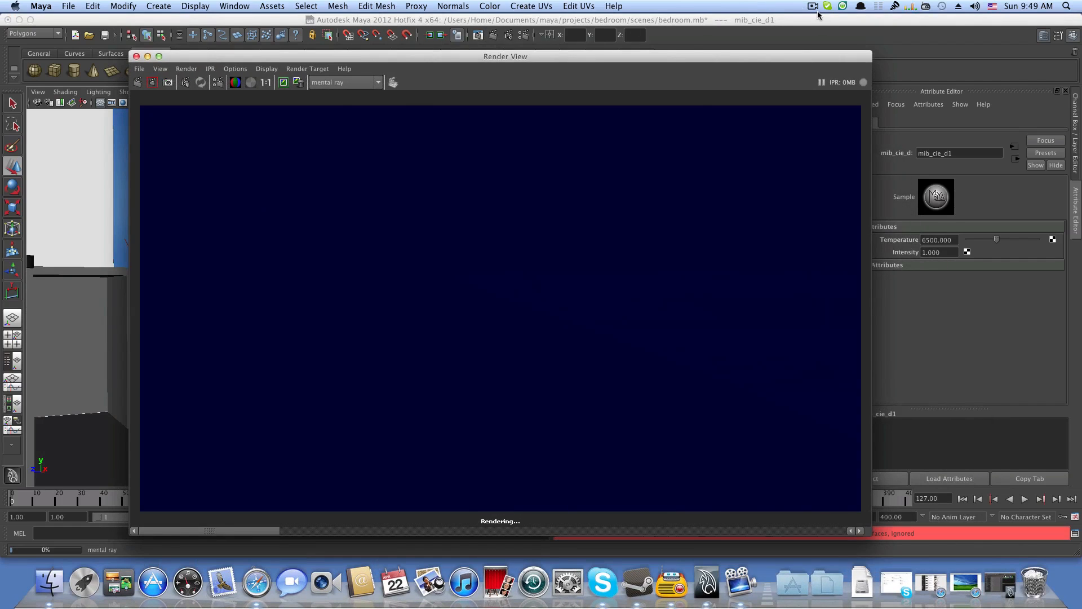
click(814, 7)
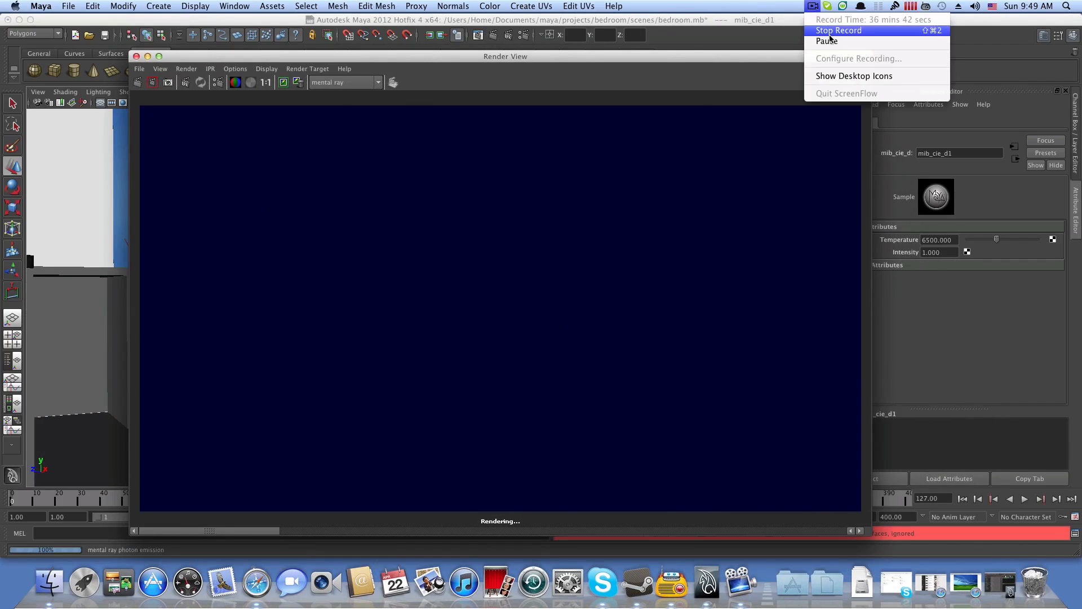
click(831, 40)
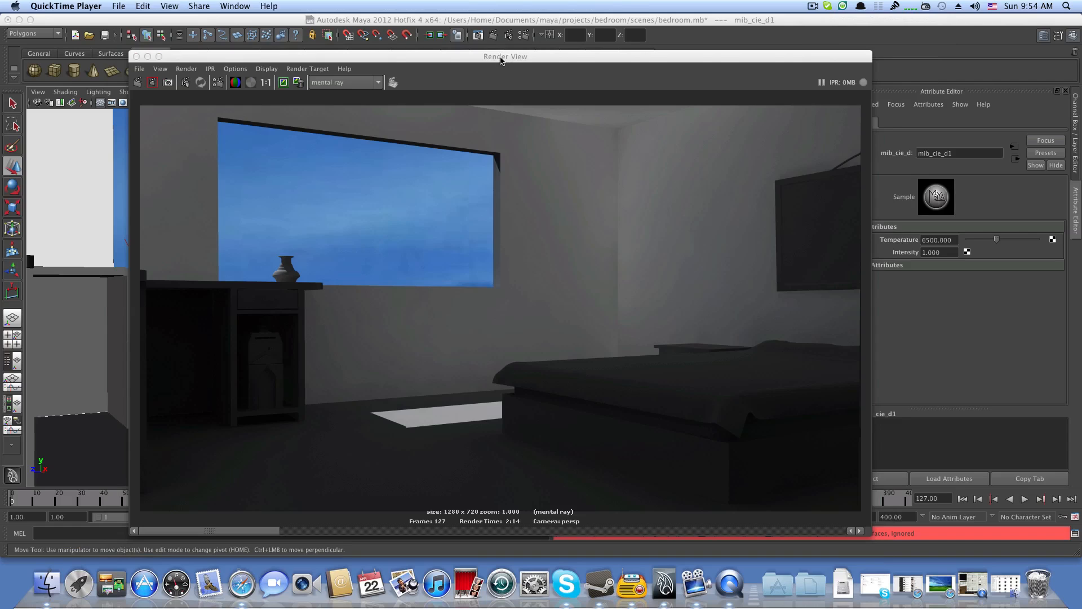
Step: Keep the finished render in the Render View and minimize the window
drag(500, 57, 447, 47)
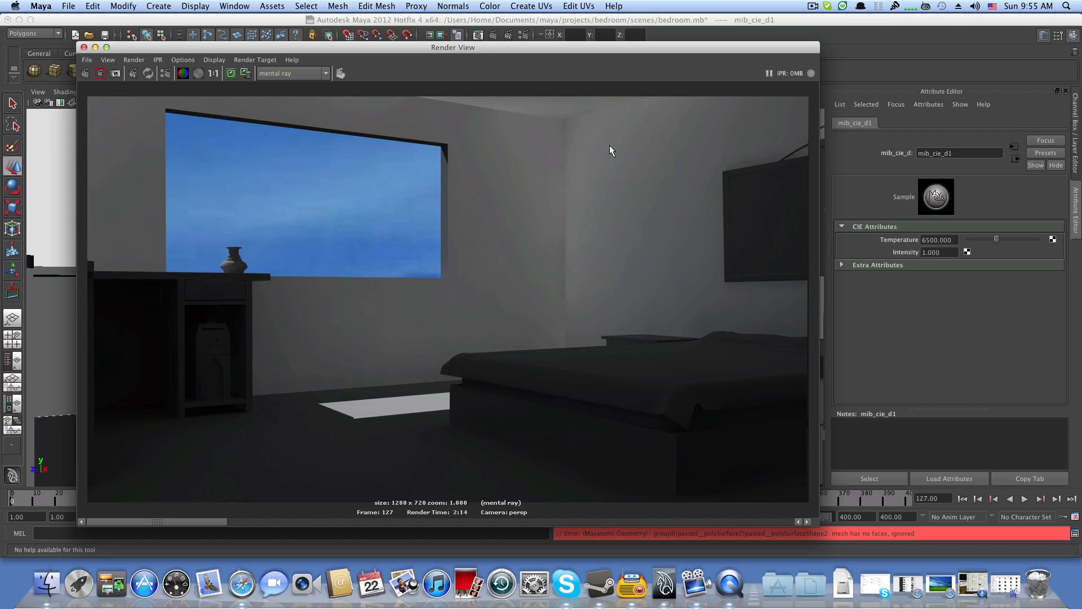
click(95, 47)
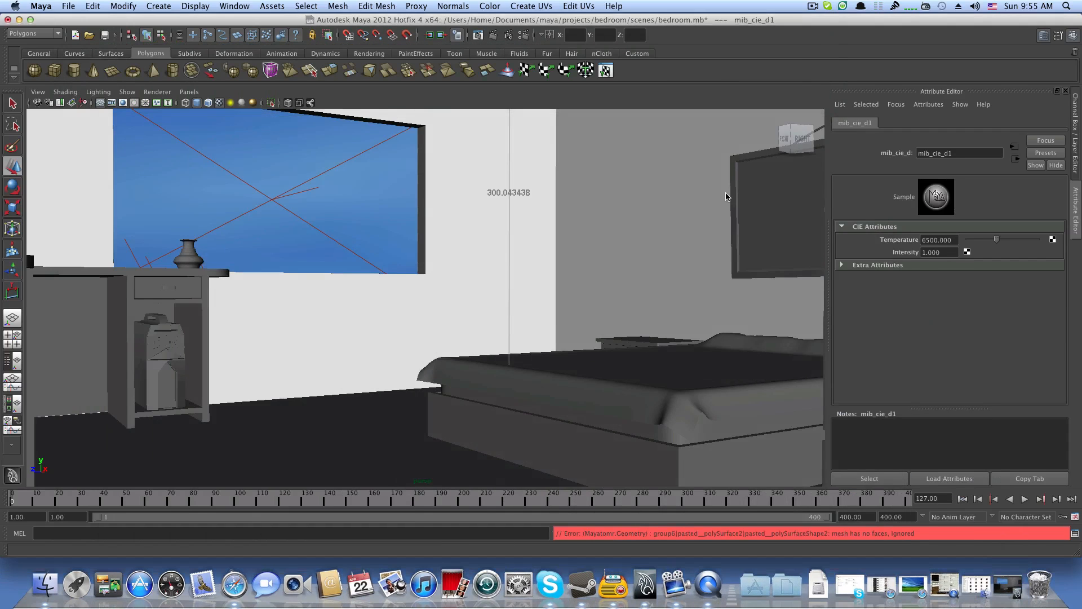
click(1005, 590)
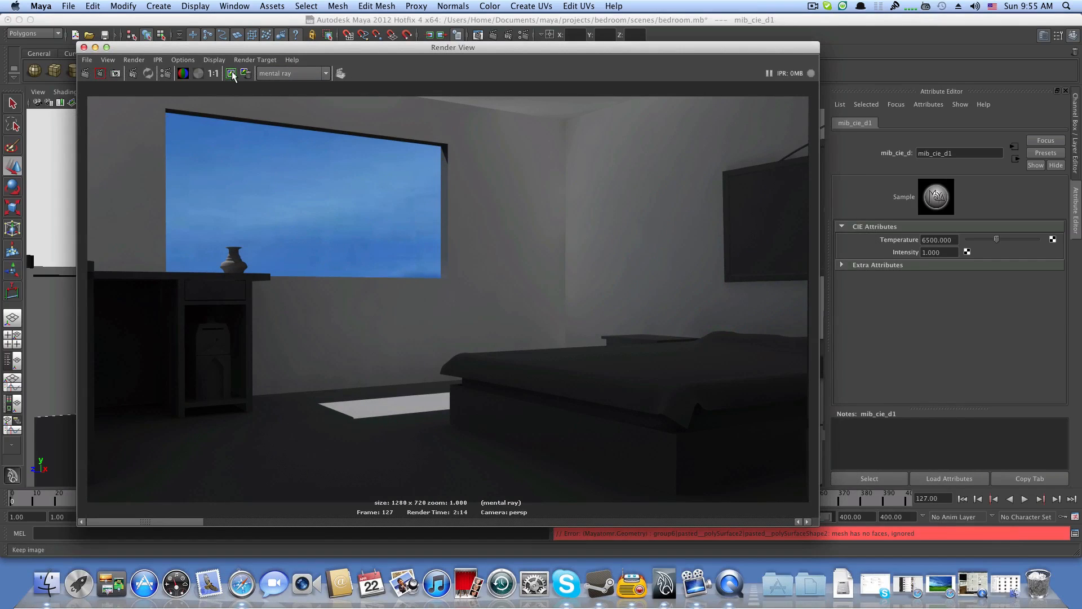
click(95, 48)
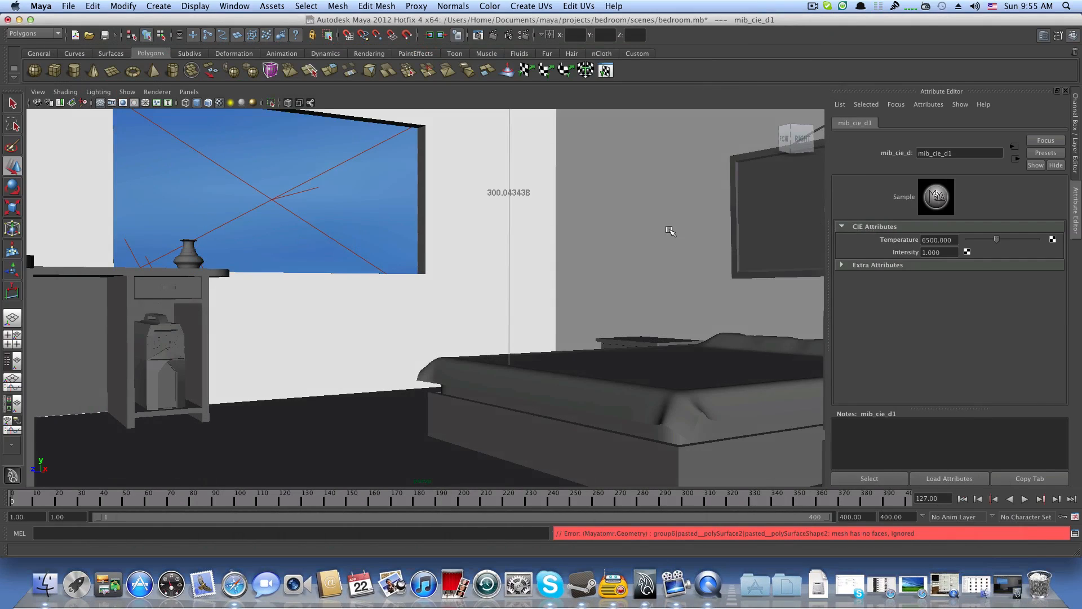
Step: Hide the bed display layer and render the same view in mental ray
click(1073, 35)
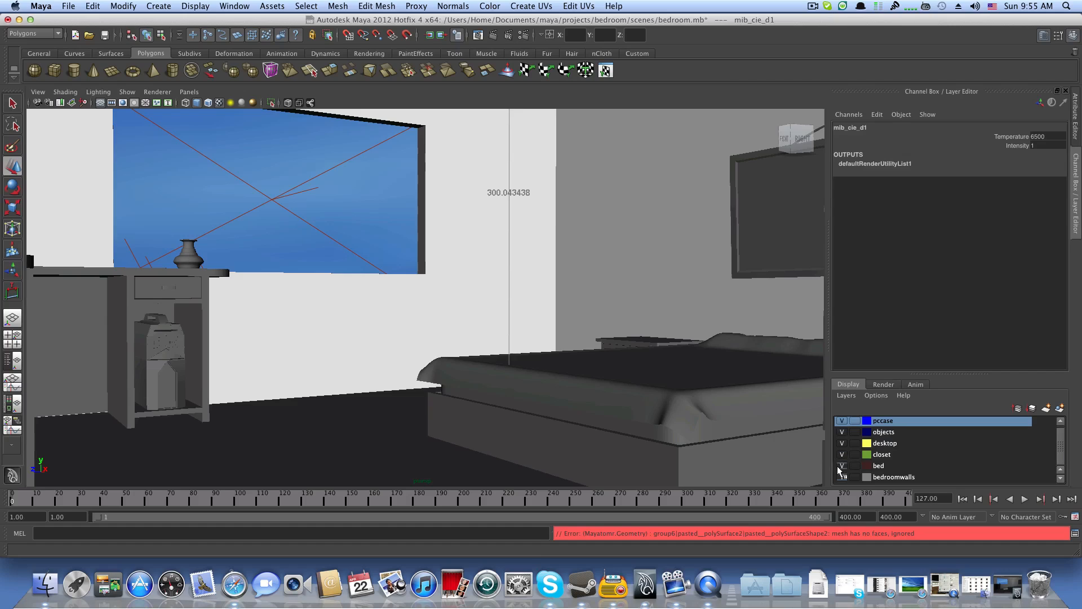
click(842, 465)
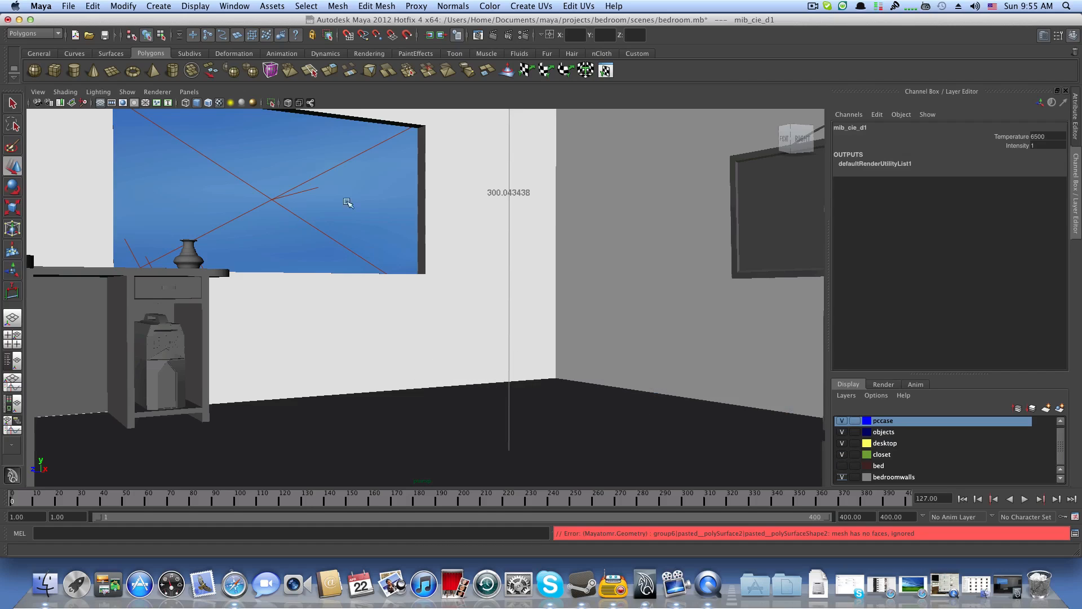
click(494, 36)
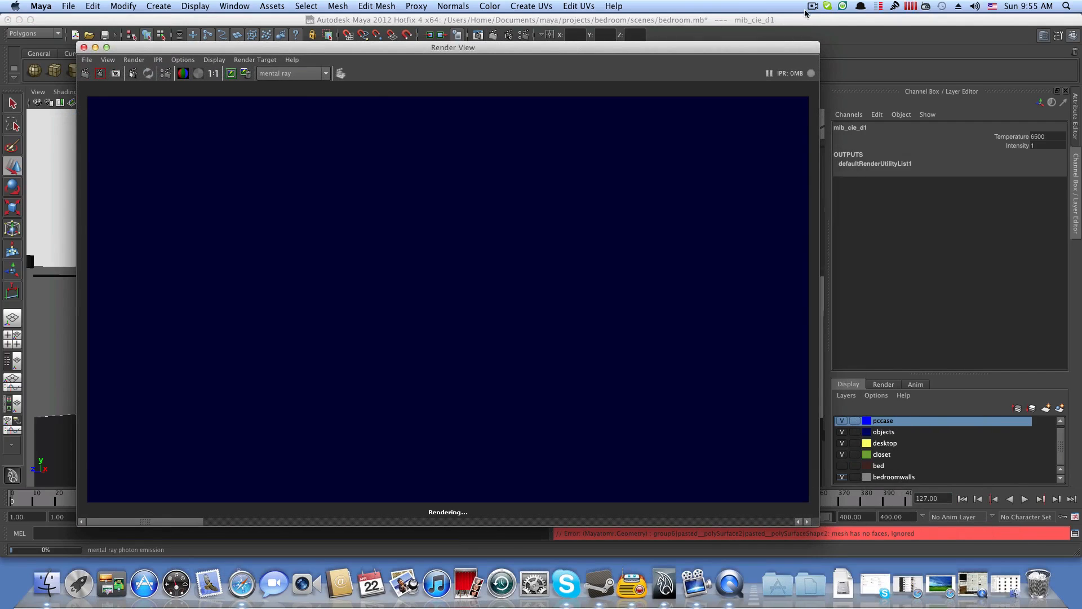
click(813, 6)
click(831, 42)
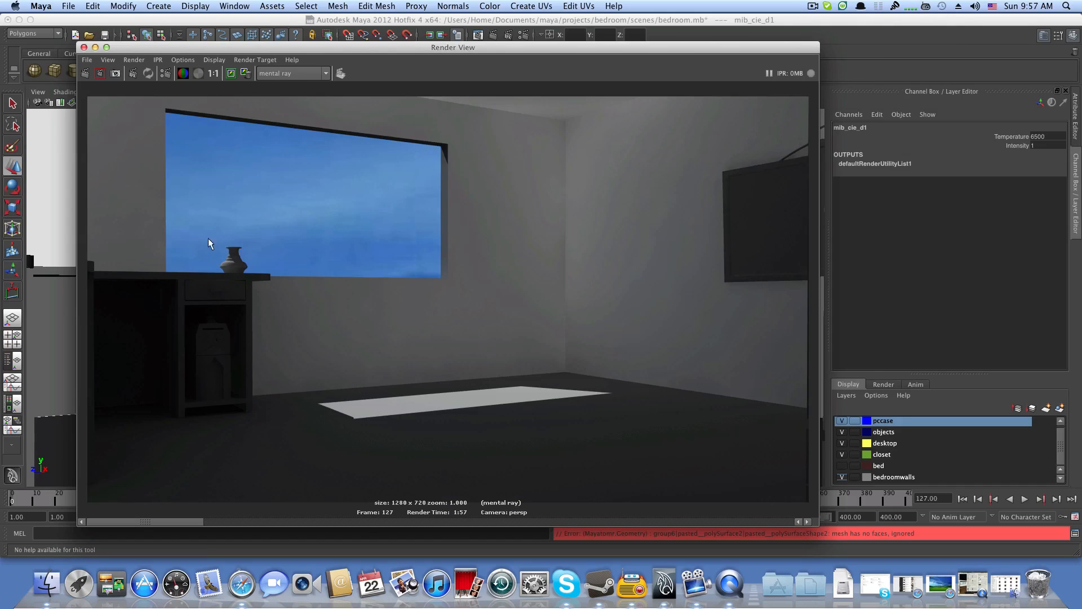
Step: Compare the bedless render with the kept render that includes the bed, keep the new image, and minimize the Render View
drag(195, 522, 229, 529)
click(254, 521)
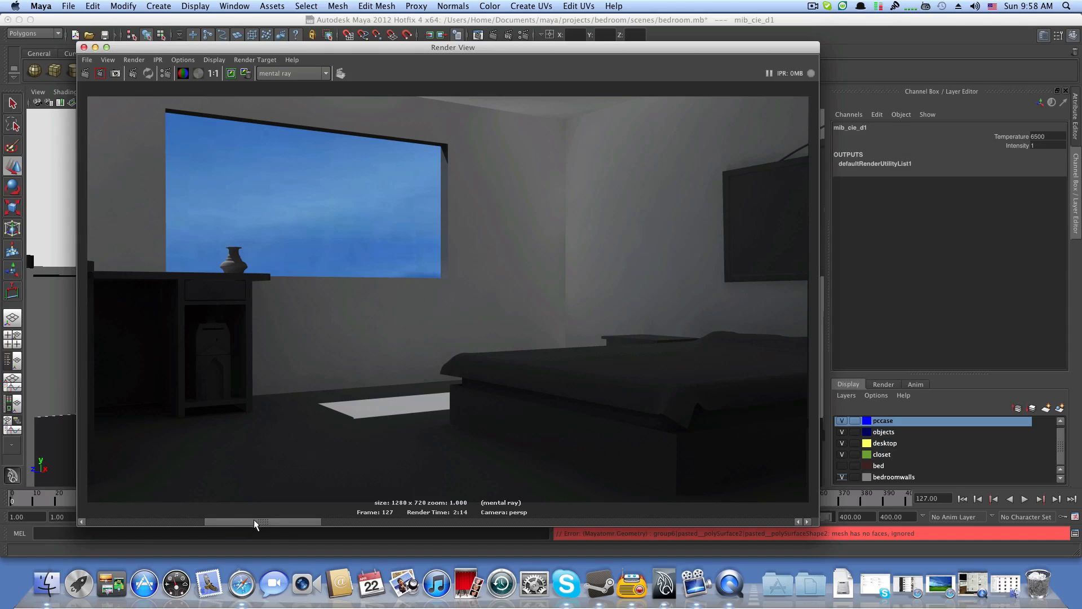
drag(254, 520, 197, 525)
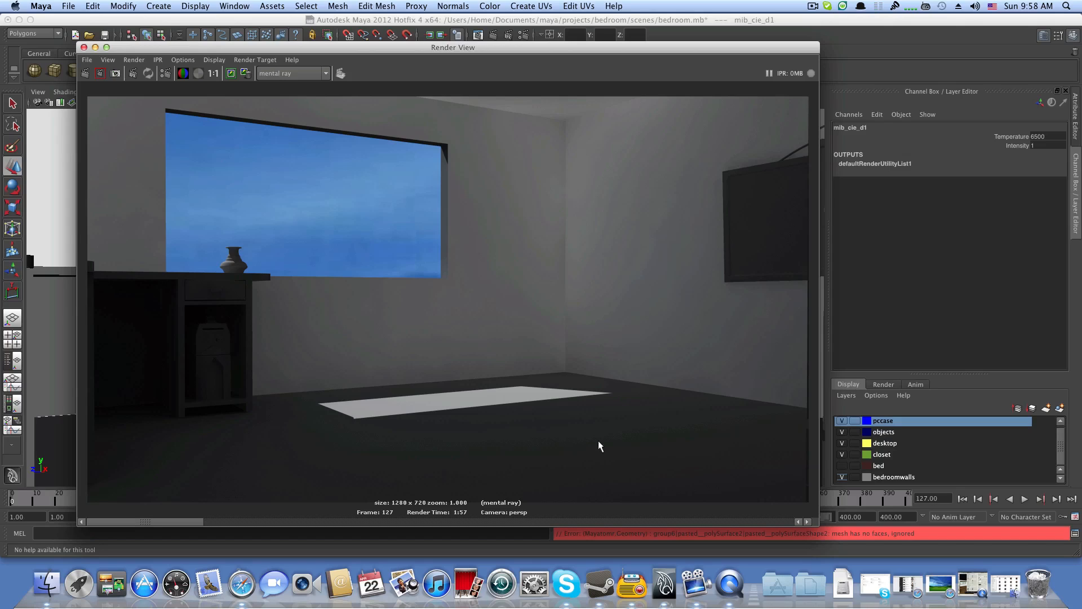
click(95, 48)
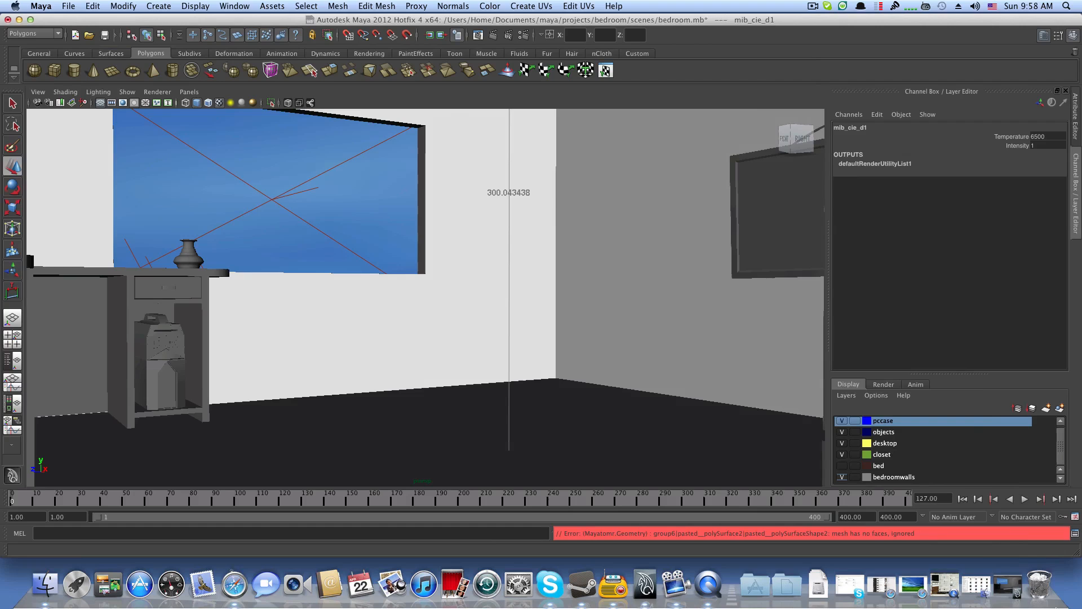
click(1009, 587)
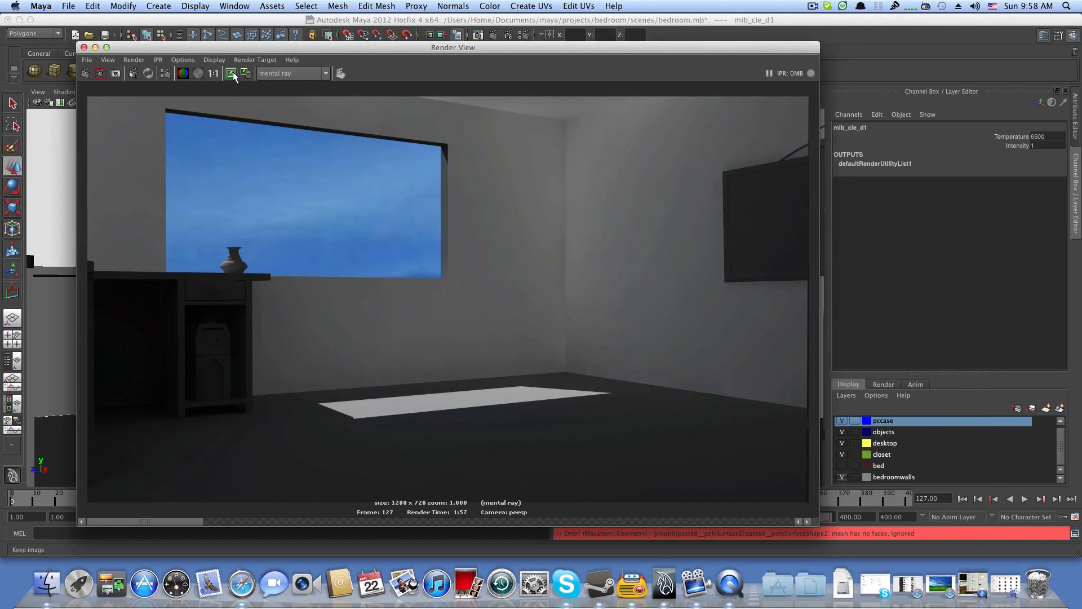
click(95, 47)
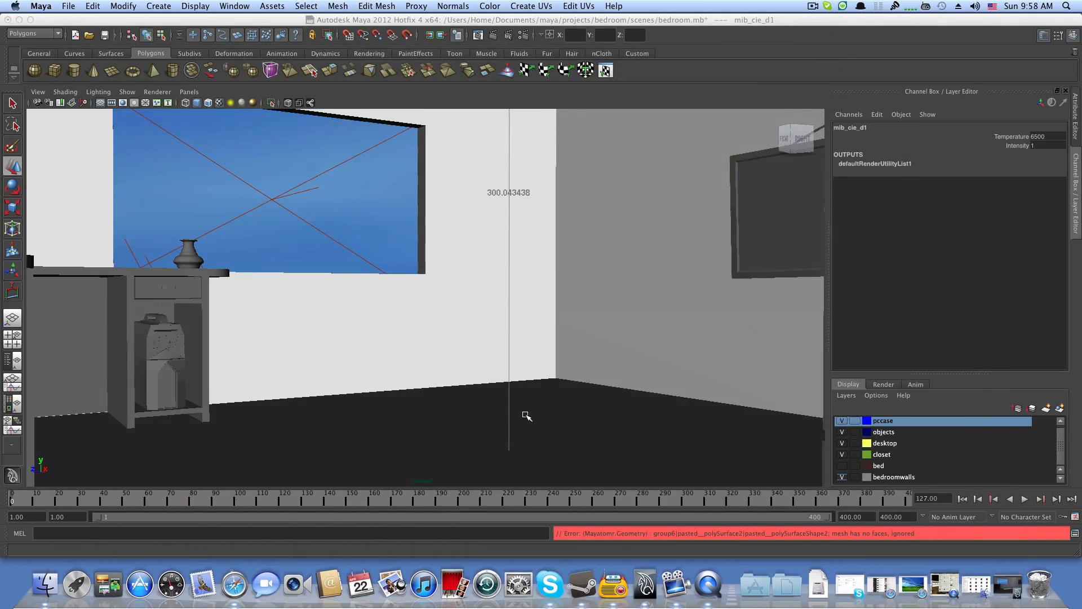
Step: Select the room's floor face through the doorway and assign a new Blinn material to it
scroll(502, 391, down, 3)
scroll(454, 408, down, 2)
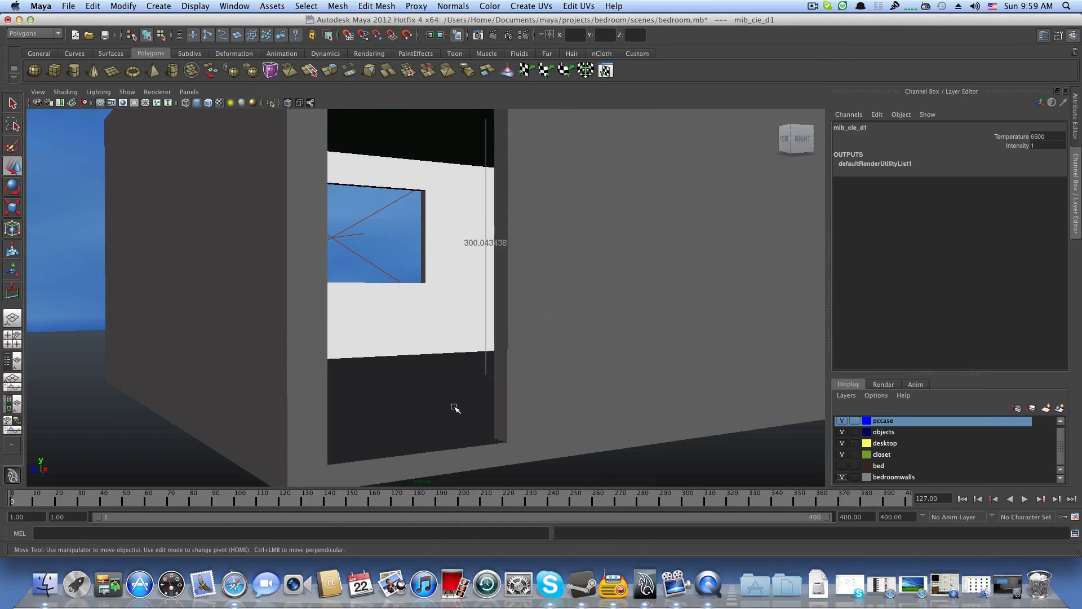
right_drag(451, 409, 449, 420)
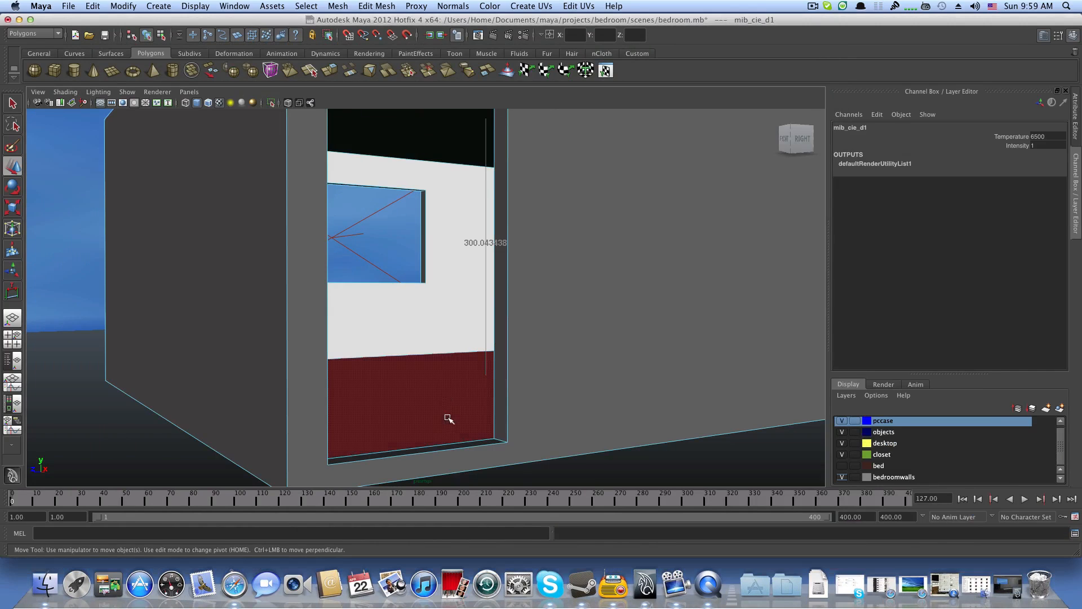
click(453, 382)
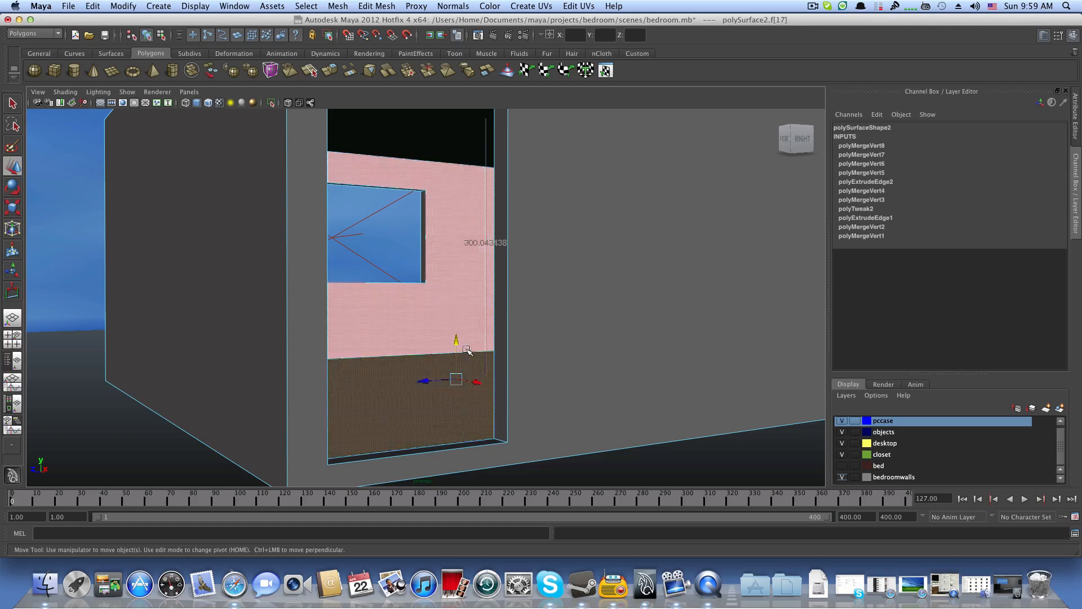
right_click(428, 403)
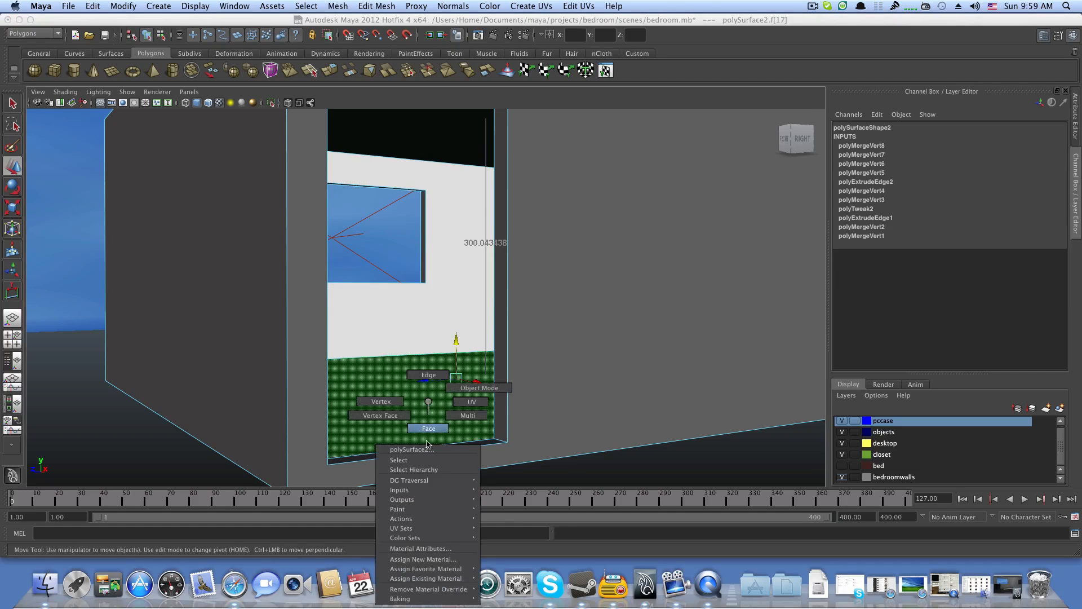
mouse_move(432, 571)
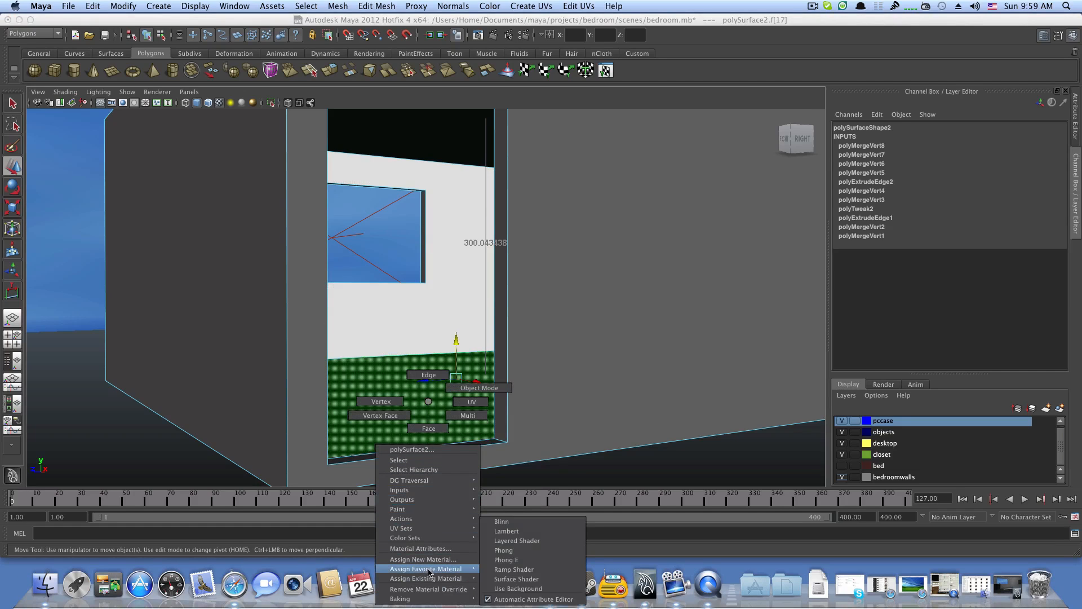
click(516, 523)
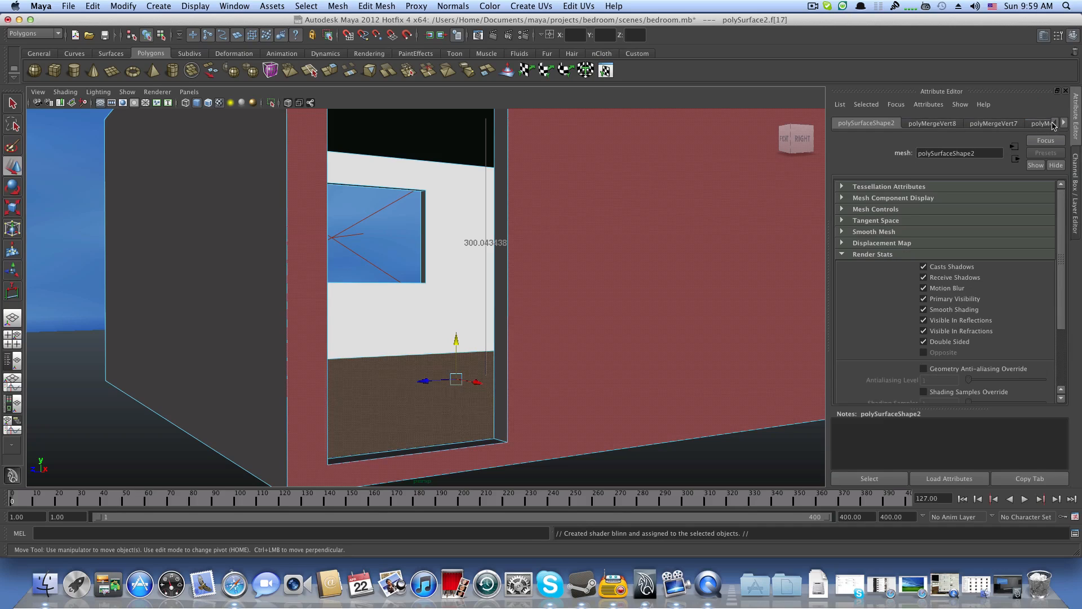
Step: Bring up the attributes of the floor's new blinn1 material
click(1066, 121)
click(1065, 122)
click(1065, 122)
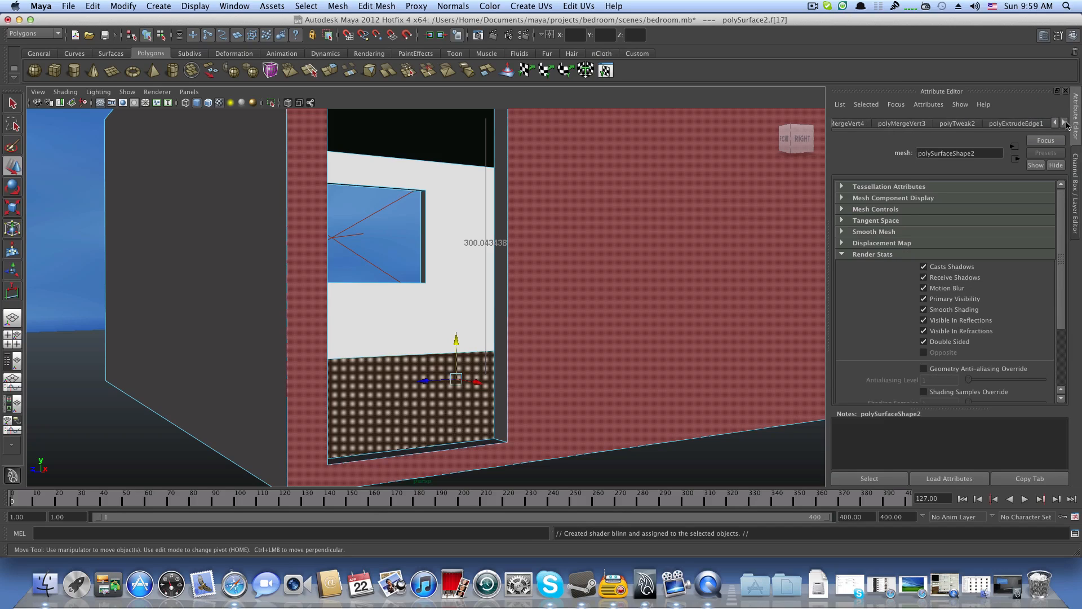
click(1066, 122)
click(1066, 123)
click(1066, 123)
click(1066, 122)
click(1034, 123)
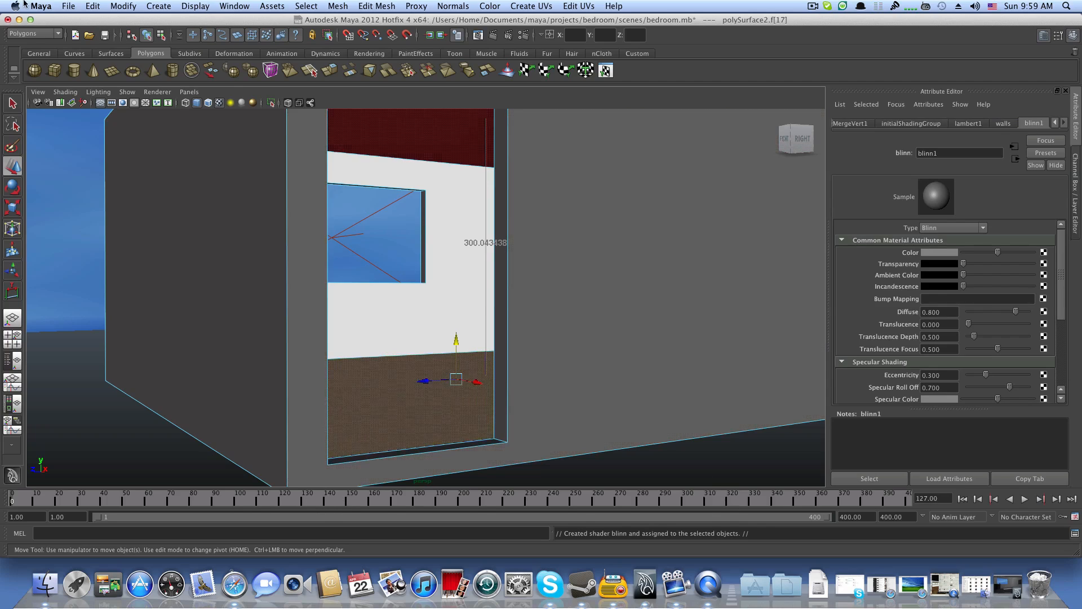
Step: Select the blinn1 material in the Hypershade and close the Hypershade
click(232, 7)
mouse_move(259, 40)
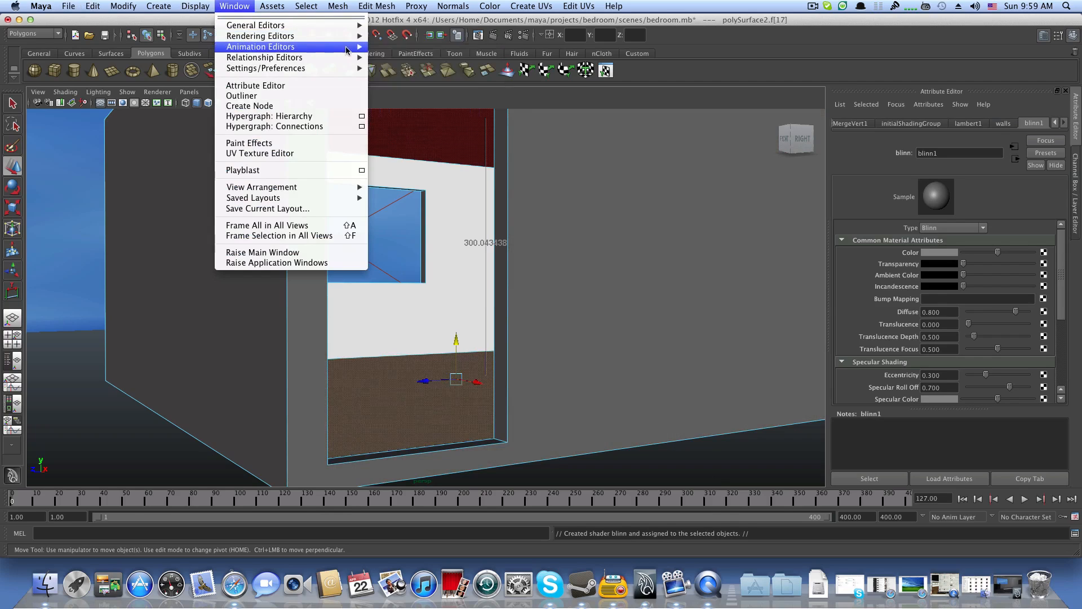
click(404, 67)
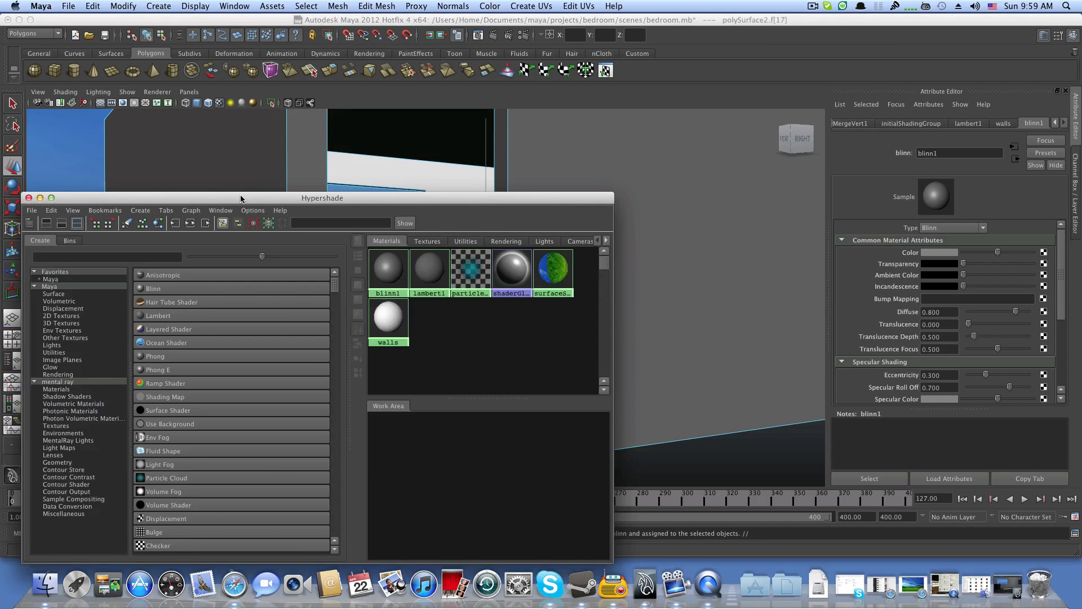
drag(241, 199, 228, 159)
click(381, 238)
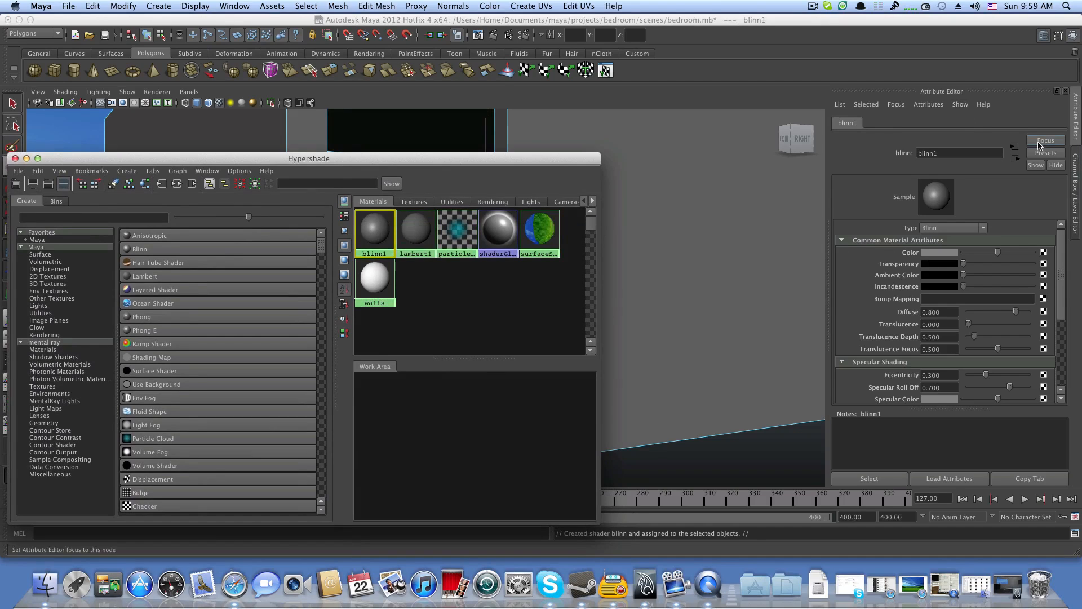
click(25, 158)
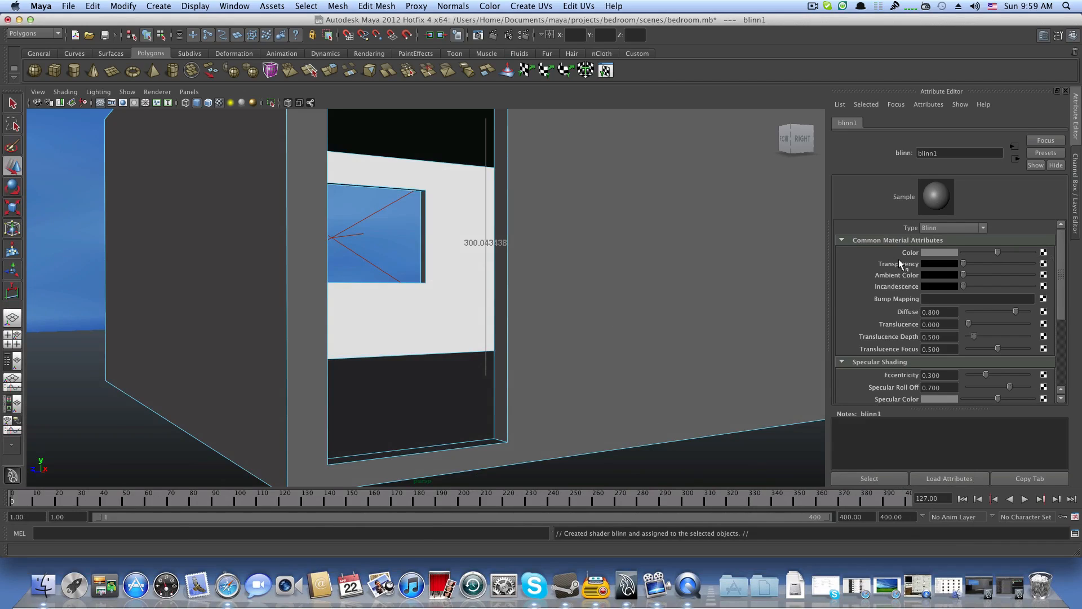
Step: Map a File texture to the Blinn material's color
click(1044, 254)
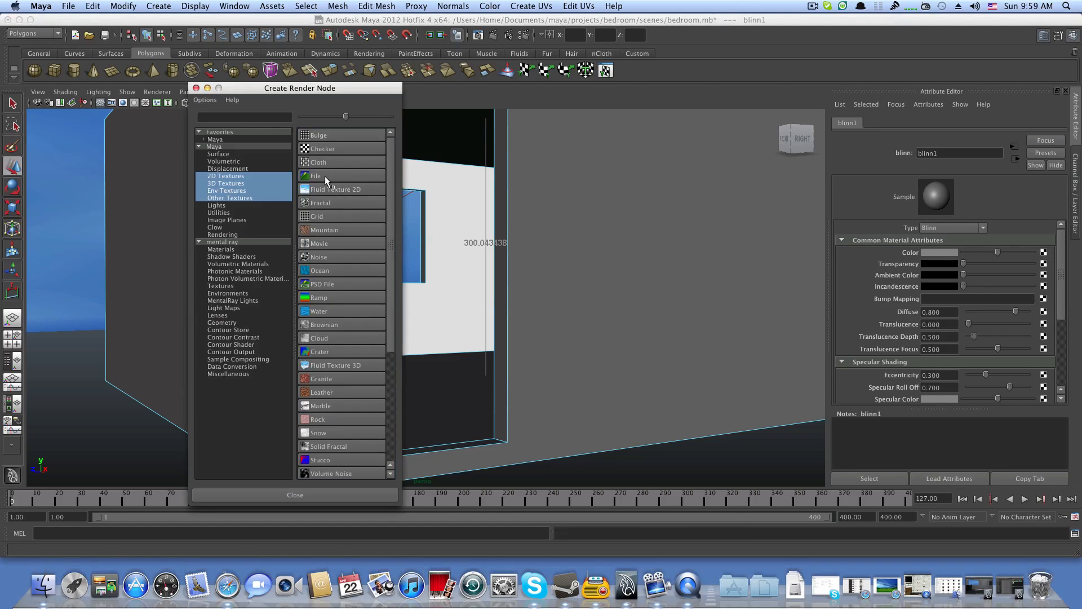
click(325, 176)
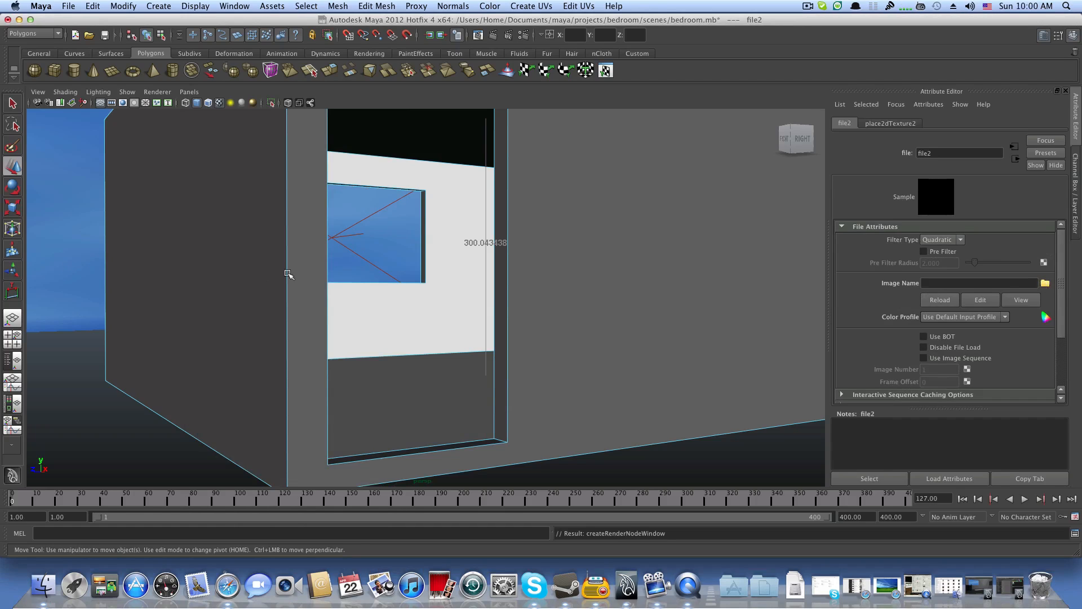
alt+right_drag(290, 273, 217, 264)
key(f)
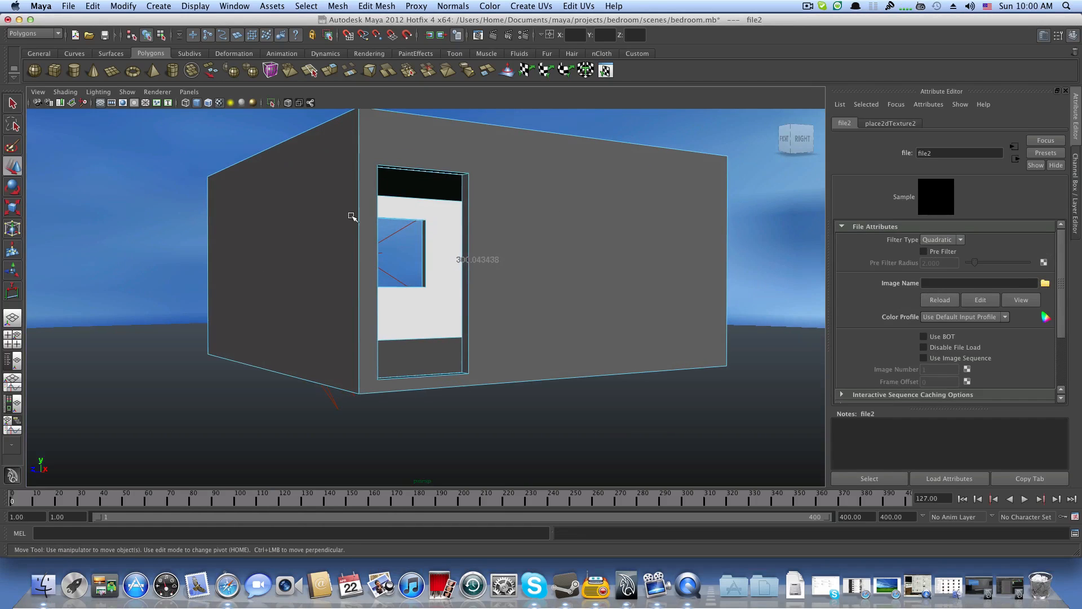
Step: Start choosing the file texture's image and browse to the Documents/maya/TEXTURSIAMUSING folder
click(1046, 283)
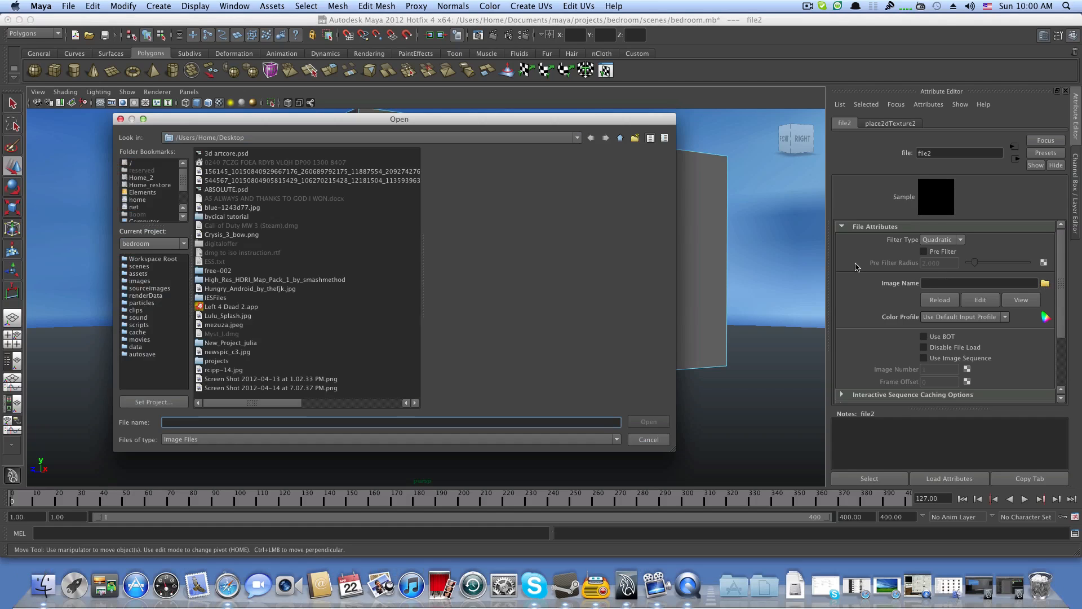
click(246, 382)
click(241, 371)
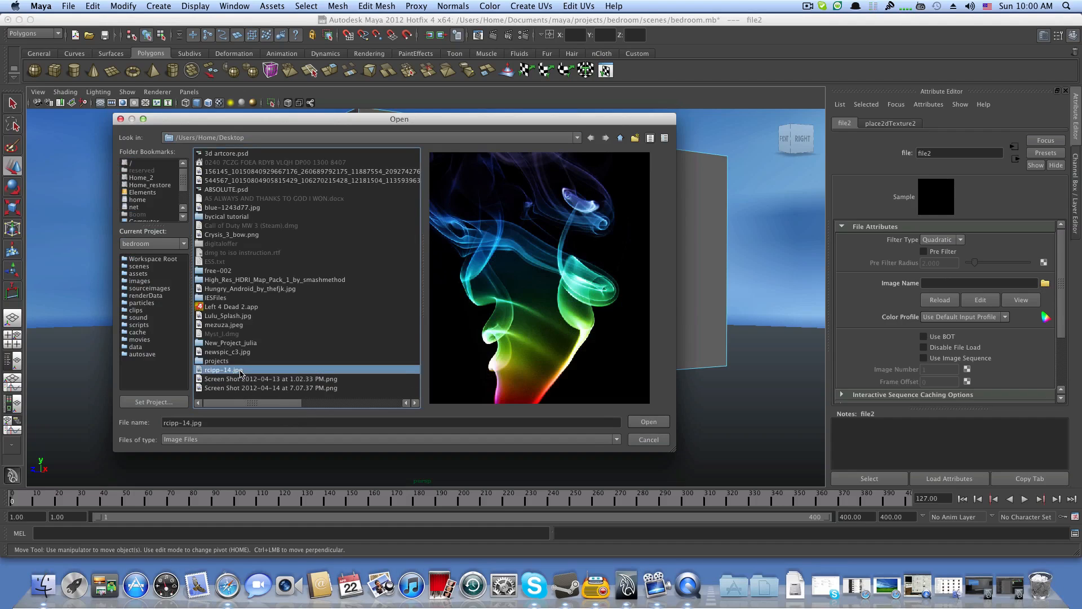
click(229, 361)
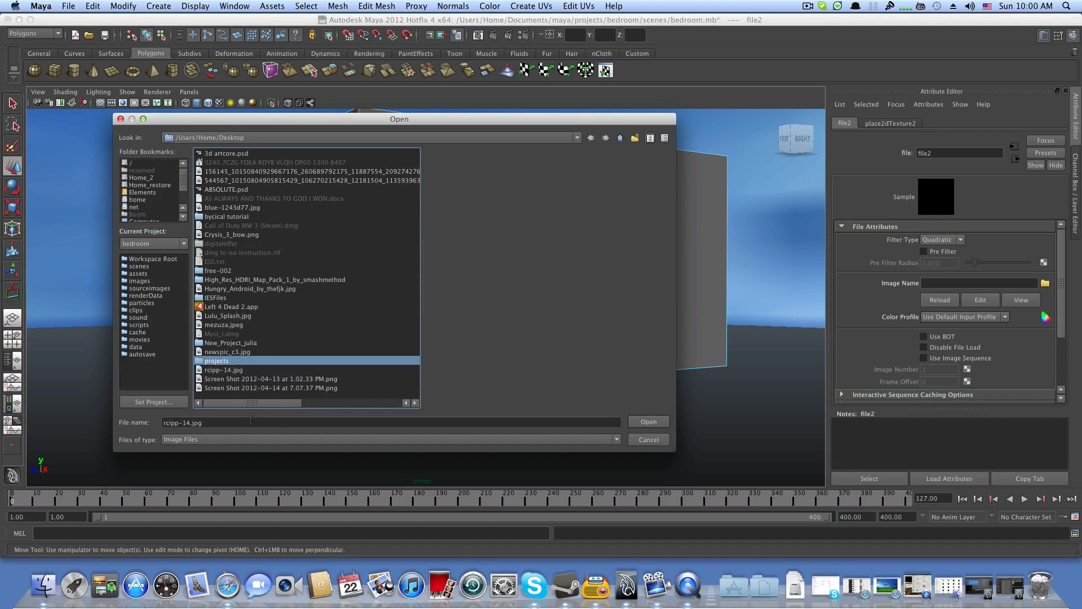
drag(259, 406, 307, 405)
click(140, 163)
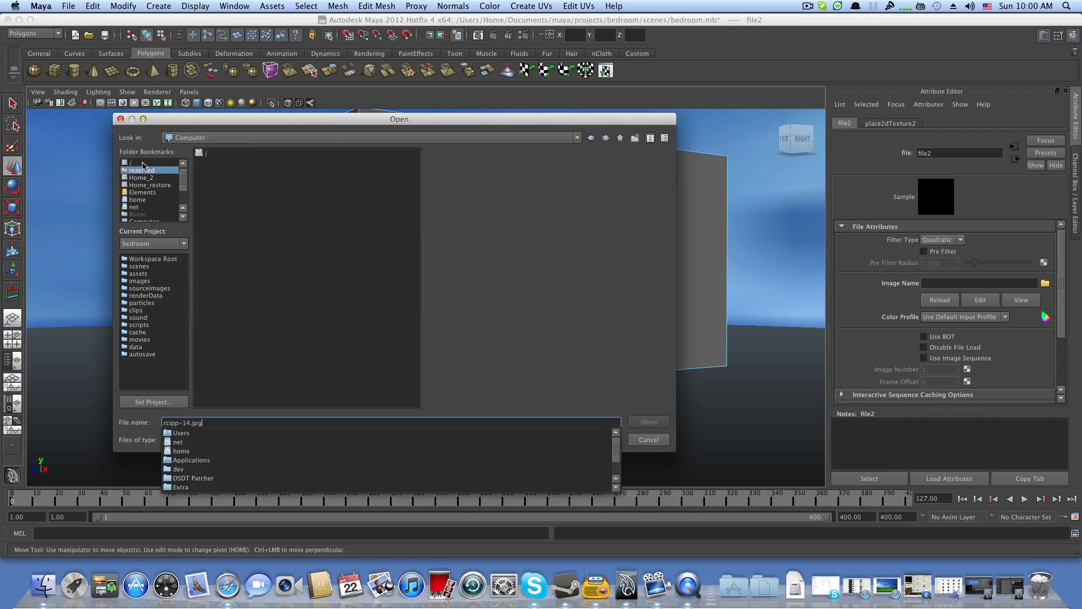
click(213, 235)
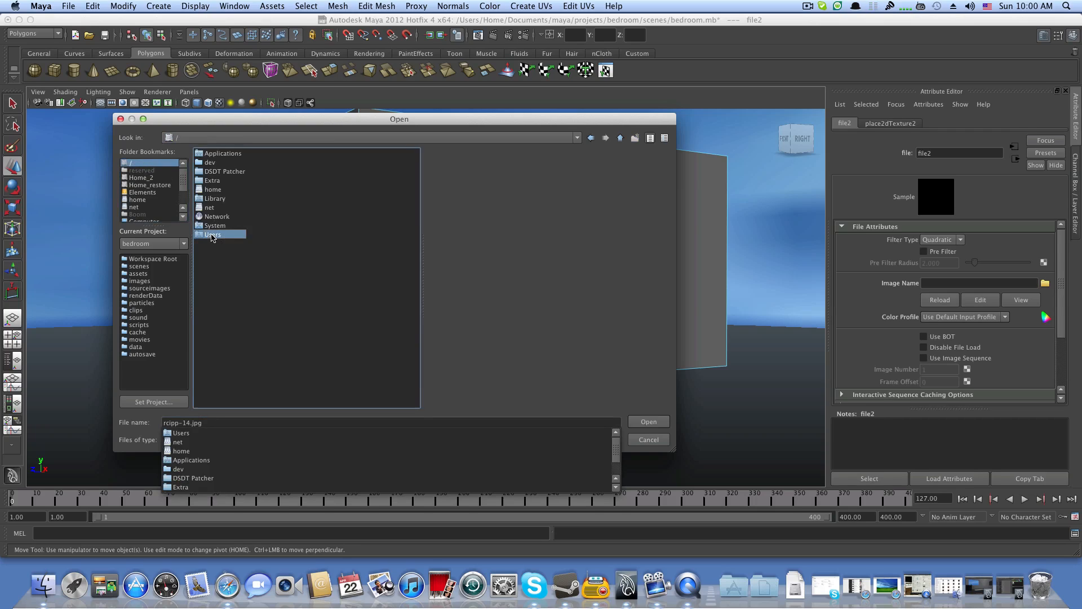
double_click(214, 236)
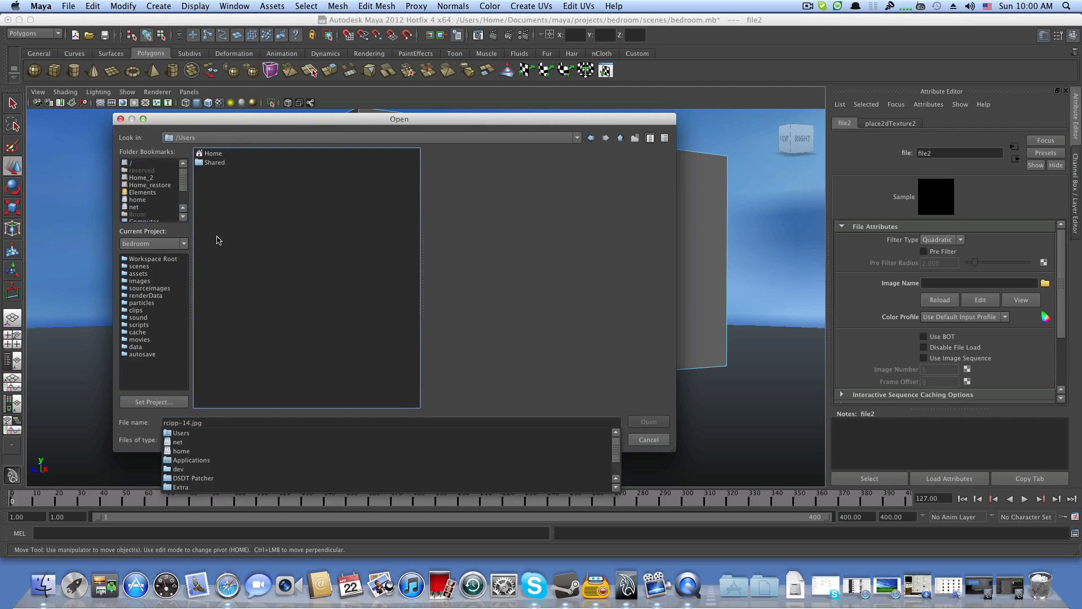
double_click(213, 153)
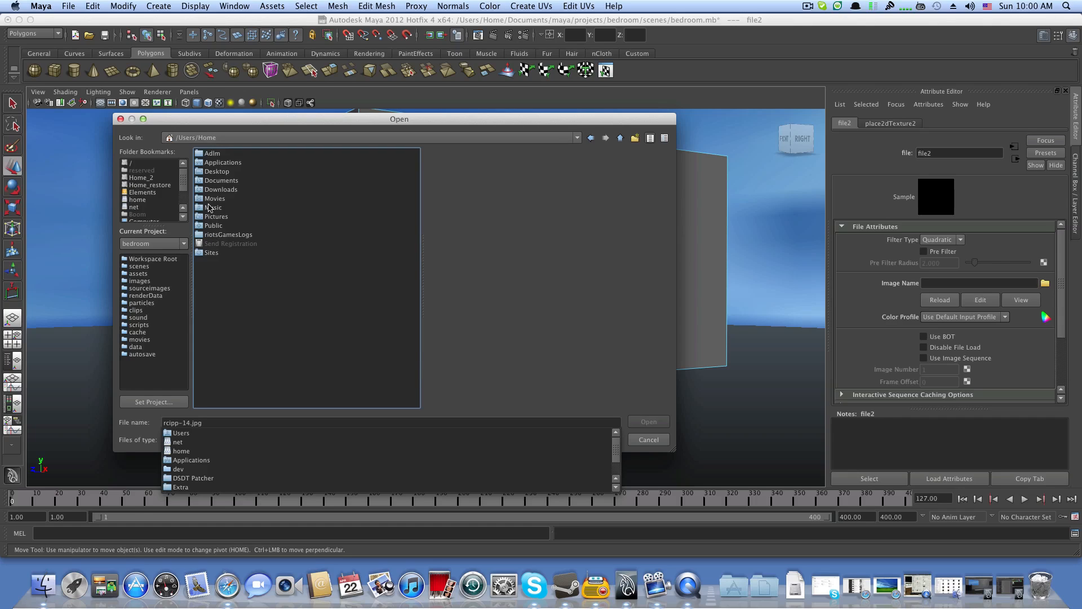
double_click(219, 181)
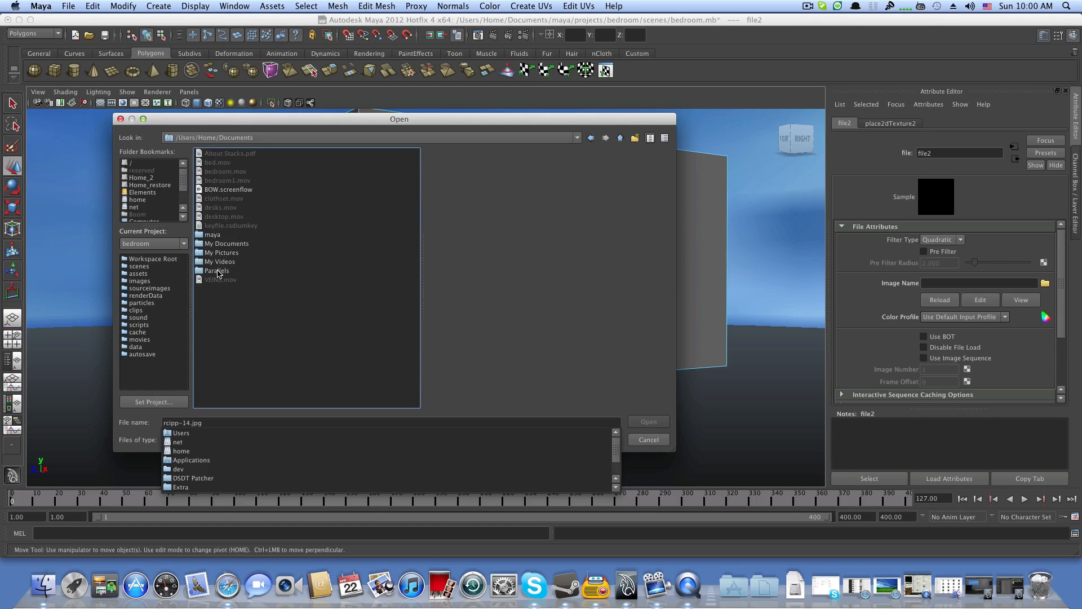
double_click(213, 234)
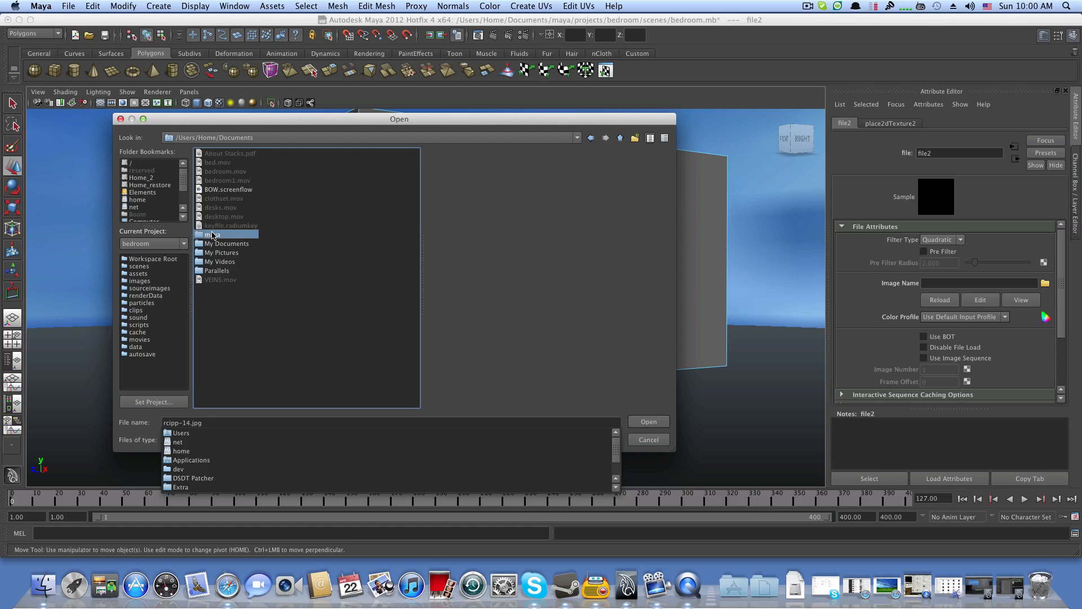
double_click(224, 163)
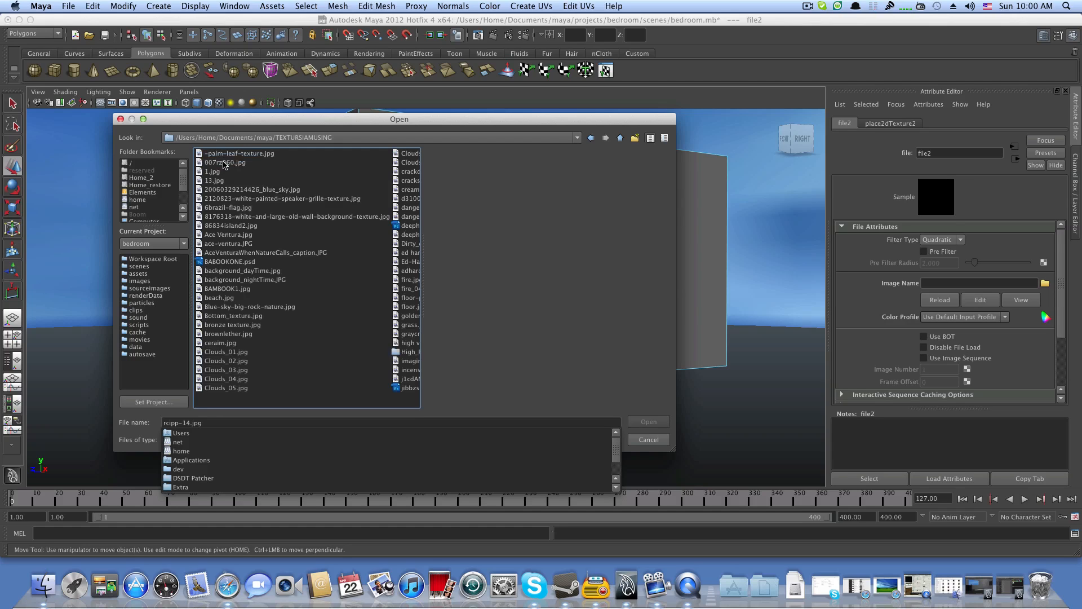
Step: Look through the folder's images to reach the wood textures
click(204, 353)
click(217, 333)
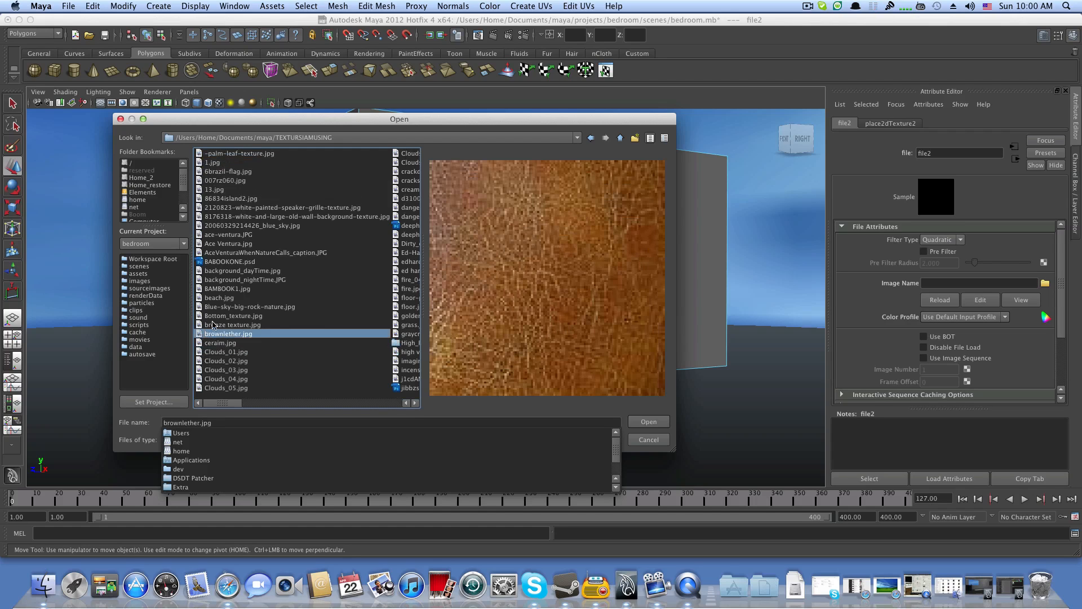
click(220, 325)
click(223, 362)
click(410, 361)
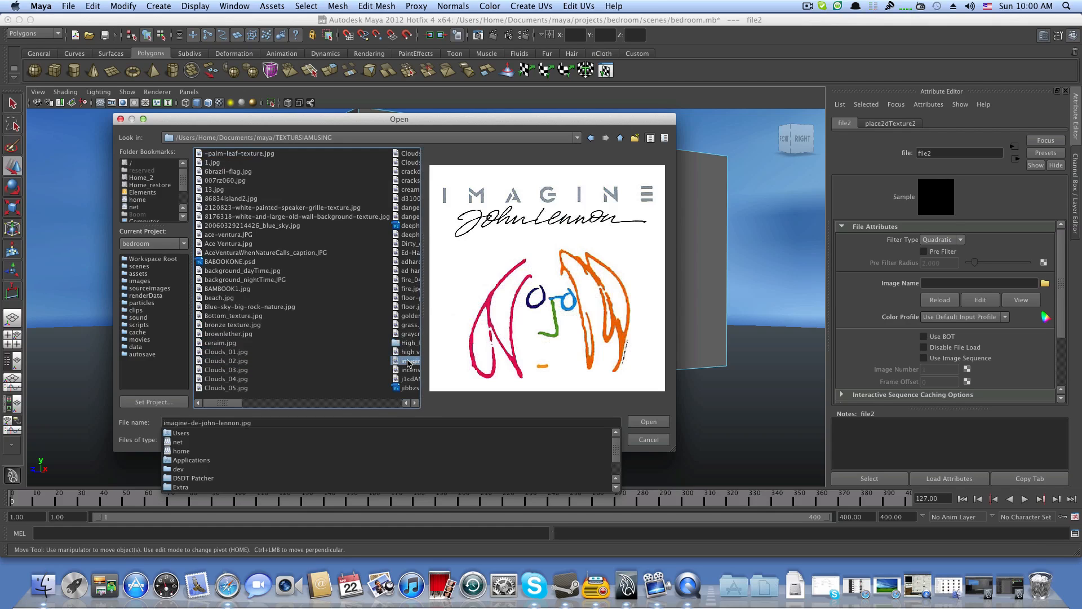
click(408, 362)
click(408, 361)
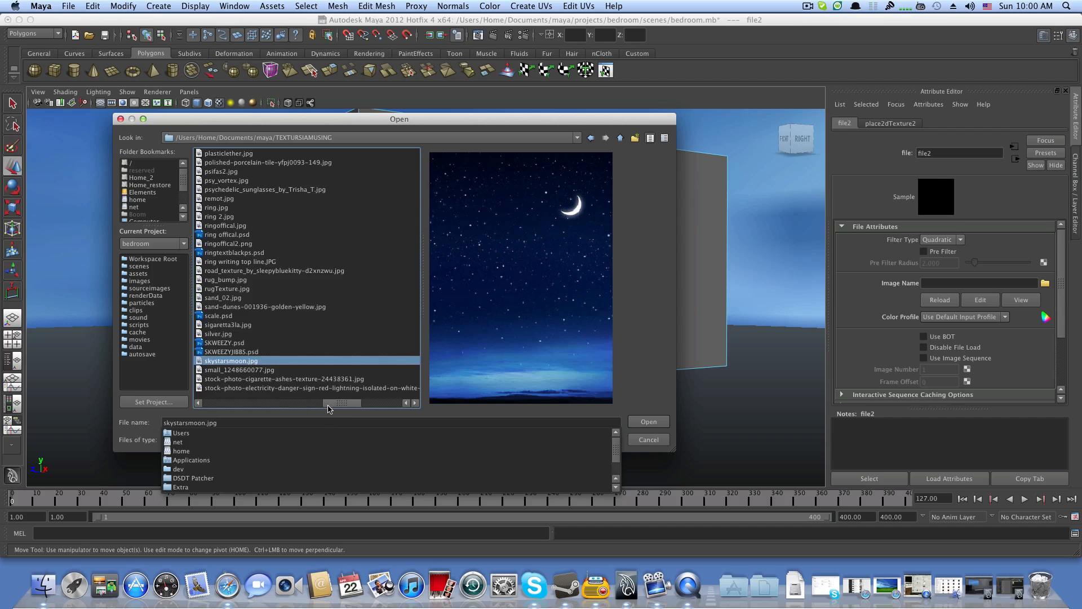
drag(333, 403, 381, 407)
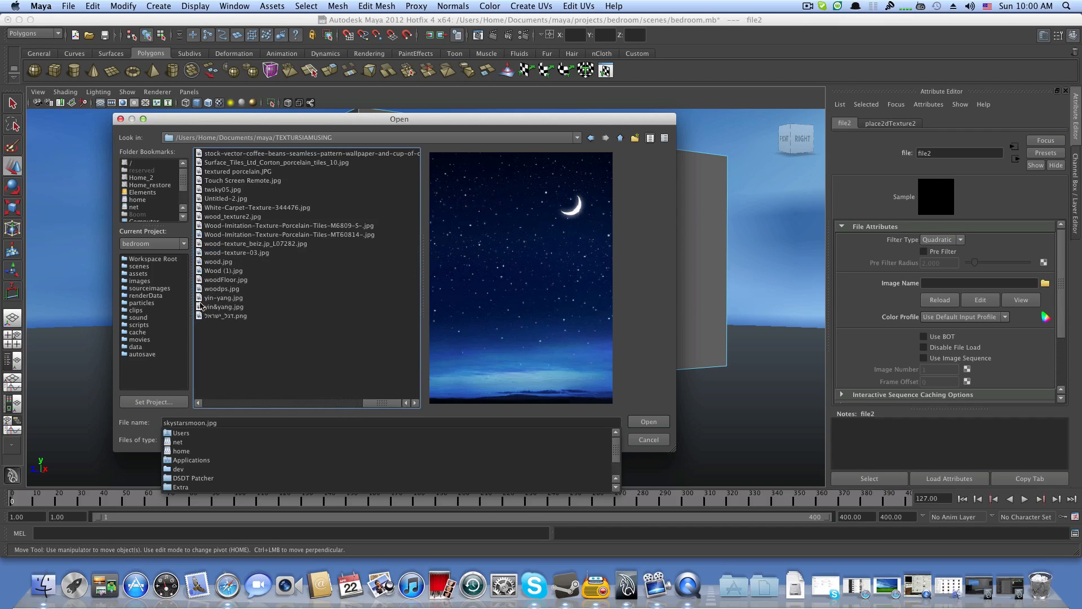
Step: Preview the wood and wood-imitation textures as candidates for the floor
click(226, 289)
click(227, 279)
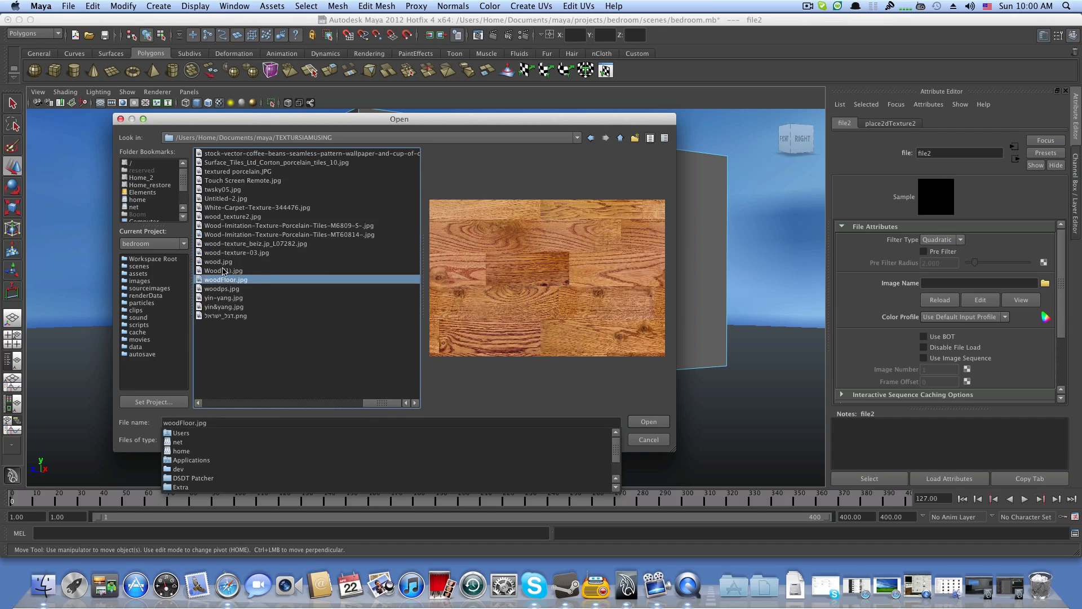
click(224, 271)
click(220, 262)
click(220, 253)
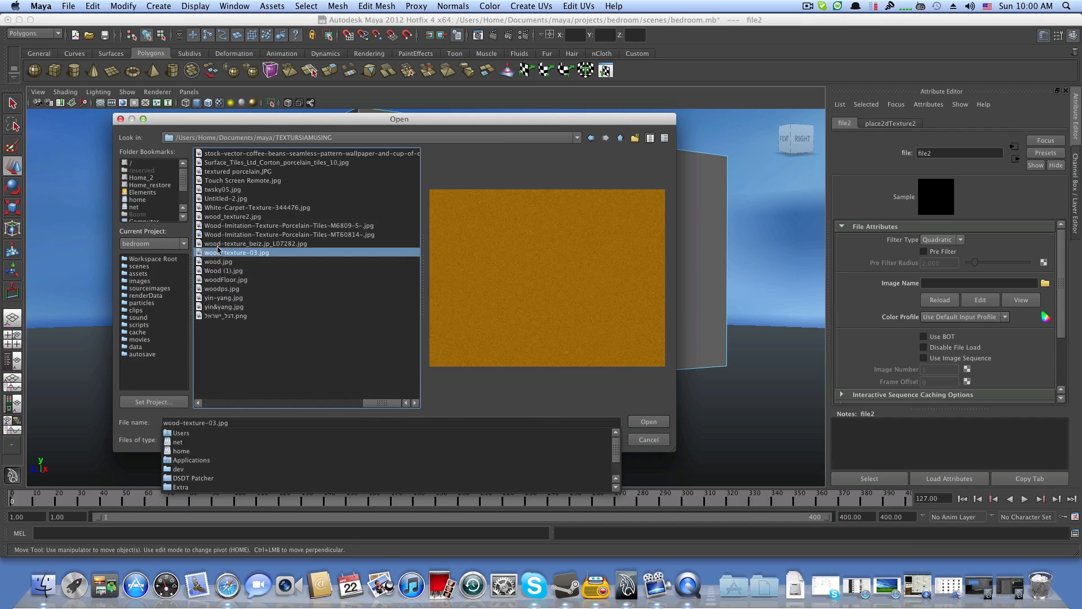
click(217, 245)
click(220, 235)
click(220, 226)
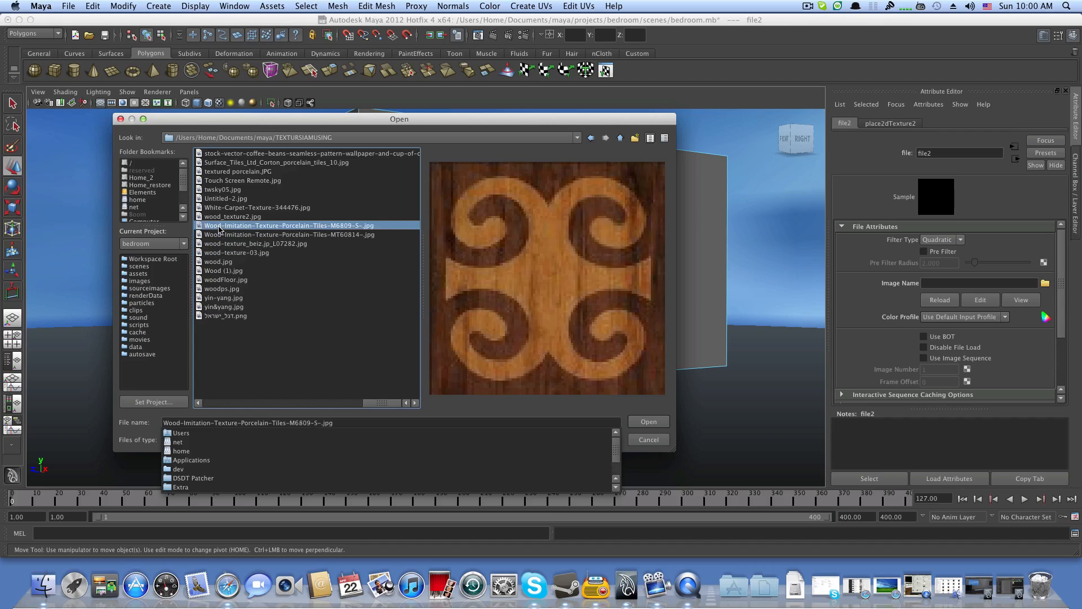
Step: Load wood.jpg as the floor material's color image and view the textured floor through the doorway
click(222, 280)
click(219, 261)
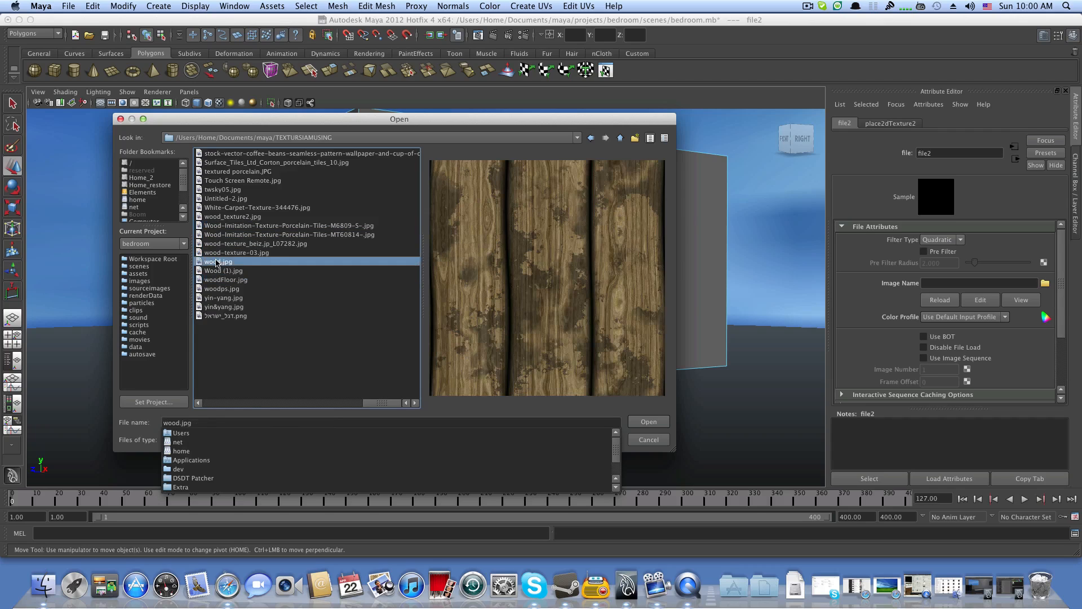
click(651, 424)
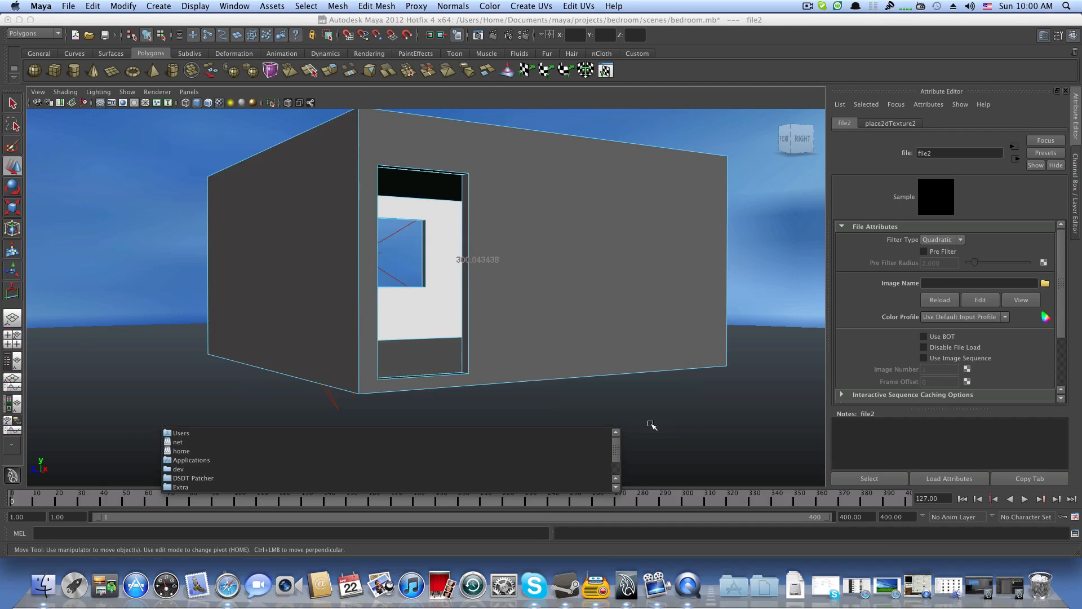
alt+drag(519, 377, 502, 354)
alt+right_drag(394, 356, 551, 389)
alt+drag(502, 389, 533, 391)
alt+middle_drag(526, 392, 455, 343)
alt+drag(454, 343, 464, 347)
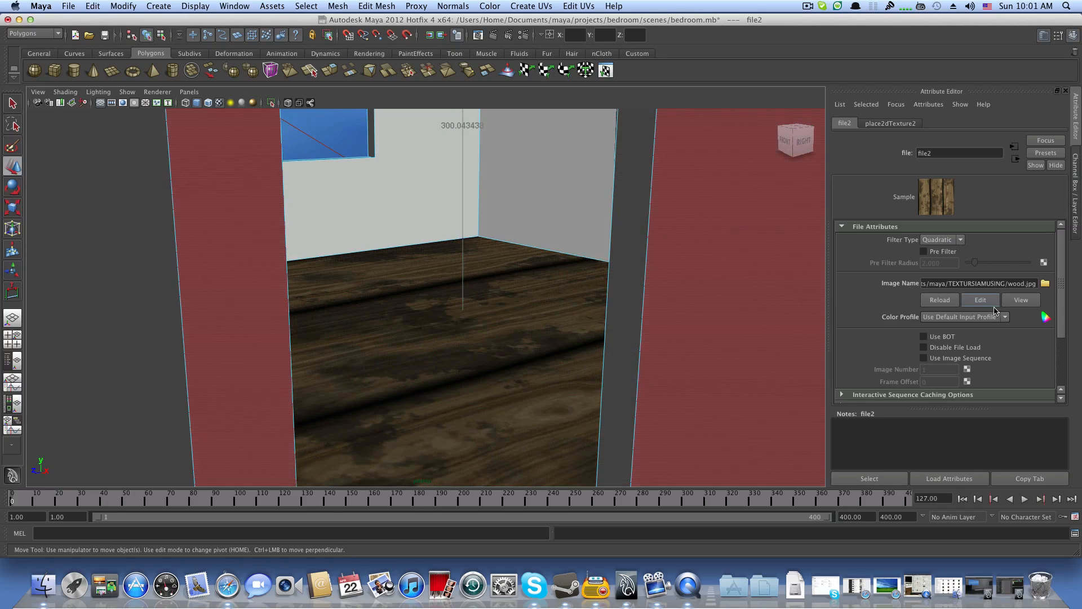
Step: Set the wood texture's Repeat UV to 10 and 20 in its 2D placement node
click(878, 124)
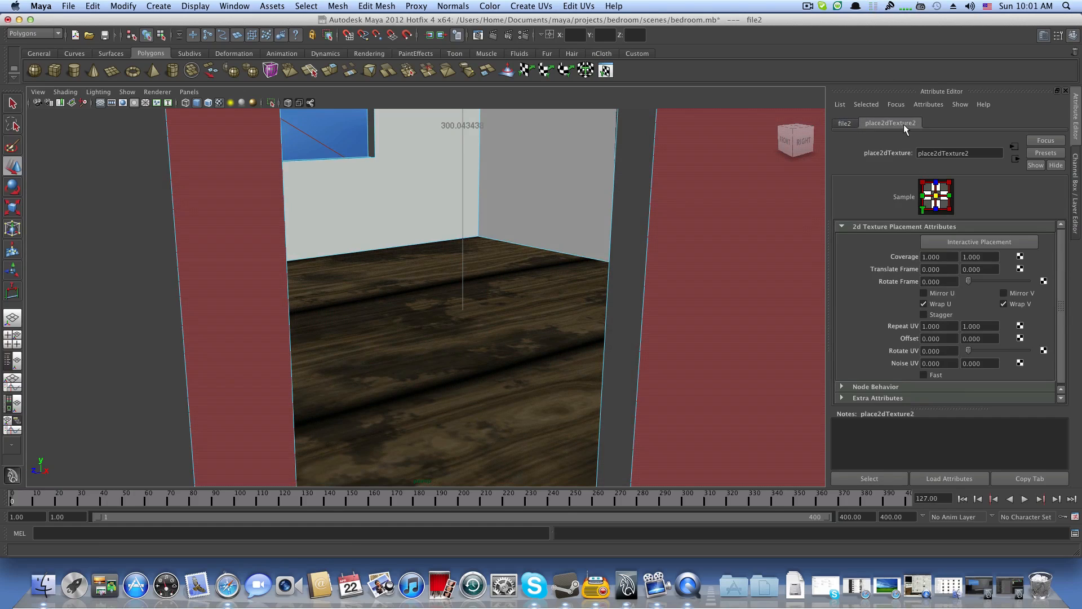
click(940, 325)
text(10)
key(Tab)
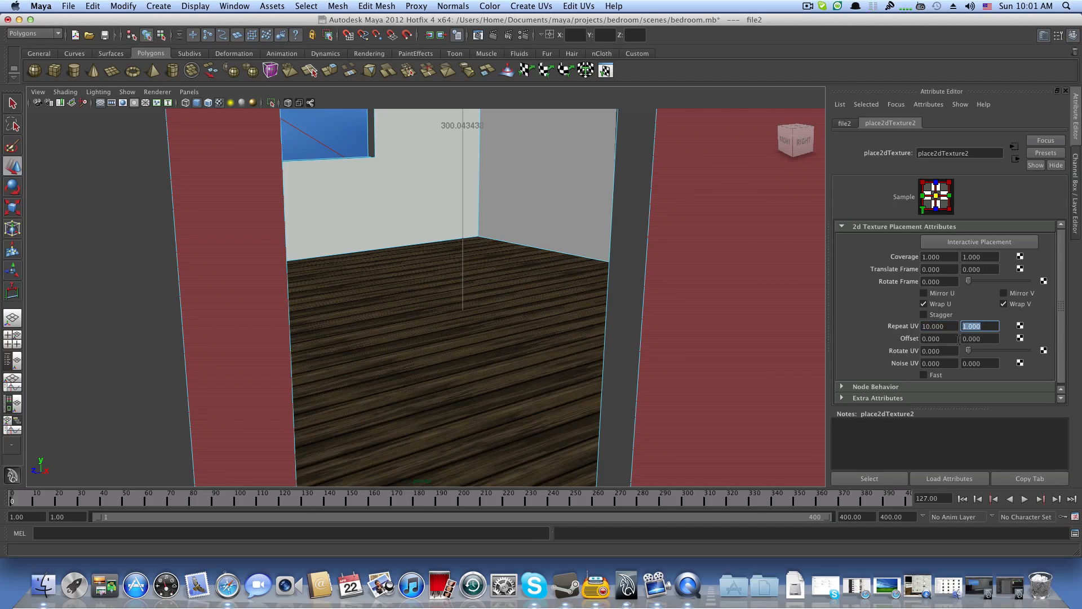
text(20)
Step: Enable Mirror U, Mirror V and Stagger for the floor texture's placement
click(924, 293)
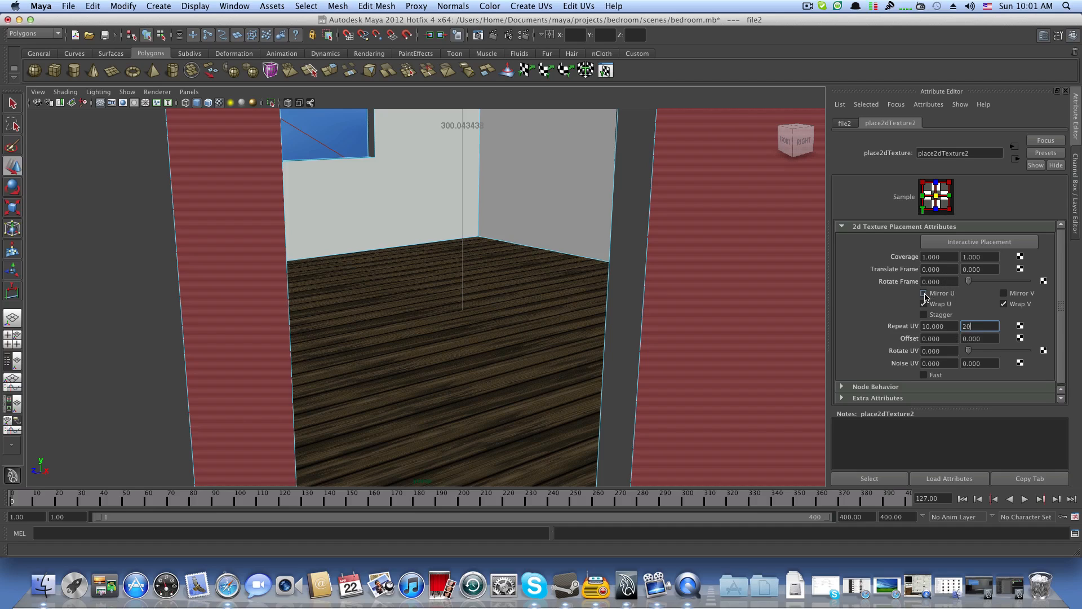
click(1003, 293)
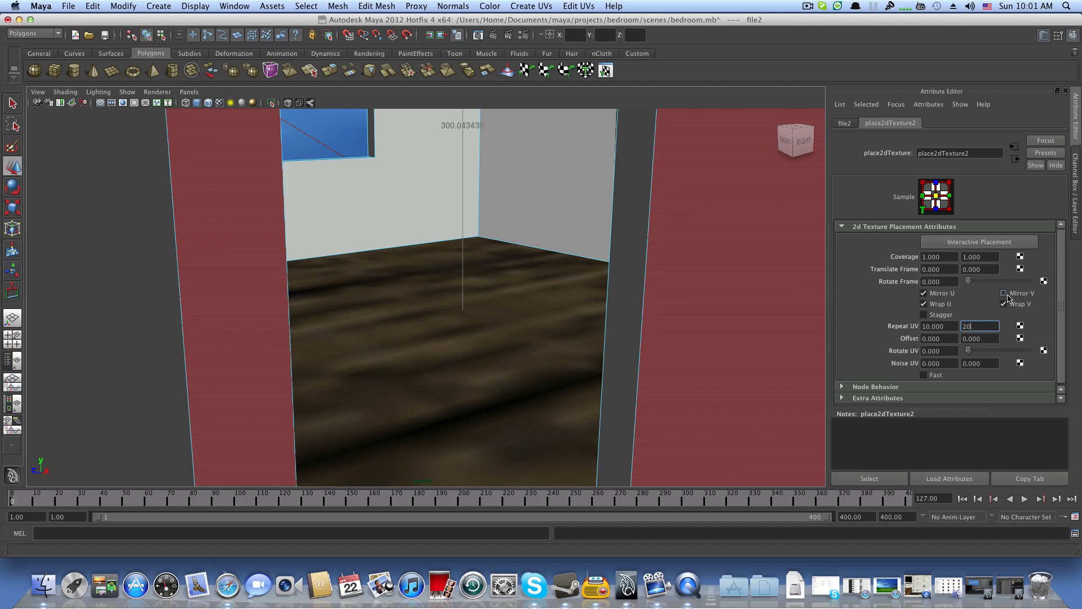
click(924, 315)
Step: Frame the room's corner with the desk and window, and run a mental ray test render
alt+drag(565, 275, 548, 265)
alt+right_drag(434, 251, 508, 253)
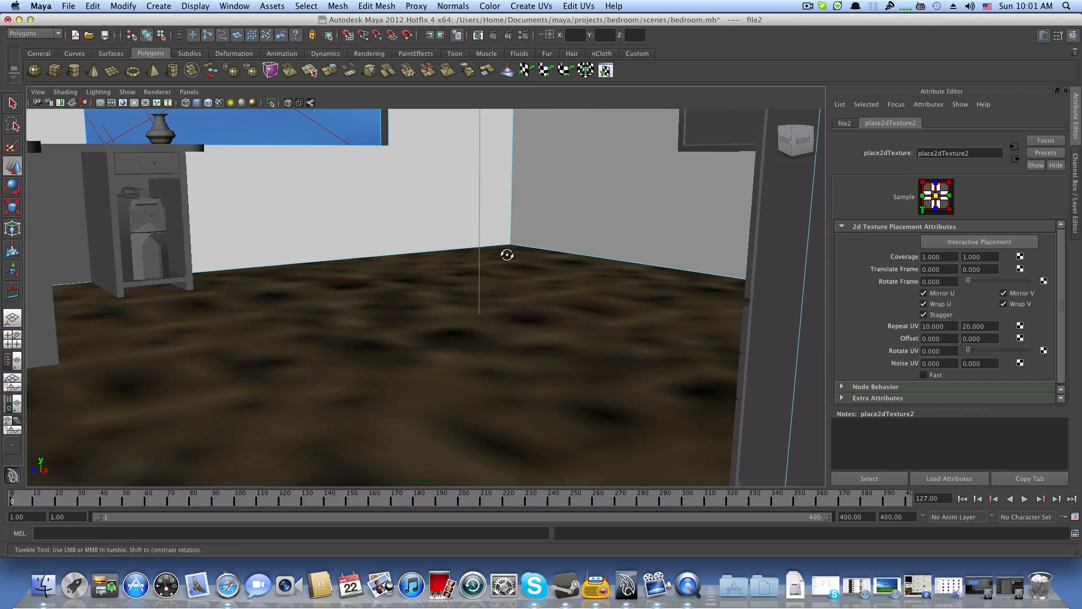
alt+middle_drag(507, 253, 524, 305)
alt+drag(525, 304, 533, 309)
alt+middle_drag(533, 309, 557, 330)
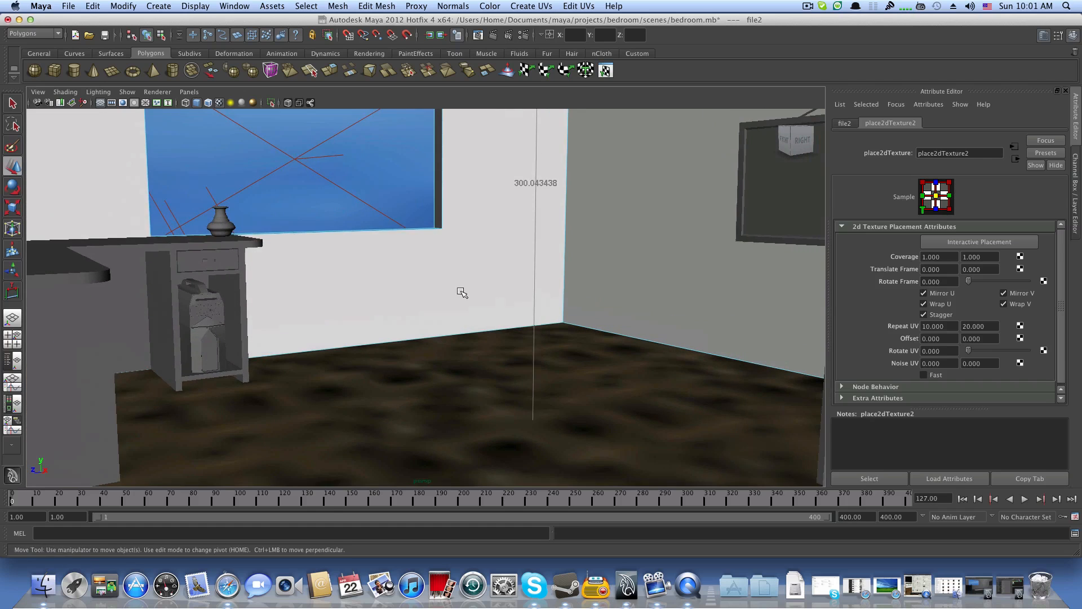
alt+drag(461, 291, 498, 288)
mouse_move(498, 286)
alt+middle_down()
mouse_move(503, 312)
mouse_move(512, 309)
mouse_move(509, 341)
mouse_move(506, 300)
alt+middle_up()
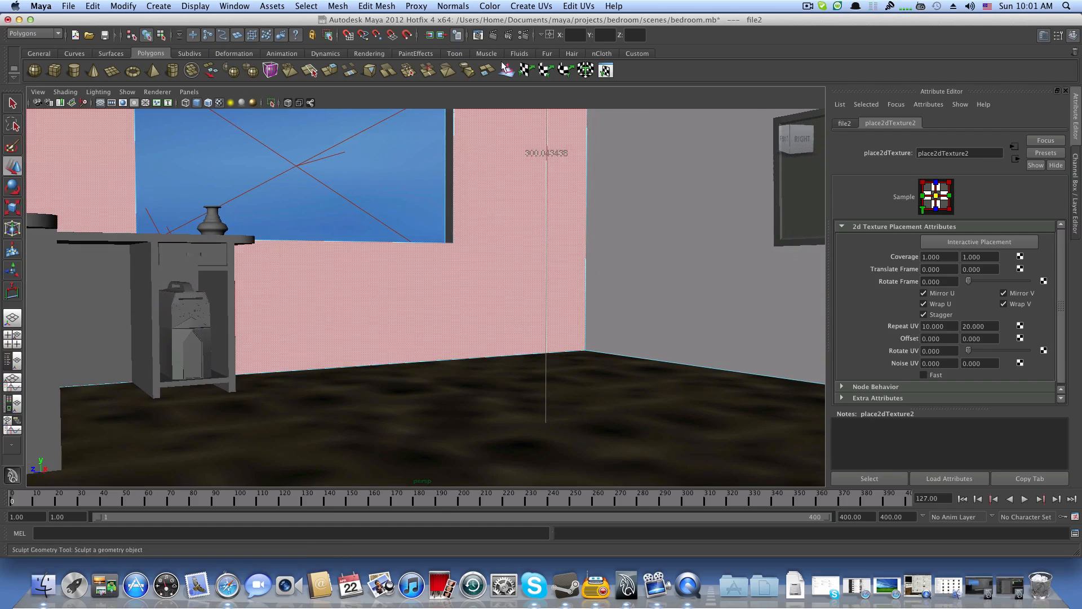
click(493, 36)
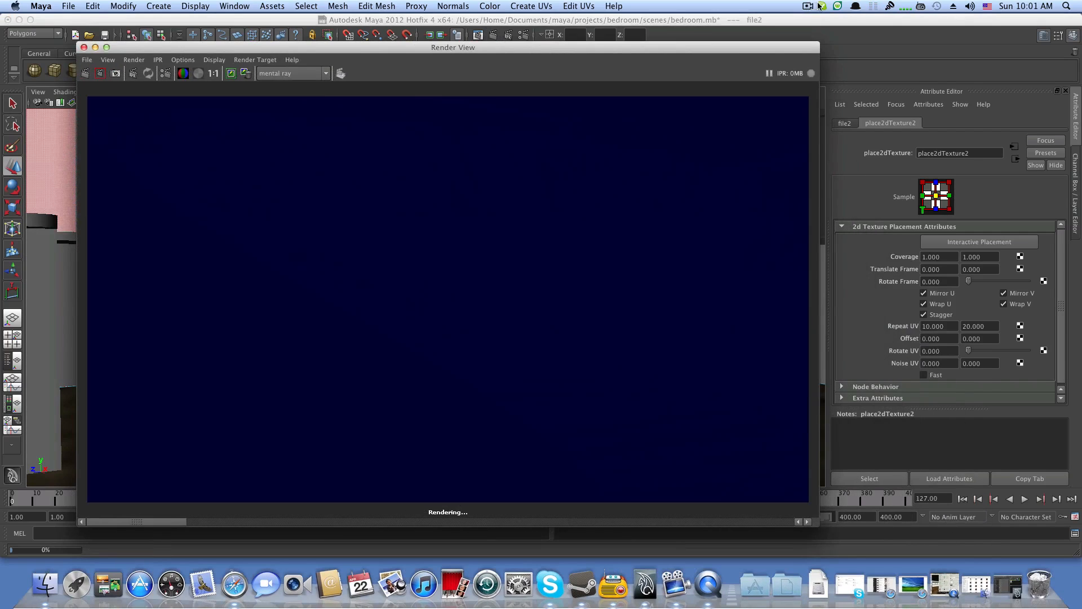
click(807, 6)
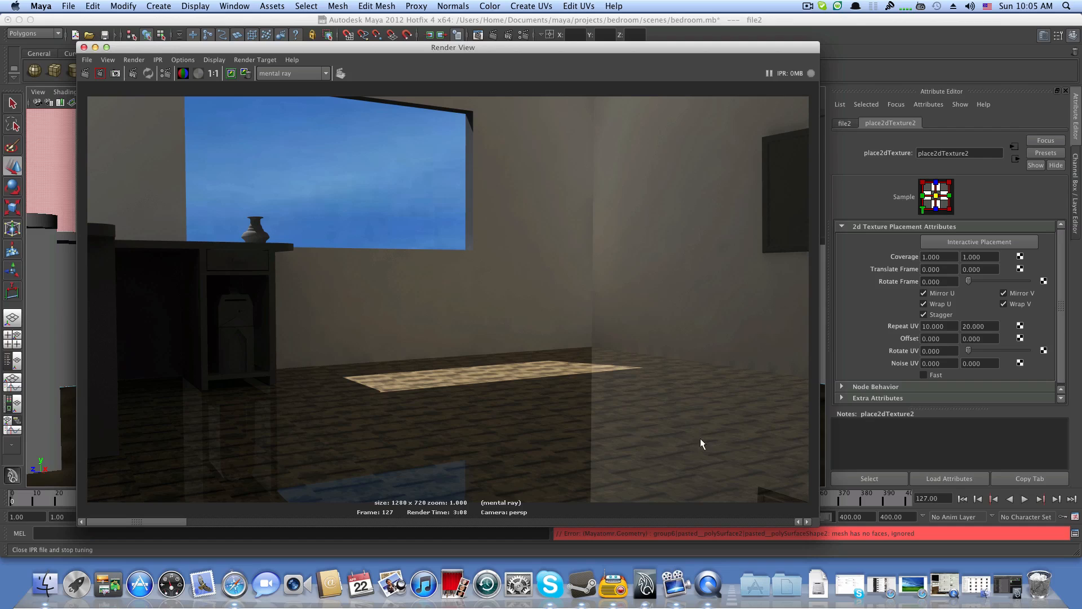
Step: Inspect the rendered floor and its reflections at different zoom levels, and put the render view away
scroll(520, 444, down, 3)
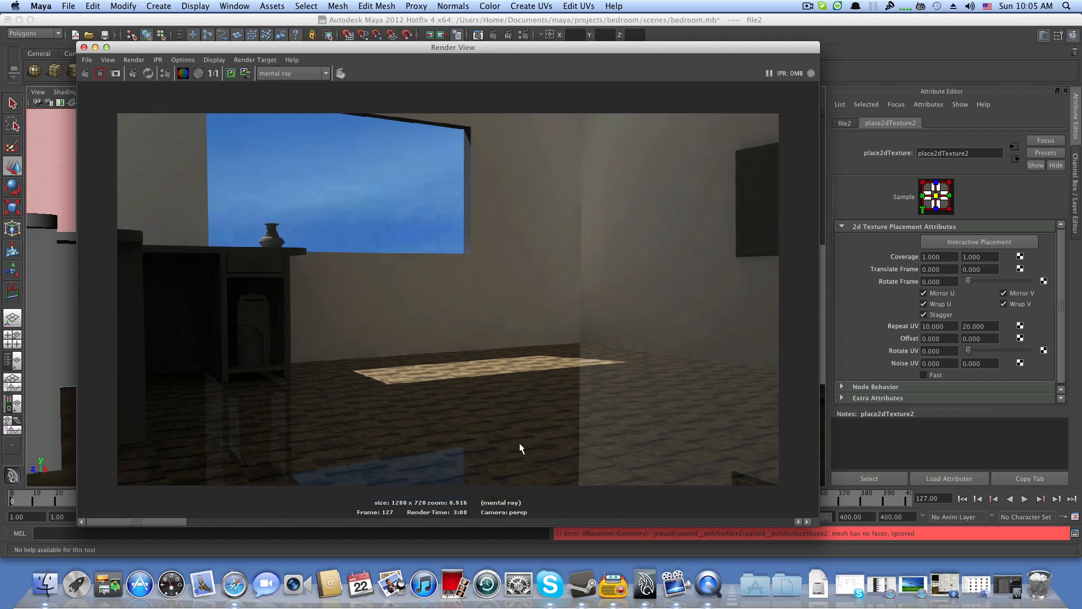
scroll(520, 443, up, 3)
scroll(519, 444, down, 1)
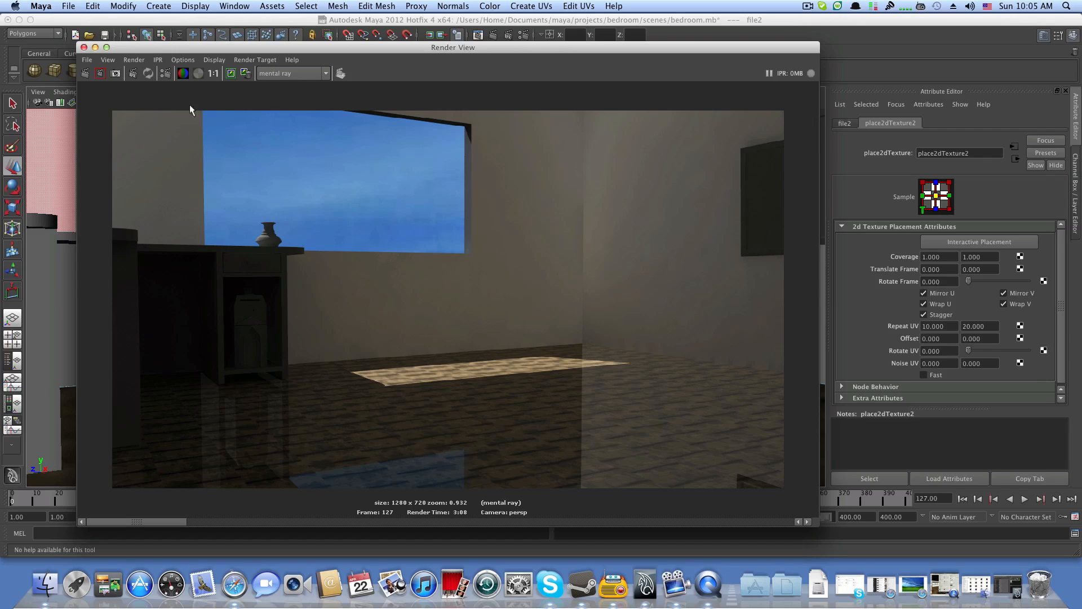
click(95, 48)
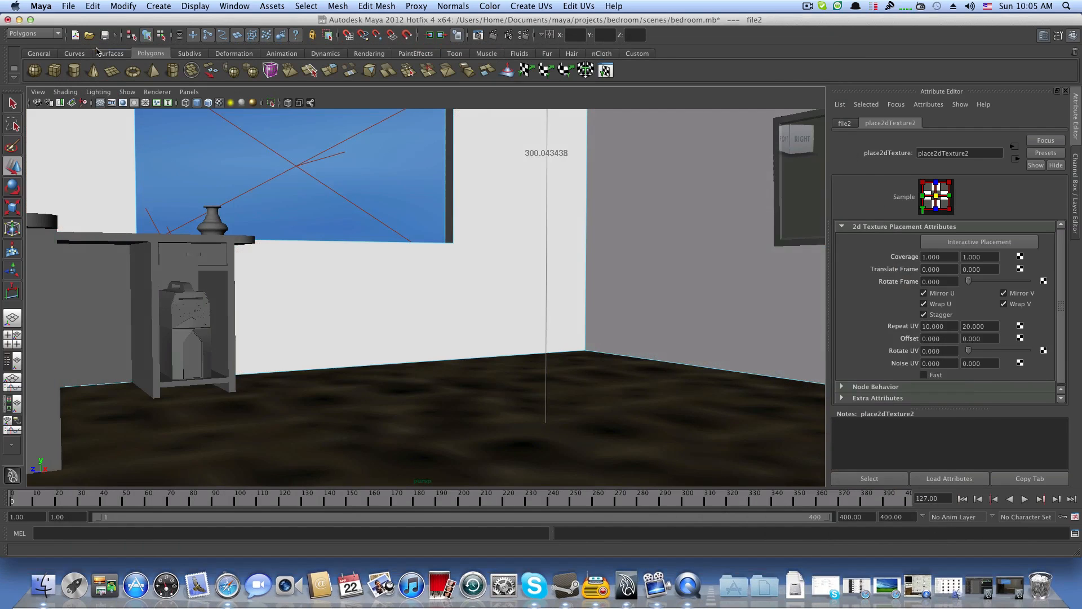
Step: Open the blinn1 floor material, set reflectivity to 0.333 and specular roll off to 0.362, and slightly darken its specular color
click(971, 590)
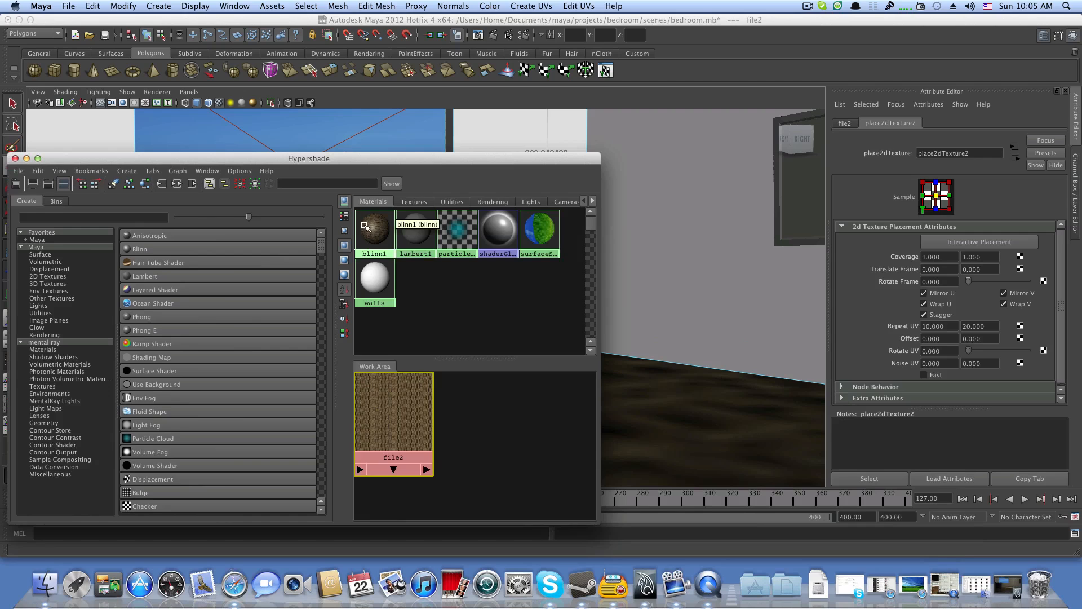
click(366, 228)
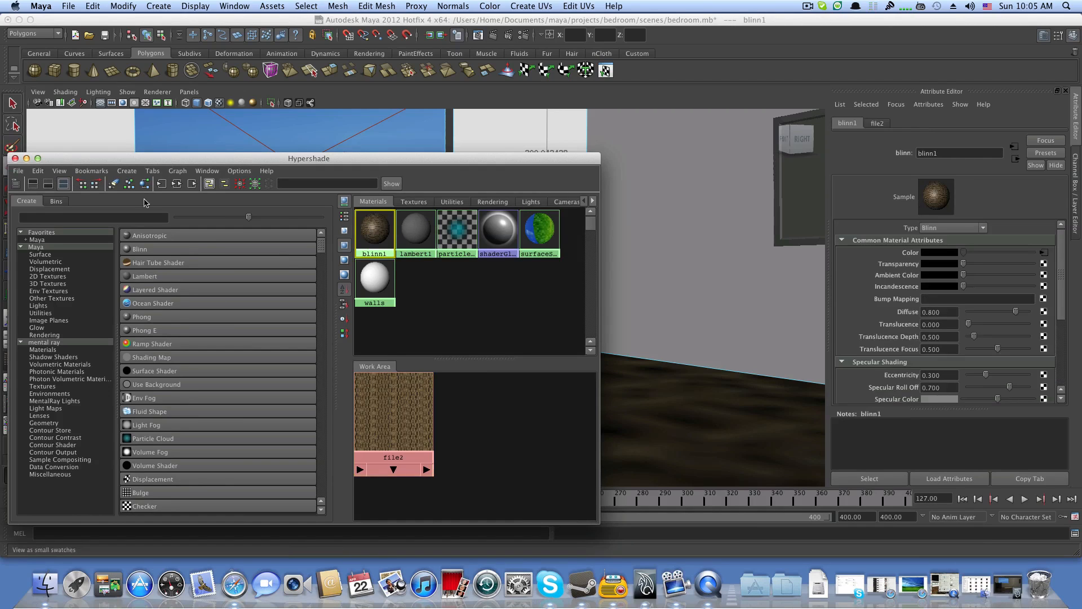
click(26, 159)
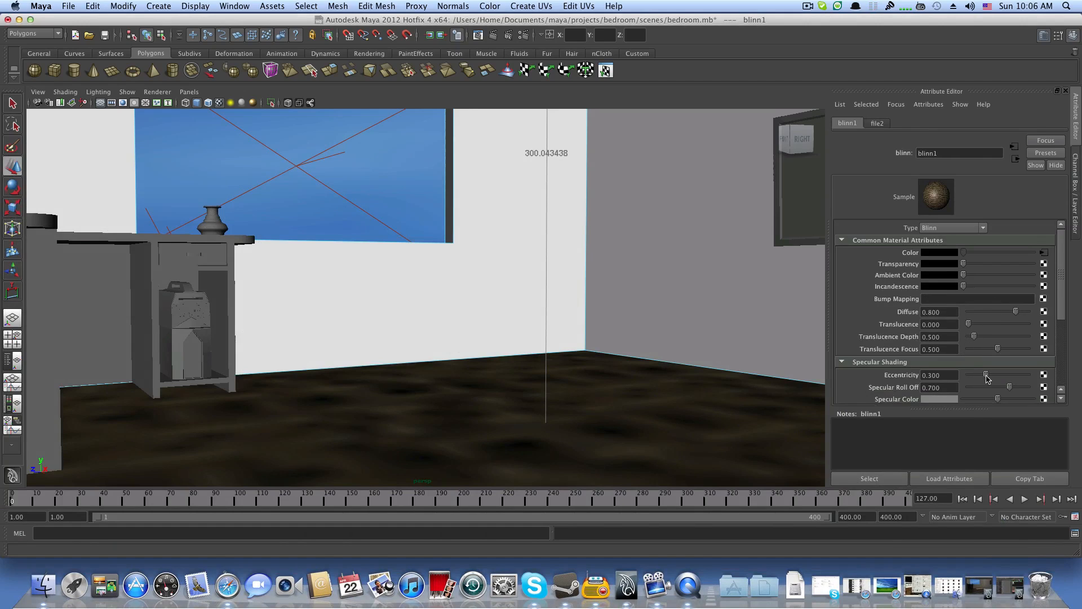
scroll(986, 375, down, 3)
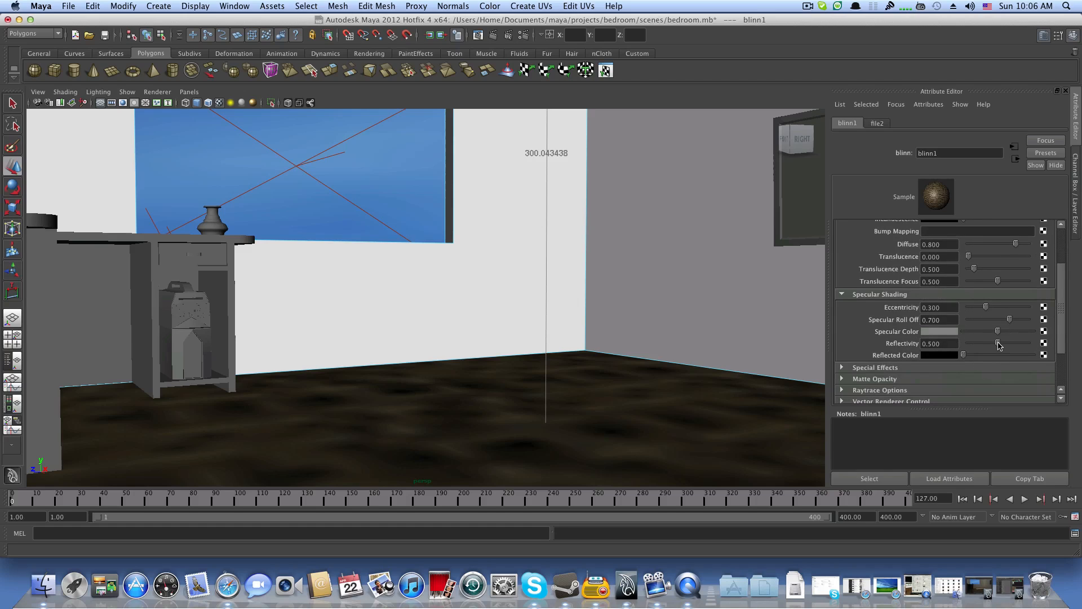
drag(1000, 345, 989, 345)
drag(1009, 321, 991, 323)
drag(997, 333, 996, 335)
Step: Look through the floor material's mental ray settings, including blur, scatter and photon attributes
scroll(935, 339, down, 3)
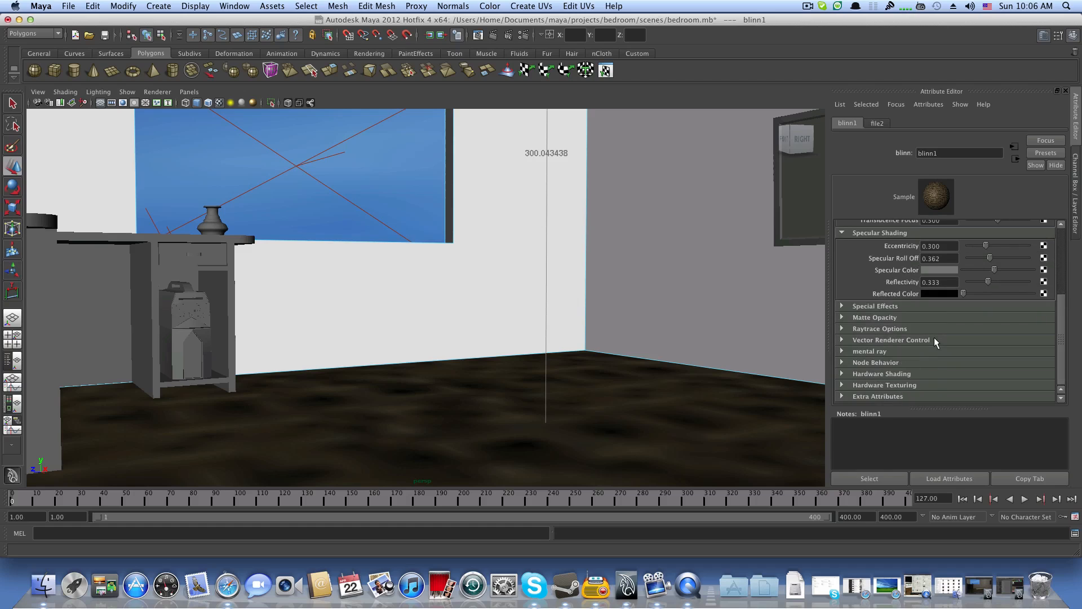
click(843, 351)
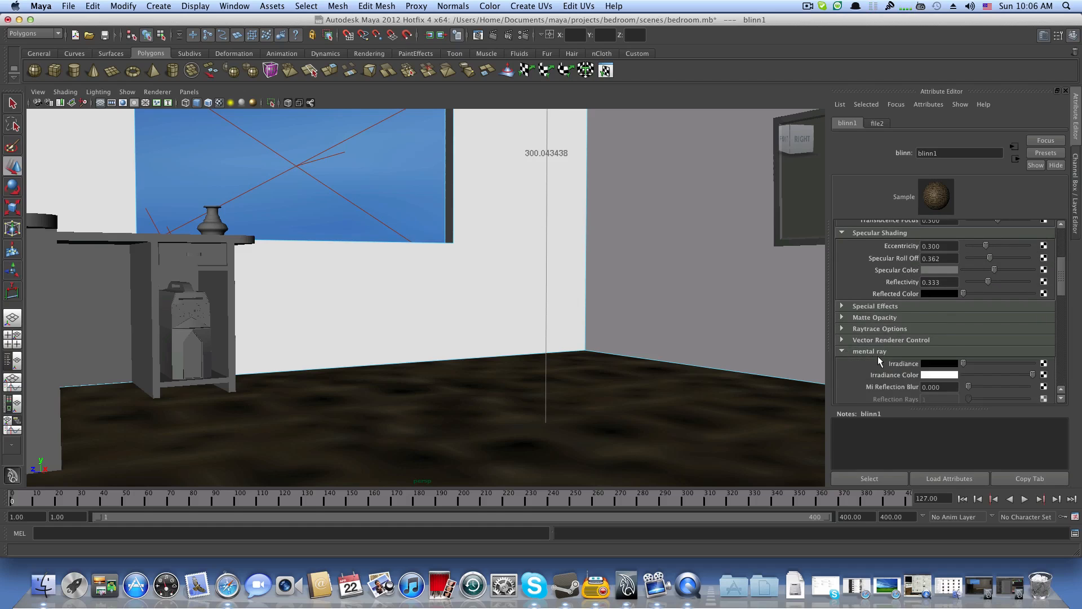
scroll(878, 356, down, 5)
scroll(878, 356, down, 2)
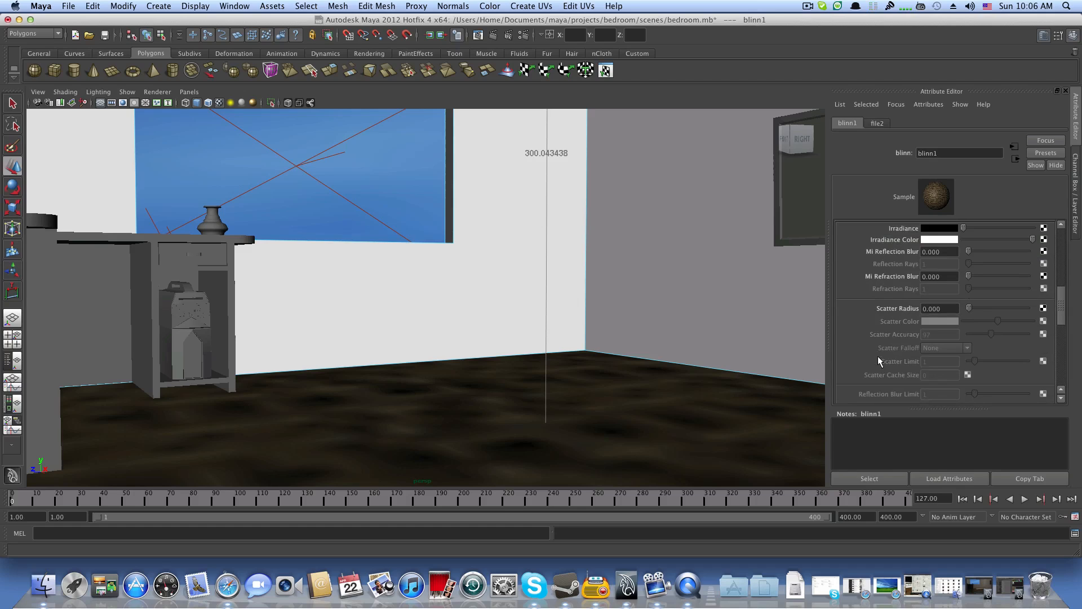
scroll(878, 357, down, 5)
scroll(878, 354, down, 4)
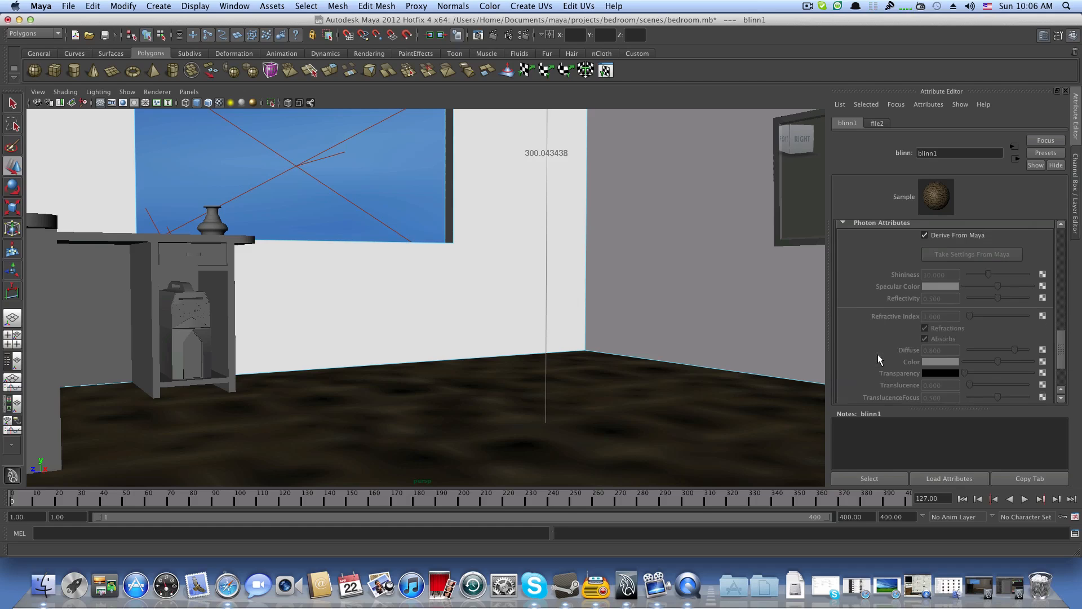
scroll(878, 352, up, 3)
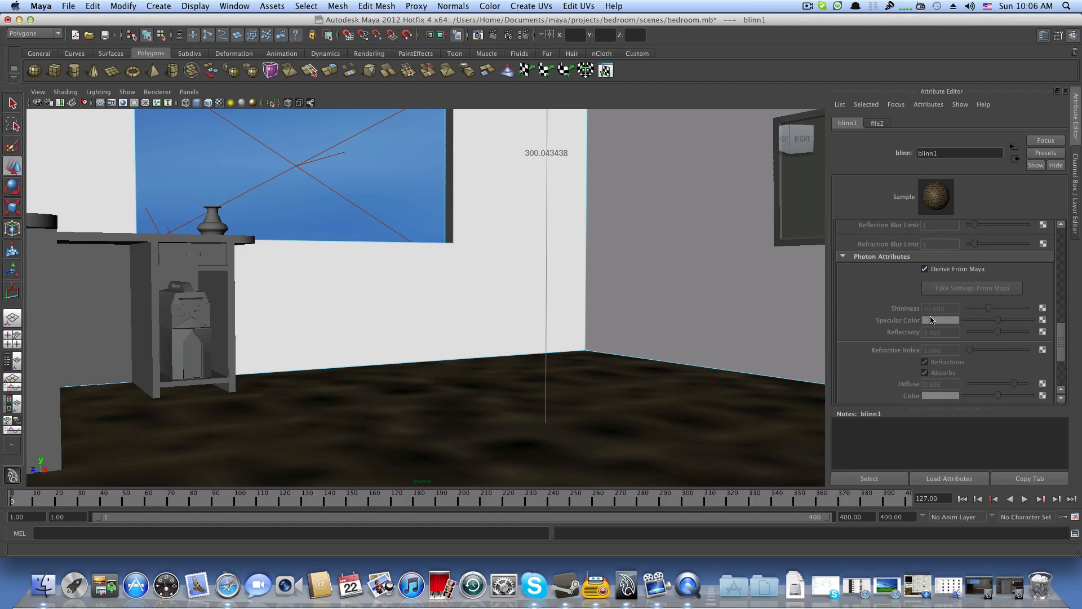
scroll(932, 313, down, 3)
scroll(935, 315, up, 5)
scroll(935, 316, up, 5)
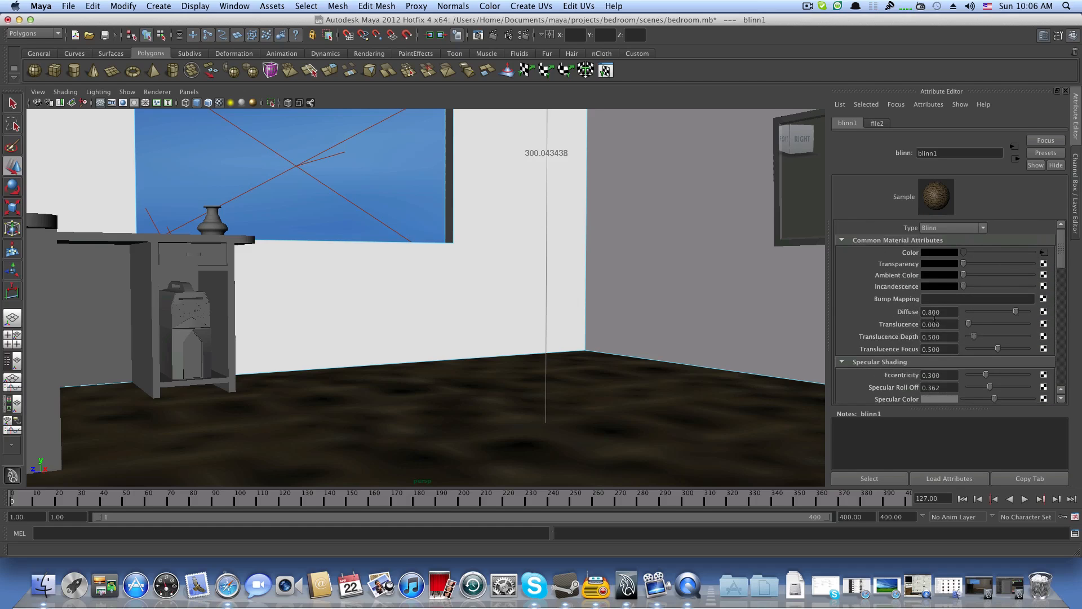
Step: Turn off Derive From Maya for the floor material's photons, copy the Maya settings over, and set the photon shininess to 13.020
scroll(933, 322, down, 10)
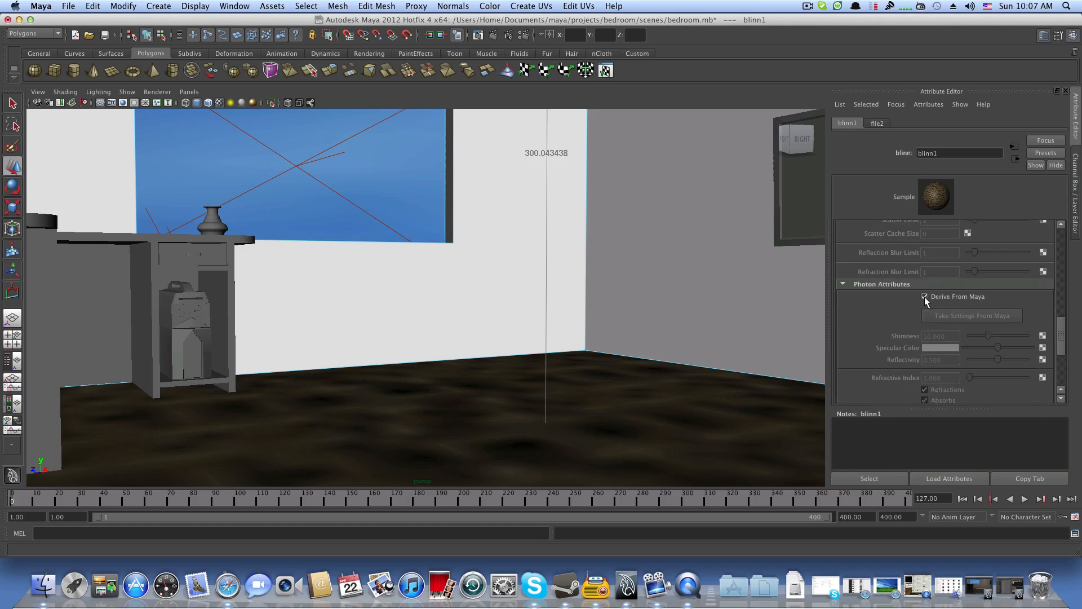
click(924, 296)
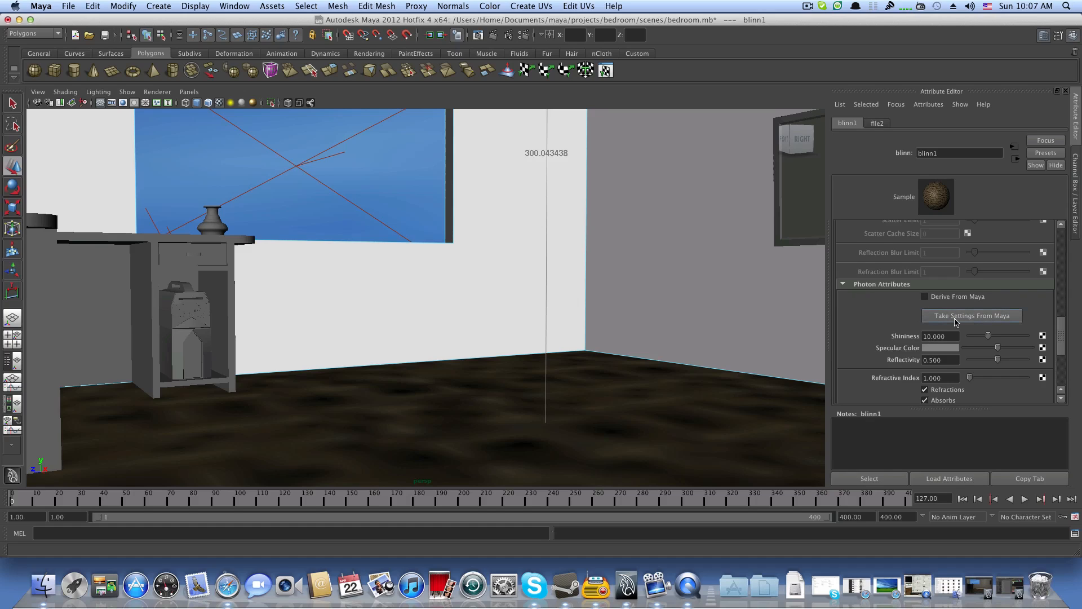
click(956, 318)
drag(1028, 338, 1000, 343)
Step: Break the file2 texture connection on the floor material's photon color
scroll(932, 338, down, 2)
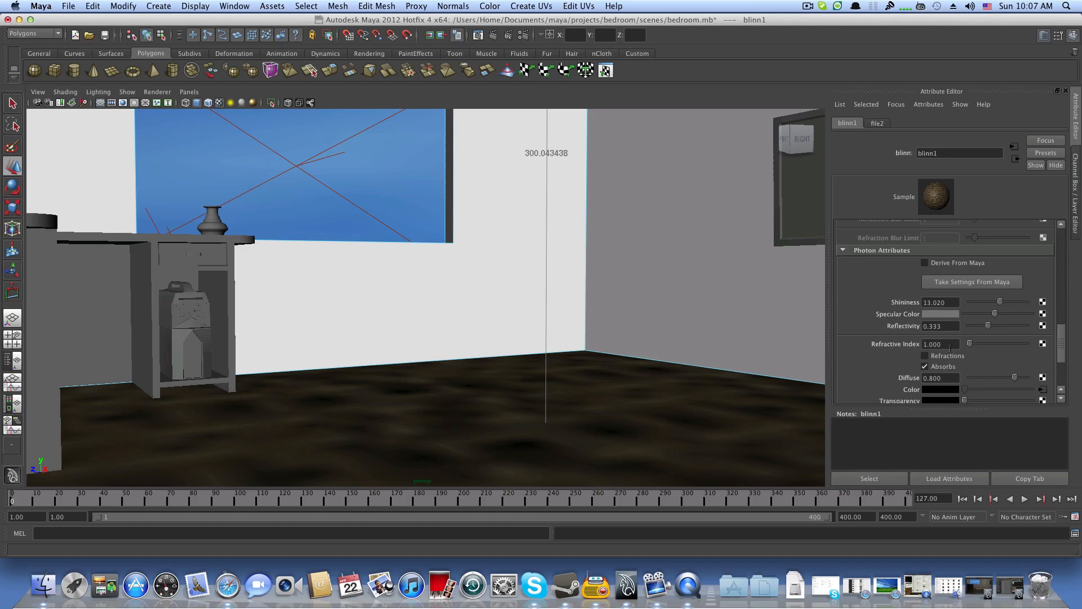
scroll(950, 348, down, 4)
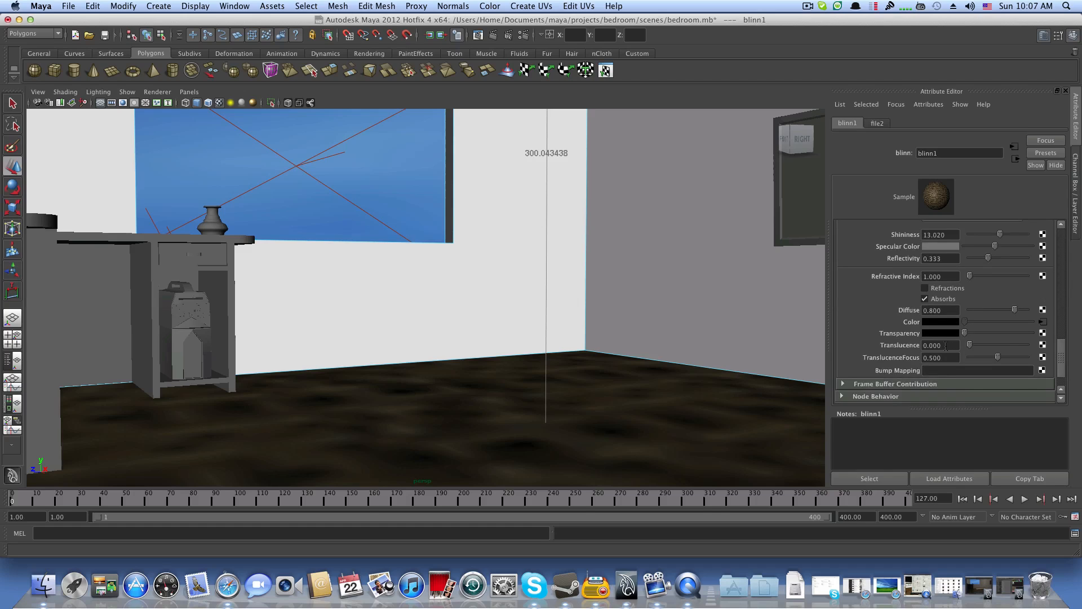
scroll(942, 326, up, 2)
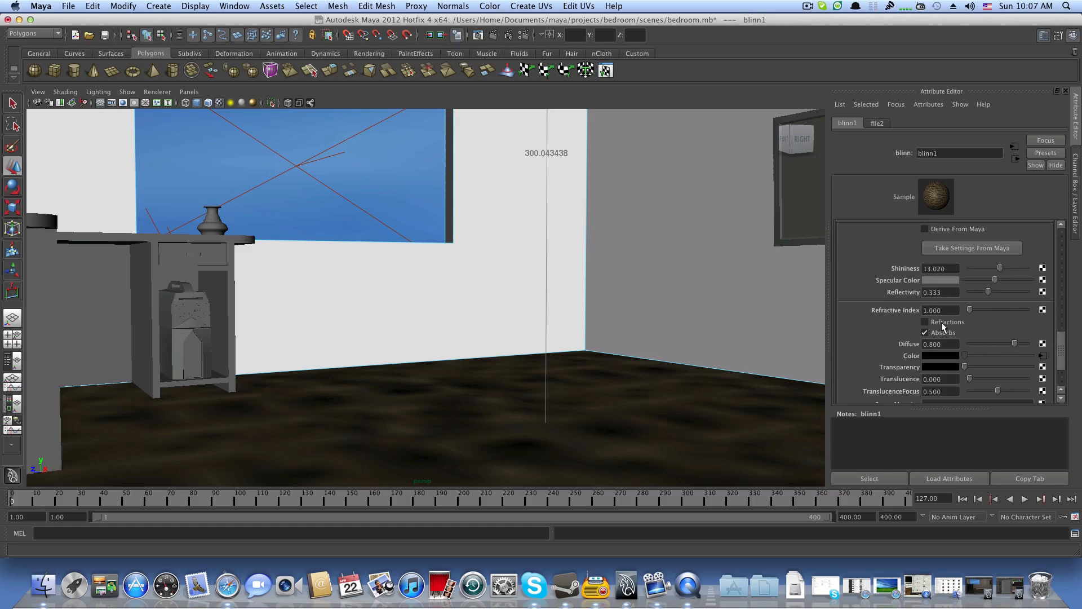
scroll(943, 326, down, 2)
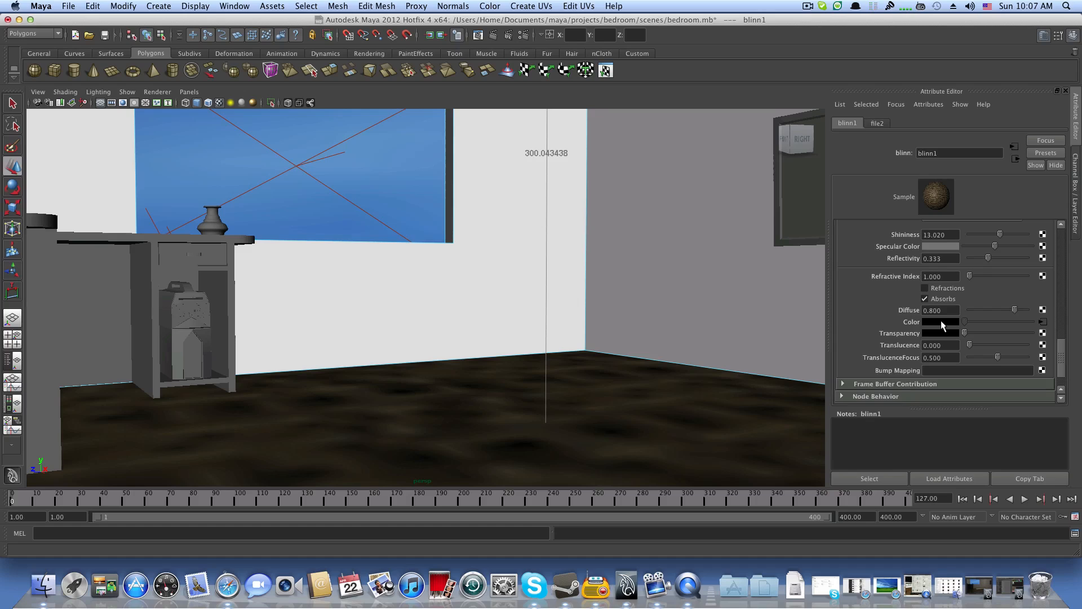
click(1043, 322)
right_click(911, 325)
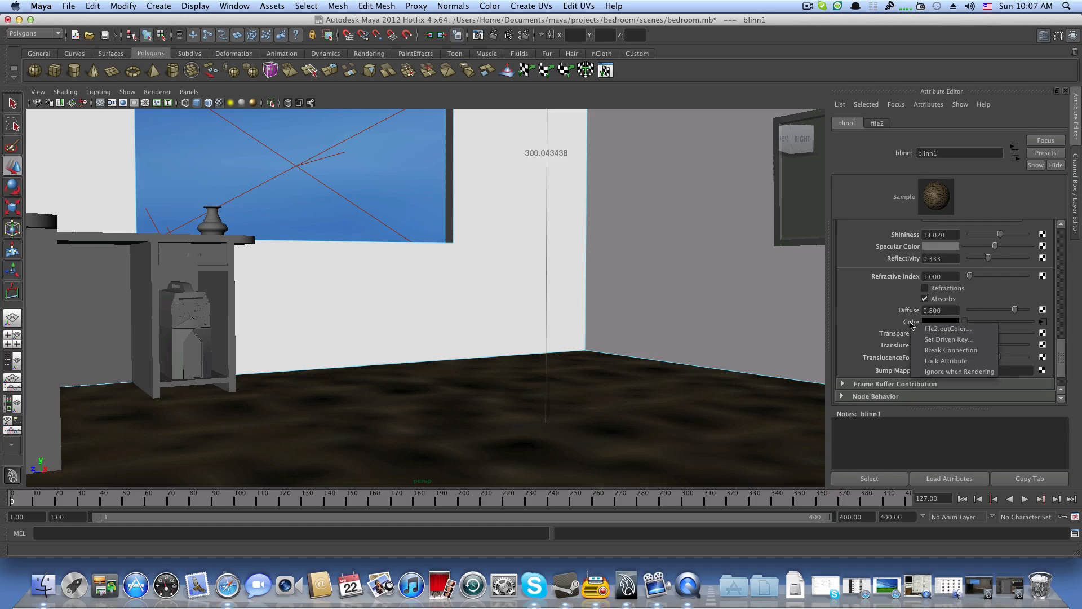
click(926, 350)
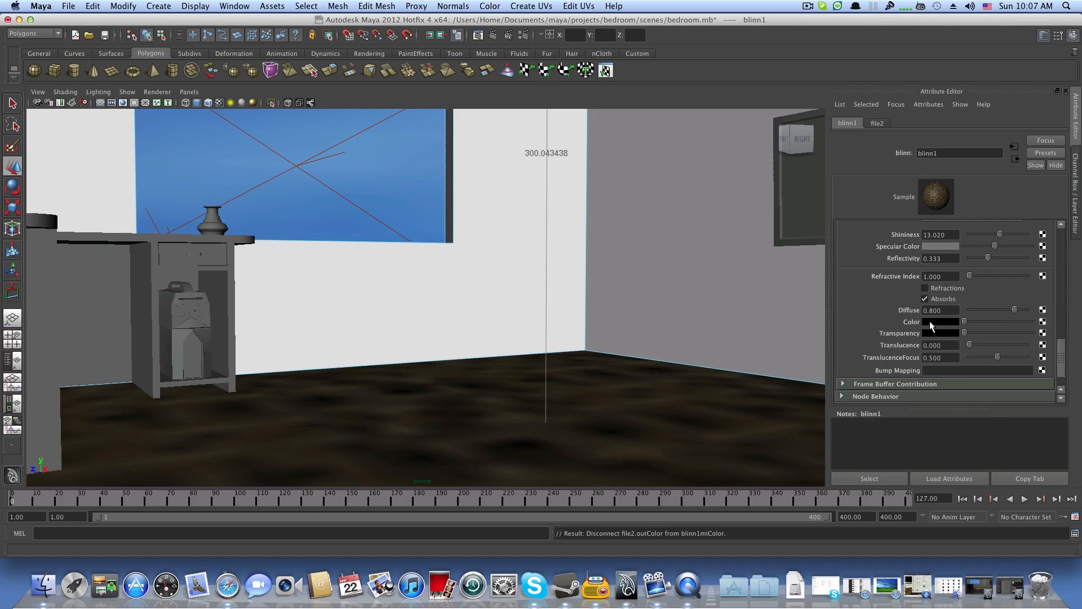
Step: Set the floor material's photon color to a desaturated tan brown with a hue of about 41
click(931, 322)
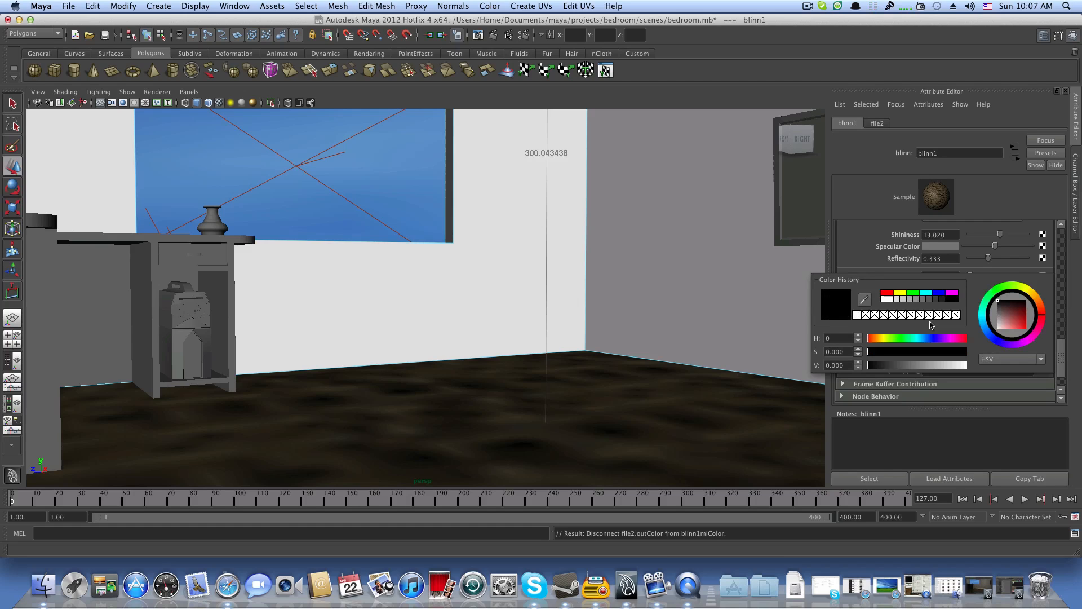
click(865, 300)
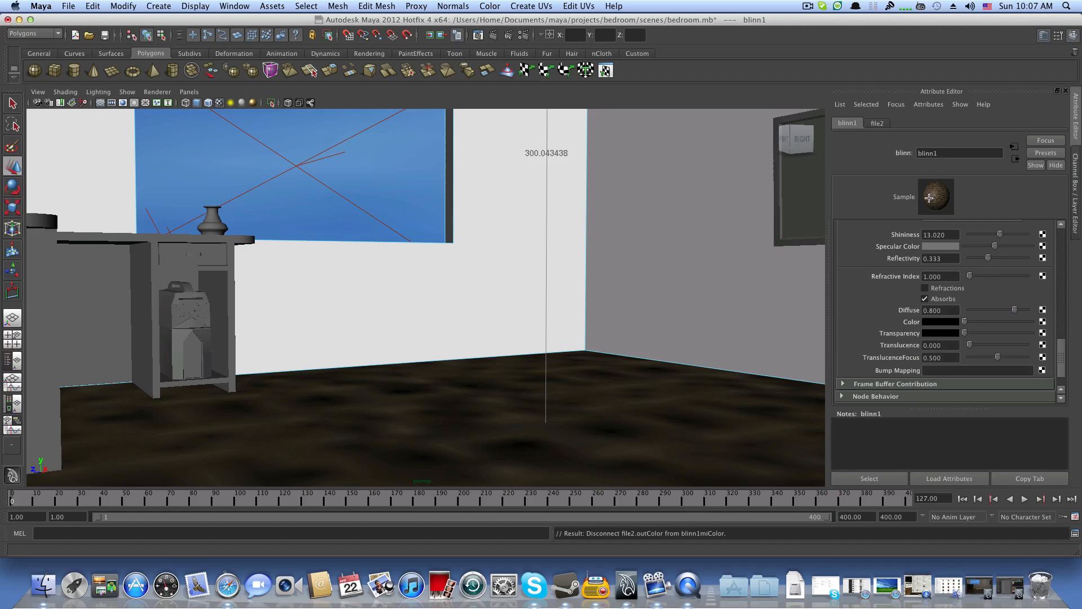
click(653, 444)
click(940, 323)
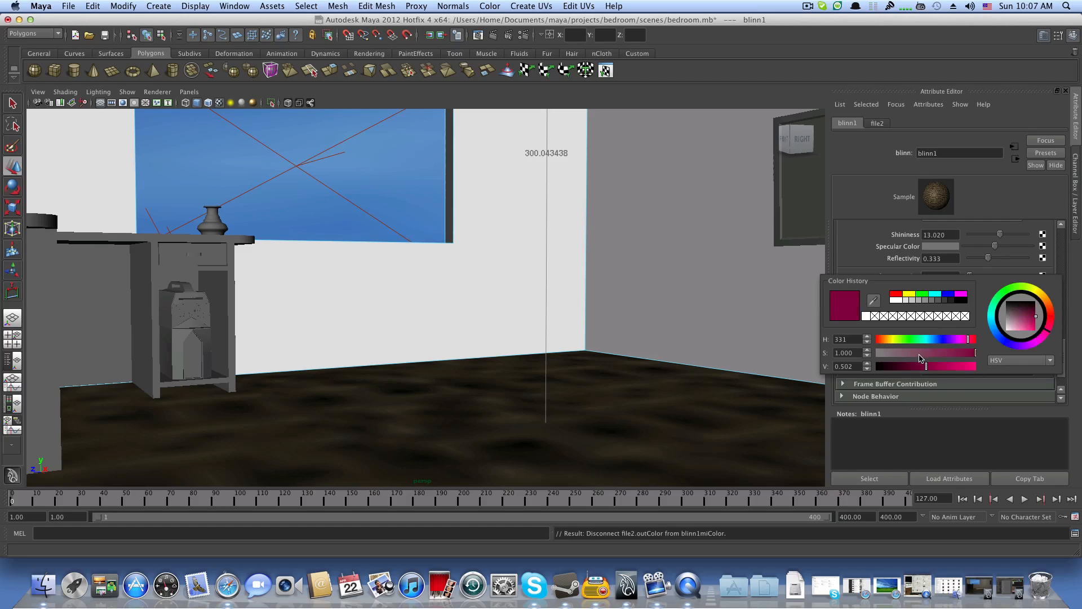
click(974, 353)
drag(1047, 308, 1045, 301)
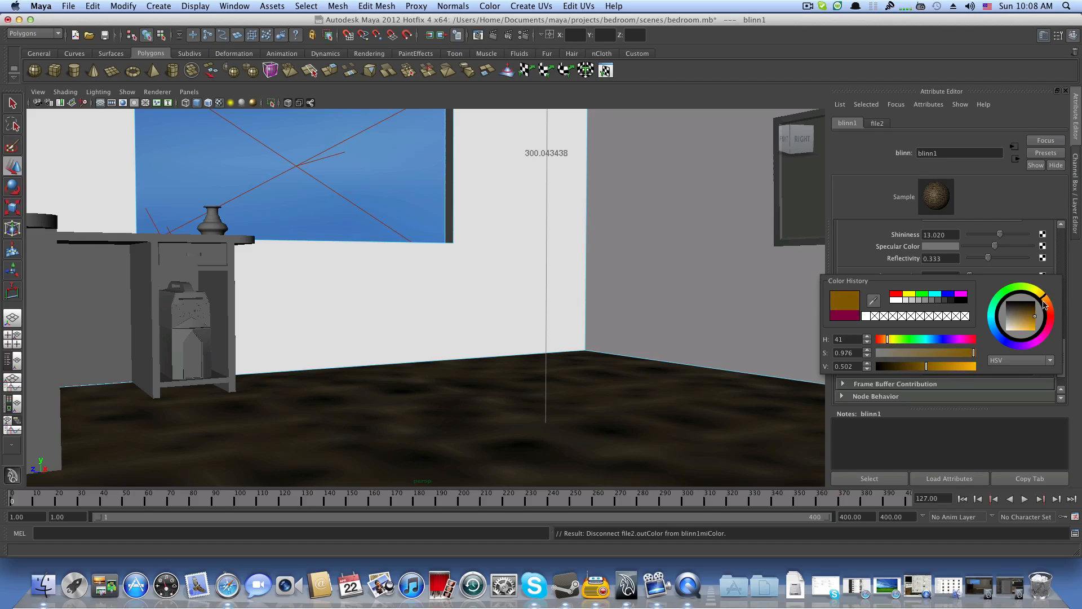
mouse_move(973, 356)
mouse_down()
mouse_move(929, 354)
mouse_move(921, 370)
mouse_move(953, 370)
mouse_move(917, 354)
mouse_up()
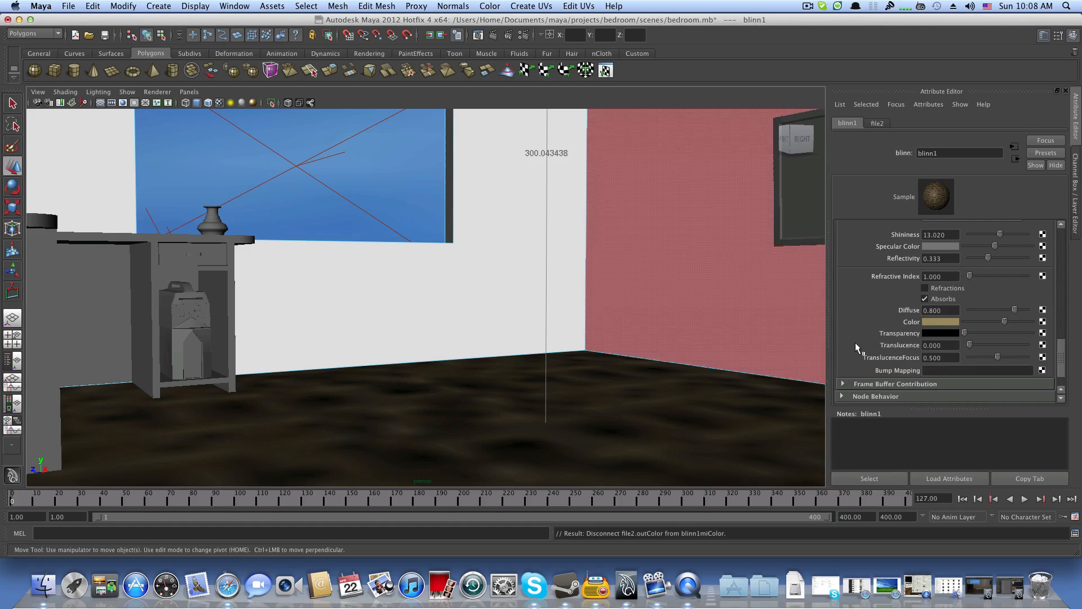
scroll(860, 343, down, 2)
scroll(861, 343, up, 4)
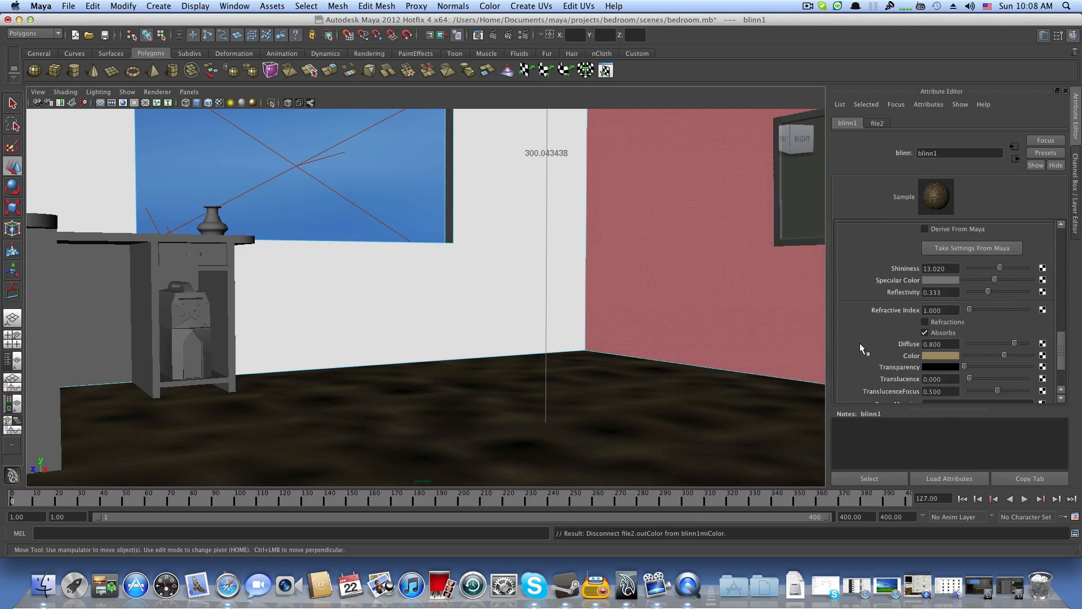
scroll(966, 293, up, 1)
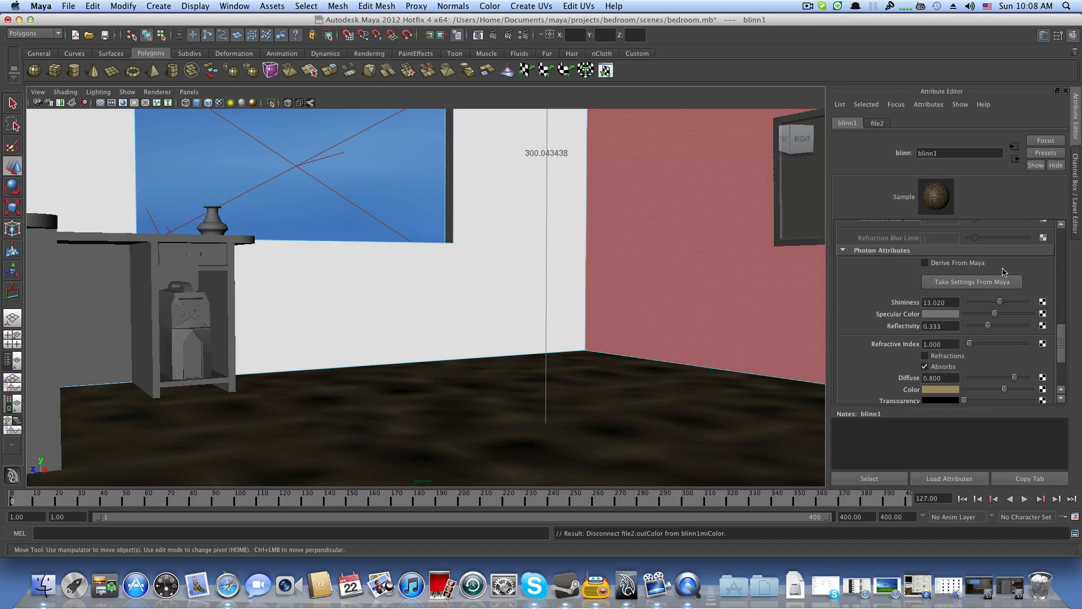
scroll(937, 340, down, 2)
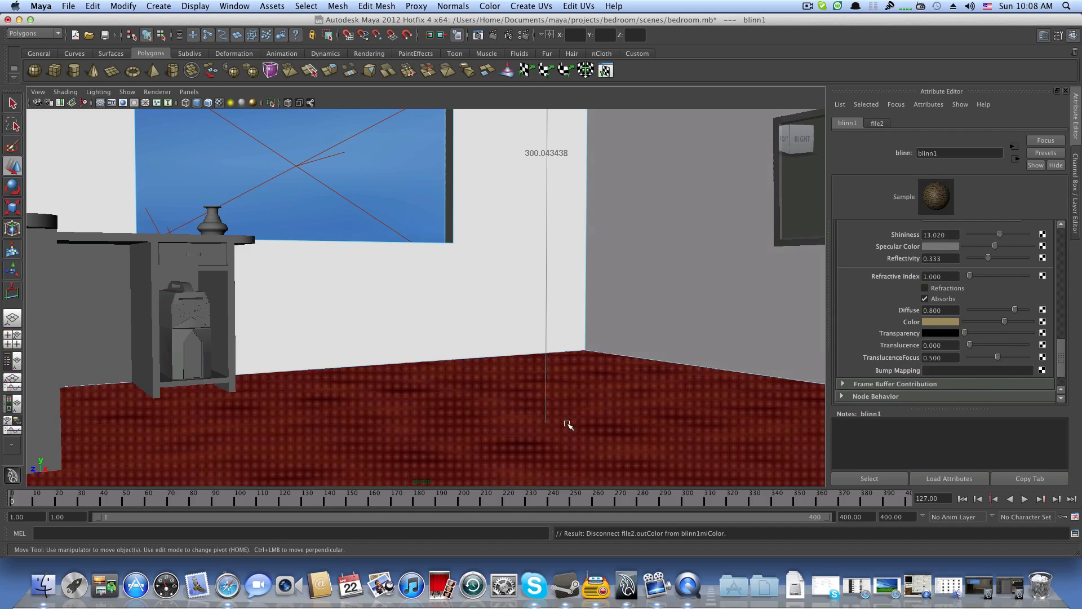
key(z)
key(z)
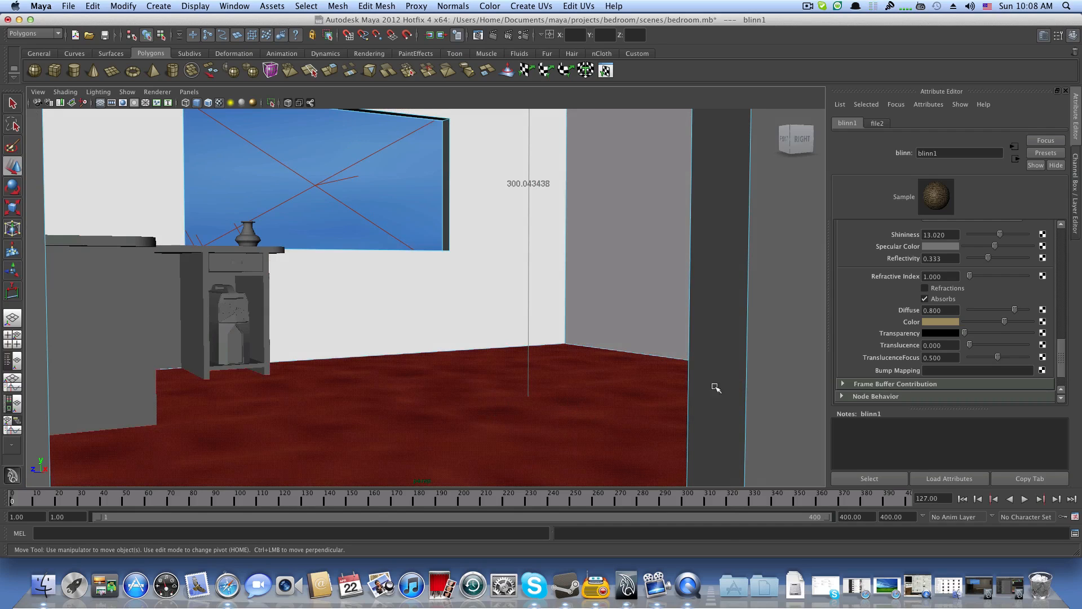
Step: Raise the reflectivity in the floor material's specular shading to 0.867
scroll(938, 354, up, 3)
scroll(939, 353, up, 10)
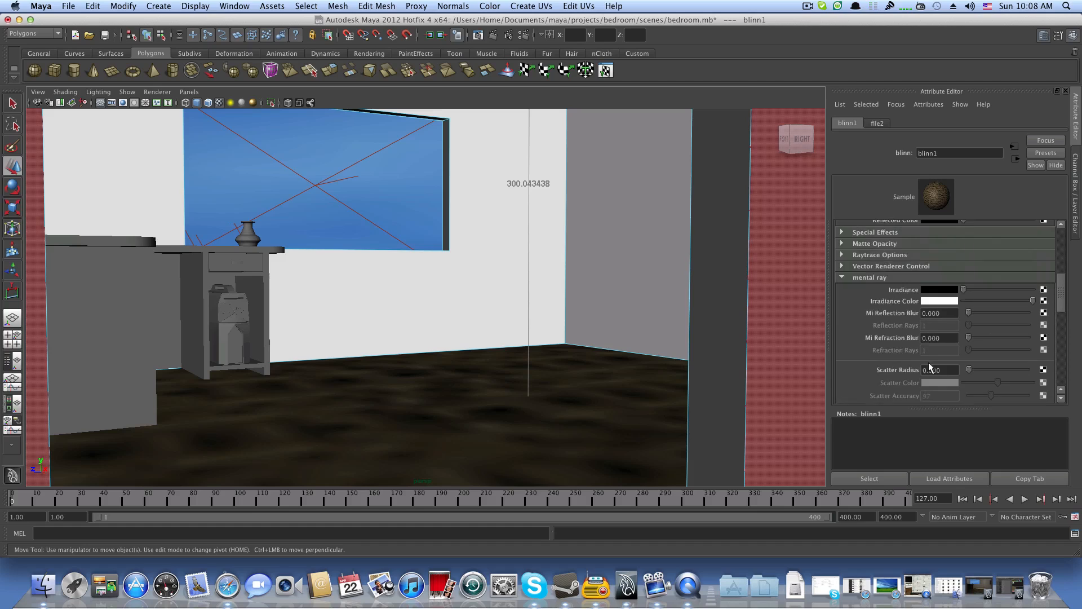
scroll(928, 363, up, 4)
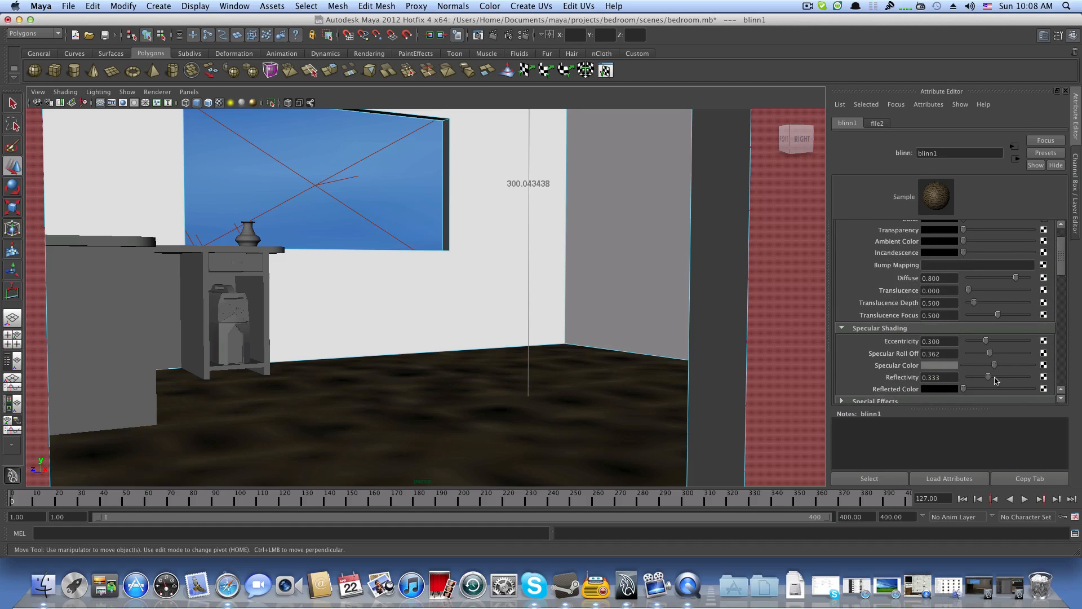
drag(990, 381, 1020, 382)
drag(1018, 380, 1021, 380)
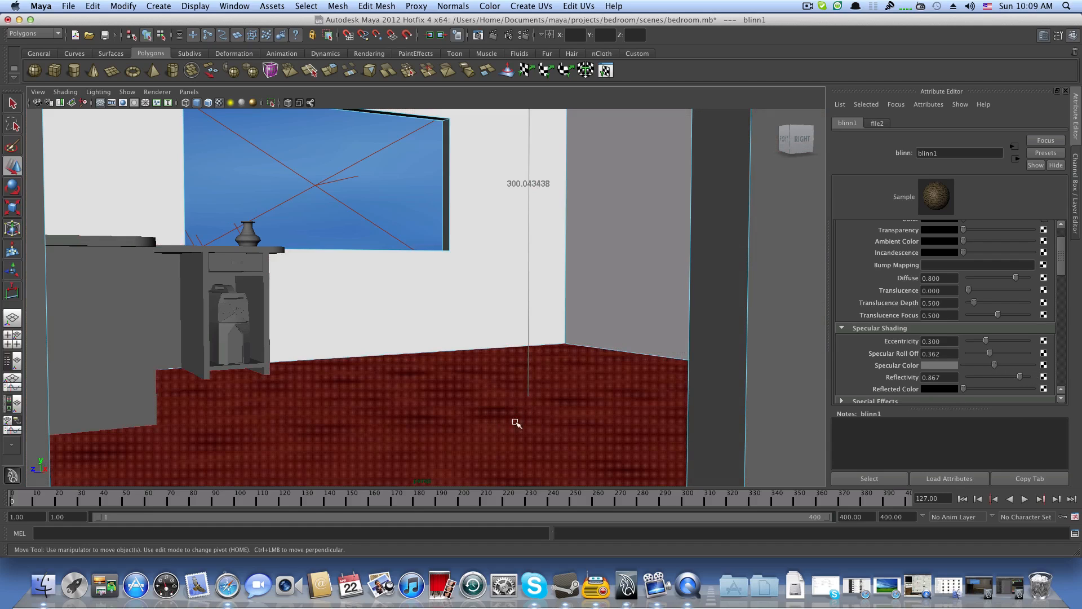
Step: Set the floor material's mental ray reflection blur to 4 and its reflection rays to 3
scroll(493, 430, down, 4)
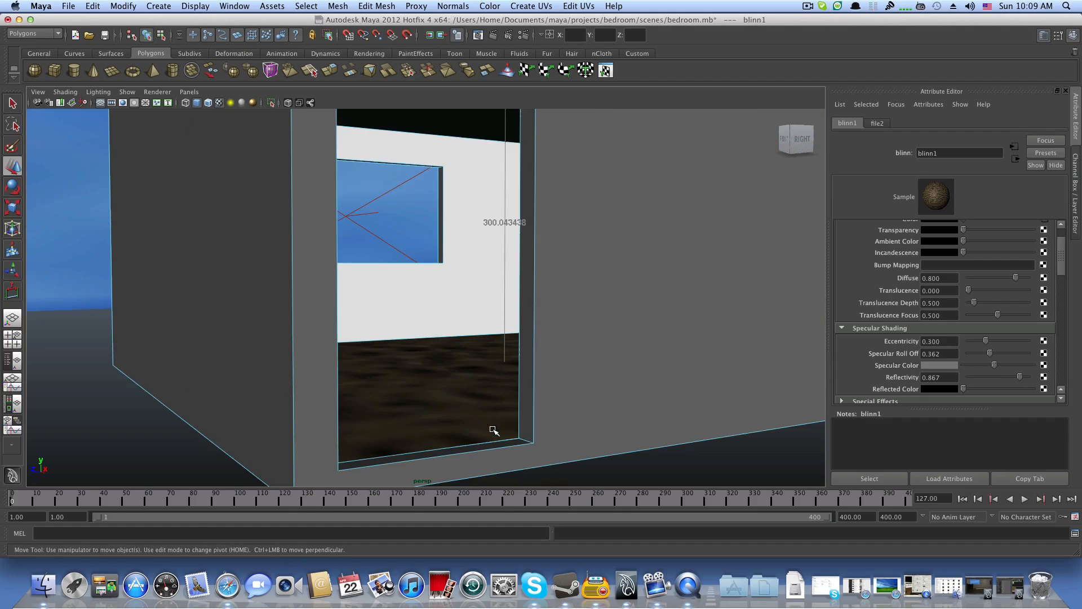
scroll(493, 431, up, 4)
scroll(918, 361, down, 3)
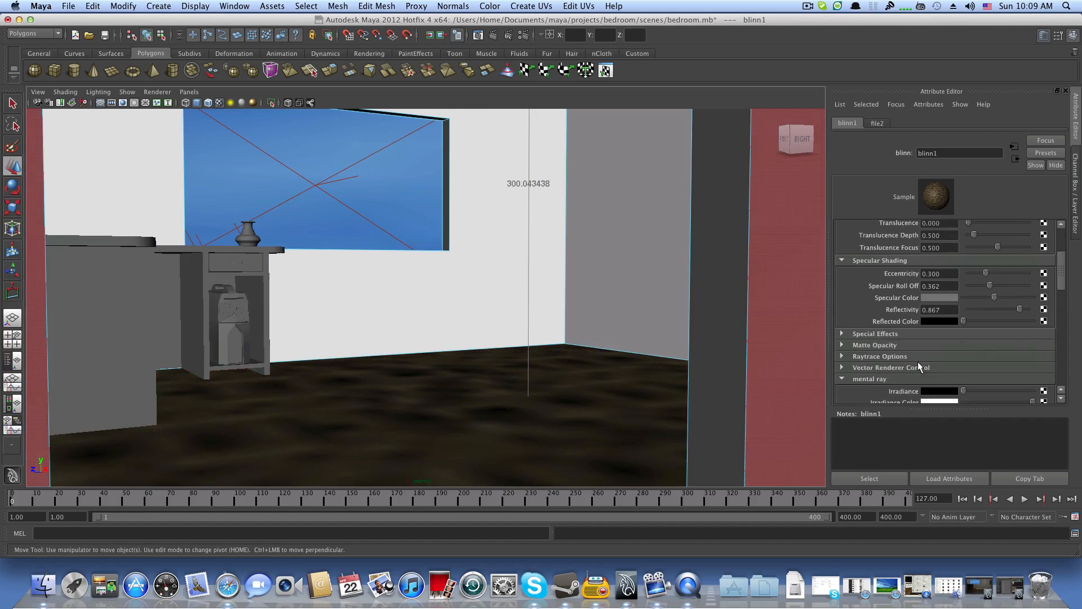
scroll(918, 367, down, 3)
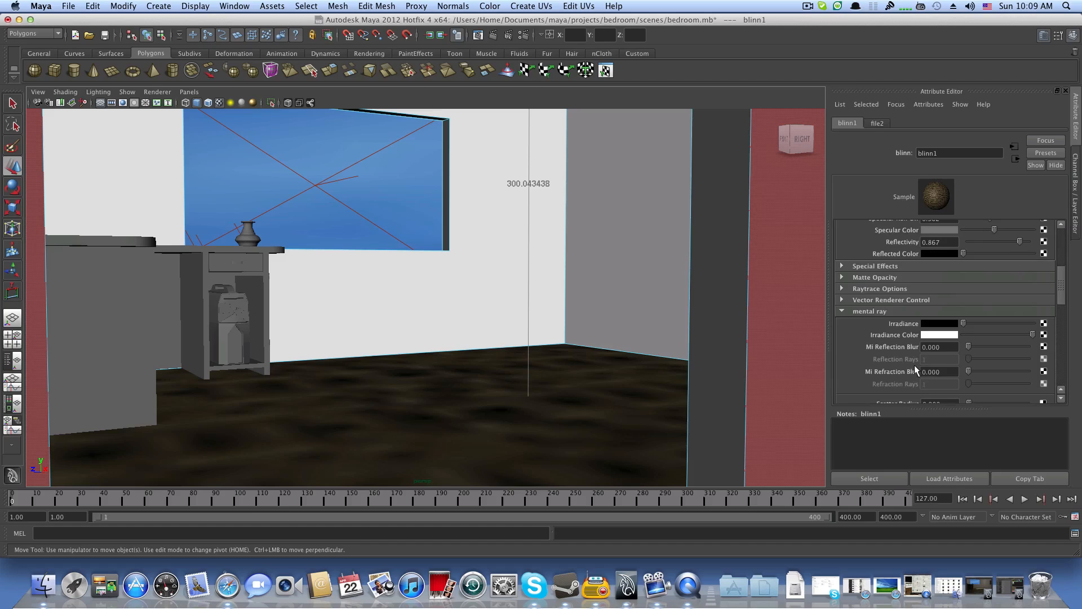
scroll(914, 372, down, 3)
scroll(911, 350, down, 8)
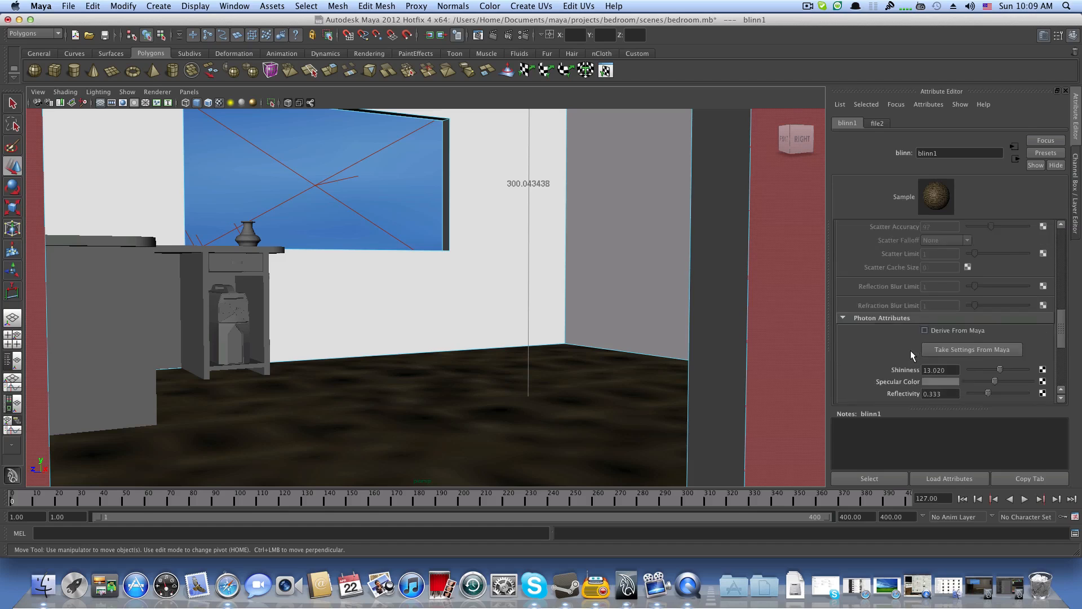
scroll(882, 298, up, 8)
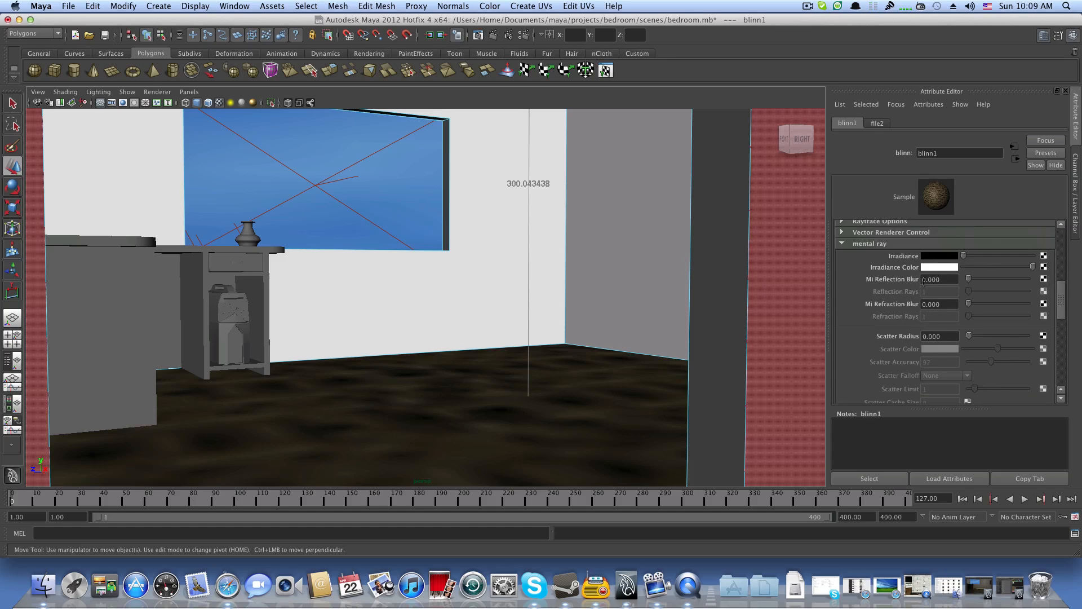
click(930, 280)
text(4)
key(Return)
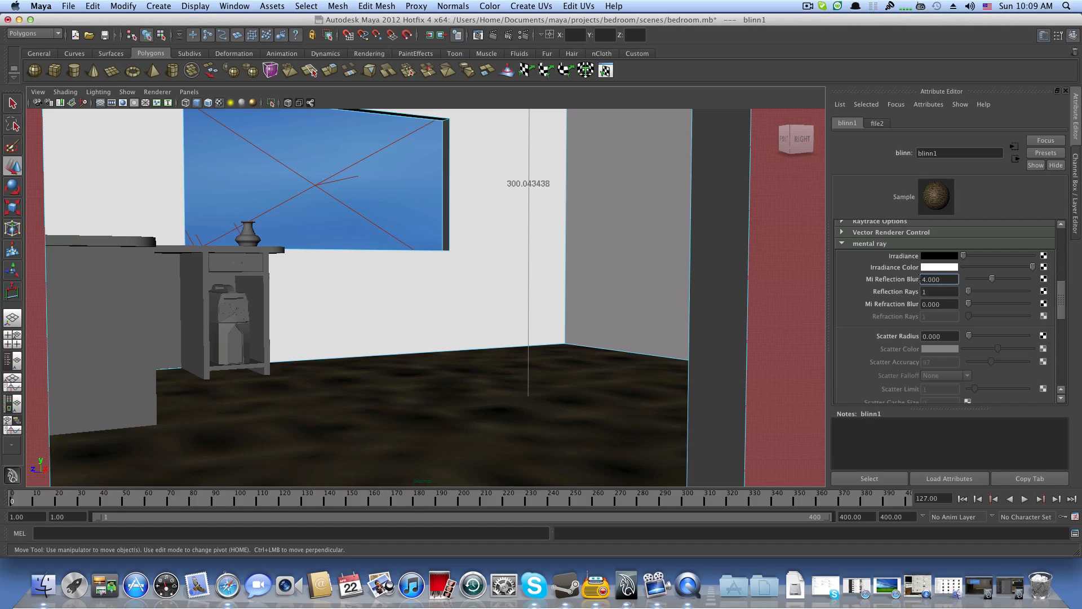
drag(969, 294, 987, 291)
Step: Render the current frame with mental ray from a view of the window corner and inspect the floor's blurred reflections
click(658, 235)
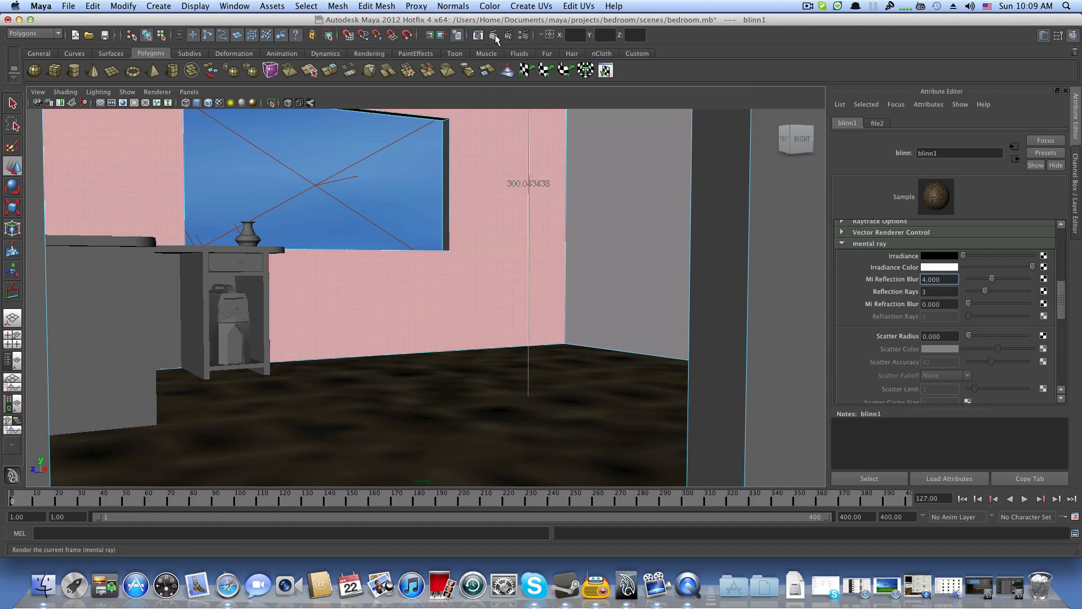
click(576, 340)
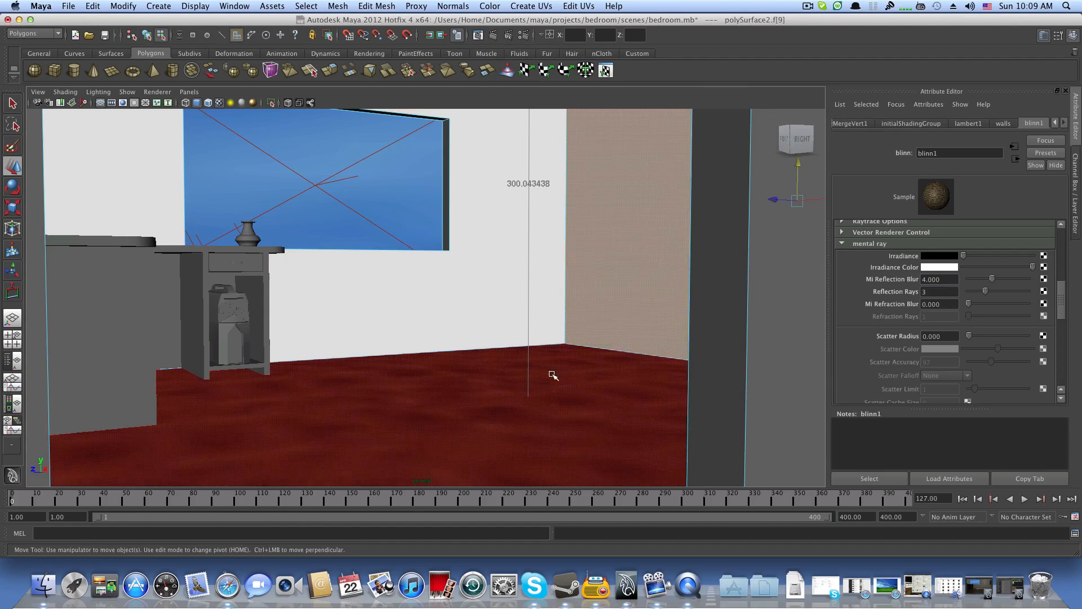
click(562, 404)
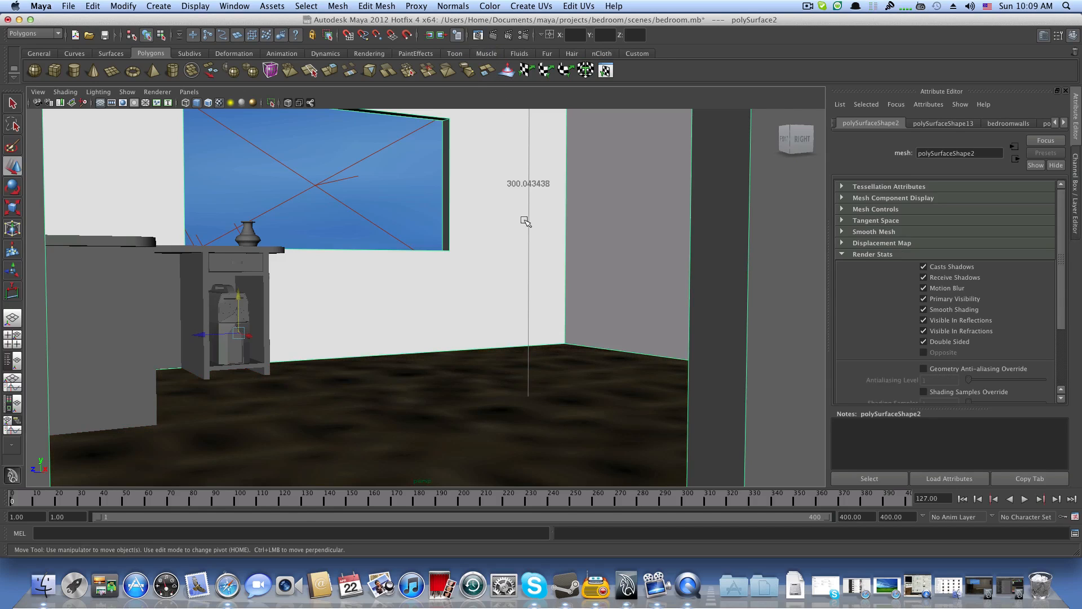
alt+drag(524, 221, 558, 228)
click(494, 35)
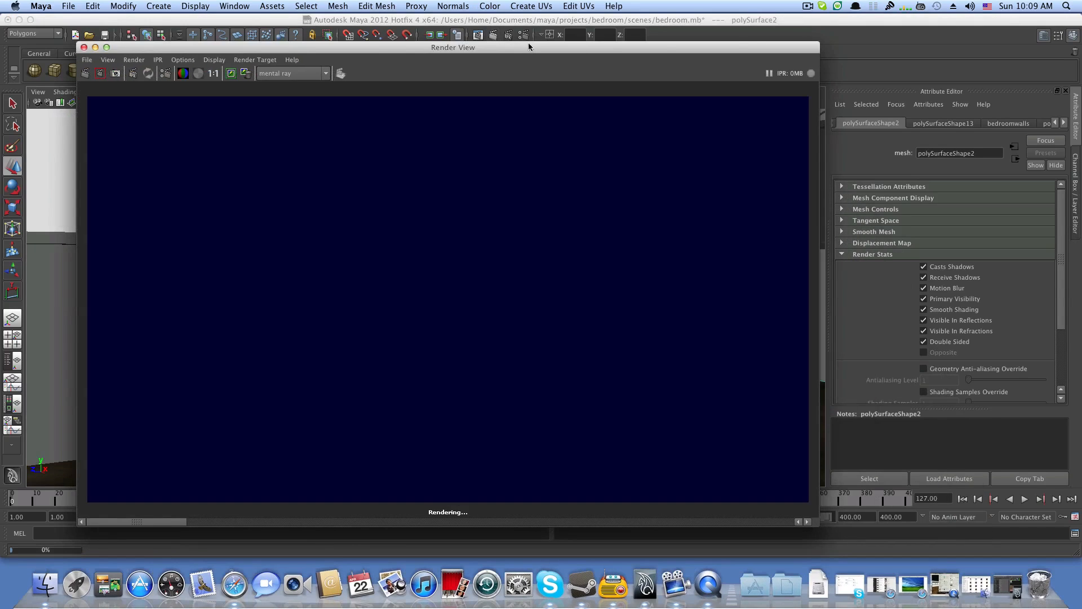
click(808, 6)
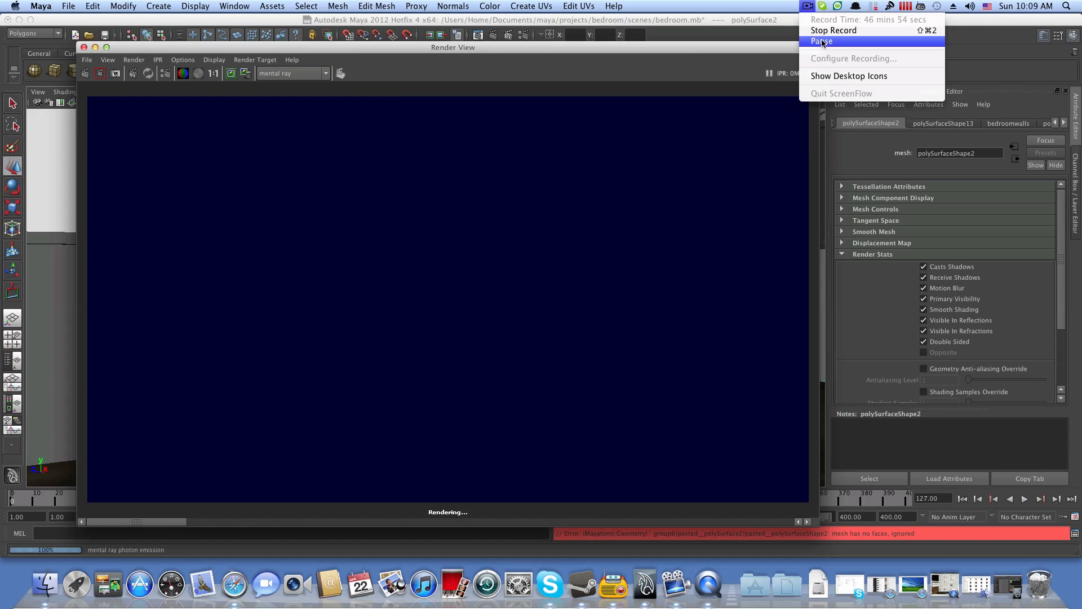
click(822, 41)
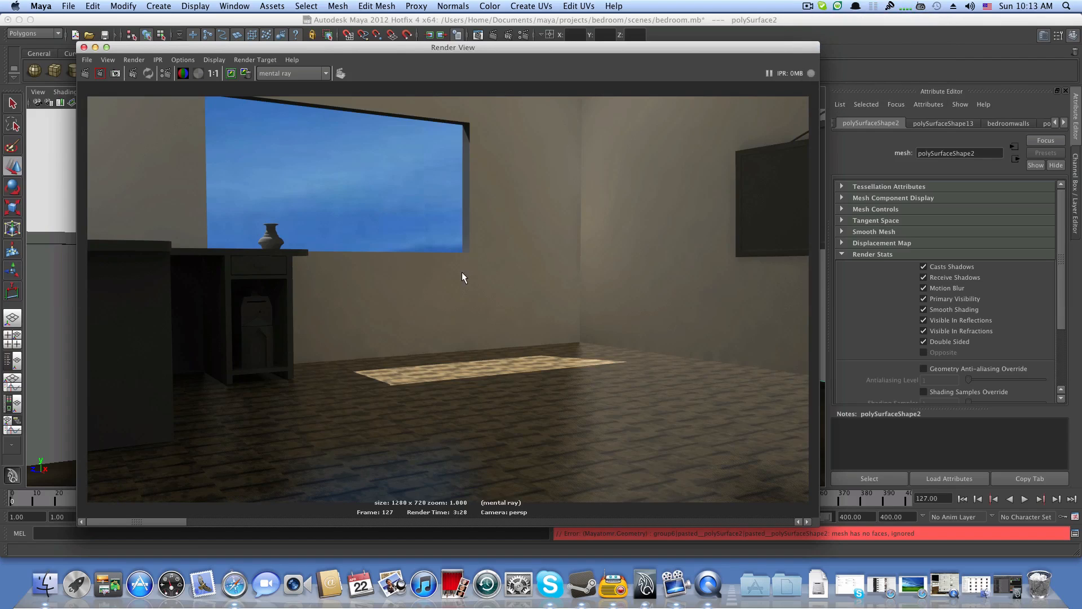
scroll(463, 273, down, 2)
scroll(462, 272, up, 1)
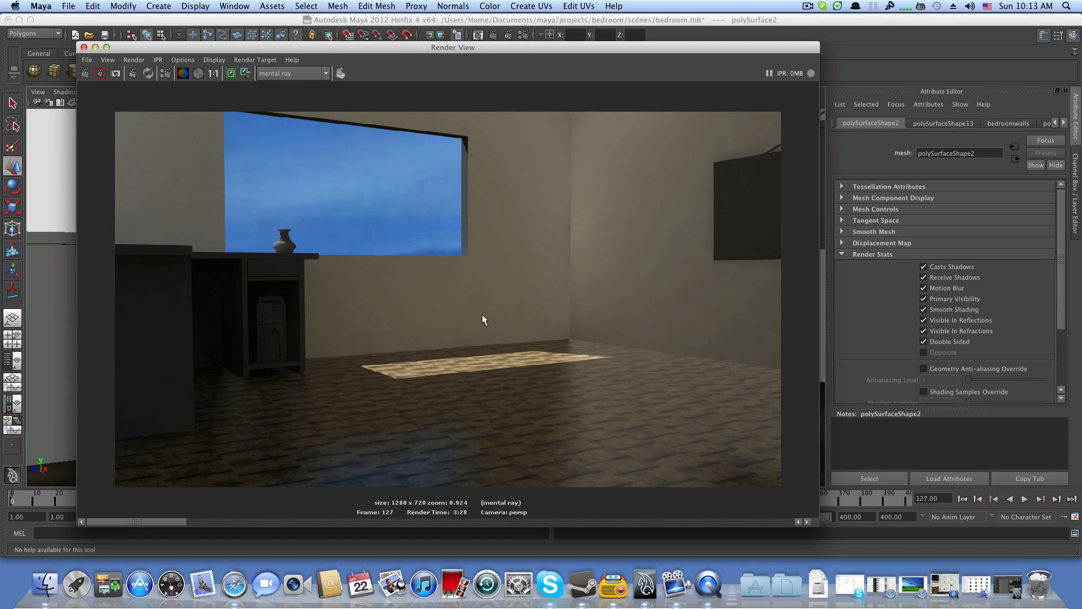
click(96, 47)
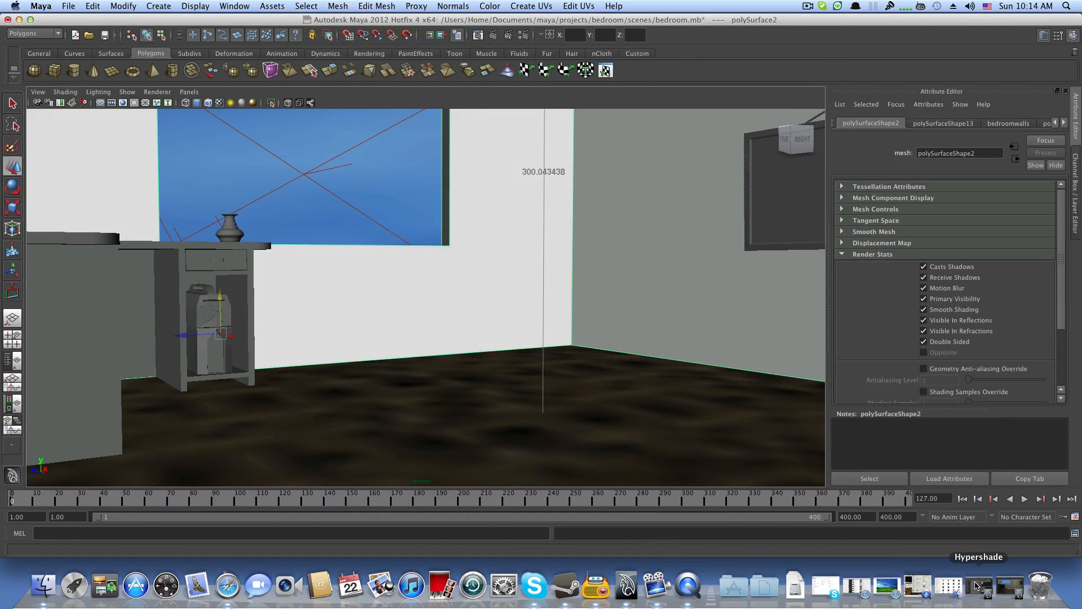
Step: Select the blinn1 floor material in the Hypershade to load its attributes for editing
click(978, 586)
click(396, 417)
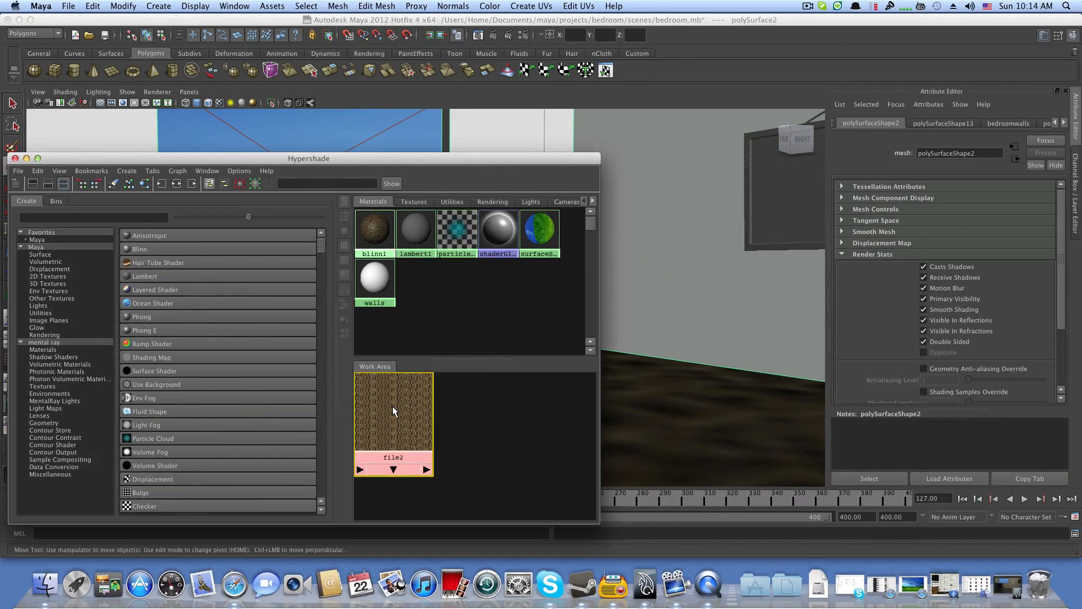
click(374, 230)
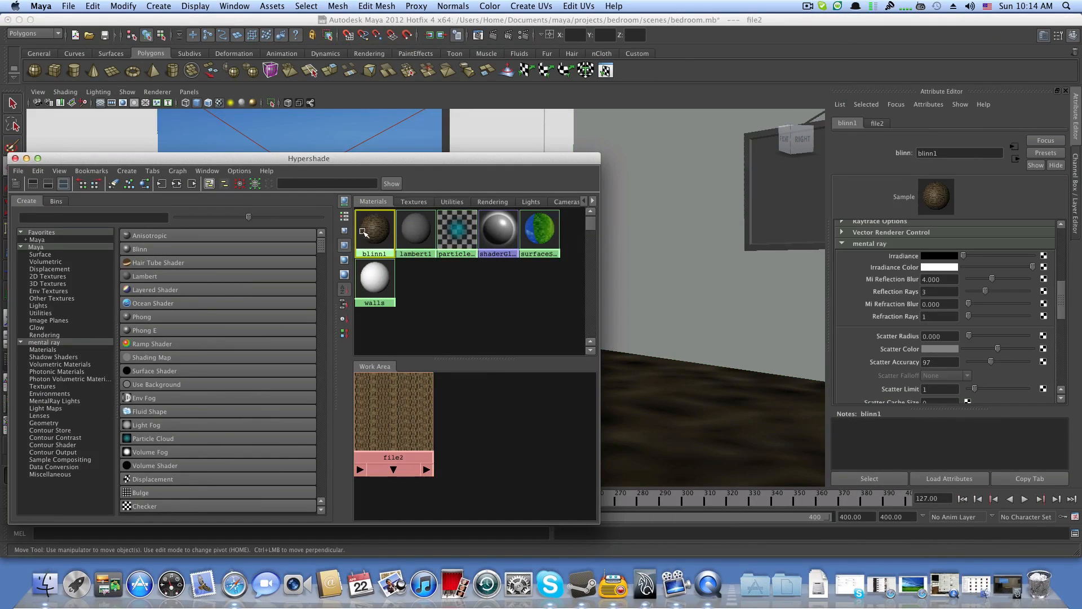
click(26, 159)
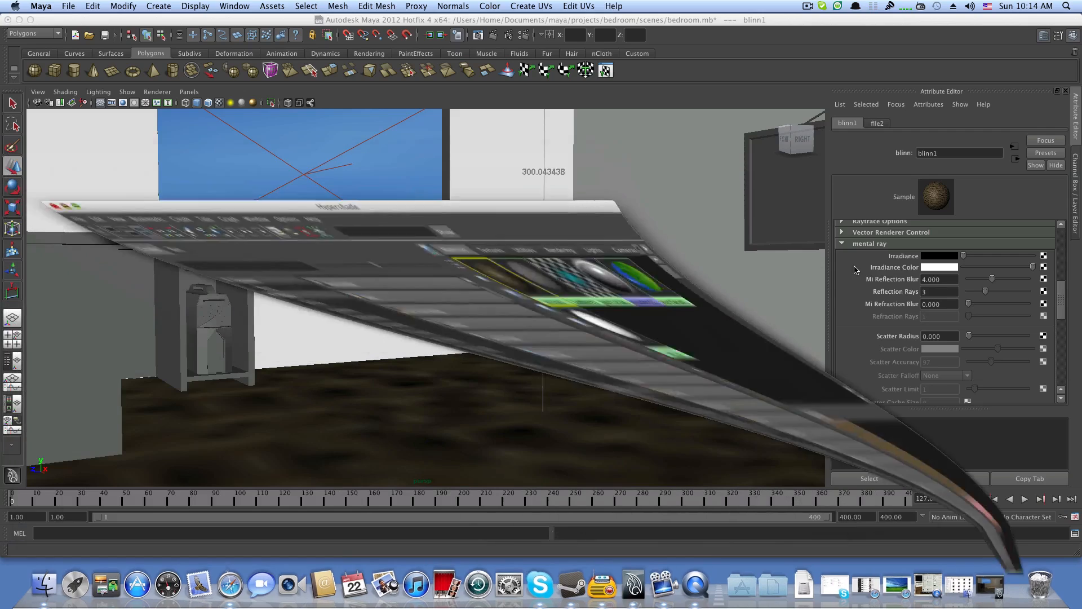
Step: Change the floor material's photon color to a light, nearly neutral grey
scroll(941, 314, down, 5)
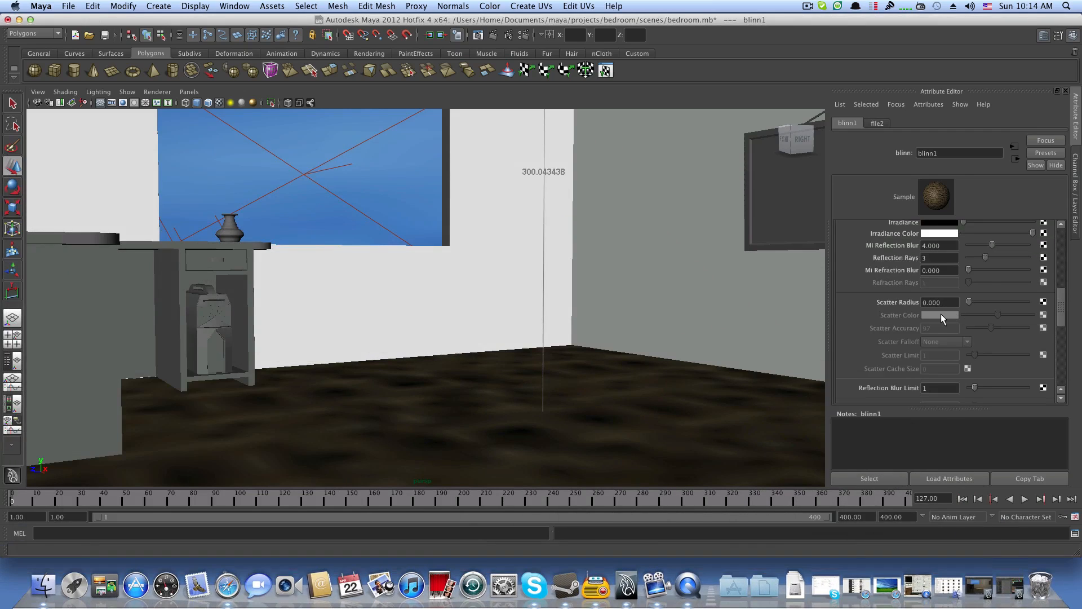
scroll(941, 319, down, 3)
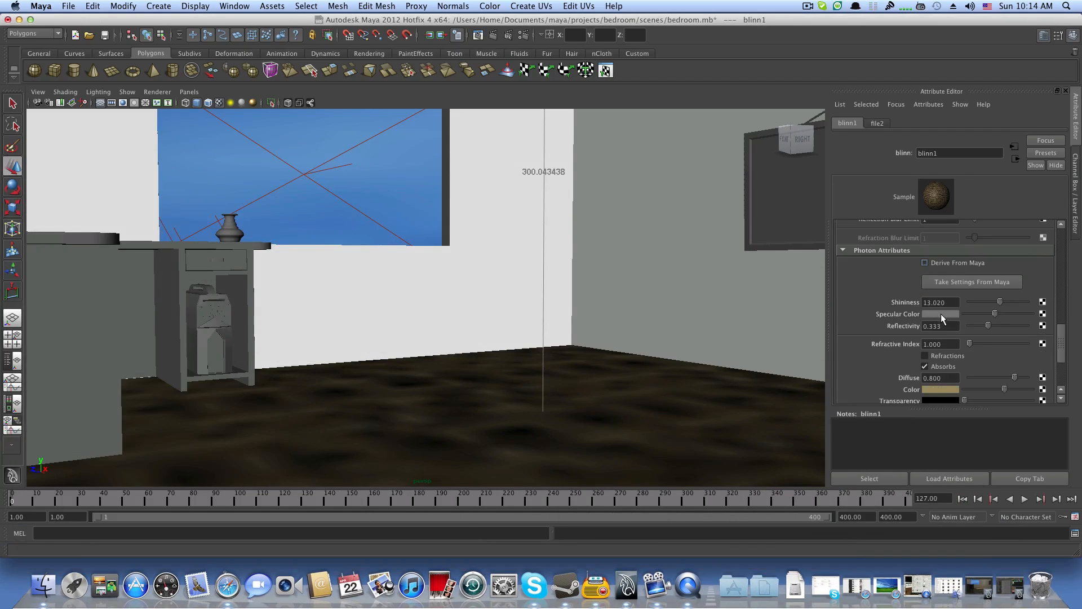
scroll(941, 316, down, 2)
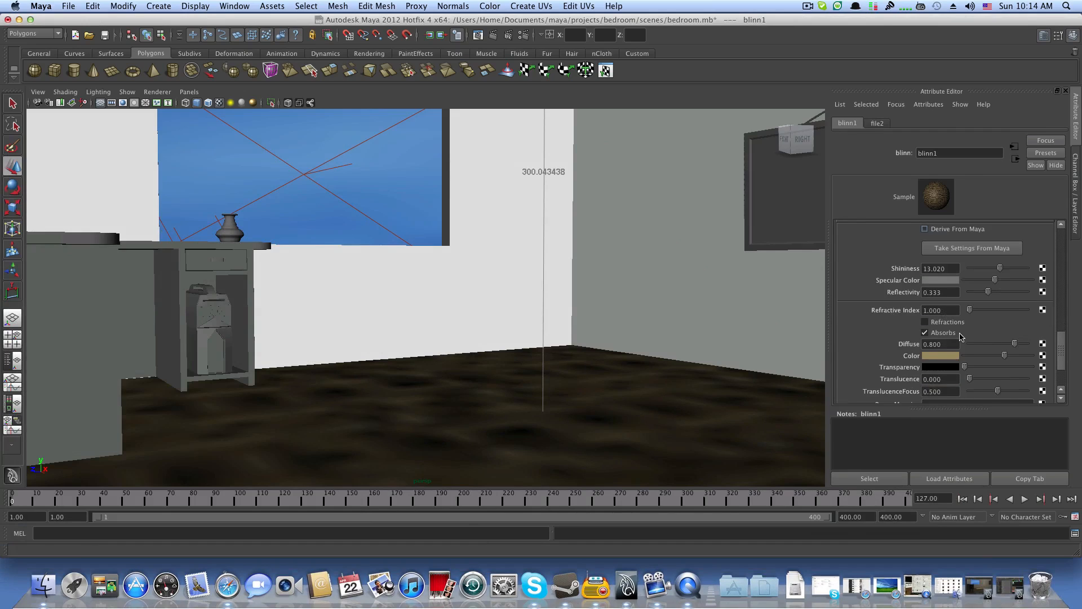
scroll(961, 337, down, 2)
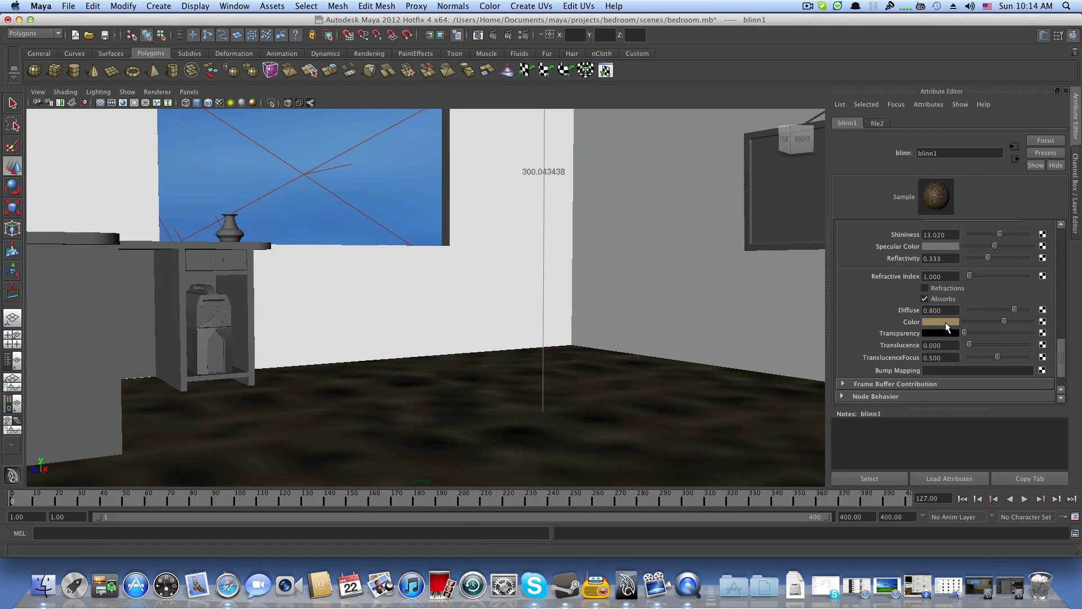
click(945, 323)
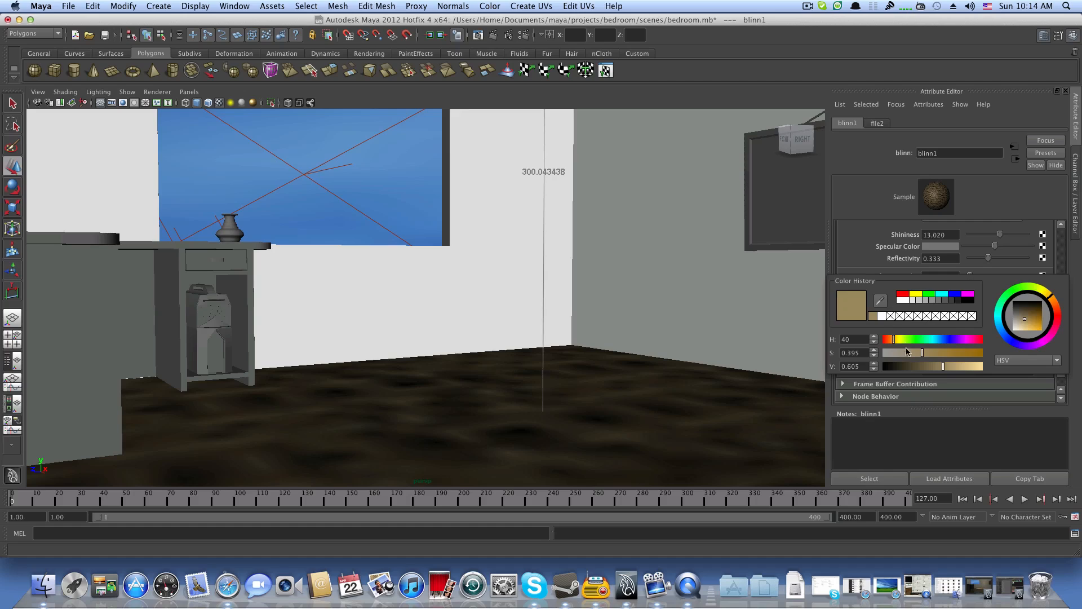
drag(923, 353, 956, 370)
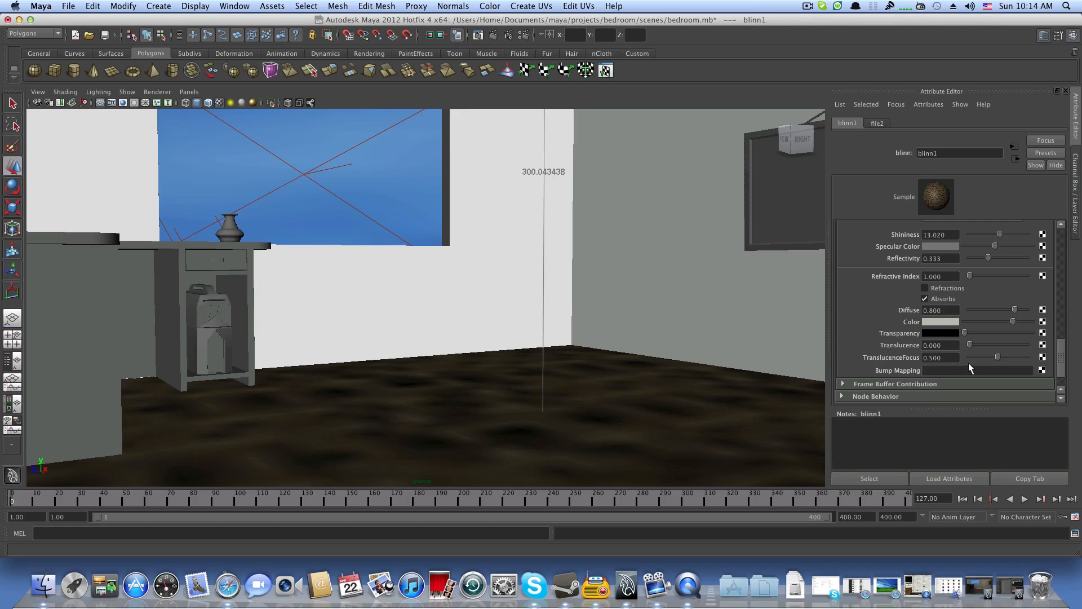
Step: Set the blinn1 floor material's specular eccentricity to 0.400 and its specular roll off to 0.390
scroll(959, 353, up, 3)
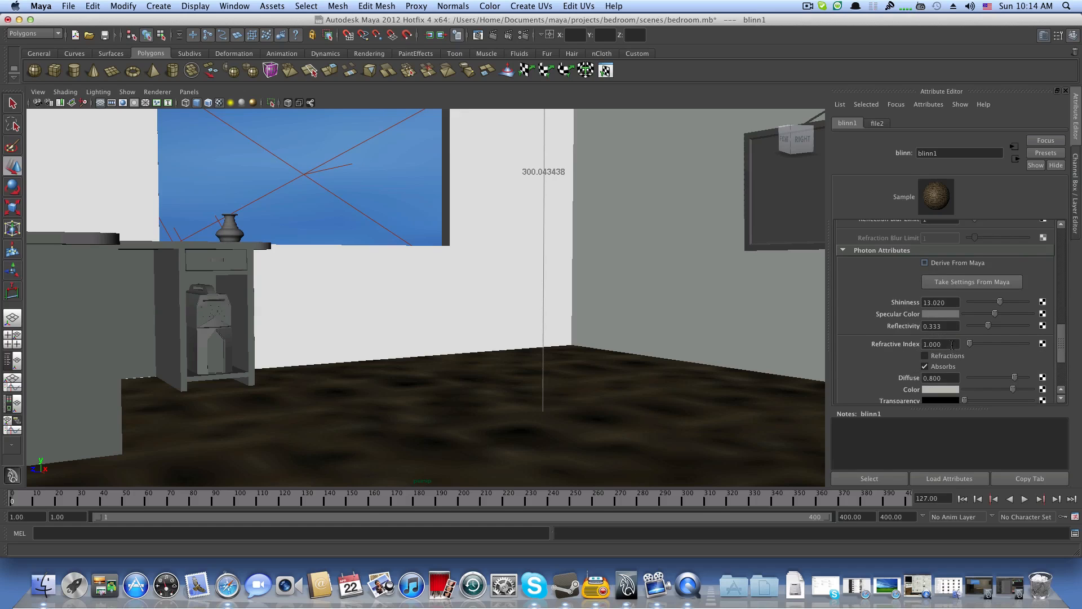
scroll(953, 361, down, 3)
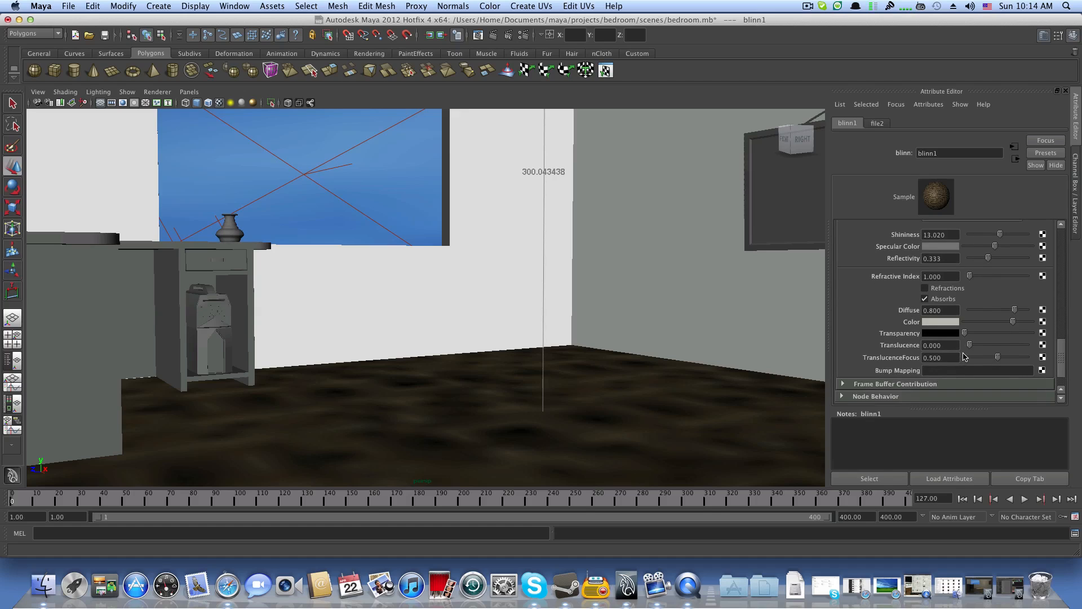
scroll(961, 377, up, 7)
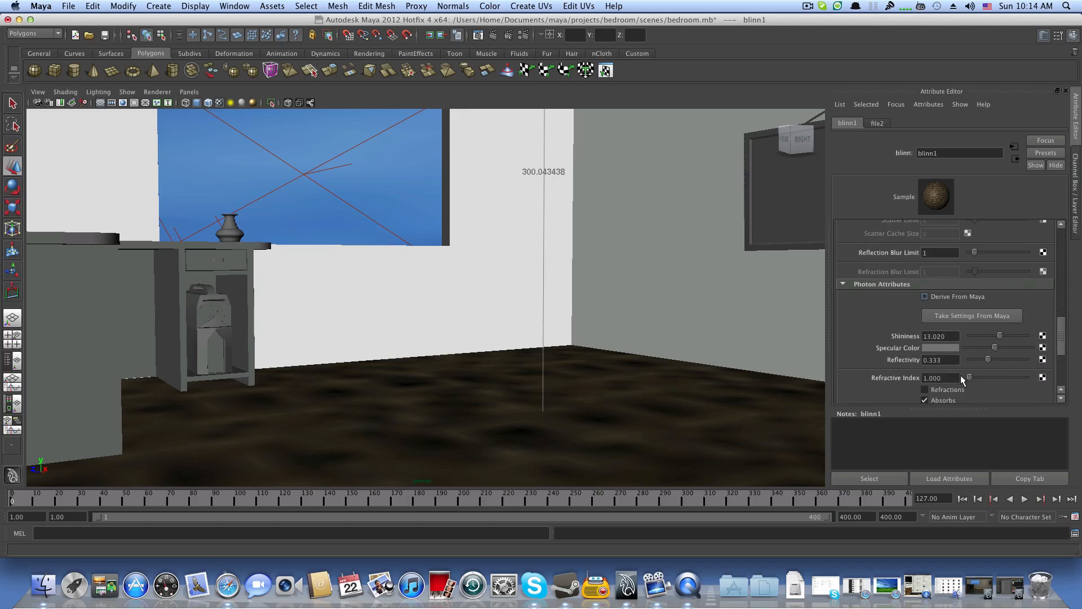
scroll(961, 374, up, 7)
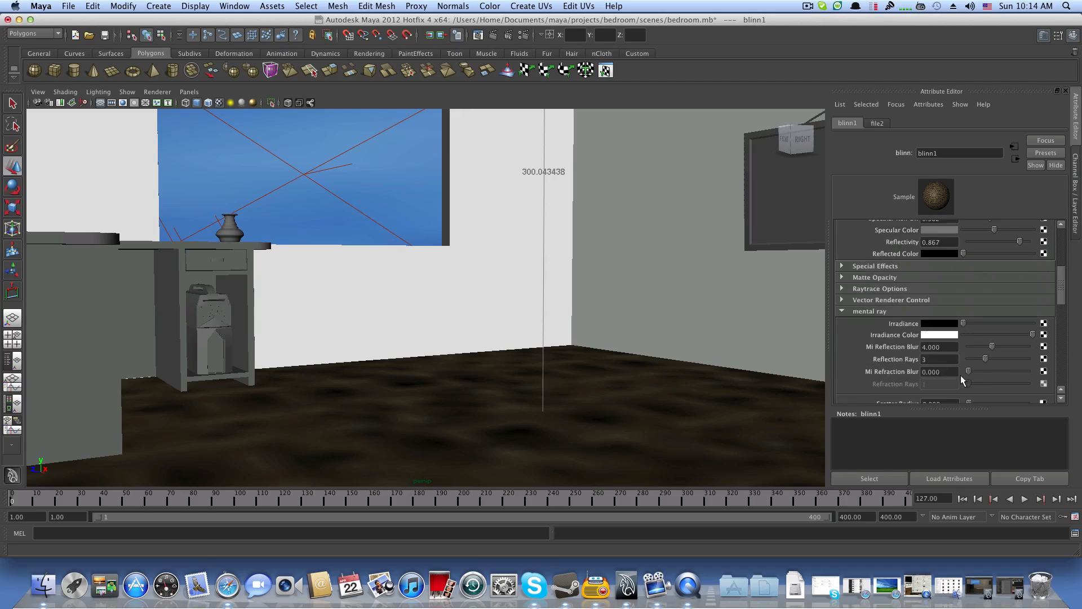
scroll(961, 374, up, 5)
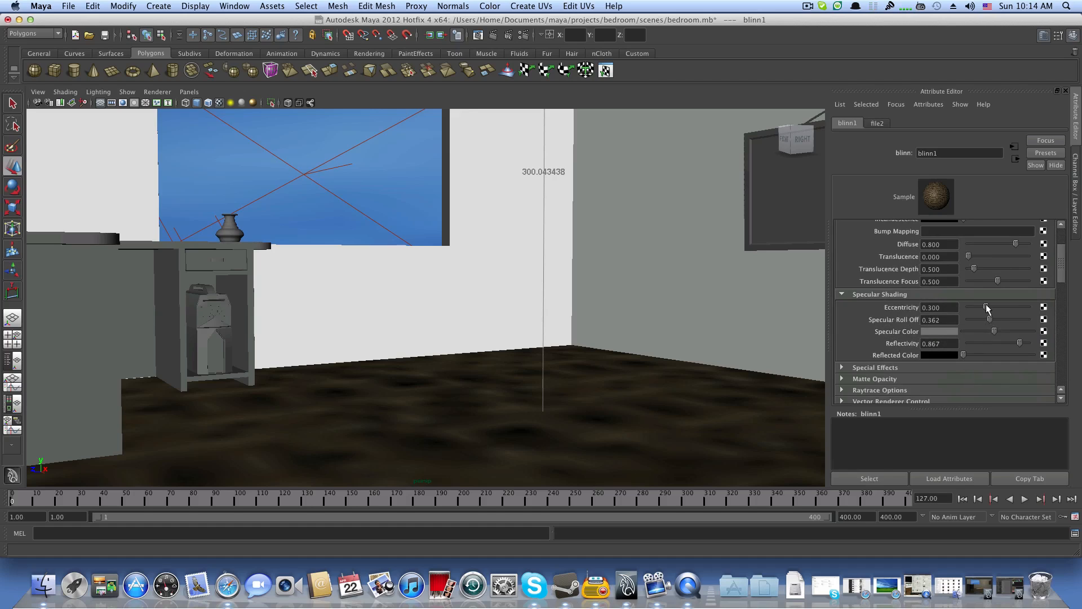
drag(986, 306, 996, 308)
drag(996, 307, 994, 307)
drag(994, 307, 993, 307)
drag(991, 320, 992, 321)
Step: Render the current frame with mental ray from the window corner view and inspect the floor's softened highlights and reflections
scroll(767, 371, up, 3)
scroll(767, 371, down, 5)
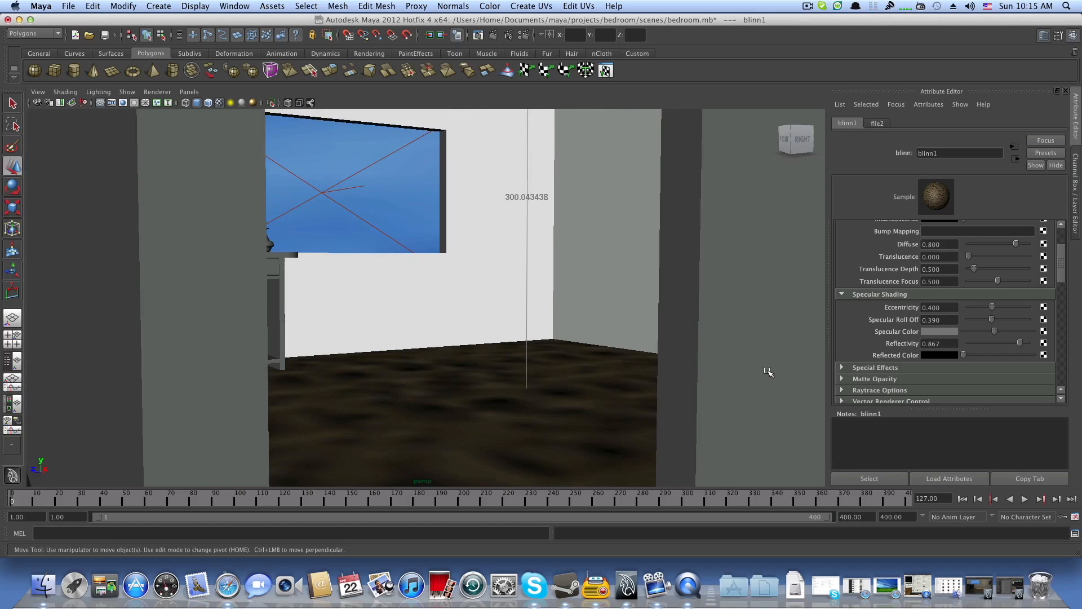
scroll(768, 371, up, 3)
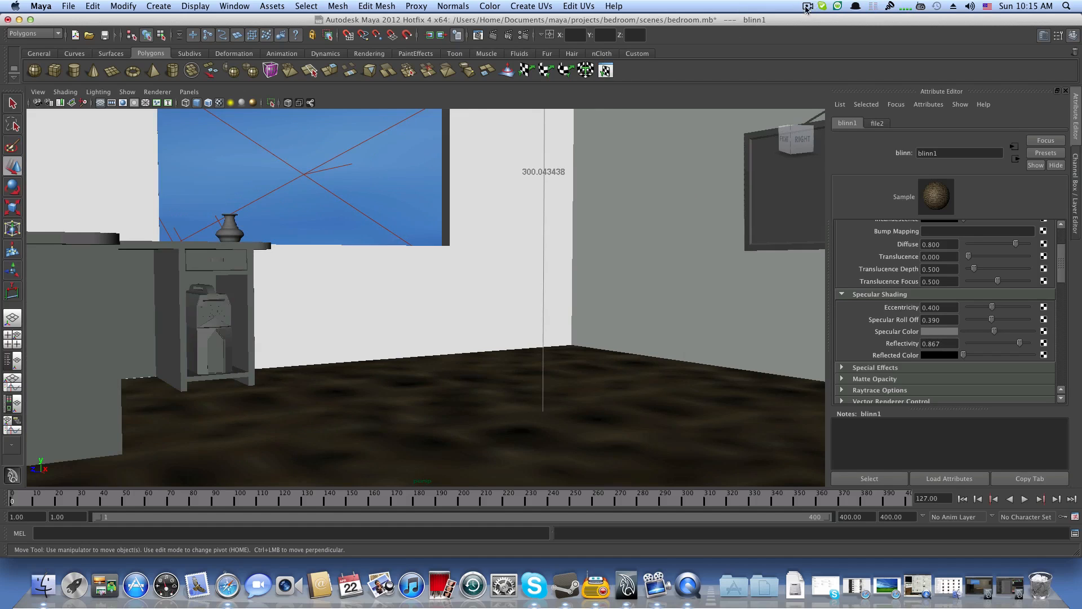
click(494, 35)
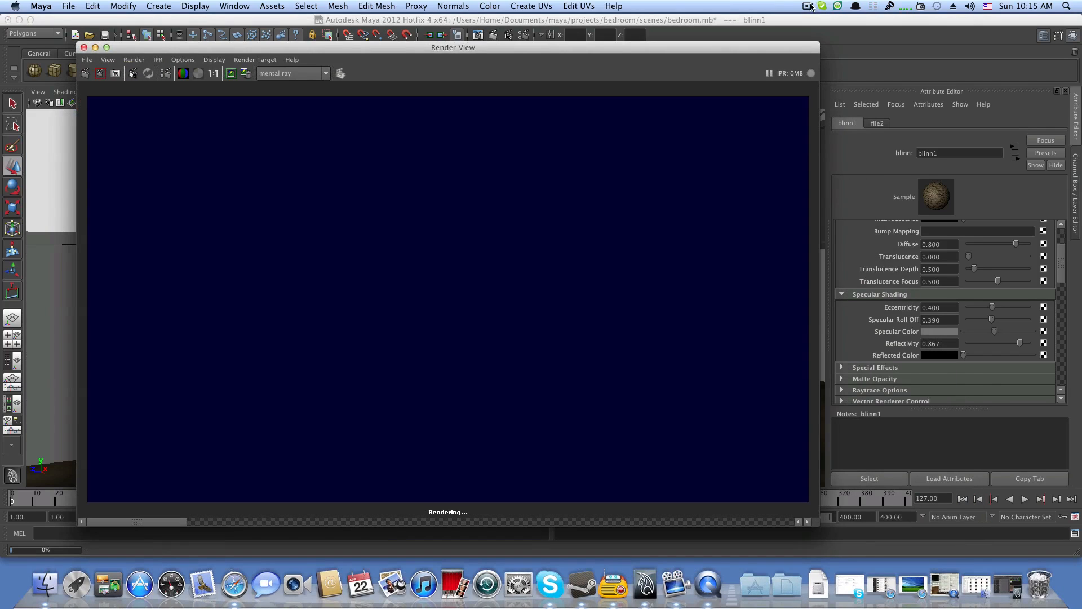
click(808, 6)
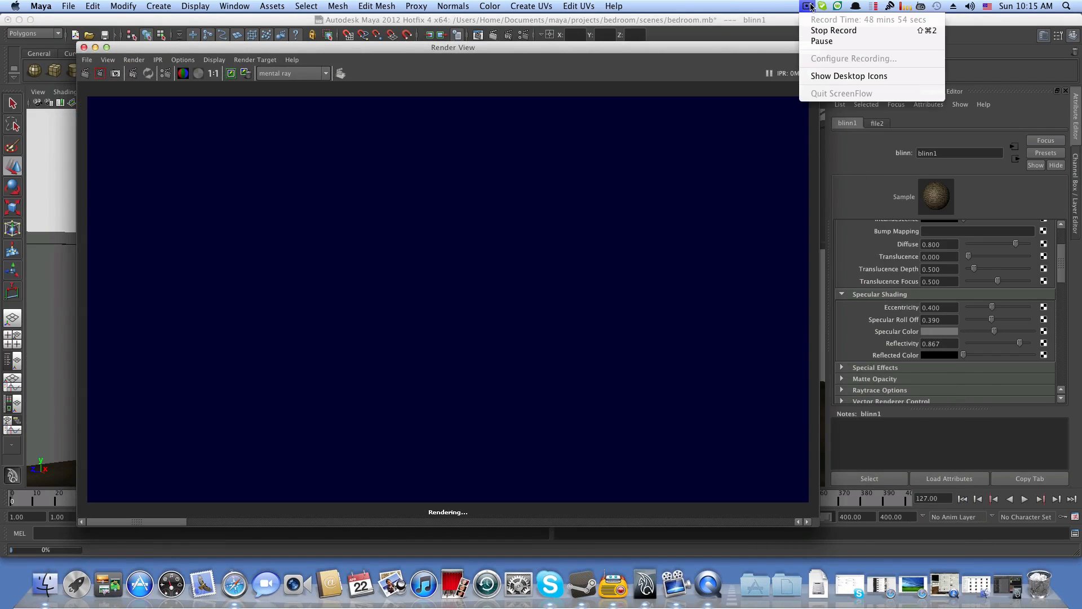
click(822, 41)
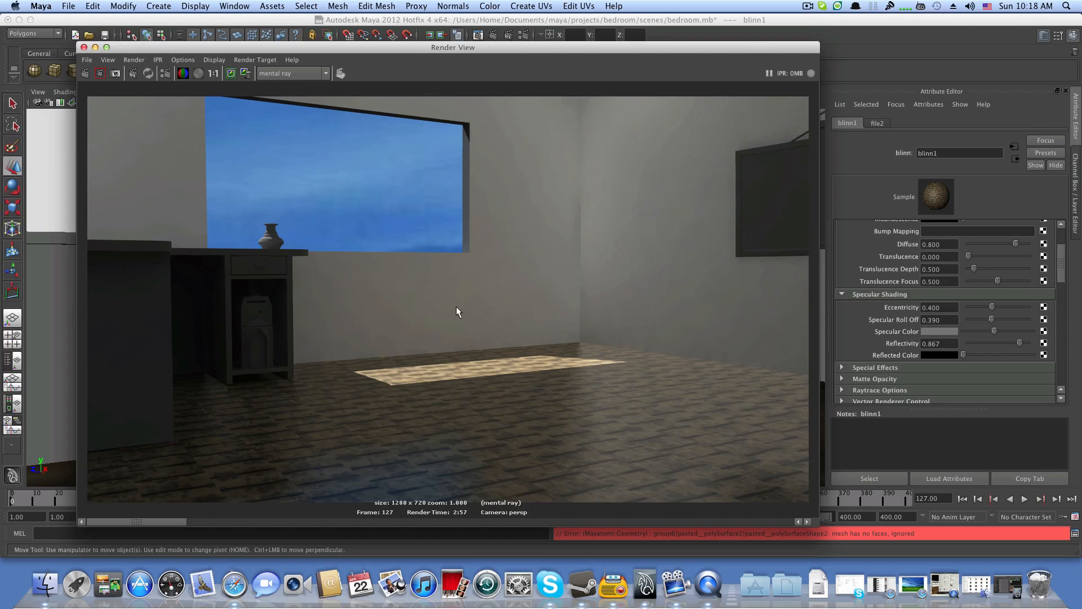
scroll(456, 306, up, 2)
scroll(457, 306, down, 2)
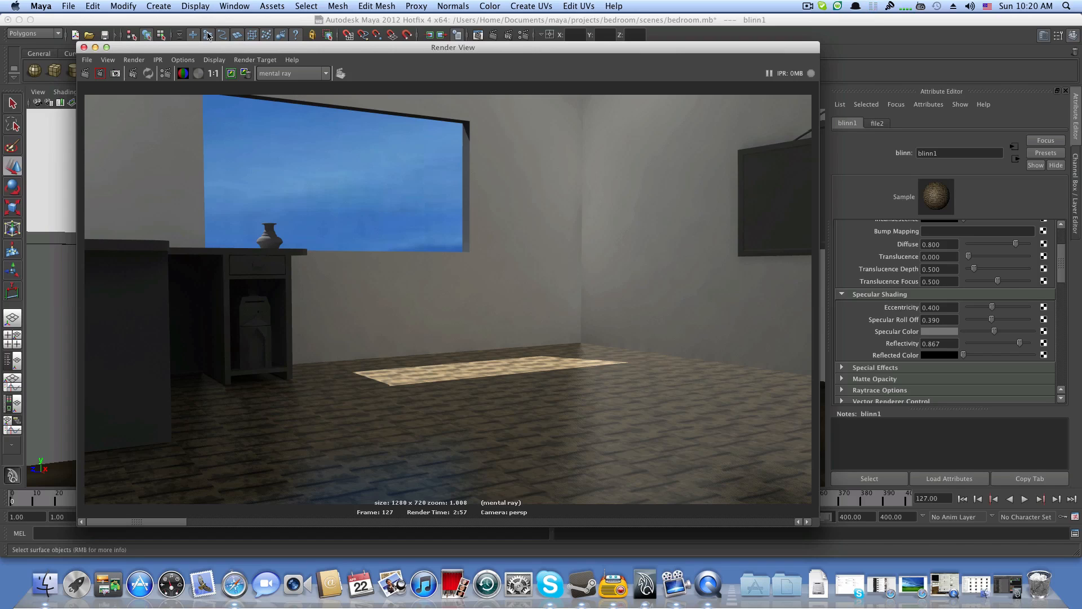
drag(395, 48, 396, 59)
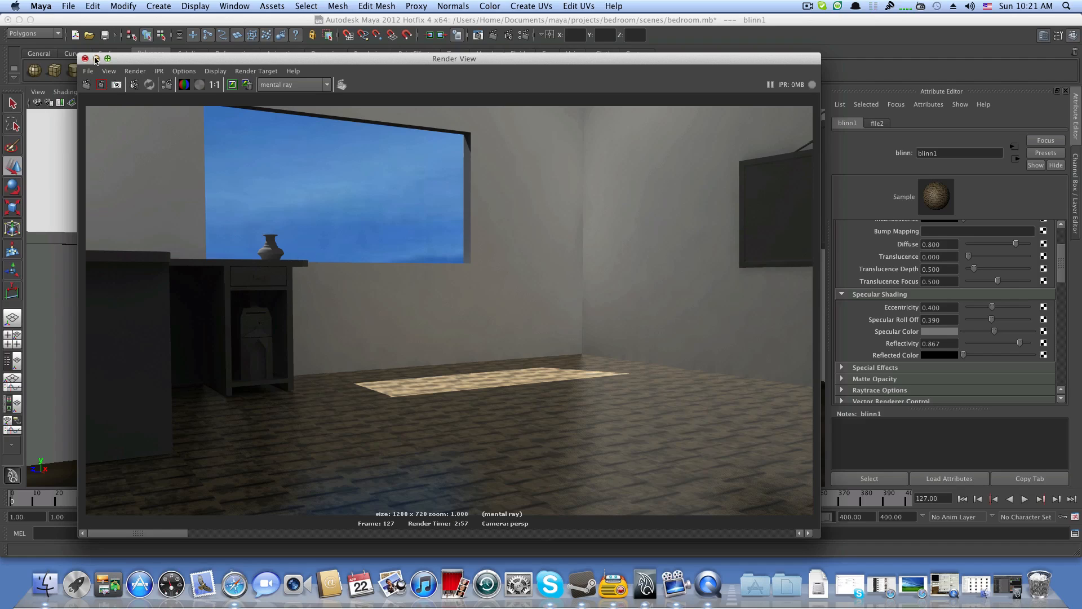
drag(122, 62, 116, 40)
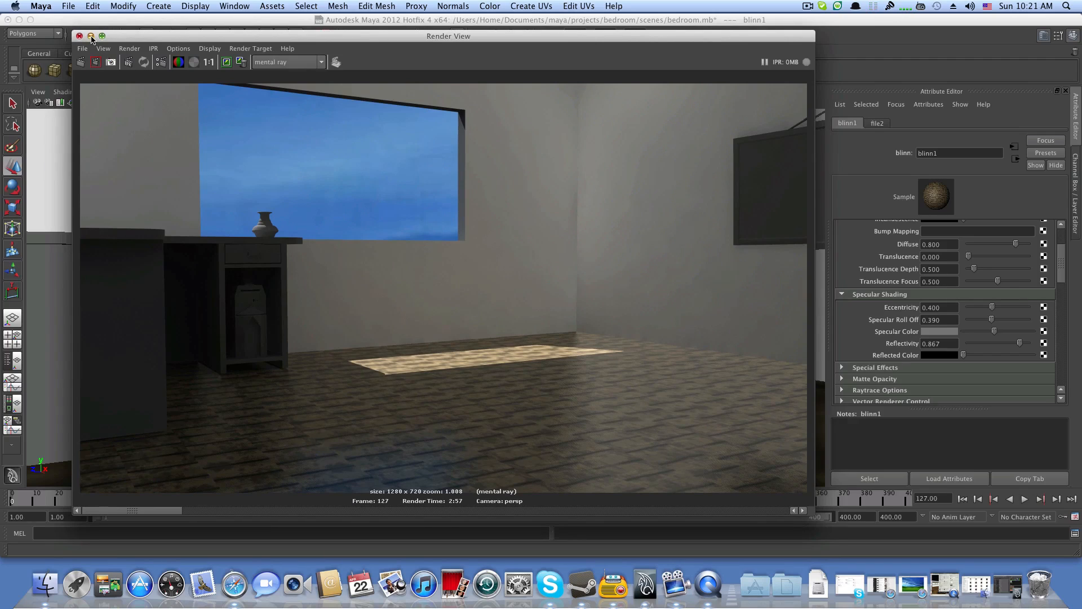
drag(126, 38, 122, 49)
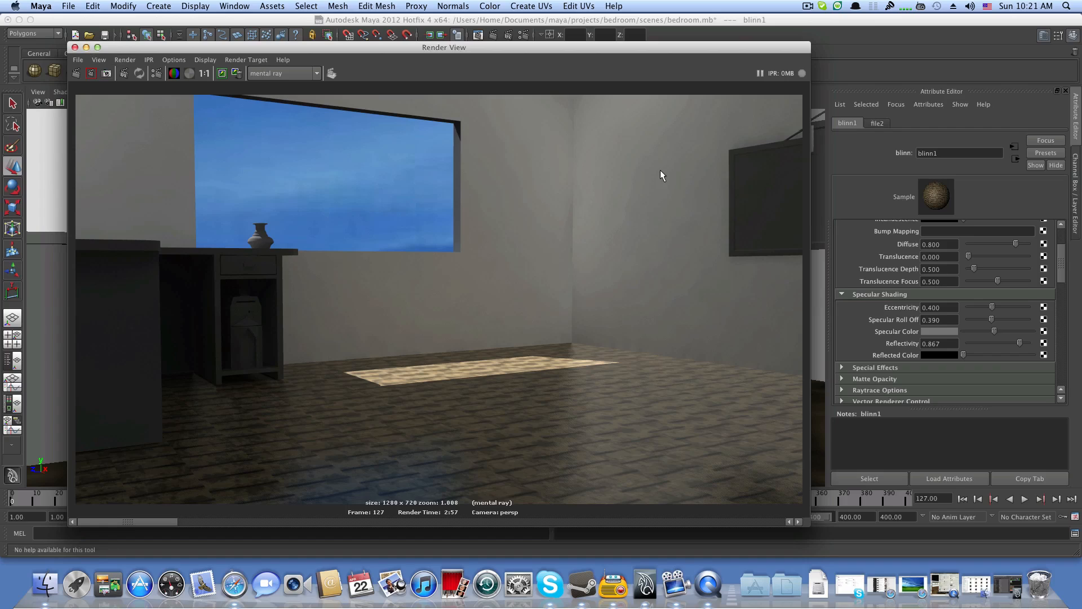
click(808, 6)
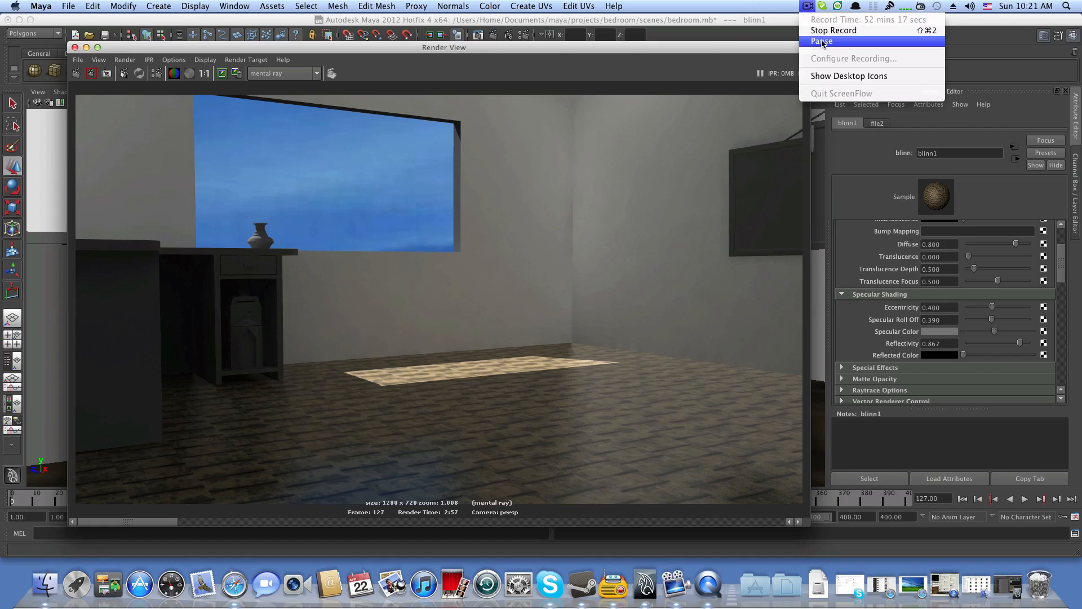